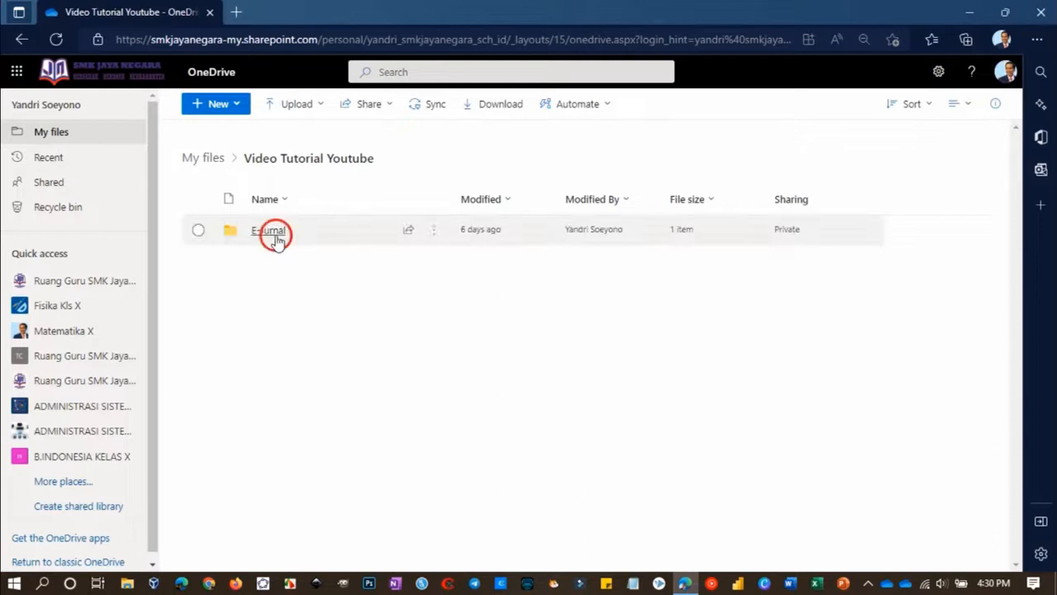
Open the eejurnal workbook from the E-Jurnal folder and switch it to editing in the Excel desktop app
{"action": "mouse_move", "coordinate": [335, 232]}
{"action": "left_click", "coordinate": [285, 235]}
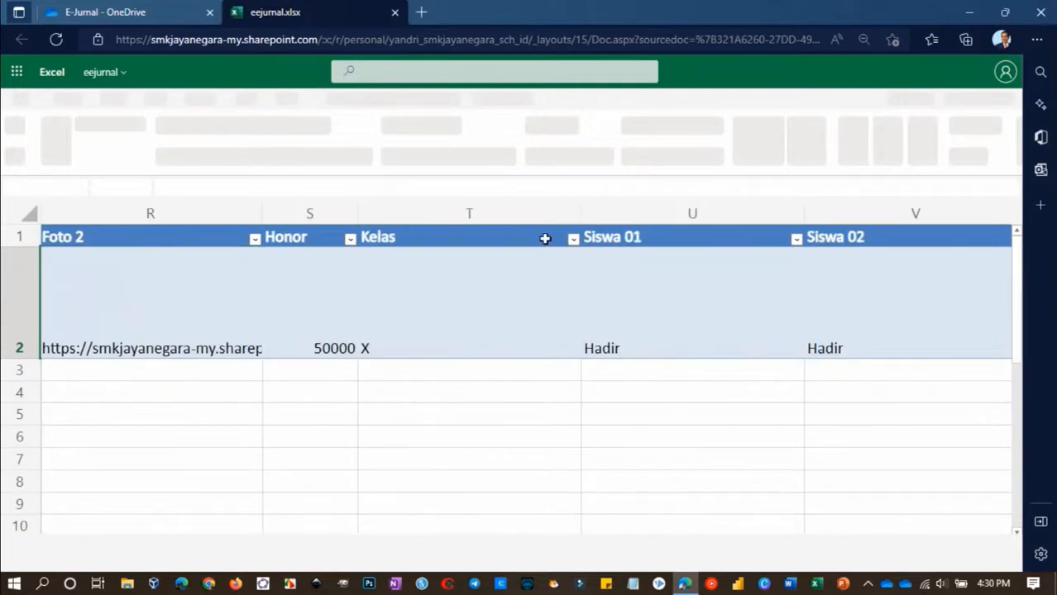
{"action": "left_click", "coordinate": [635, 305]}
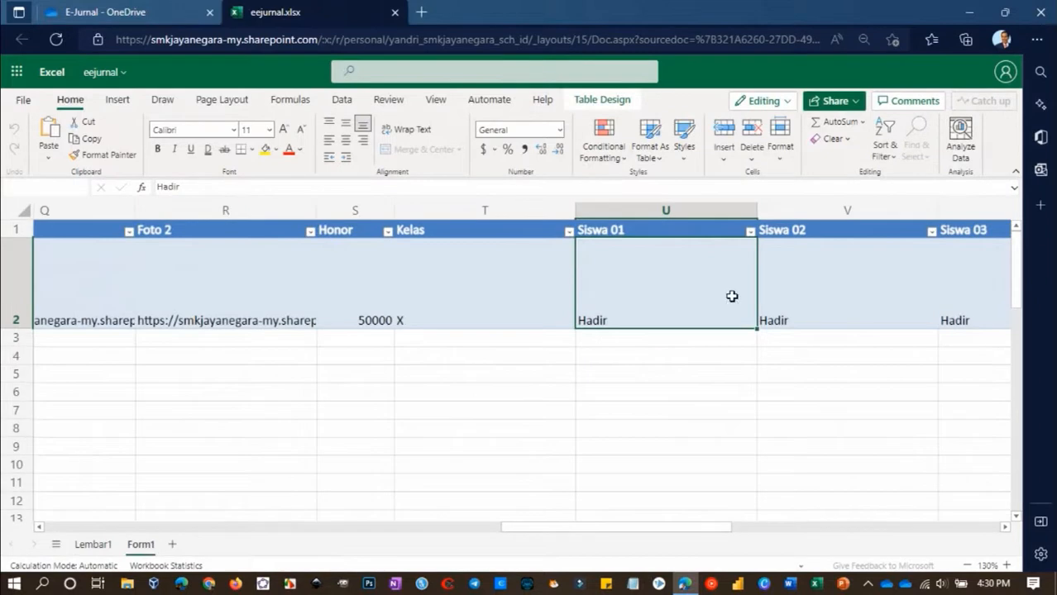
{"action": "left_click", "coordinate": [784, 110]}
{"action": "left_click", "coordinate": [786, 207]}
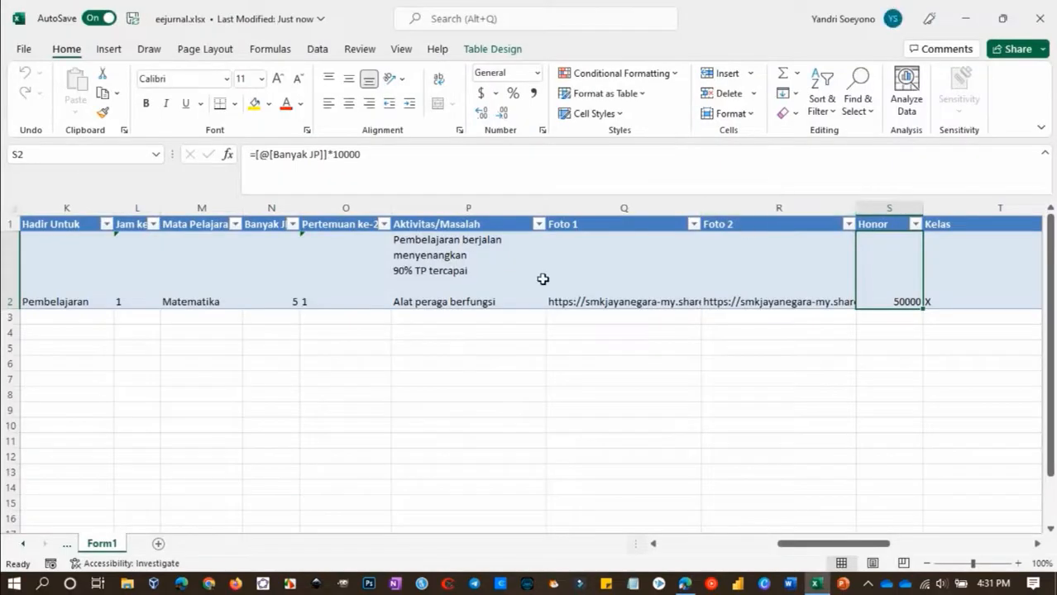
Add a new worksheet after Form1 and name it honor
{"action": "left_click", "coordinate": [355, 277]}
{"action": "left_click", "coordinate": [158, 545]}
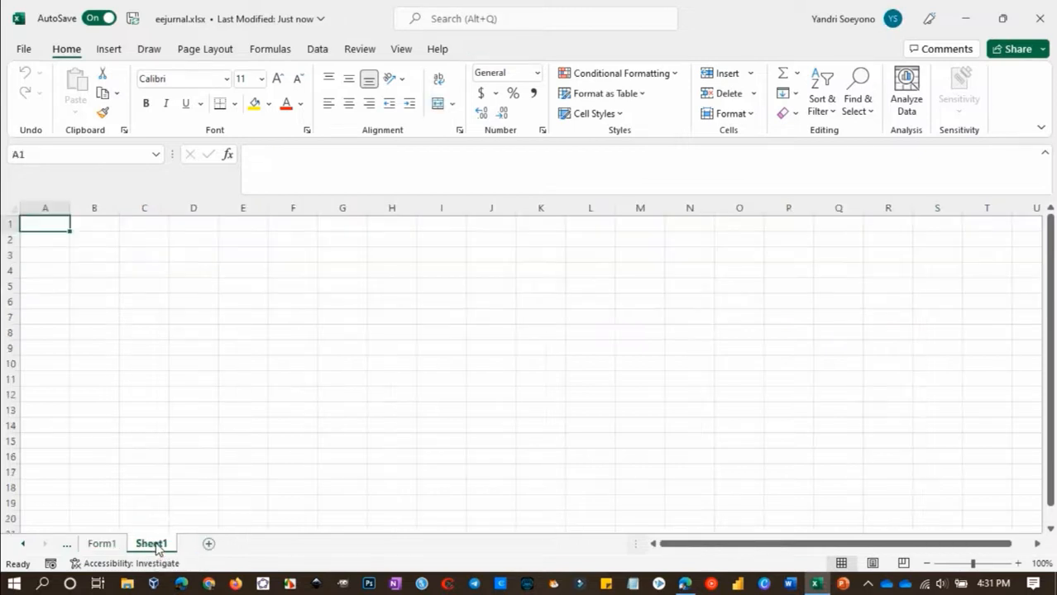
{"action": "double_click", "coordinate": [155, 545]}
{"action": "type", "text": "honor"}
{"action": "key", "text": "Return"}
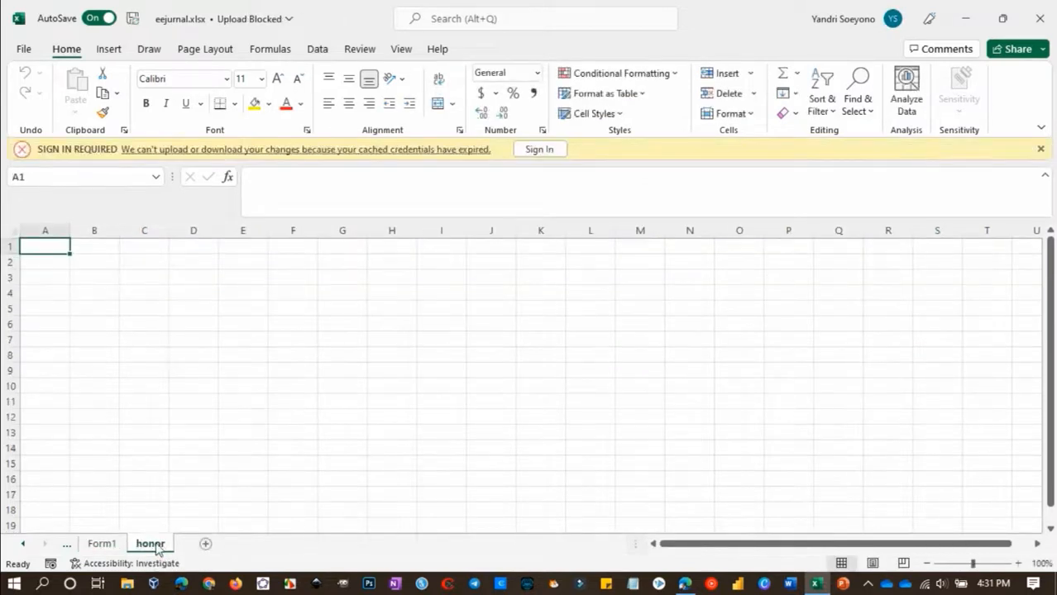
Sign in again with the account's e-mail address so the workbook can upload its changes
{"action": "left_click", "coordinate": [531, 149]}
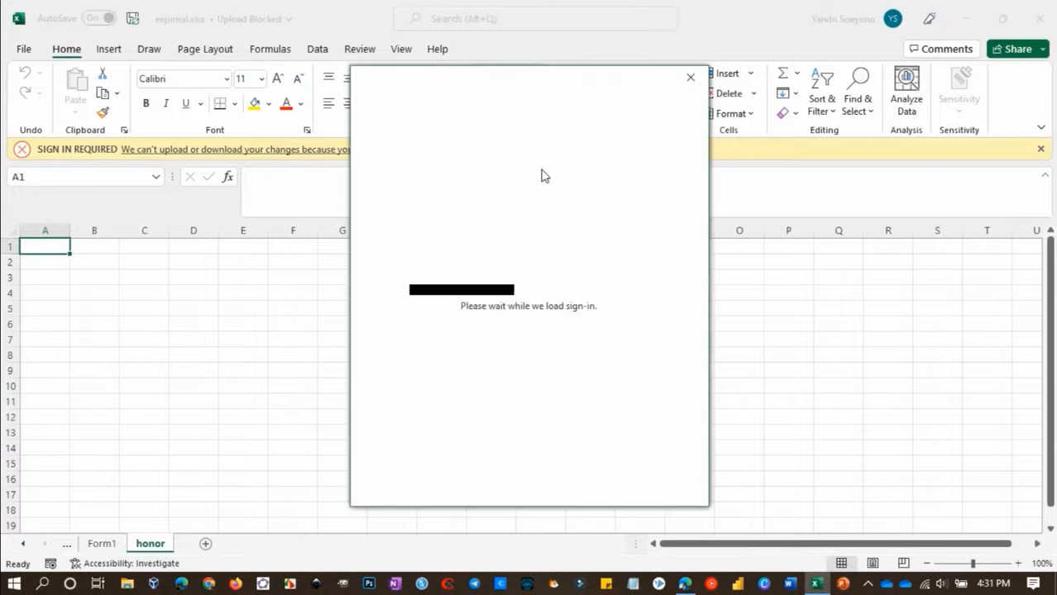
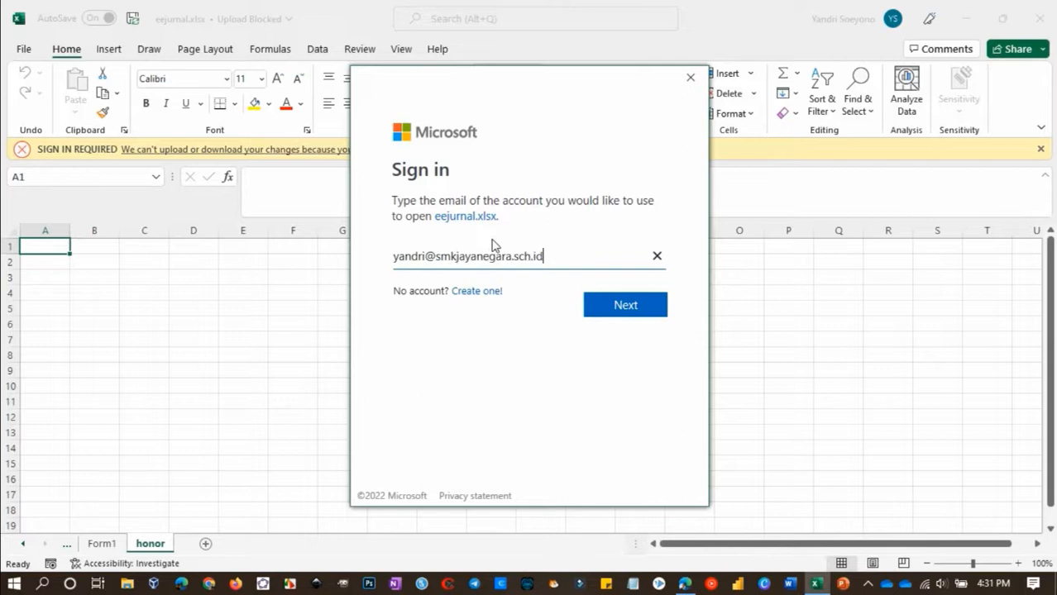
{"action": "key", "text": "Return"}
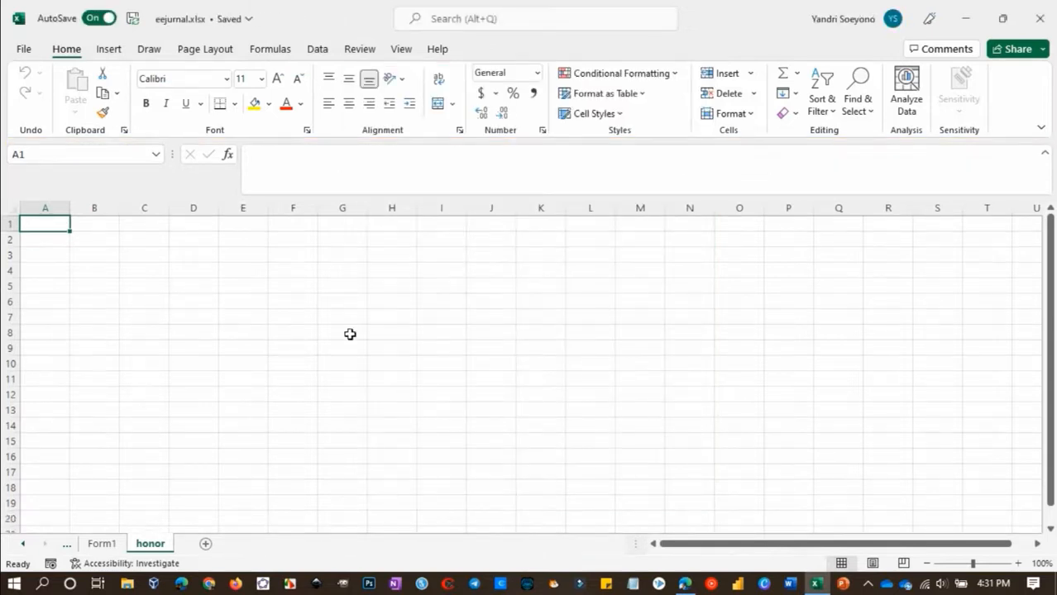
Add another worksheet after honor and name it jurnal harian
{"action": "left_click", "coordinate": [206, 544]}
{"action": "double_click", "coordinate": [208, 546]}
{"action": "type", "text": "jurnal harian"}
{"action": "key", "text": "Return"}
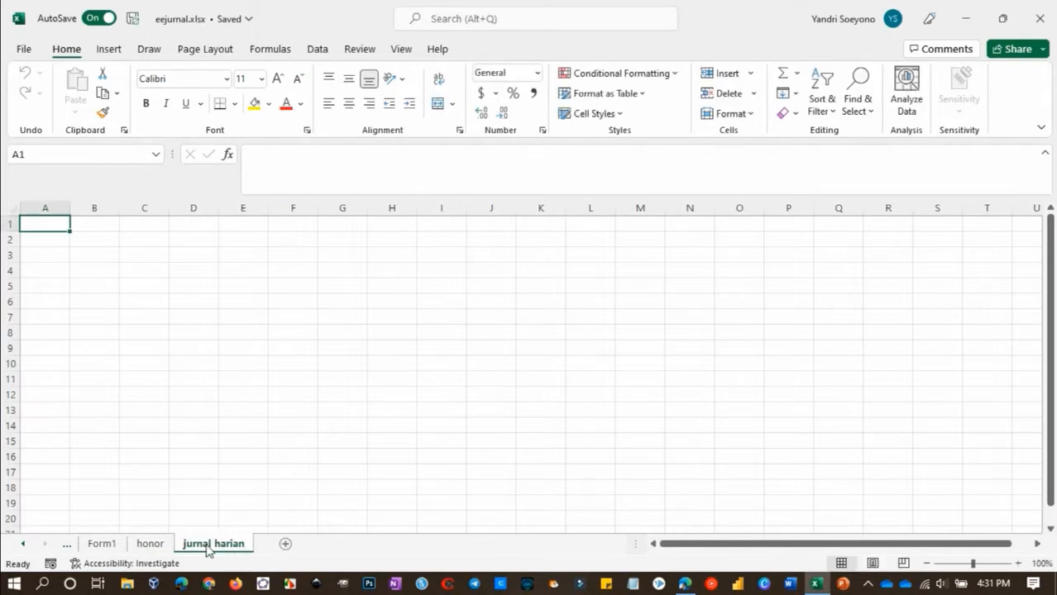
Add a worksheet after jurnal harian and name it laporan siswa
{"action": "left_click", "coordinate": [286, 545]}
{"action": "double_click", "coordinate": [285, 545]}
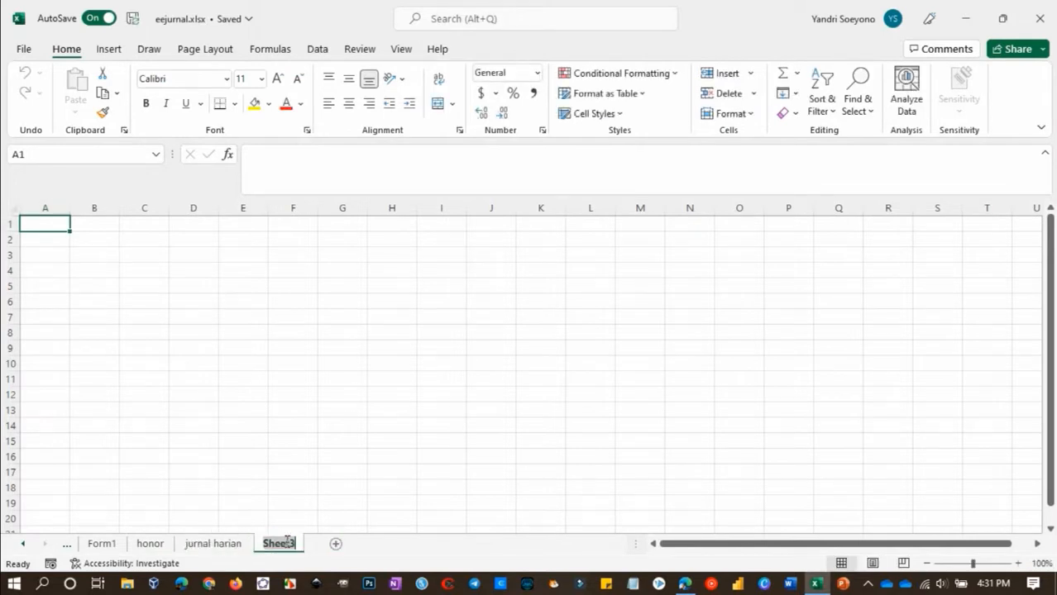
{"action": "type", "text": "laporan siswa"}
{"action": "key", "text": "Return"}
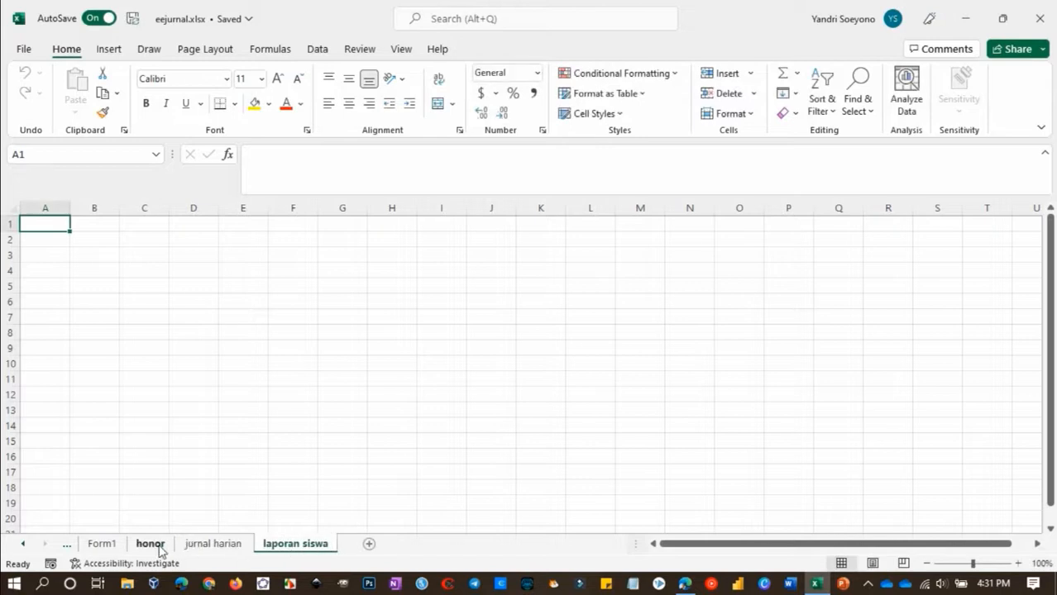
Insert a PivotTable from the Form1 table Tabel1, placed on the existing honor sheet at cell B5
{"action": "left_click", "coordinate": [101, 546]}
{"action": "right_click", "coordinate": [163, 282]}
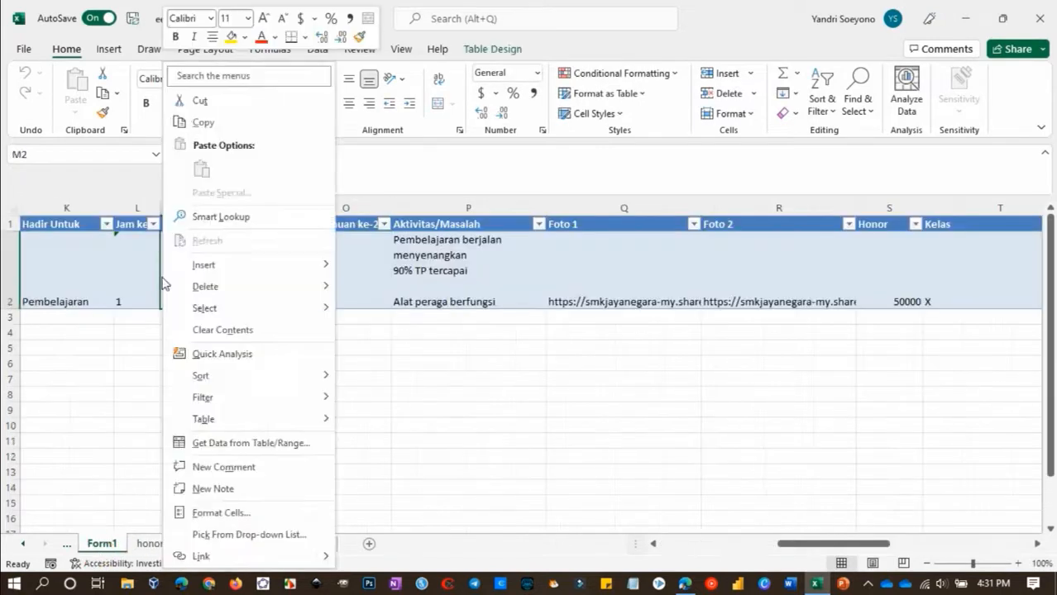
{"action": "left_click", "coordinate": [116, 263]}
{"action": "left_click", "coordinate": [138, 263]}
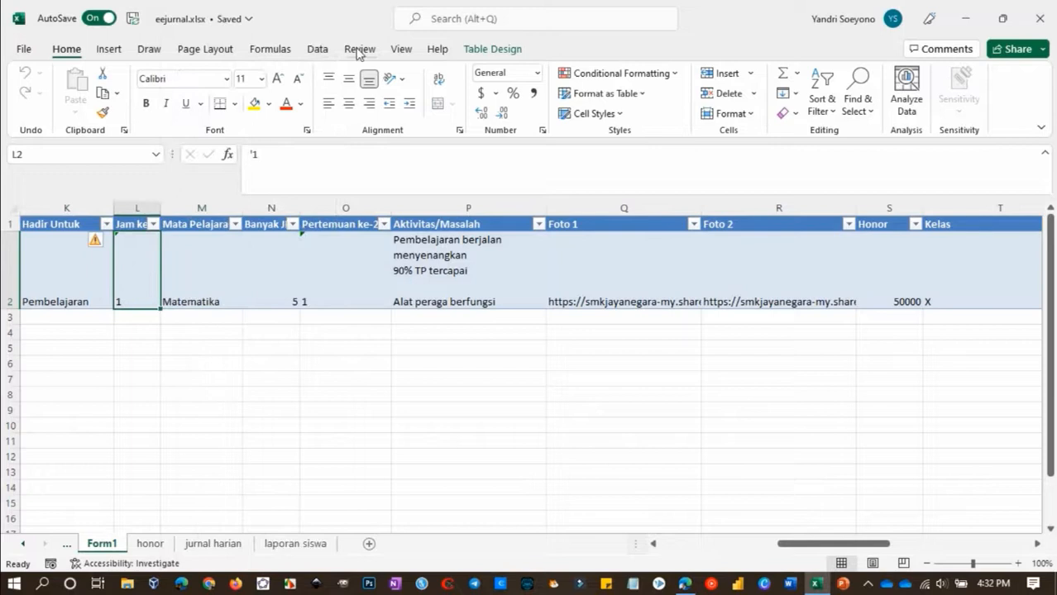
{"action": "left_click", "coordinate": [109, 49]}
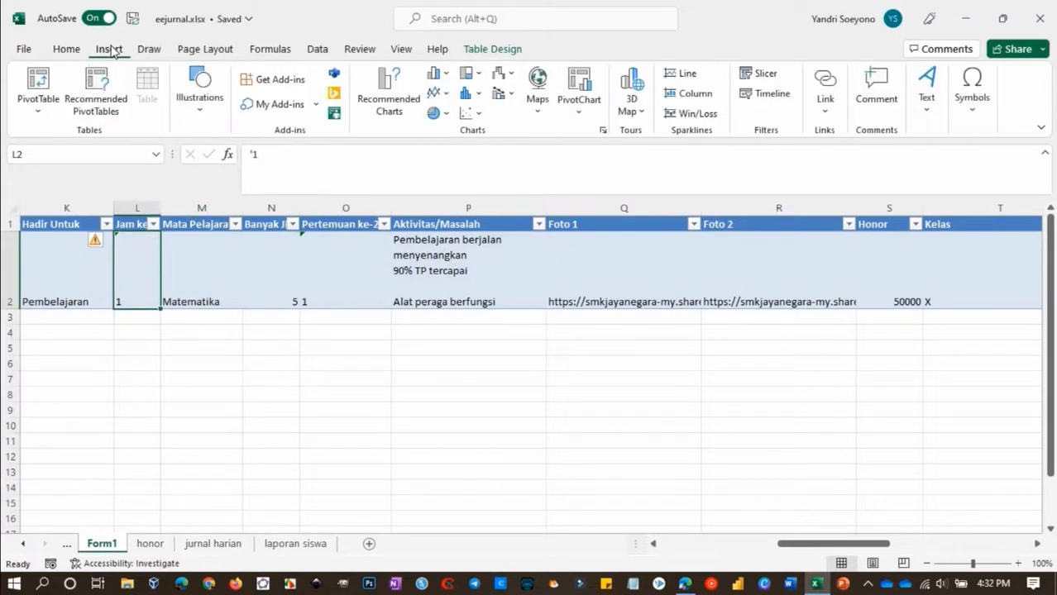
{"action": "left_click", "coordinate": [39, 86]}
{"action": "left_click", "coordinate": [209, 434]}
{"action": "left_click", "coordinate": [433, 448]}
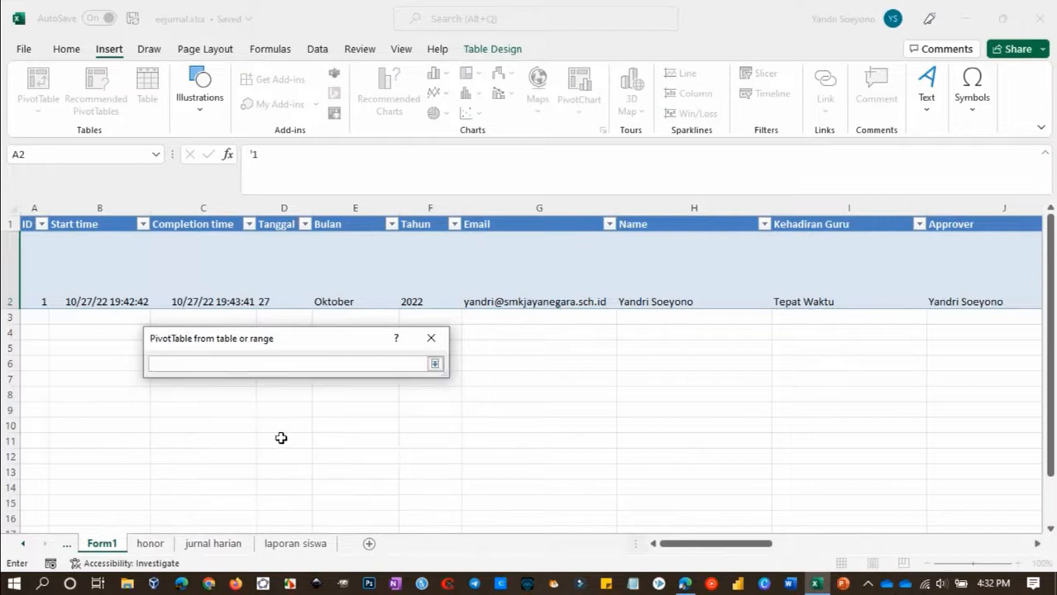
{"action": "left_click", "coordinate": [157, 546]}
{"action": "left_click", "coordinate": [99, 285]}
{"action": "key", "text": "Return"}
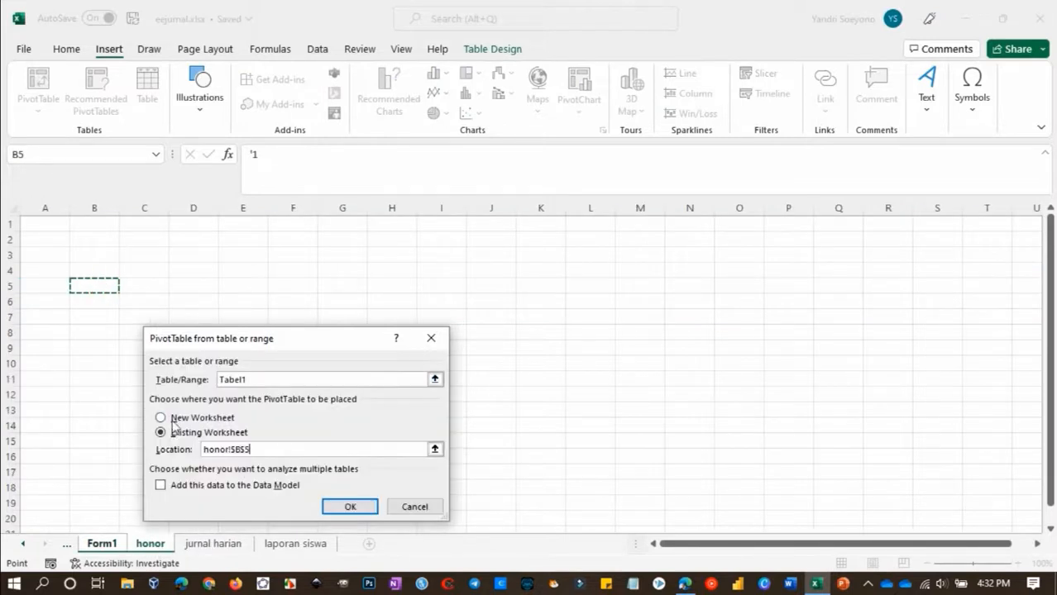
{"action": "left_click", "coordinate": [348, 506]}
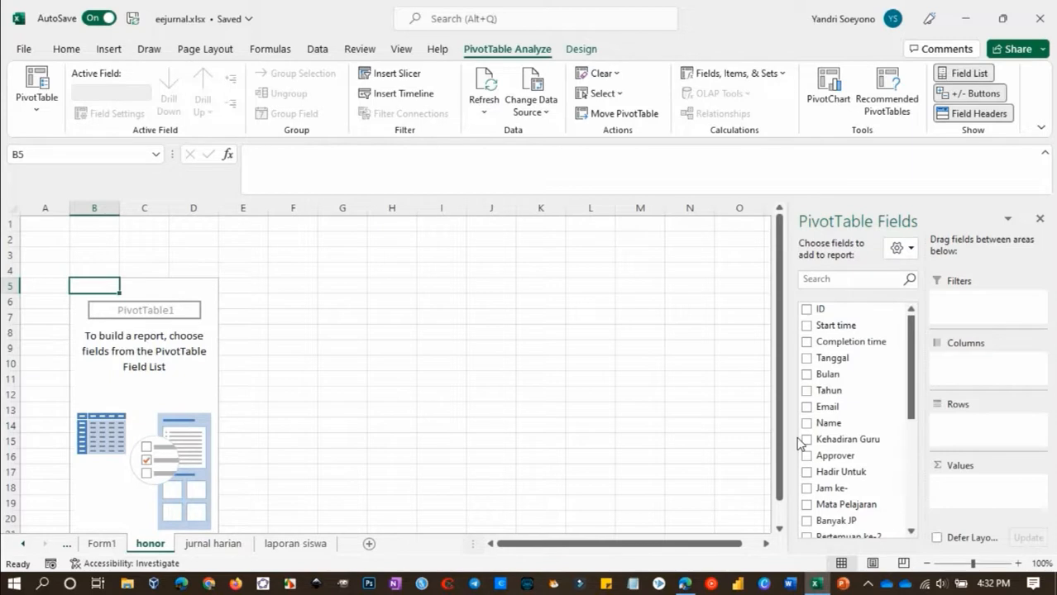
Put the Name field in the PivotTable's rows and the Banyak JP and Honor fields in its values
{"action": "left_click_drag", "start_coordinate": [808, 423], "coordinate": [961, 430]}
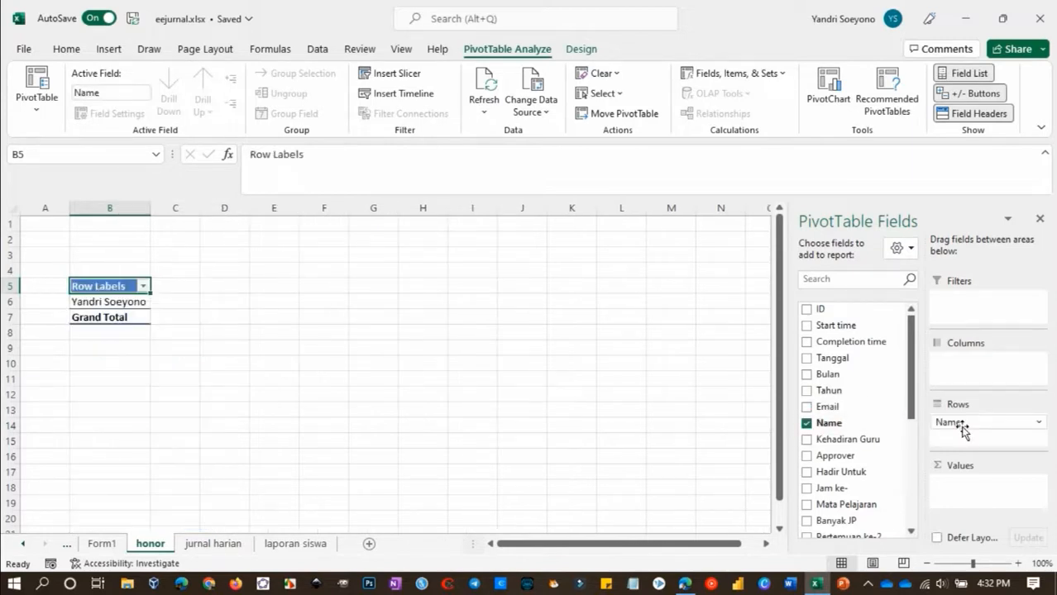
{"action": "left_click", "coordinate": [827, 279]}
{"action": "type", "text": "JP"}
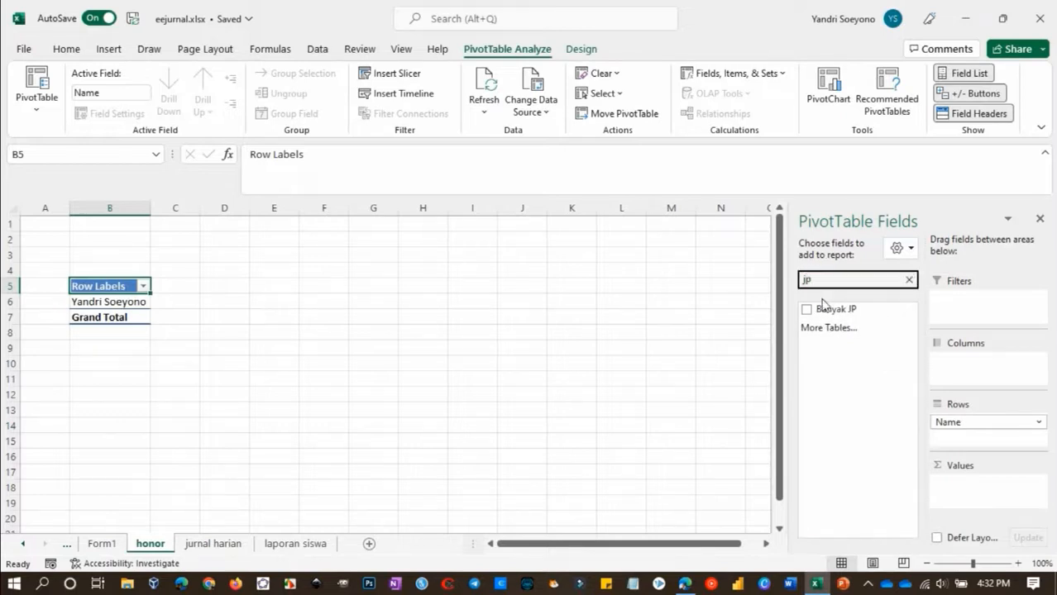
{"action": "left_click_drag", "start_coordinate": [823, 305], "coordinate": [969, 486]}
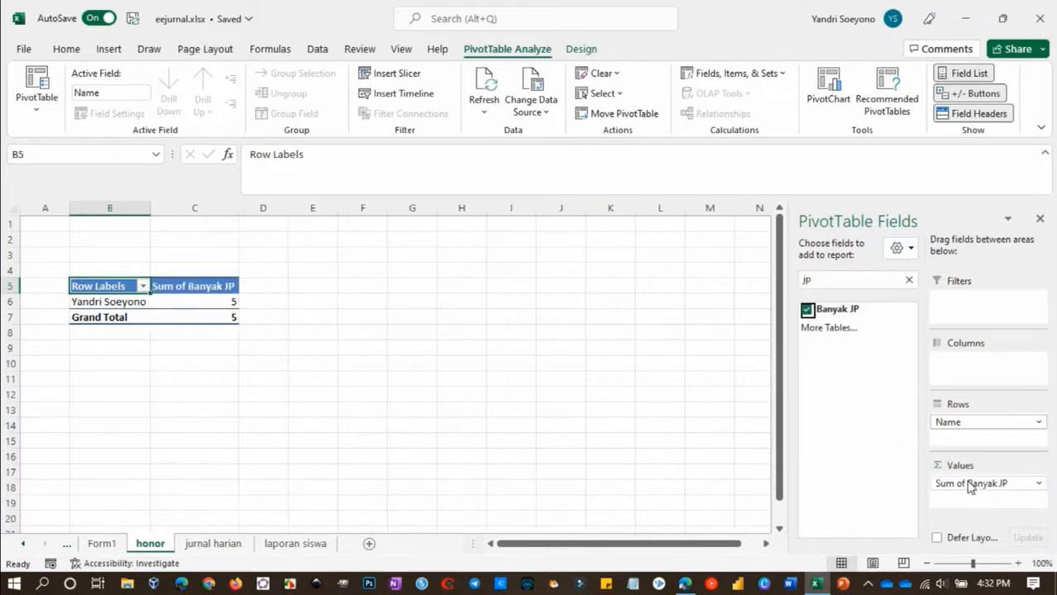
{"action": "double_click", "coordinate": [835, 281]}
{"action": "type", "text": "hono"}
{"action": "left_click_drag", "start_coordinate": [838, 309], "coordinate": [966, 498]}
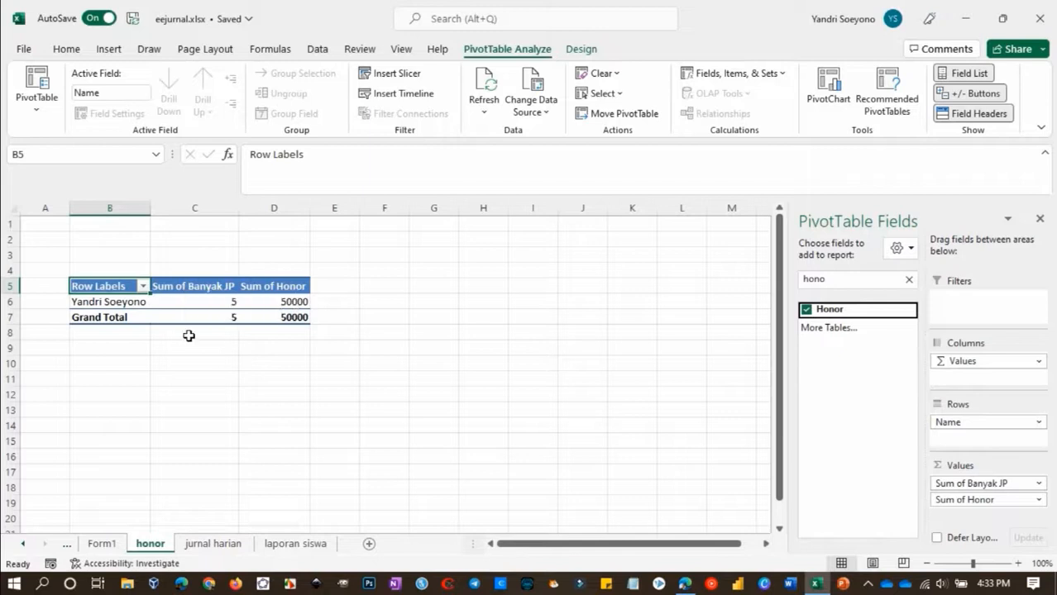
Rename the two value headers to Total JP and Total Honor, and narrow column C
{"action": "left_click", "coordinate": [185, 287]}
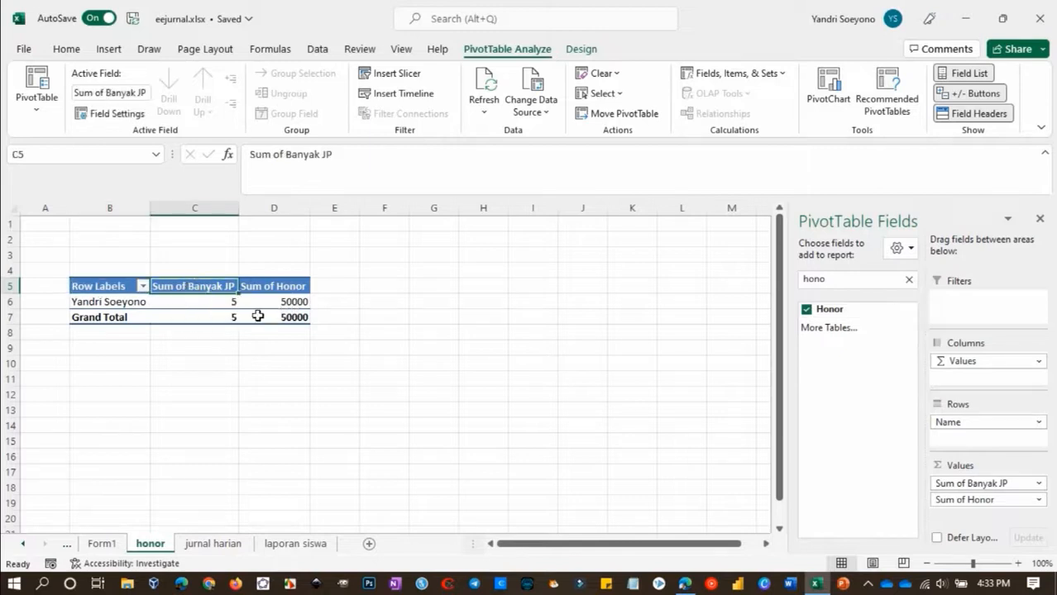
{"action": "type", "text": "Banyak"}
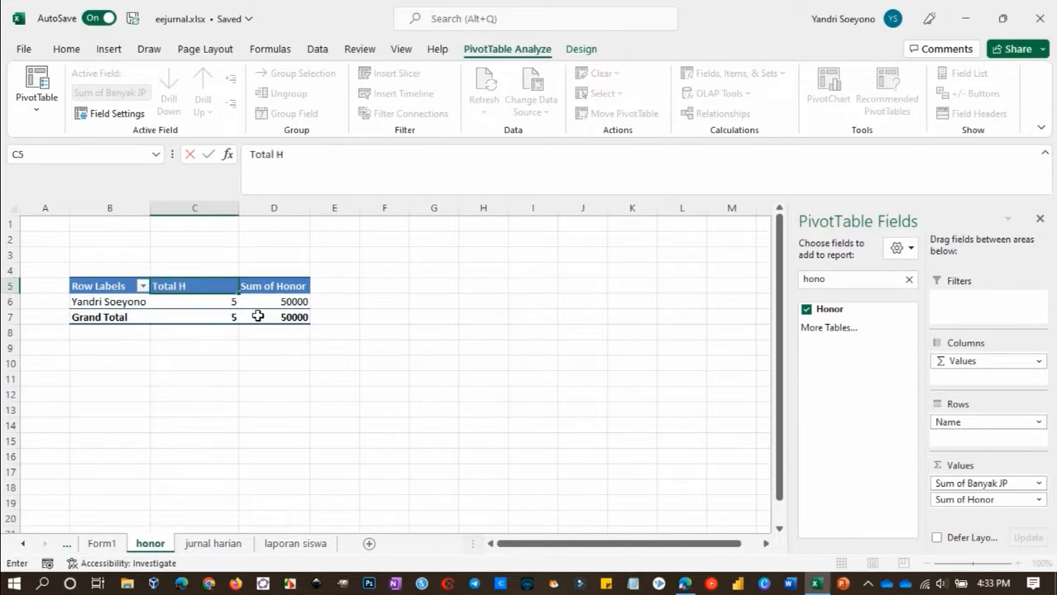
{"action": "left_click", "coordinate": [273, 285]}
{"action": "type", "text": "Total"}
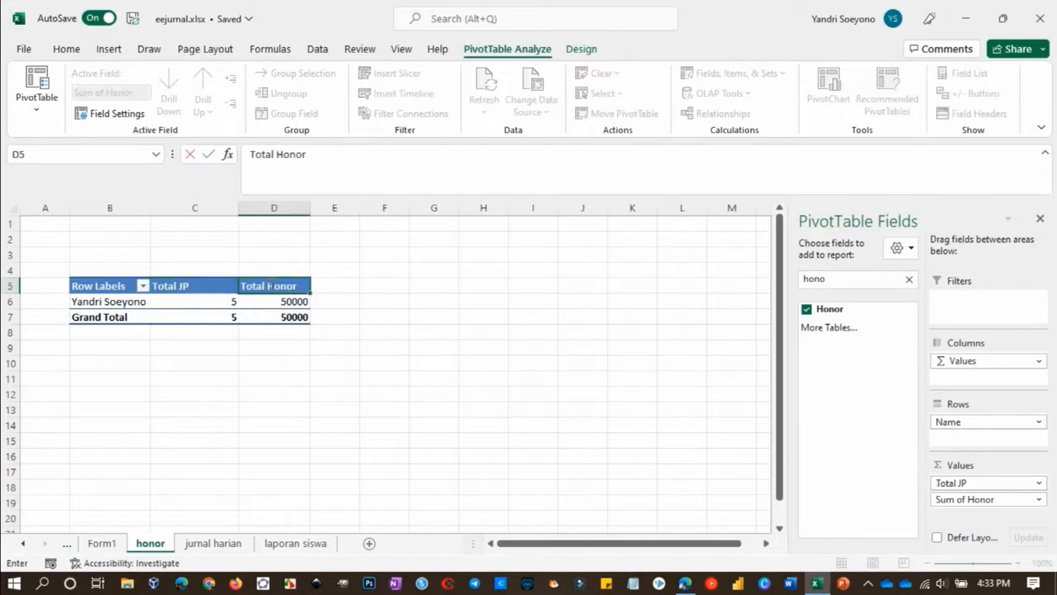
{"action": "key", "text": "Return"}
{"action": "left_click_drag", "start_coordinate": [238, 212], "coordinate": [196, 211]}
Rename the PivotTable's row label header to Nama Guru
{"action": "left_click", "coordinate": [110, 286]}
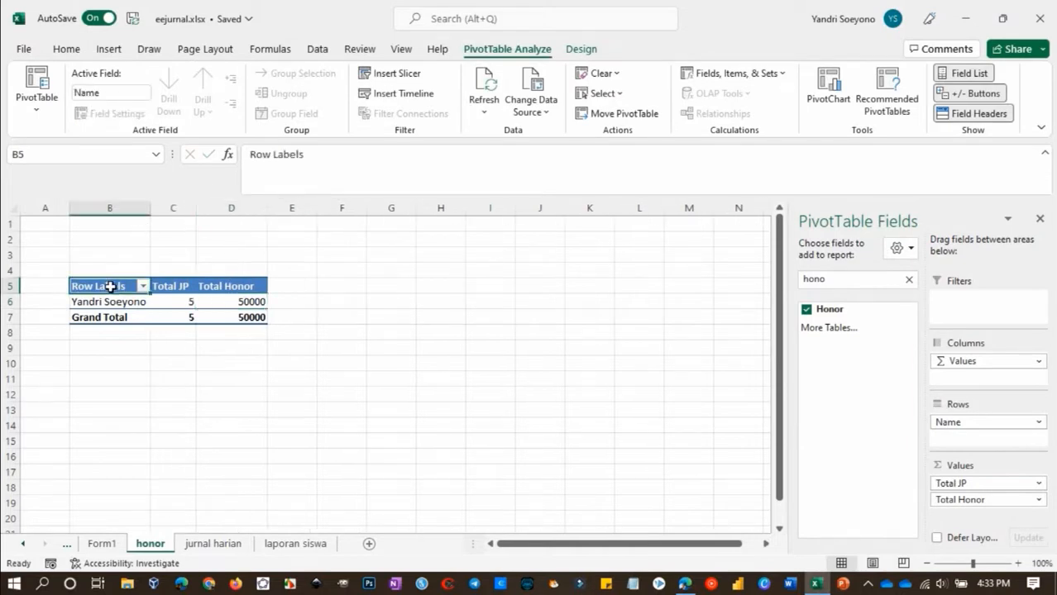
{"action": "type", "text": "Nama Guru"}
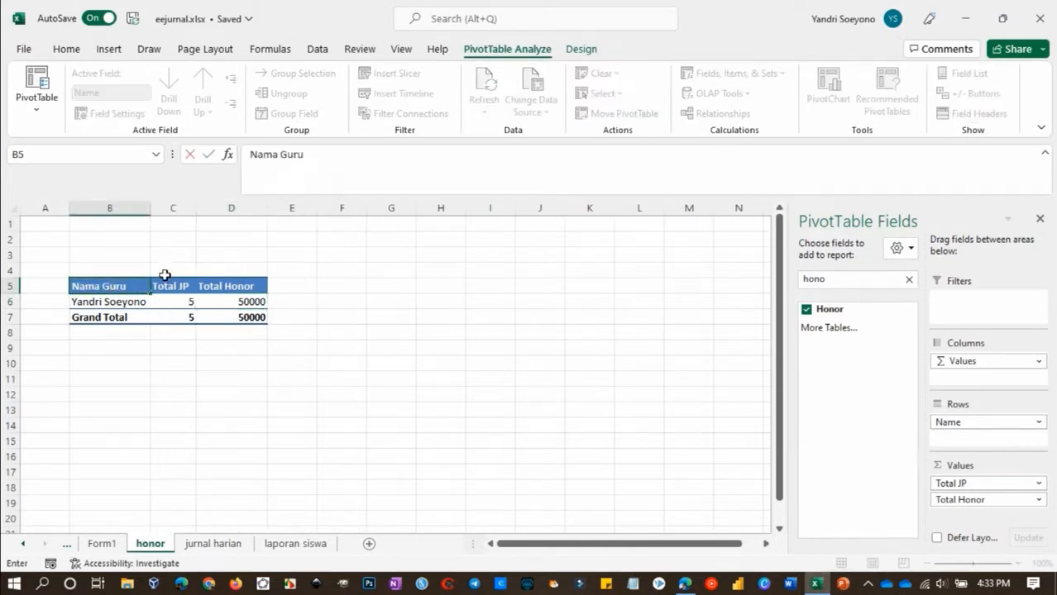
{"action": "left_click", "coordinate": [149, 258]}
{"action": "left_click", "coordinate": [165, 286]}
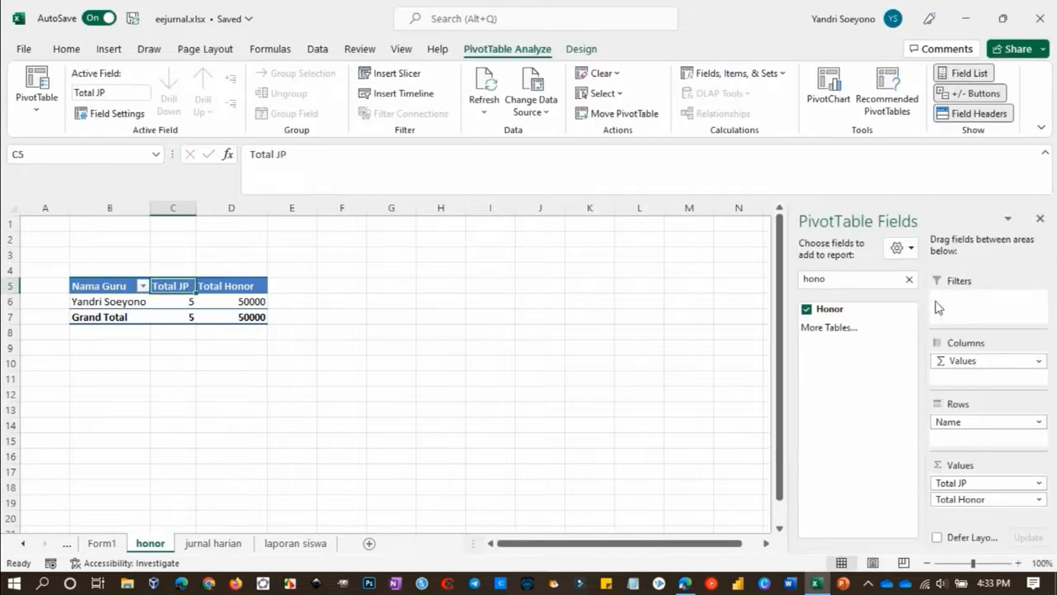
Add the Tahun and Bulan fields to the PivotTable as report filters
{"action": "left_click", "coordinate": [909, 280]}
{"action": "left_click", "coordinate": [876, 280]}
{"action": "type", "text": "Tahu"}
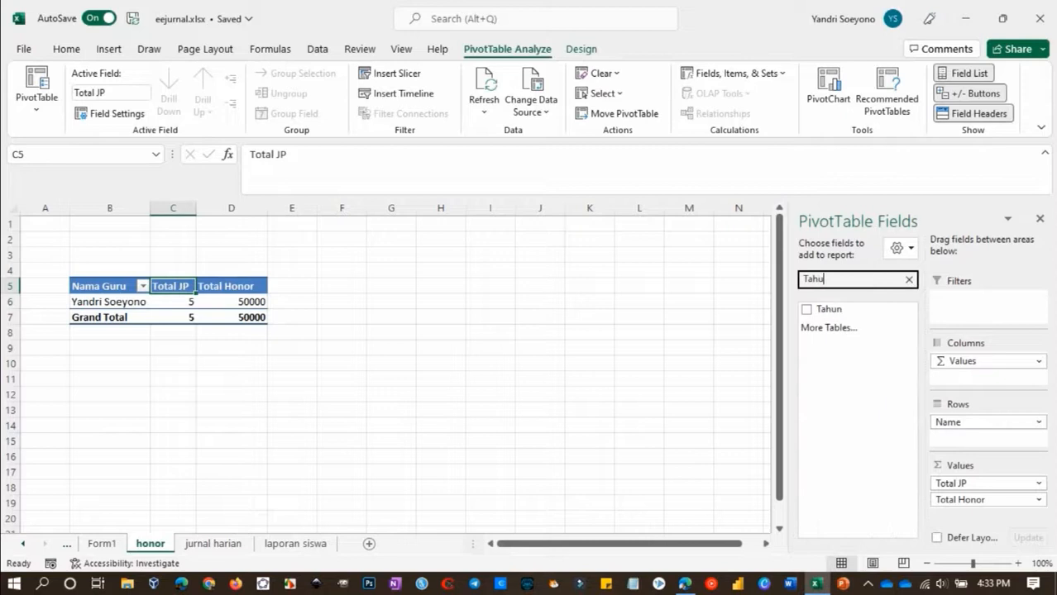
{"action": "left_click_drag", "start_coordinate": [830, 309], "coordinate": [962, 308]}
{"action": "left_click", "coordinate": [852, 279]}
{"action": "key", "text": "BackSpace"}
{"action": "key", "text": "BackSpace"}
{"action": "key", "text": "BackSpace"}
{"action": "key", "text": "BackSpace"}
{"action": "type", "text": "Bulan"}
{"action": "left_click_drag", "start_coordinate": [812, 310], "coordinate": [946, 313]}
Filter the PivotTable to Tahun 2022 and Bulan Oktober
{"action": "left_click", "coordinate": [184, 239]}
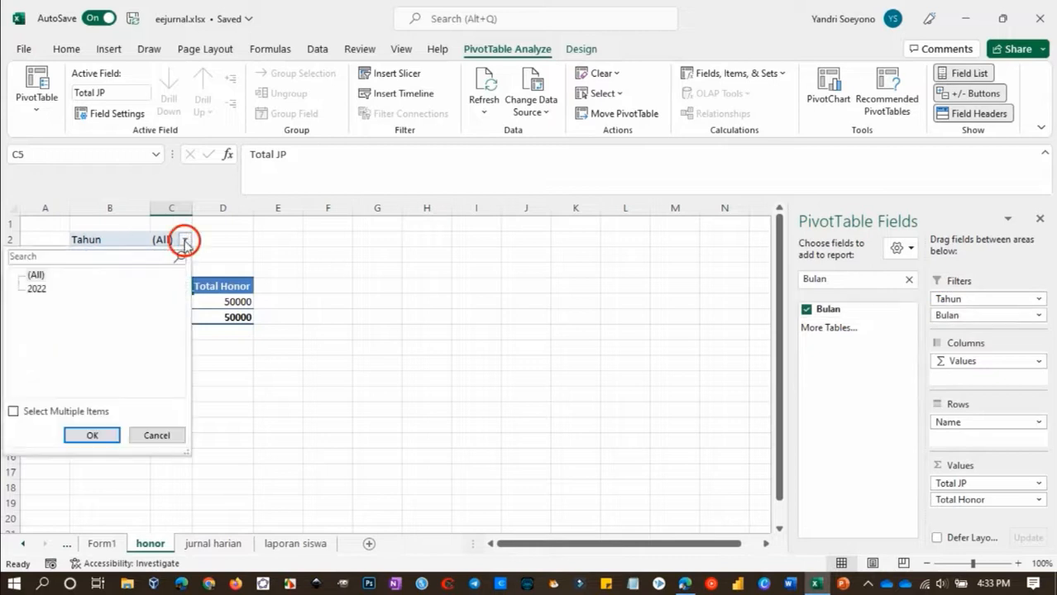
{"action": "left_click", "coordinate": [35, 289]}
{"action": "left_click", "coordinate": [86, 434]}
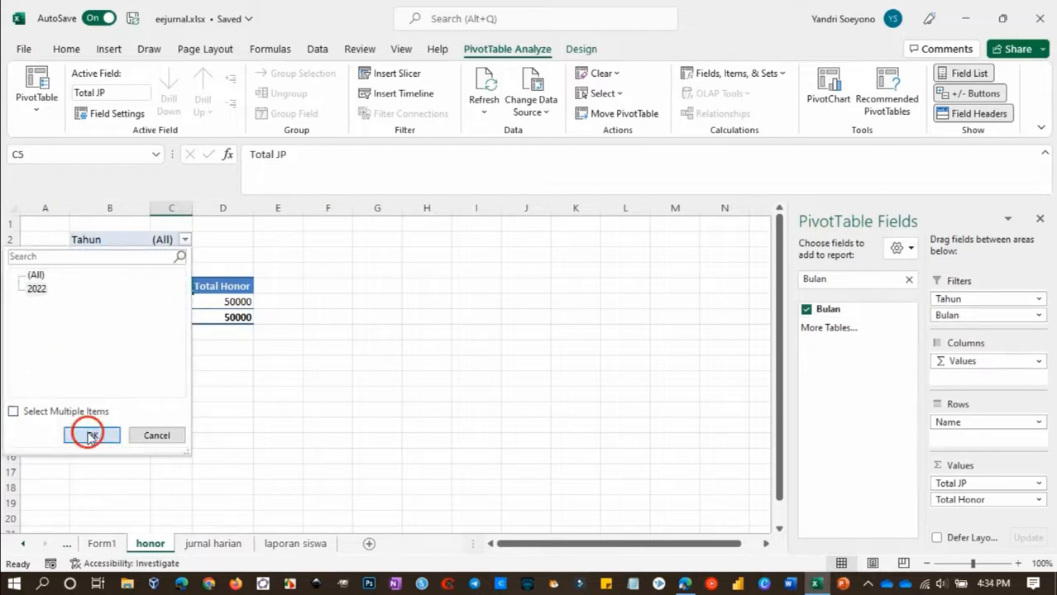
{"action": "left_click", "coordinate": [185, 255]}
{"action": "left_click", "coordinate": [44, 305]}
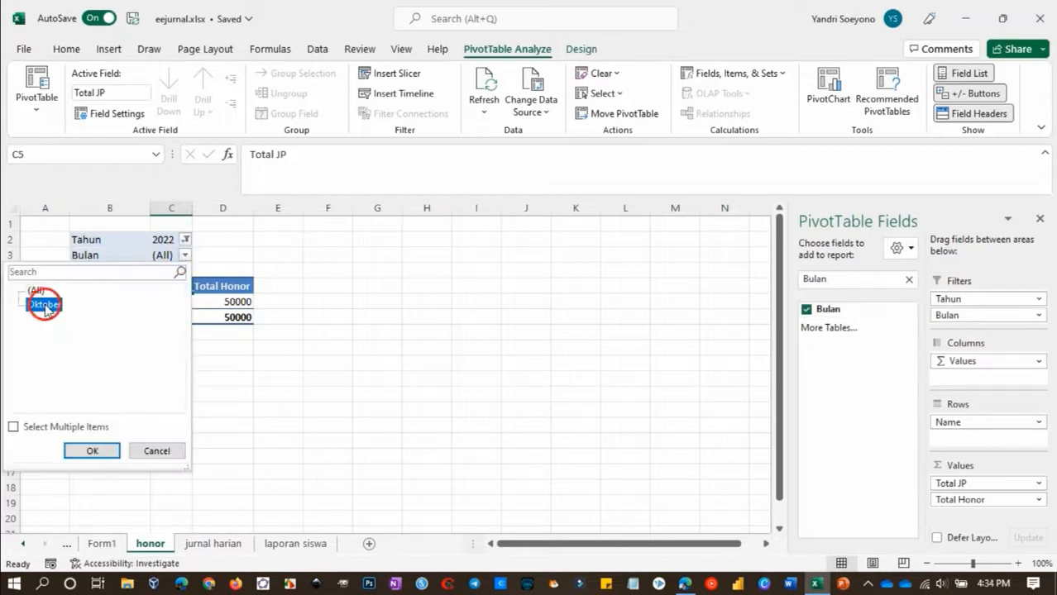
{"action": "left_click", "coordinate": [94, 452]}
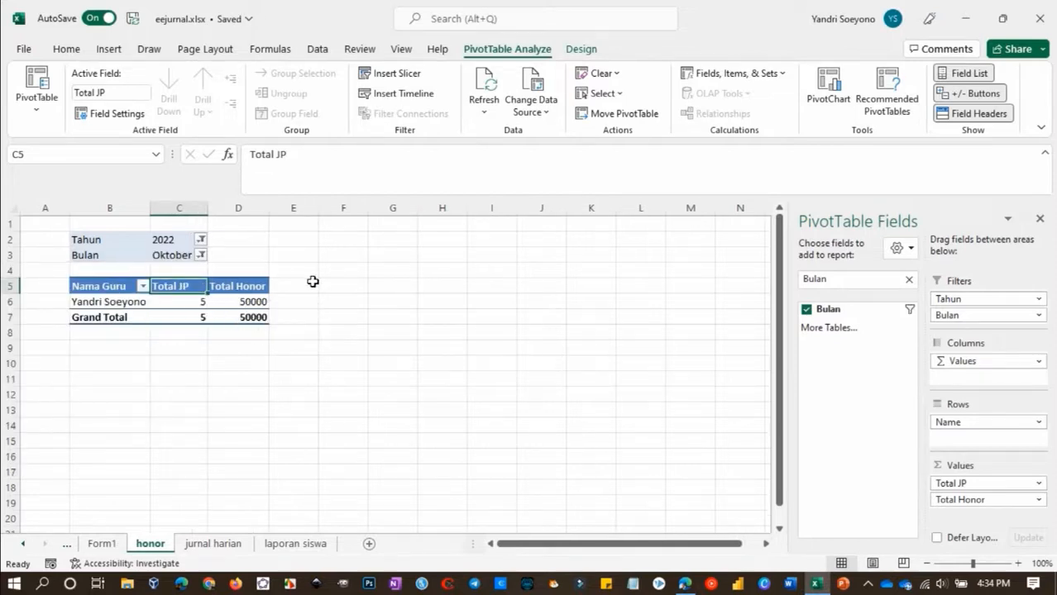
Insert a PivotTable based on Tabel1 from the Form1 sheet at cell B5 of the jurnal harian sheet
{"action": "left_click", "coordinate": [210, 544]}
{"action": "left_click", "coordinate": [149, 544]}
{"action": "left_click", "coordinate": [102, 544]}
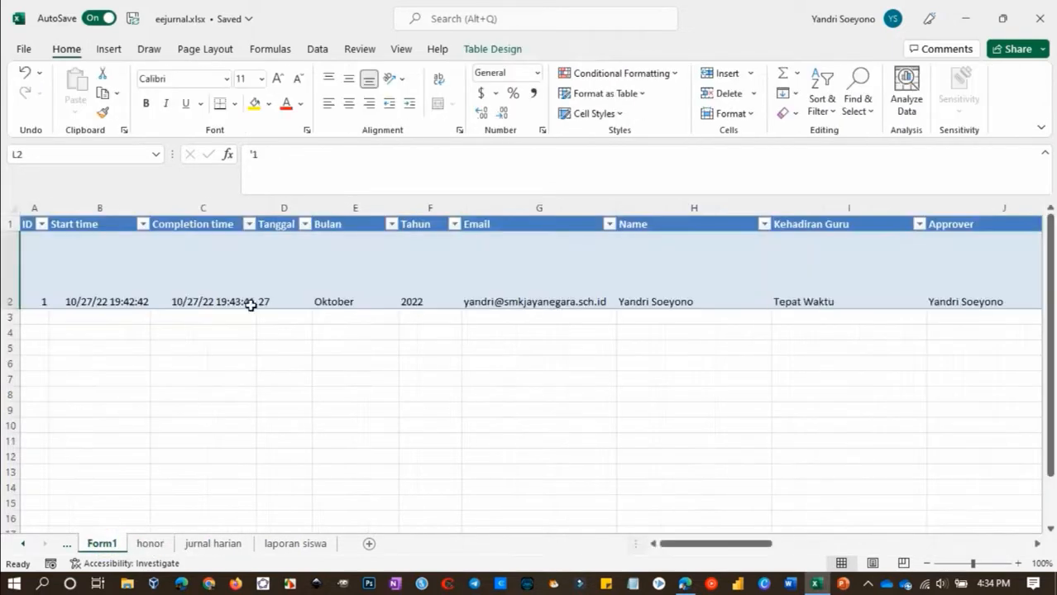
{"action": "left_click", "coordinate": [282, 259]}
{"action": "left_click", "coordinate": [109, 49]}
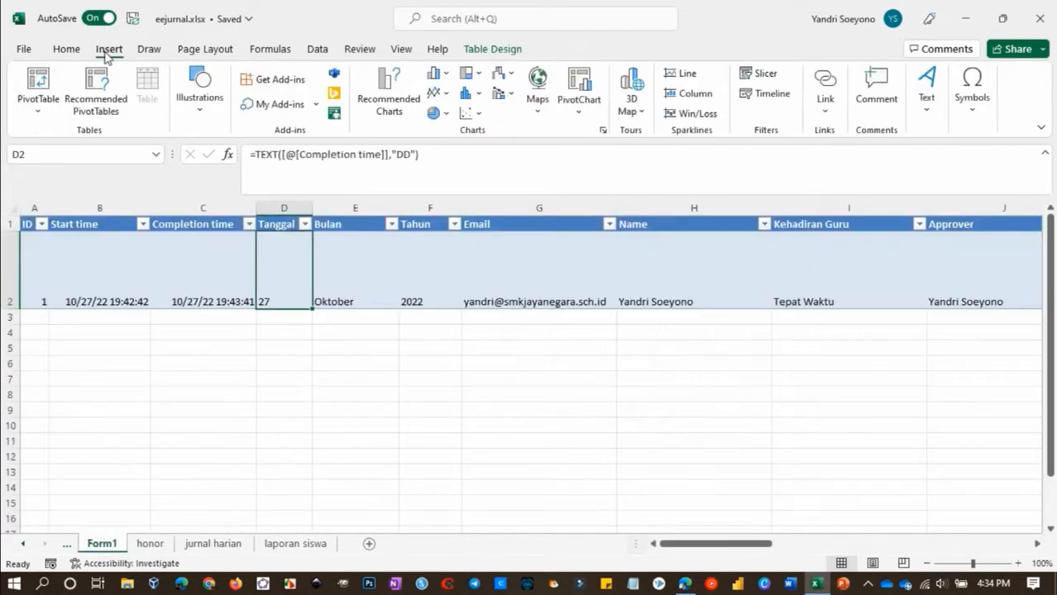
{"action": "left_click", "coordinate": [38, 86]}
{"action": "left_click", "coordinate": [199, 432]}
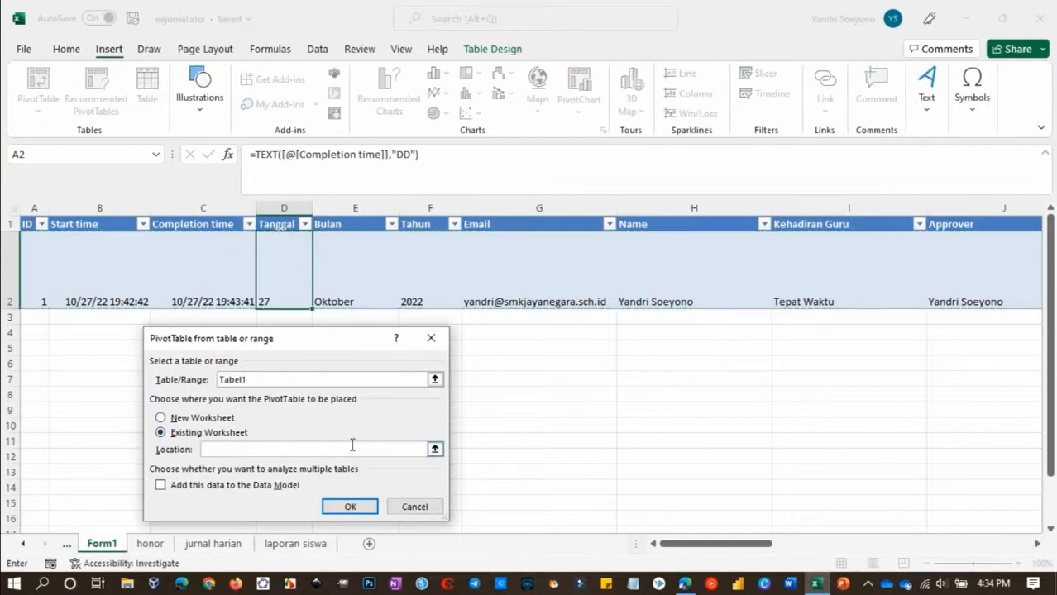
{"action": "left_click", "coordinate": [434, 449]}
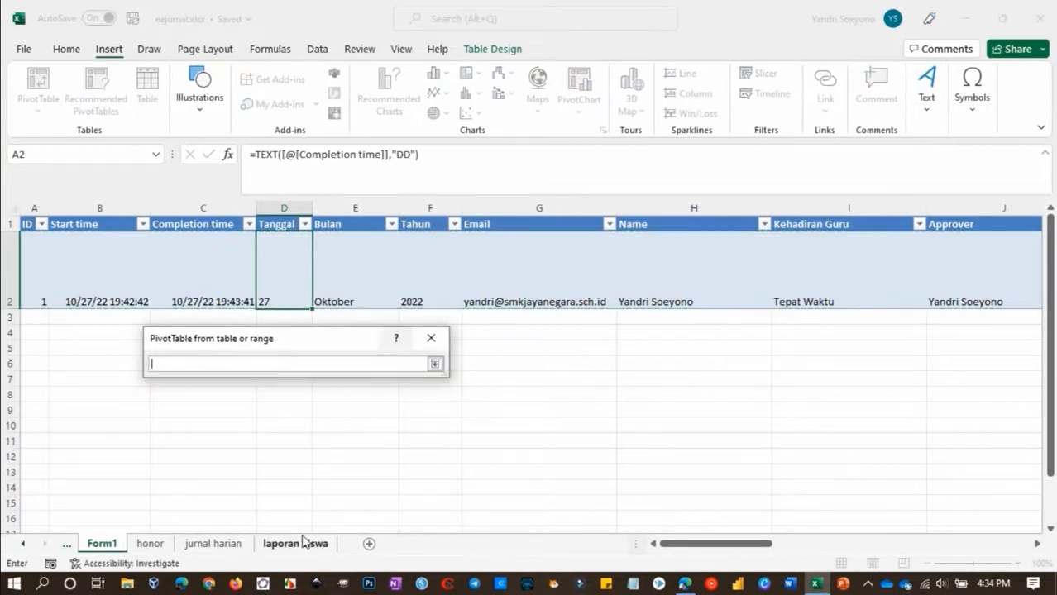
{"action": "left_click", "coordinate": [217, 545]}
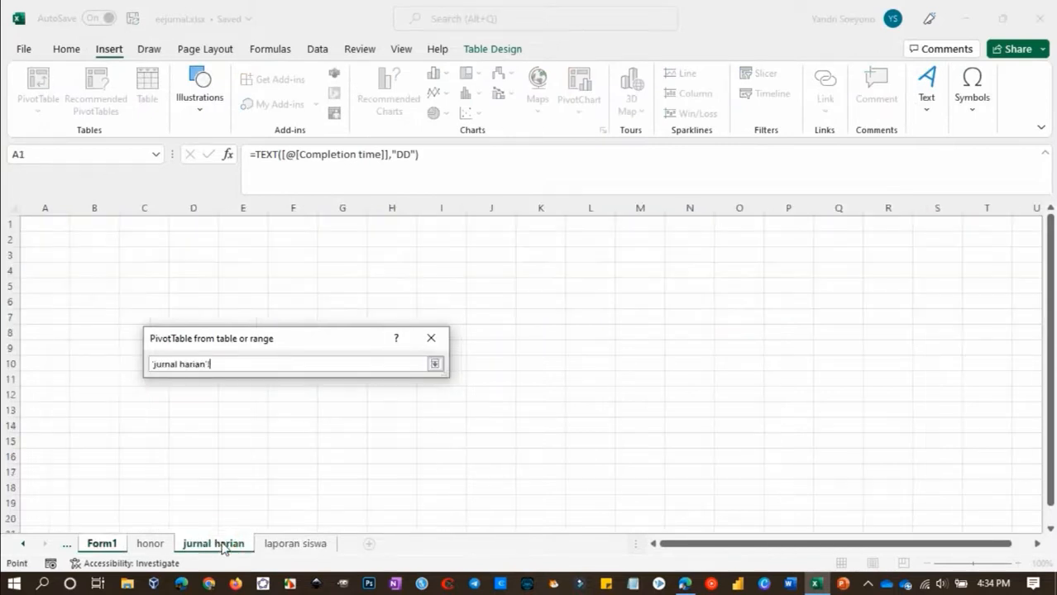
{"action": "left_click", "coordinate": [99, 291]}
{"action": "key", "text": "Return"}
{"action": "left_click", "coordinate": [334, 499]}
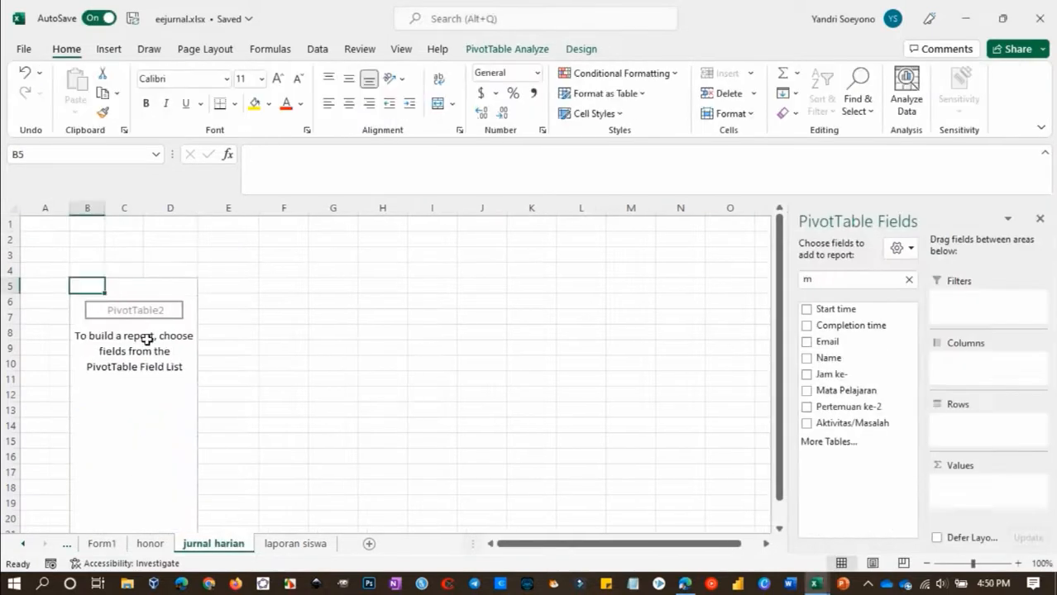
Add the Kelas field to the new PivotTable's rows
{"action": "left_click", "coordinate": [146, 339]}
{"action": "left_click", "coordinate": [909, 279]}
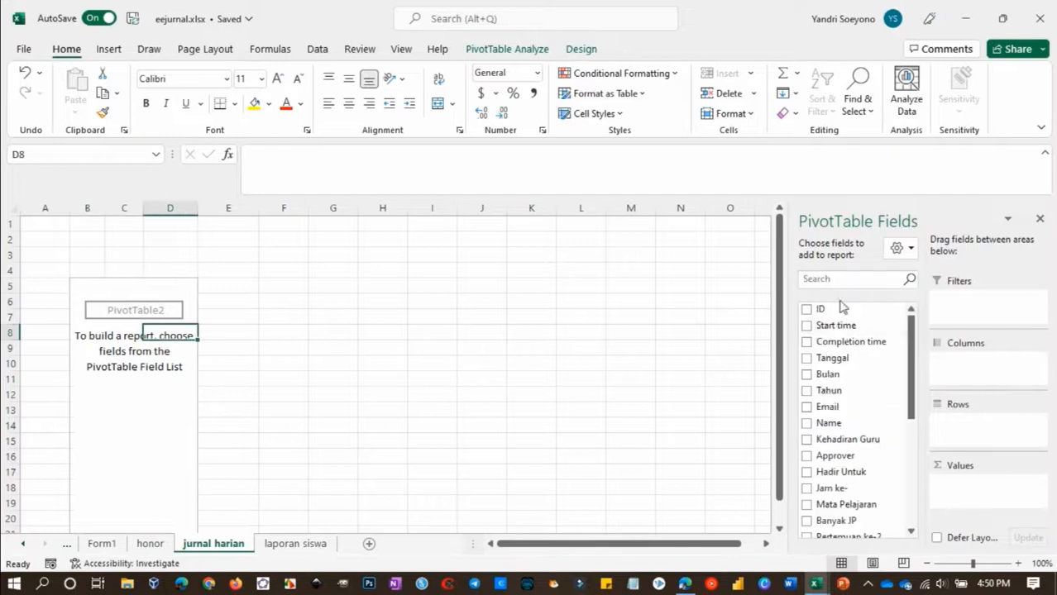
{"action": "left_click", "coordinate": [851, 281]}
{"action": "type", "text": "kela"}
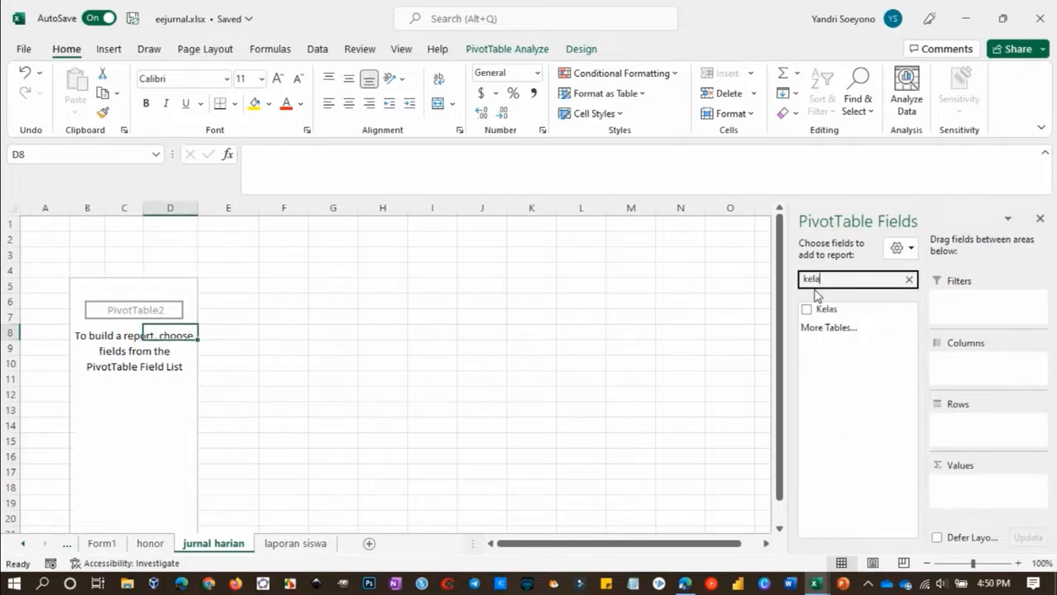
{"action": "left_click_drag", "start_coordinate": [808, 309], "coordinate": [954, 422]}
Set the Kelas row field to show its item labels in tabular form
{"action": "left_click", "coordinate": [997, 426]}
{"action": "left_click", "coordinate": [969, 407]}
{"action": "left_click", "coordinate": [259, 316]}
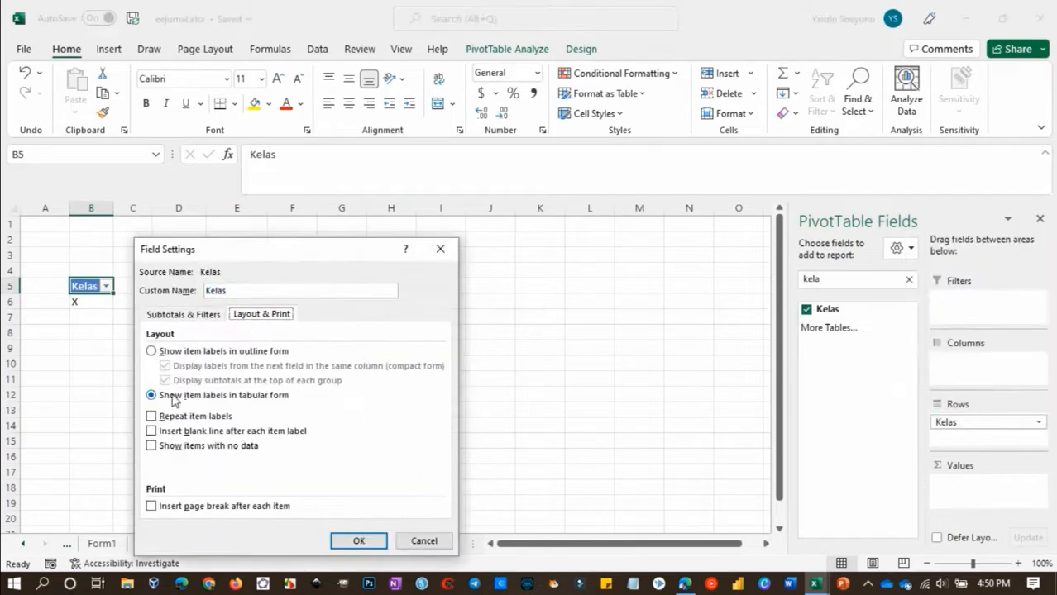
{"action": "left_click", "coordinate": [364, 542]}
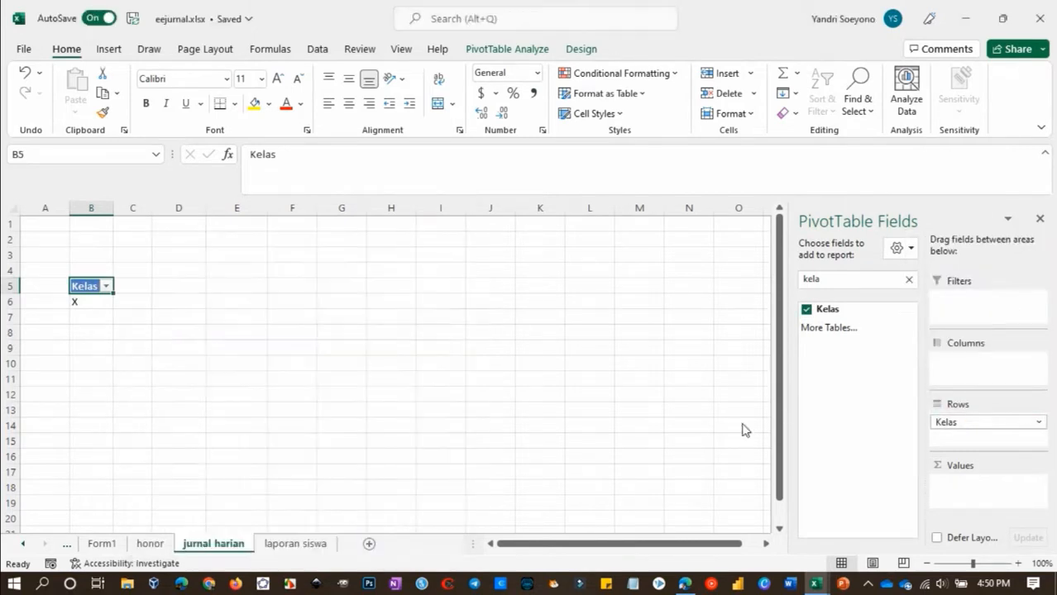
Add the Mata Pelajaran field to the rows below Kelas
{"action": "left_click", "coordinate": [873, 283]}
{"action": "key", "text": "BackSpace"}
{"action": "key", "text": "BackSpace"}
{"action": "key", "text": "BackSpace"}
{"action": "key", "text": "BackSpace"}
{"action": "type", "text": "mat"}
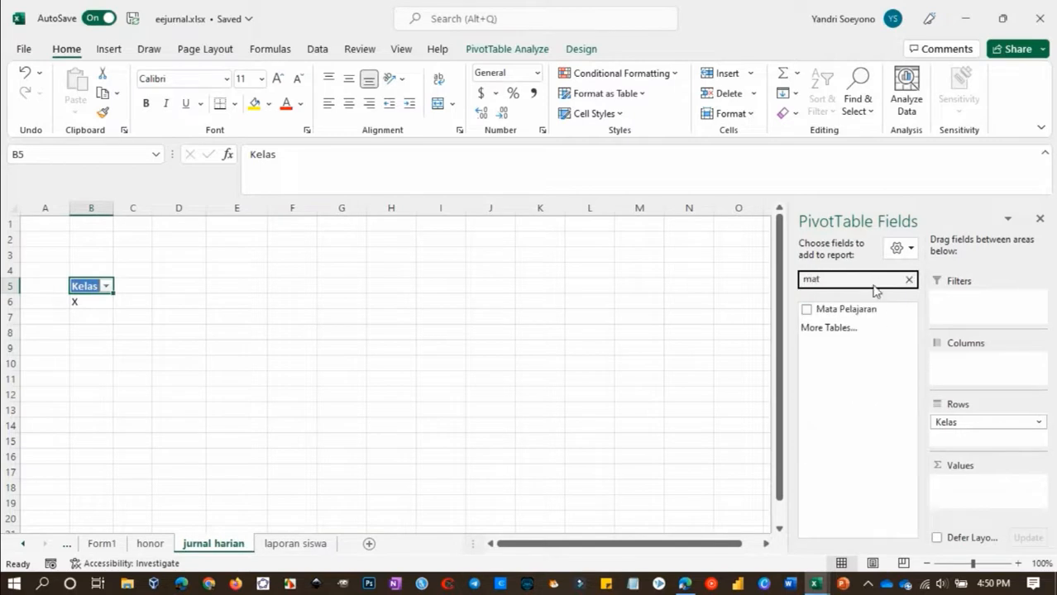
{"action": "left_click_drag", "start_coordinate": [847, 311], "coordinate": [966, 436]}
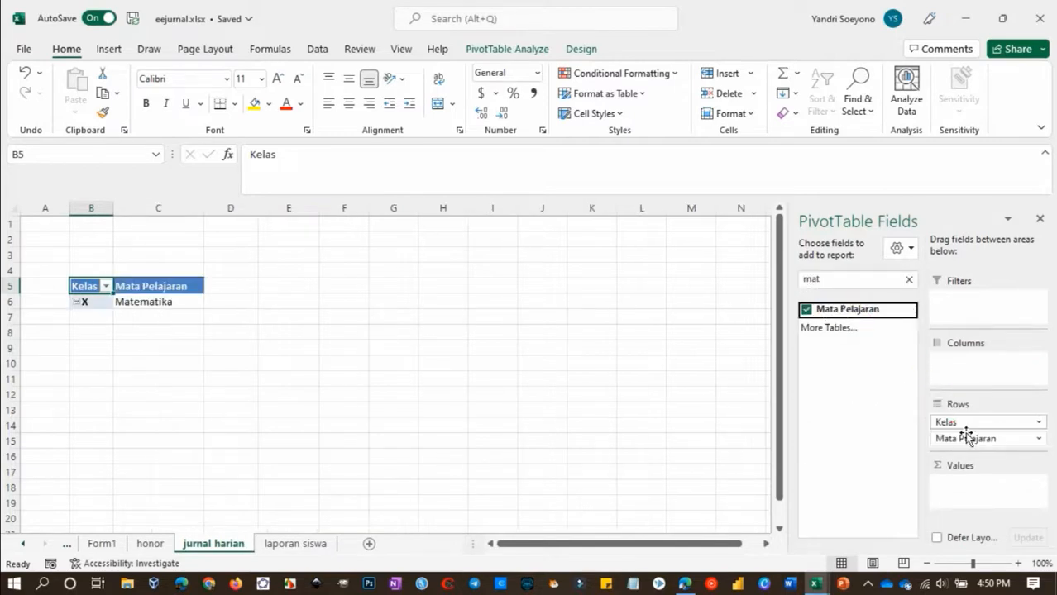
Add the Jam ke- and Banyak JP fields to the rows below Mata Pelajaran
{"action": "left_click", "coordinate": [908, 280]}
{"action": "type", "text": "jam k"}
{"action": "left_click_drag", "start_coordinate": [832, 309], "coordinate": [964, 440]}
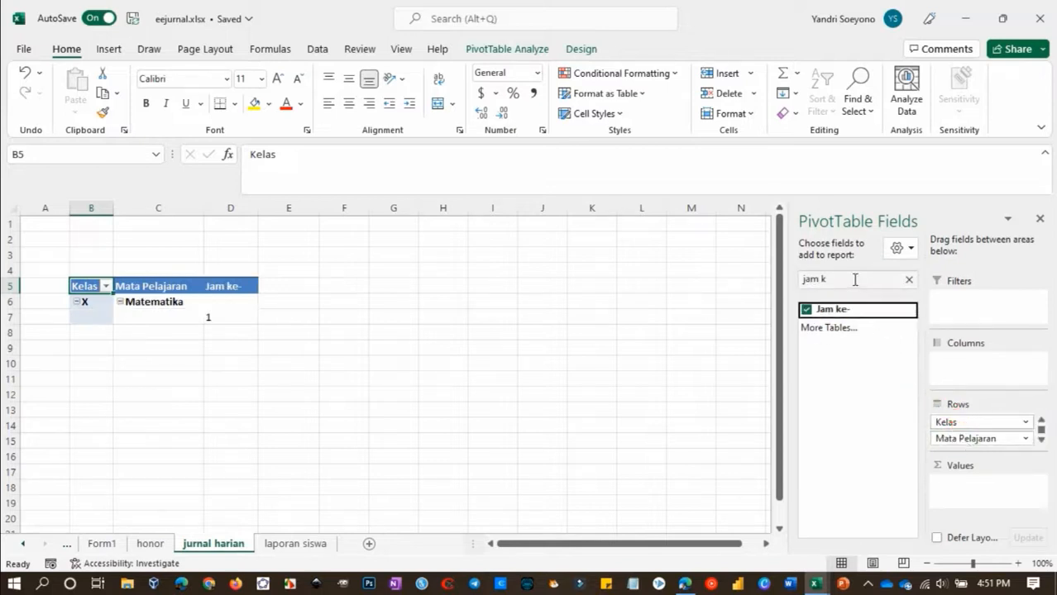
{"action": "left_click_drag", "start_coordinate": [857, 279], "coordinate": [763, 279]}
{"action": "key", "text": "BackSpace"}
{"action": "type", "text": "JP"}
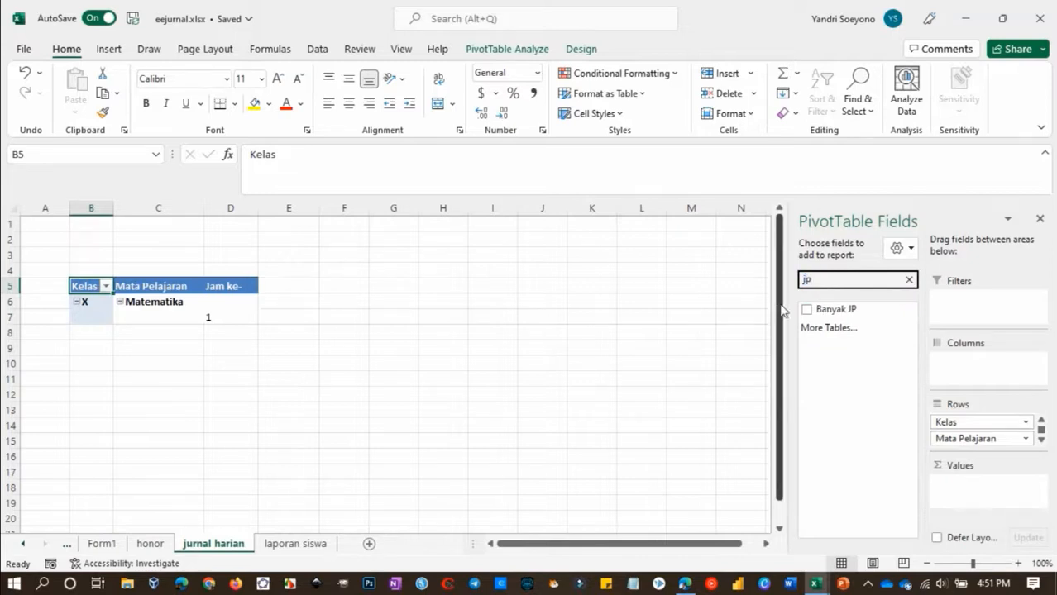
{"action": "left_click_drag", "start_coordinate": [811, 309], "coordinate": [973, 446]}
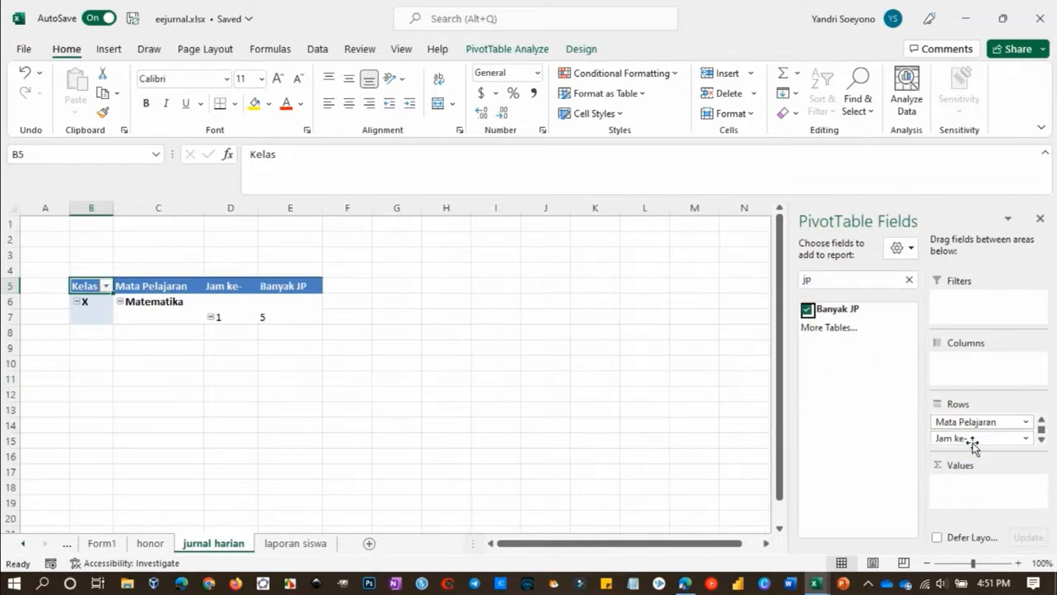
Add the Aktivitas/Masalah field as the last row field, below Banyak JP
{"action": "left_click", "coordinate": [865, 280]}
{"action": "key", "text": "BackSpace"}
{"action": "key", "text": "BackSpace"}
{"action": "type", "text": "Ak"}
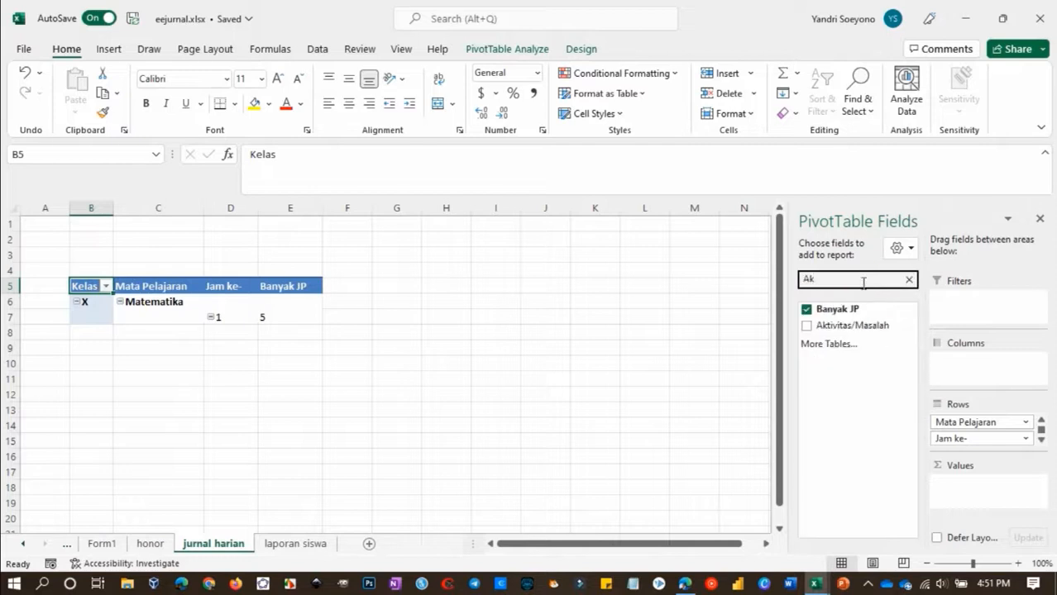
{"action": "left_click_drag", "start_coordinate": [835, 331], "coordinate": [982, 447]}
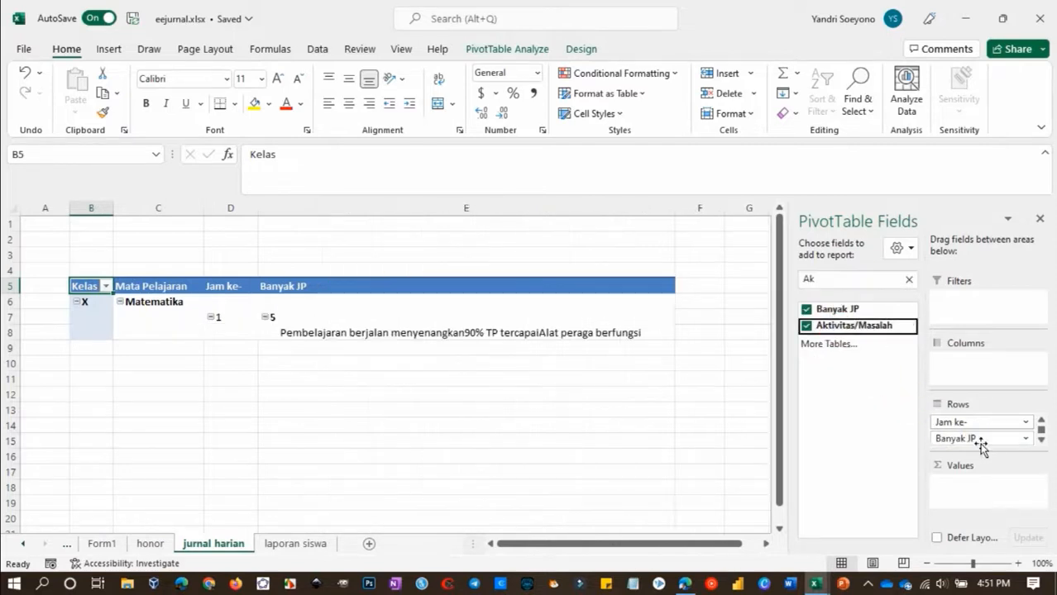
Add the Tahun, Bulan and Tanggal fields as report filters, in that order
{"action": "left_click", "coordinate": [909, 280]}
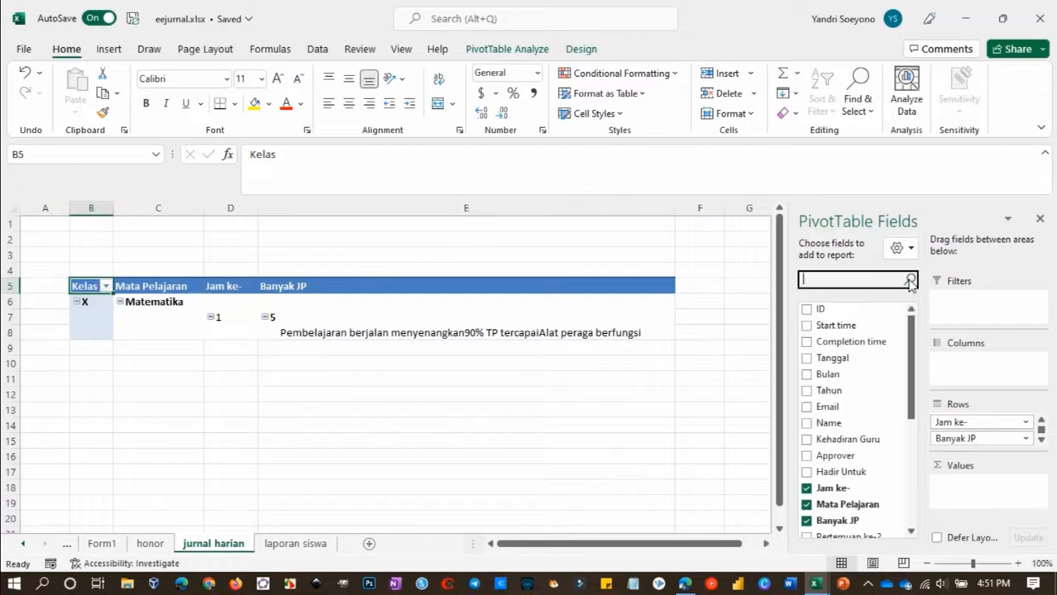
{"action": "left_click_drag", "start_coordinate": [830, 390], "coordinate": [966, 306]}
{"action": "left_click_drag", "start_coordinate": [831, 374], "coordinate": [976, 315]}
{"action": "left_click_drag", "start_coordinate": [868, 356], "coordinate": [972, 324]}
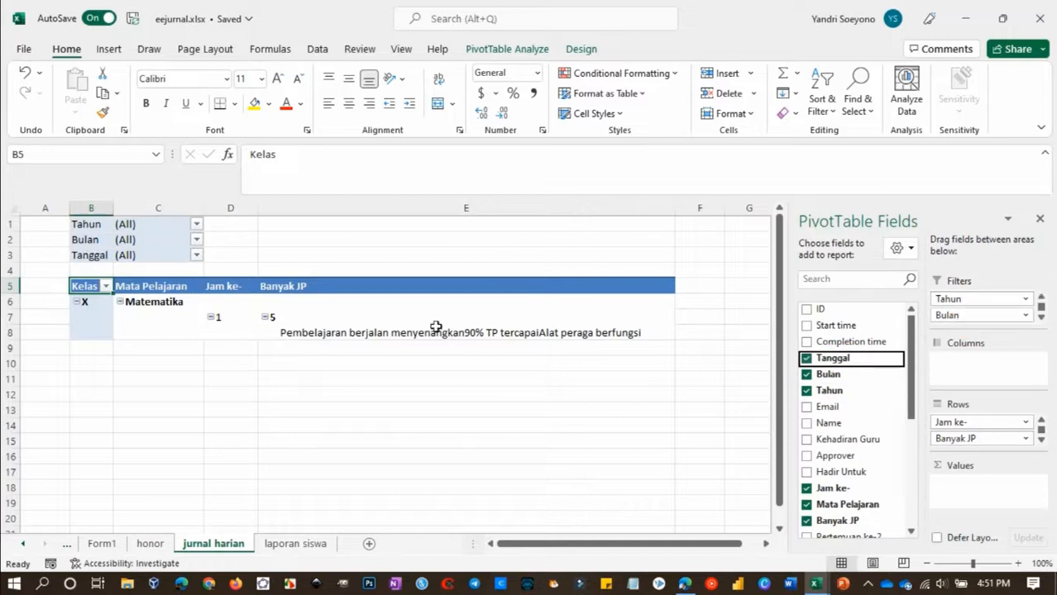
{"action": "right_click", "coordinate": [96, 301]}
{"action": "left_click", "coordinate": [173, 351]}
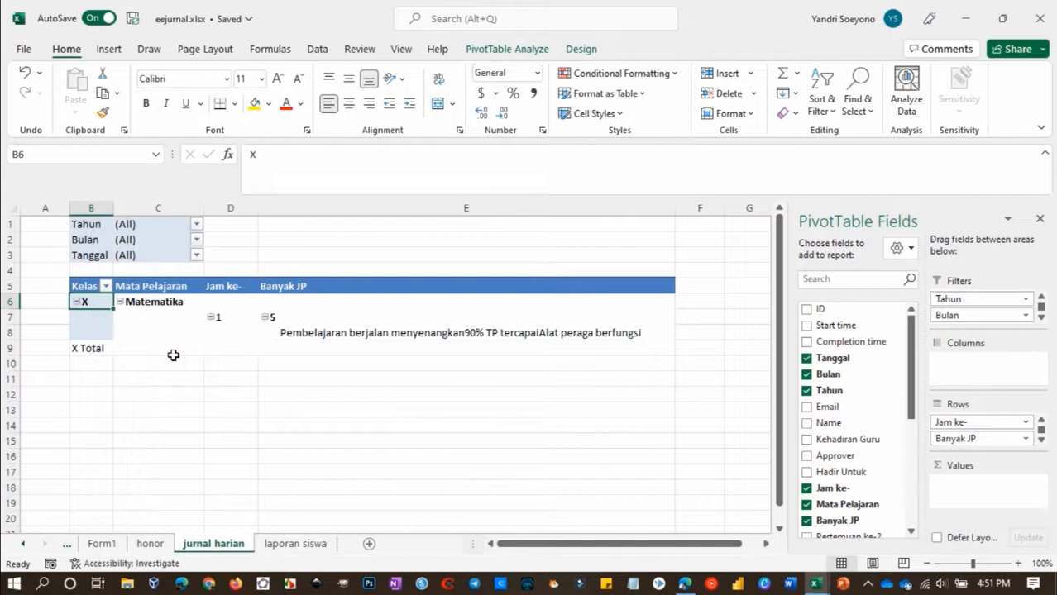
{"action": "right_click", "coordinate": [97, 306]}
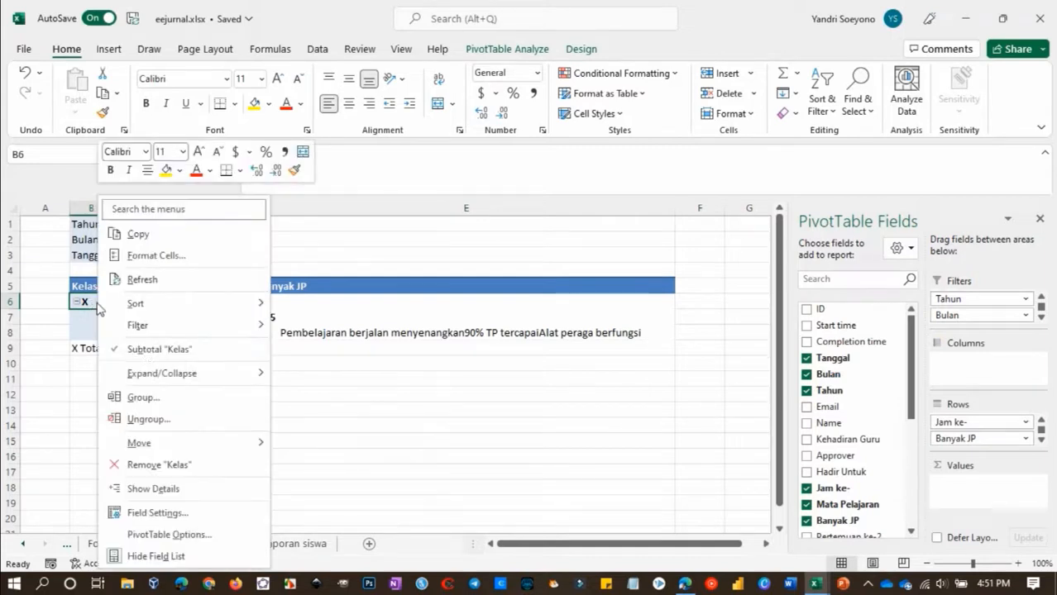
{"action": "left_click", "coordinate": [141, 347]}
Toggle the subtotals of the Mata Pelajaran and Jam ke- row fields
{"action": "right_click", "coordinate": [161, 308]}
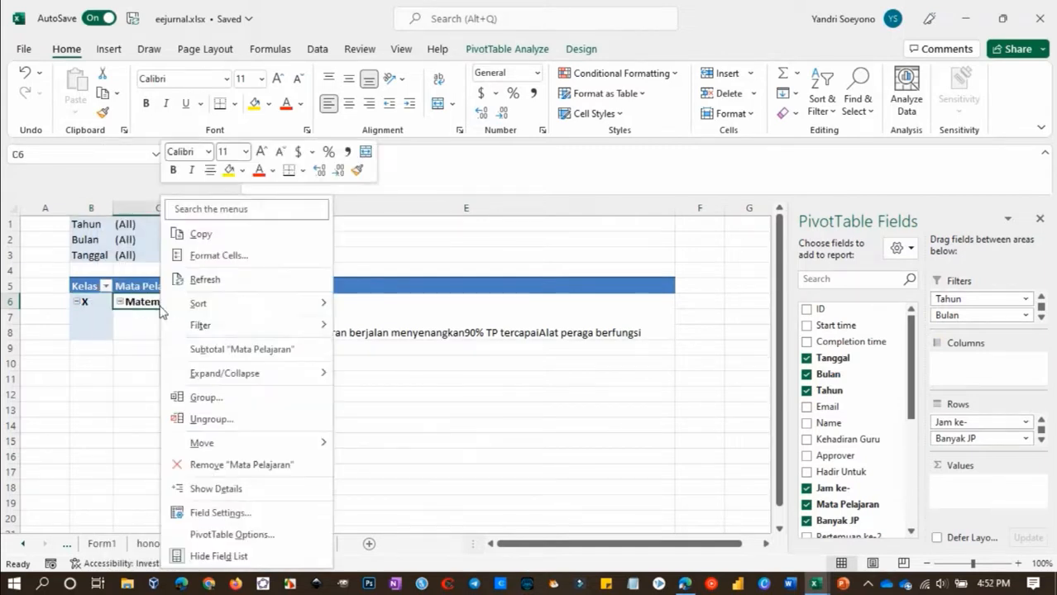
{"action": "left_click", "coordinate": [198, 348]}
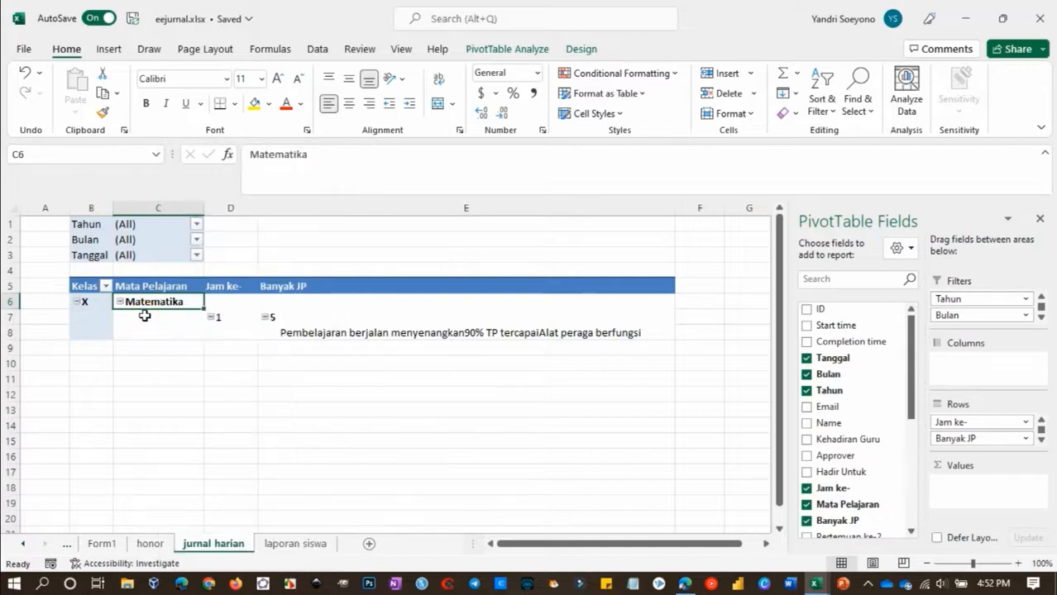
{"action": "right_click", "coordinate": [224, 318]}
{"action": "left_click", "coordinate": [278, 351]}
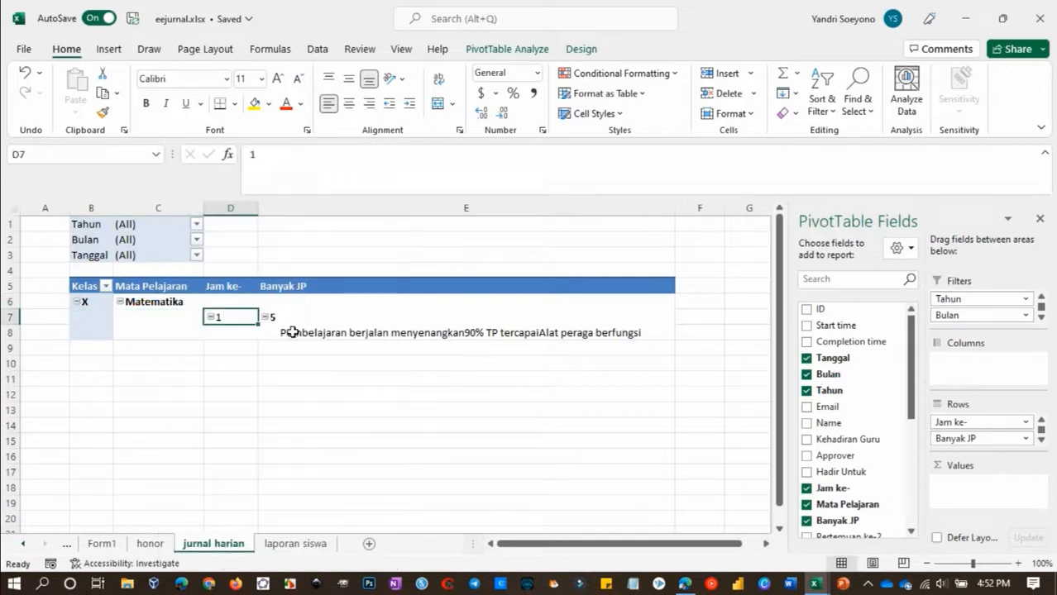
Hide the expand/collapse buttons in the daily journal PivotTable
{"action": "right_click", "coordinate": [236, 323]}
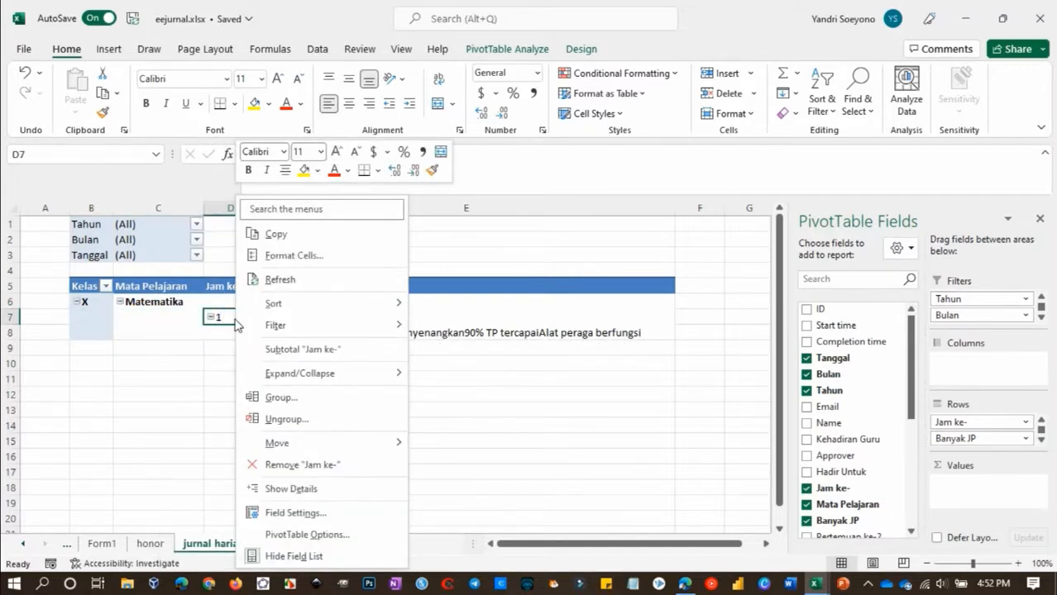
{"action": "key", "text": "Escape"}
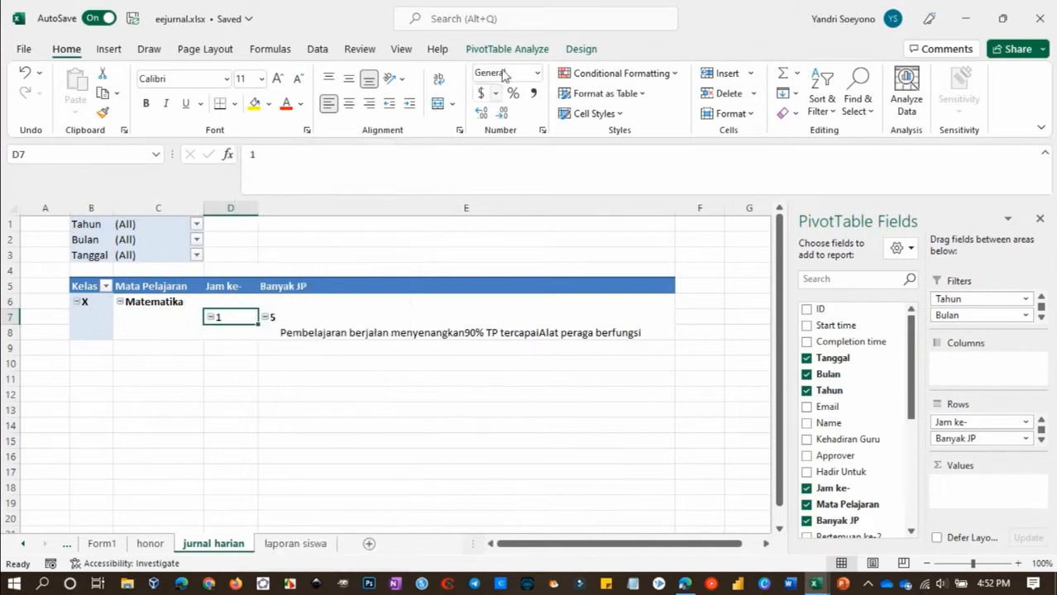
{"action": "left_click", "coordinate": [507, 49]}
{"action": "left_click", "coordinate": [981, 97]}
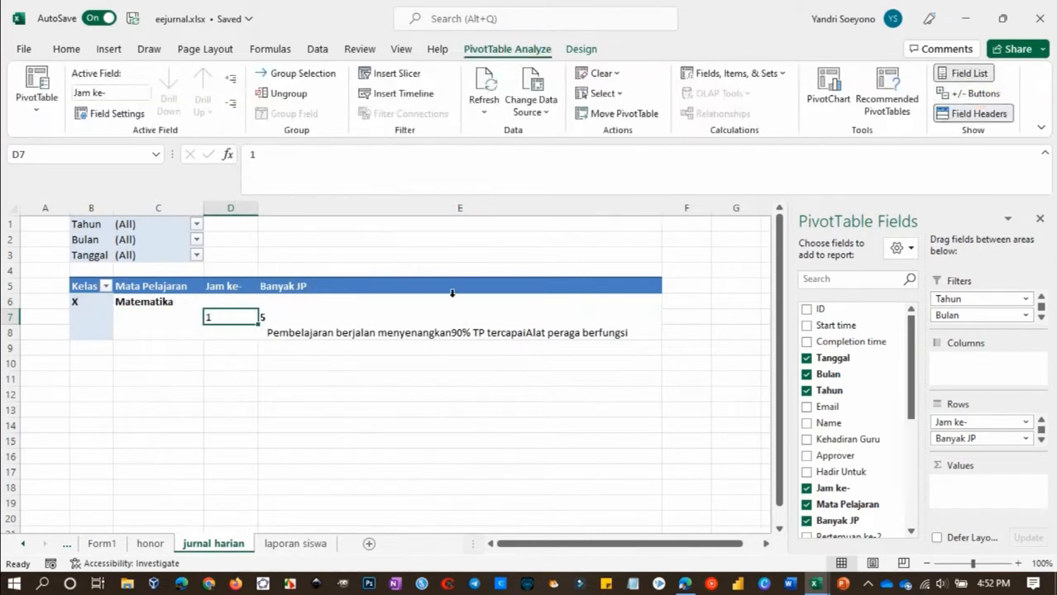
Check the subtotal and layout settings of the Jam ke- field
{"action": "right_click", "coordinate": [237, 319]}
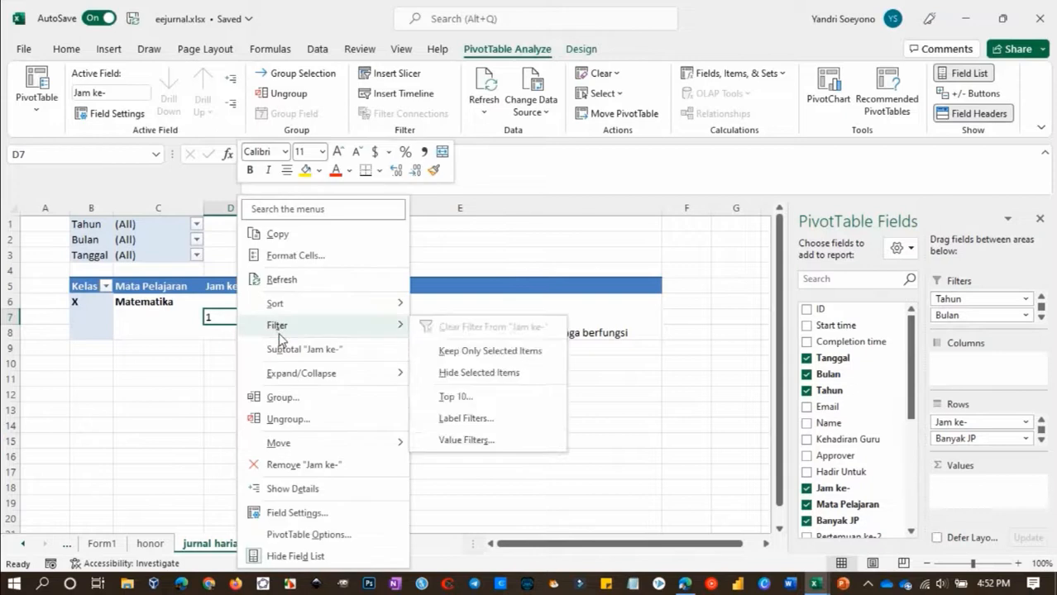
{"action": "left_click", "coordinate": [282, 512]}
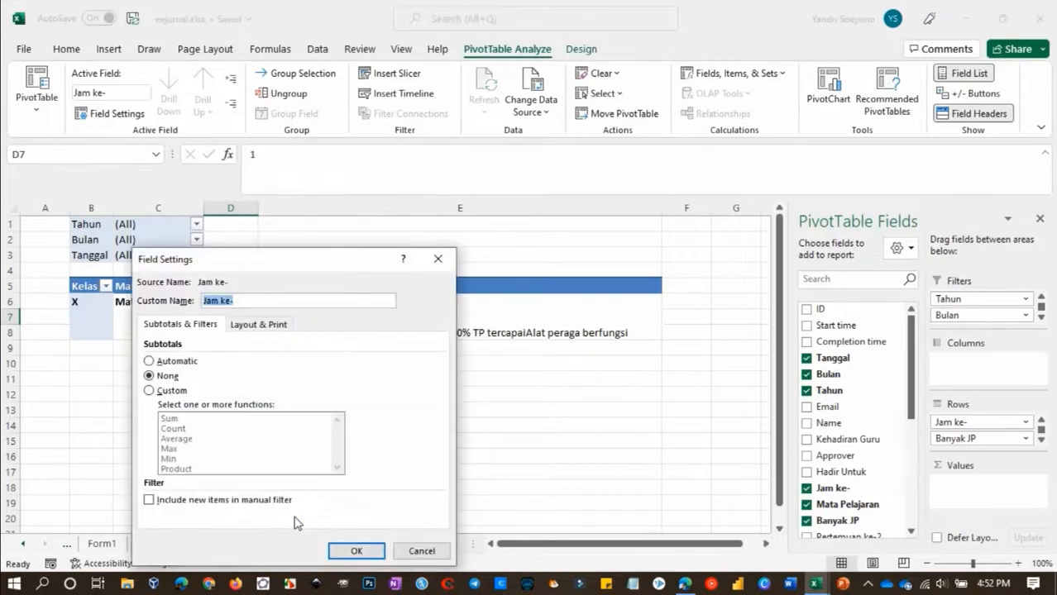
{"action": "left_click", "coordinate": [259, 328]}
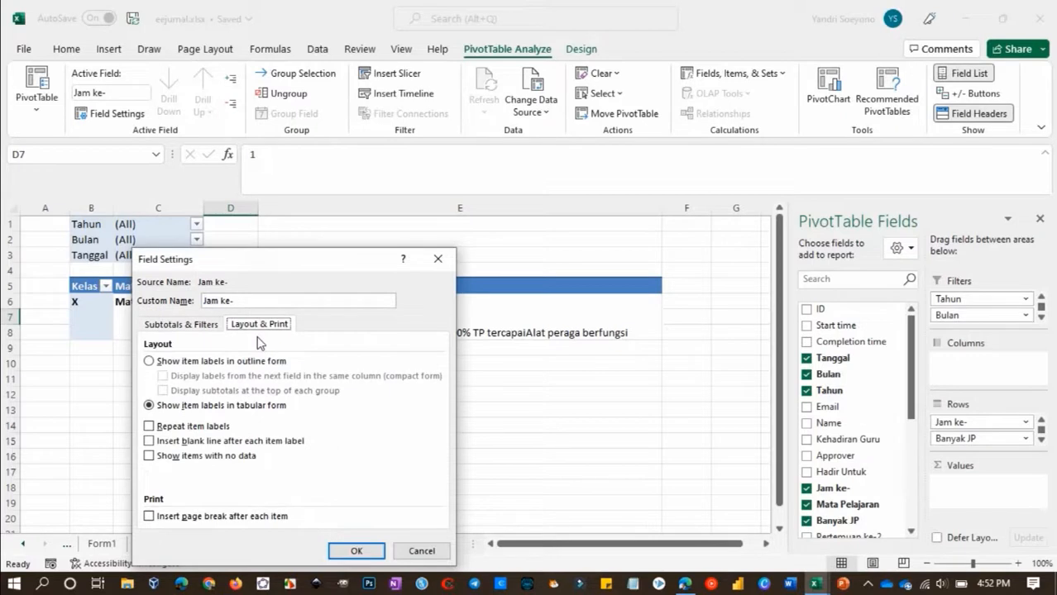
{"action": "left_click", "coordinate": [356, 551]}
Show the Aktivitas/Masalah row field's item labels in tabular form
{"action": "left_click", "coordinate": [303, 319]}
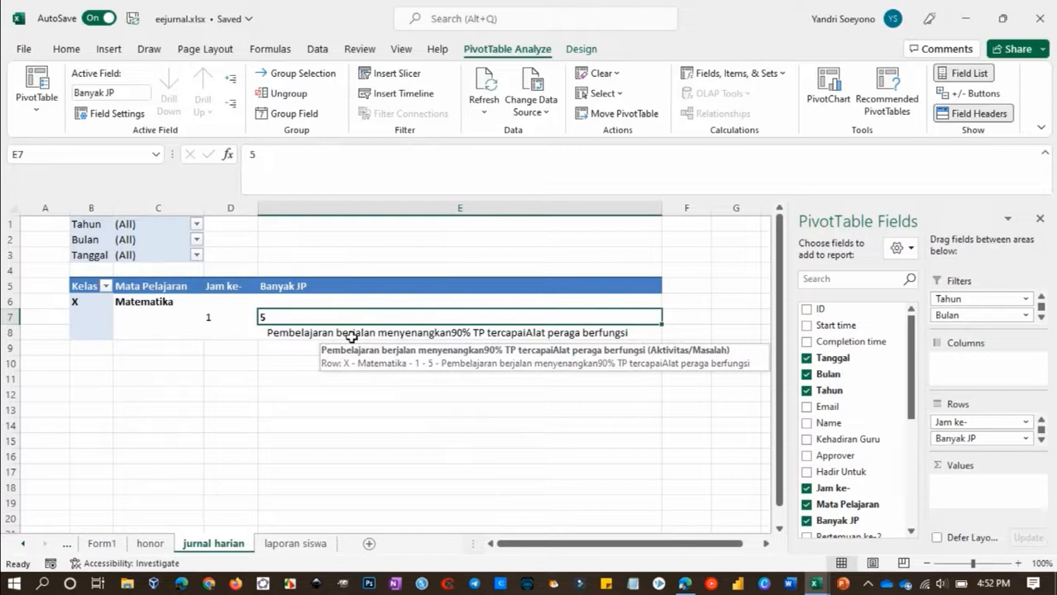
{"action": "left_click", "coordinate": [352, 338]}
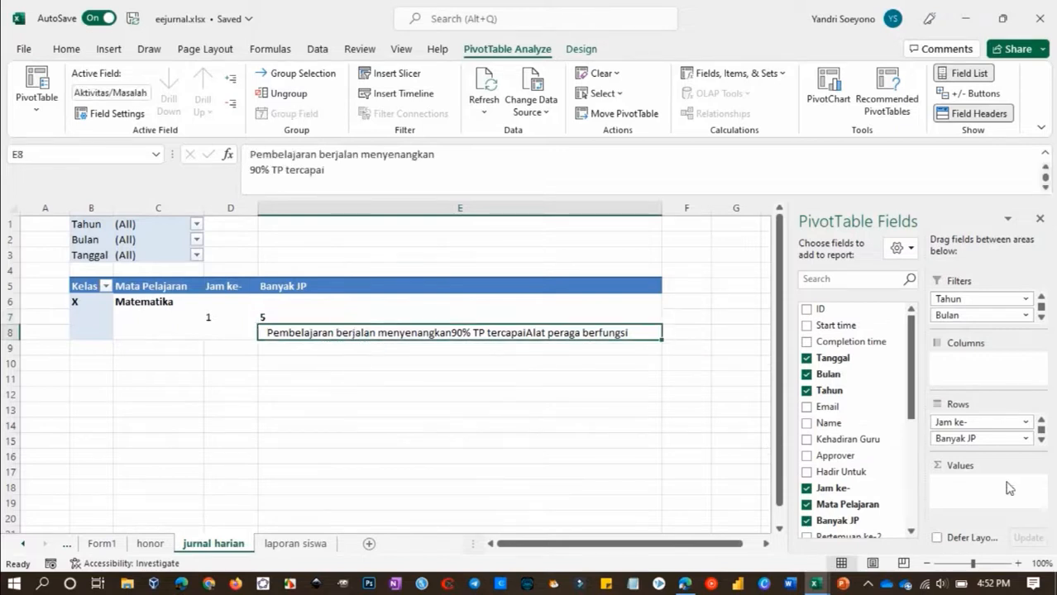
{"action": "left_click", "coordinate": [1042, 440]}
{"action": "left_click", "coordinate": [1029, 439]}
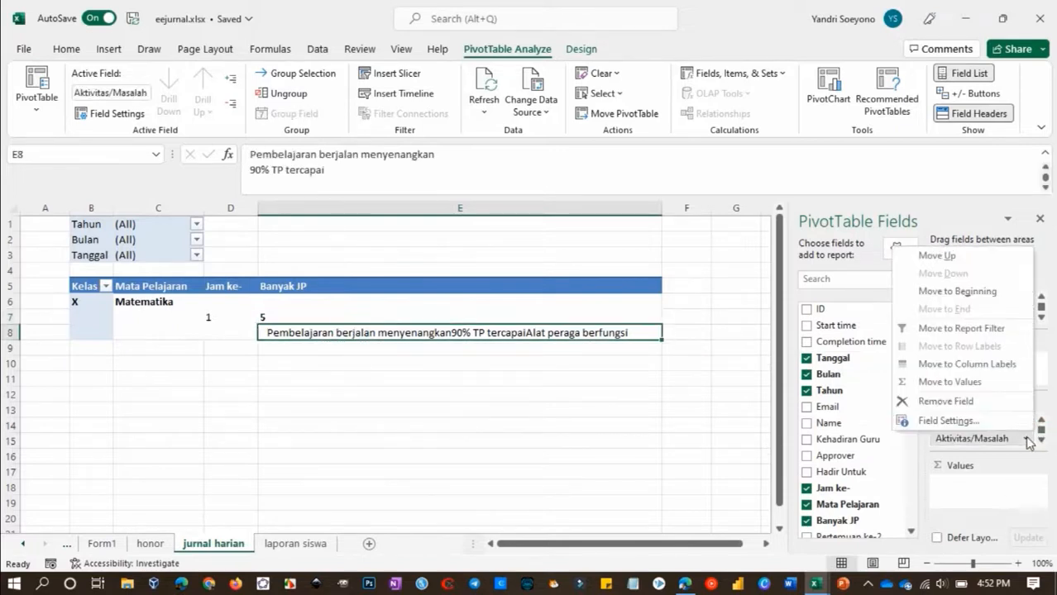
{"action": "left_click", "coordinate": [963, 420]}
{"action": "left_click", "coordinate": [279, 315]}
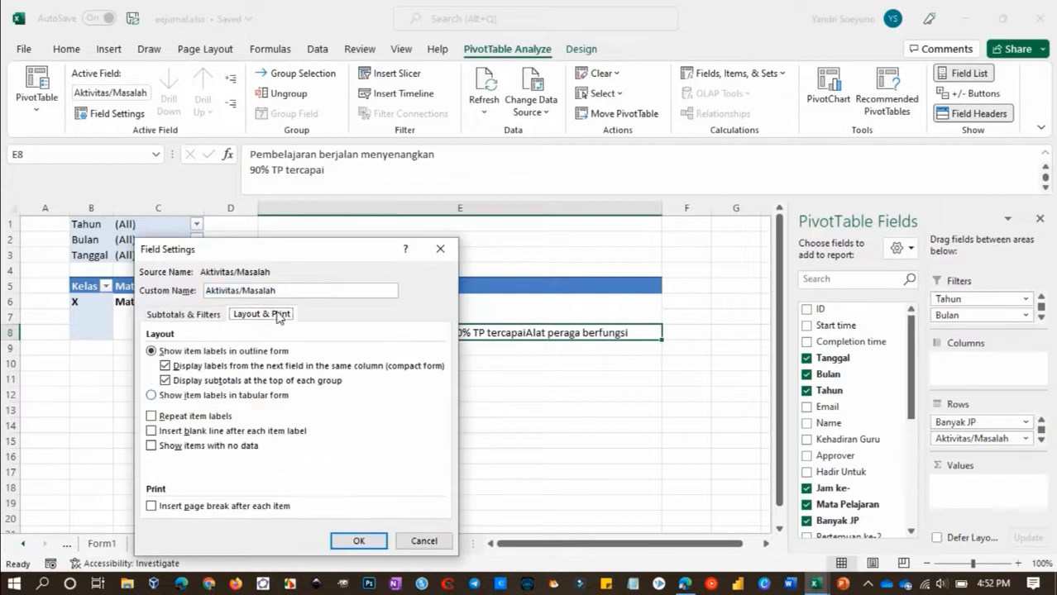
{"action": "left_click", "coordinate": [152, 395]}
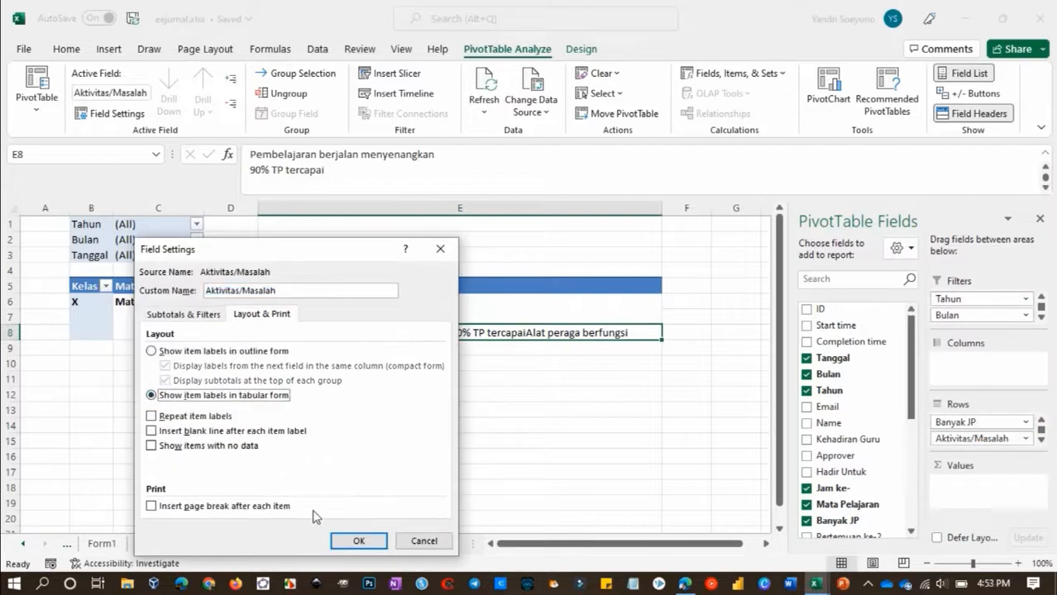
{"action": "left_click", "coordinate": [350, 541]}
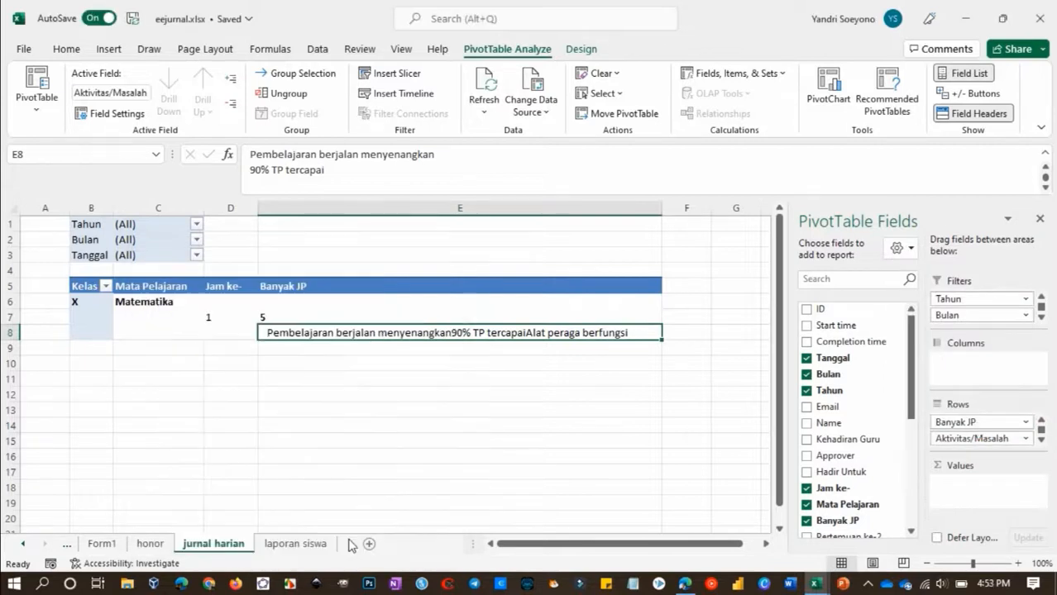
Show the Banyak JP row field's item labels in tabular form and turn off its subtotal
{"action": "left_click", "coordinate": [279, 319]}
{"action": "left_click", "coordinate": [981, 422]}
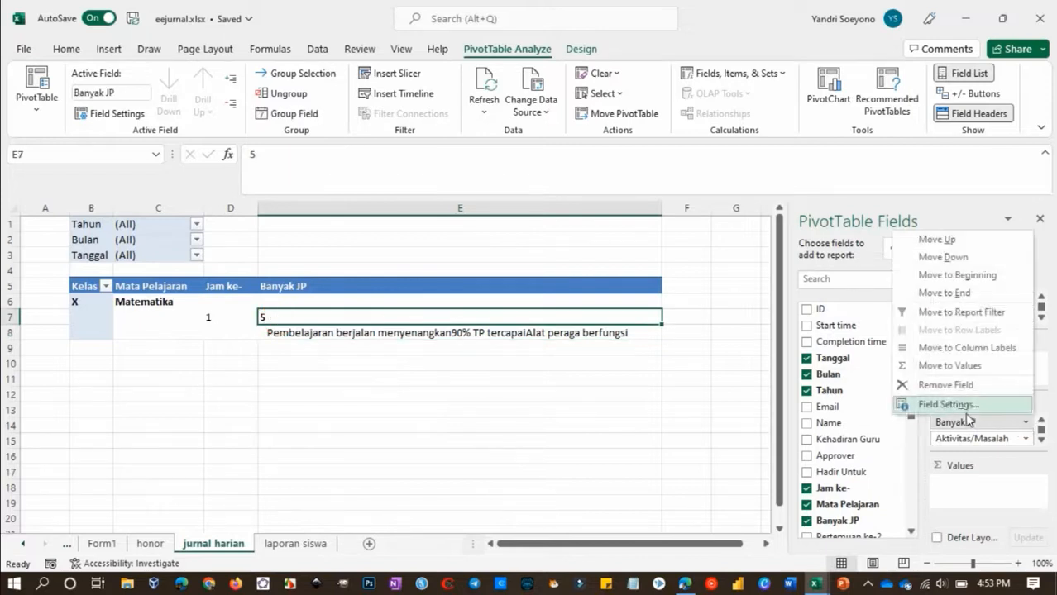
{"action": "left_click", "coordinate": [943, 403]}
{"action": "left_click", "coordinate": [260, 314]}
{"action": "left_click", "coordinate": [152, 394]}
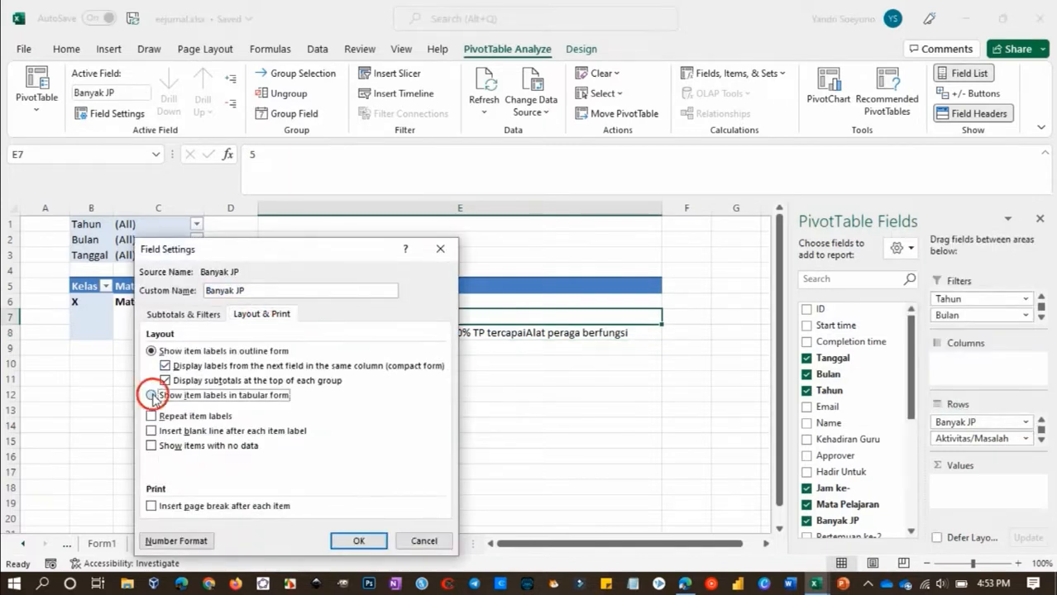
{"action": "left_click", "coordinate": [358, 541]}
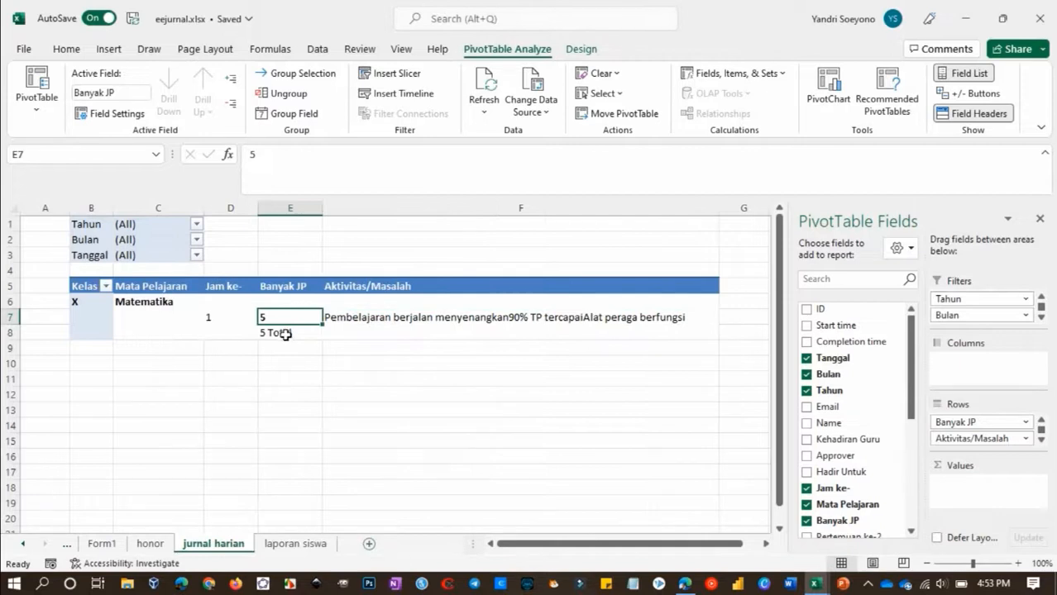
{"action": "right_click", "coordinate": [281, 333]}
{"action": "left_click", "coordinate": [328, 374]}
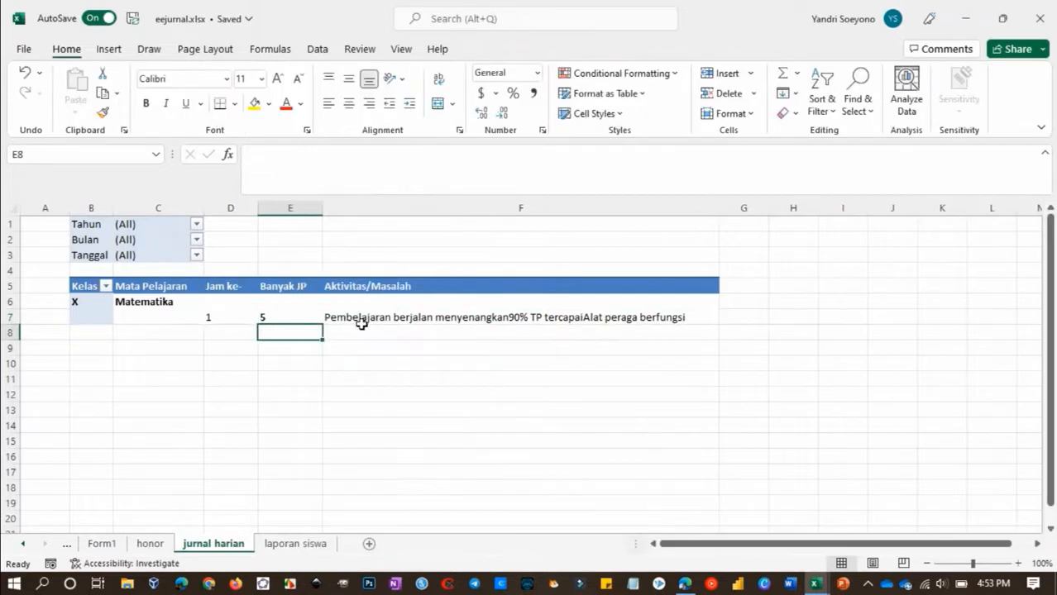
Show the Mata Pelajaran row field's item labels in tabular form
{"action": "left_click", "coordinate": [185, 305]}
{"action": "left_click", "coordinate": [230, 304]}
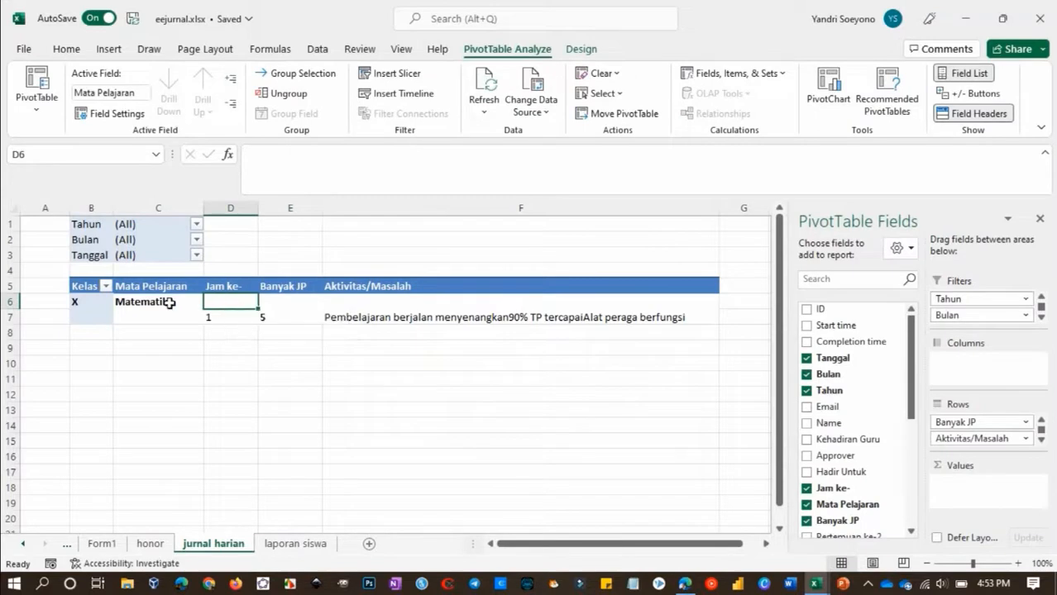
{"action": "right_click", "coordinate": [222, 308]}
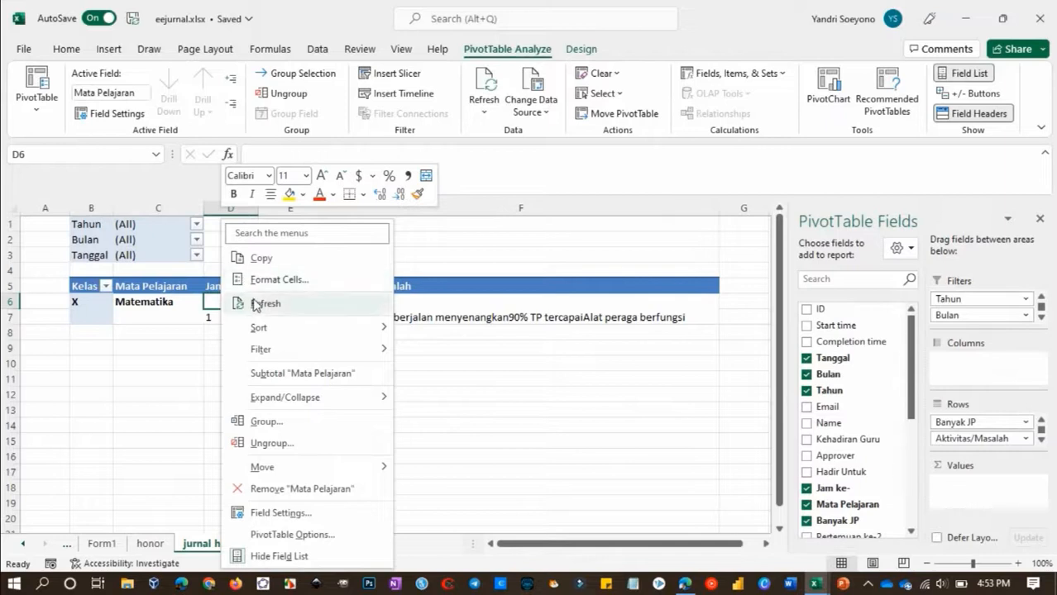
{"action": "left_click", "coordinate": [334, 515]}
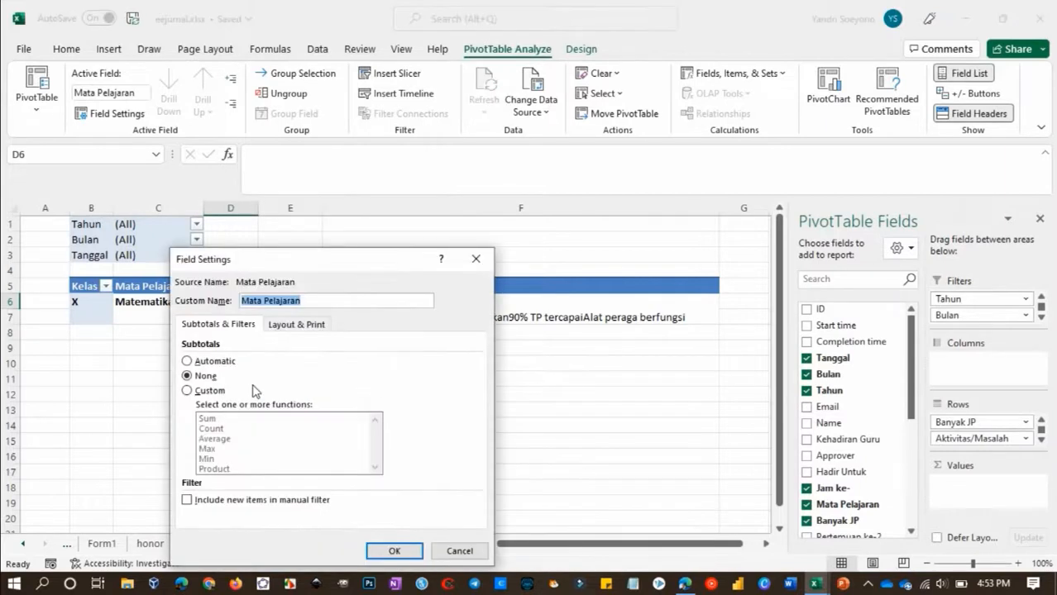
{"action": "left_click", "coordinate": [304, 324]}
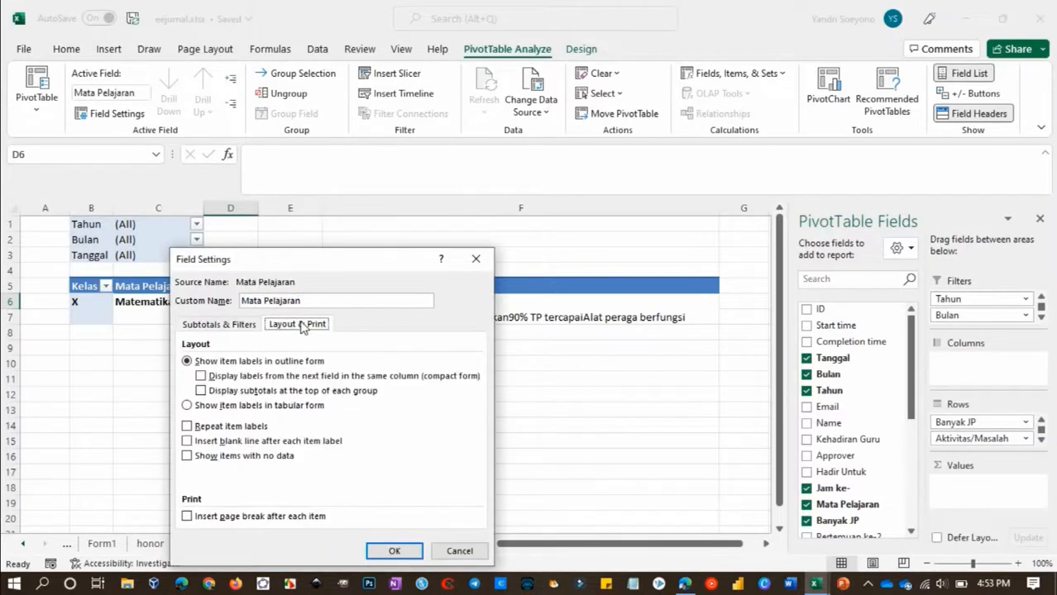
{"action": "left_click", "coordinate": [187, 405]}
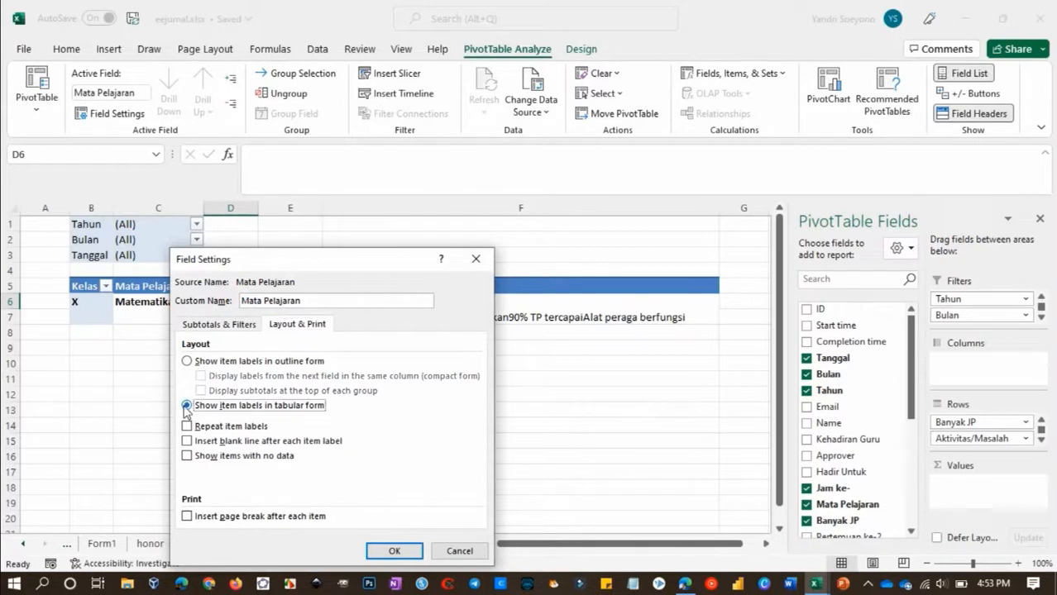
{"action": "left_click", "coordinate": [394, 551]}
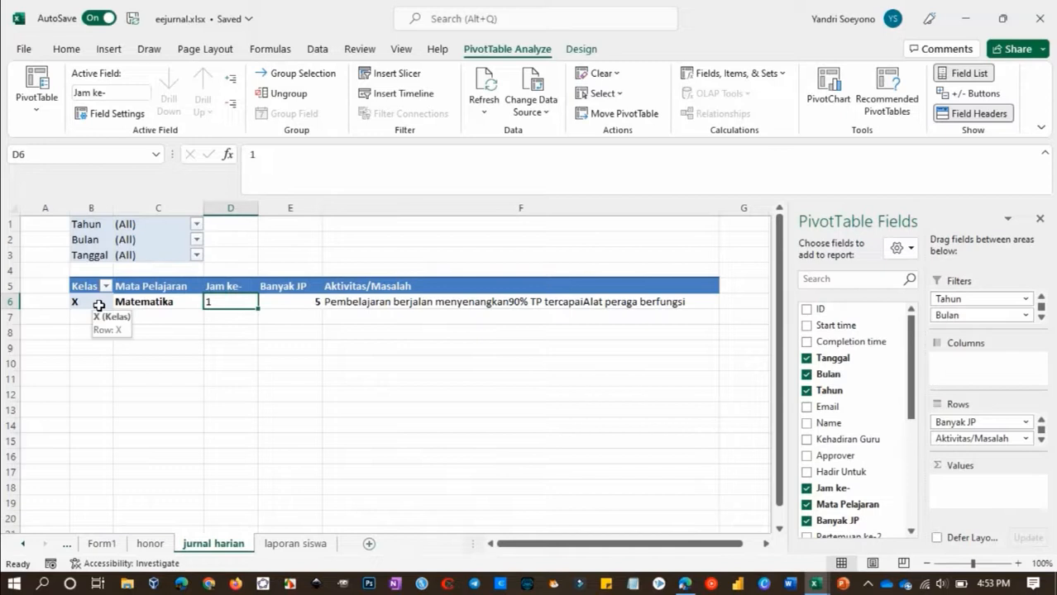
Filter the daily journal PivotTable to Tanggal 27, Bulan Oktober and Tahun 2022
{"action": "left_click", "coordinate": [196, 254]}
{"action": "left_click", "coordinate": [43, 303]}
{"action": "left_click", "coordinate": [101, 451]}
{"action": "left_click", "coordinate": [196, 239]}
{"action": "left_click", "coordinate": [55, 288]}
{"action": "left_click", "coordinate": [103, 435]}
{"action": "left_click", "coordinate": [195, 224]}
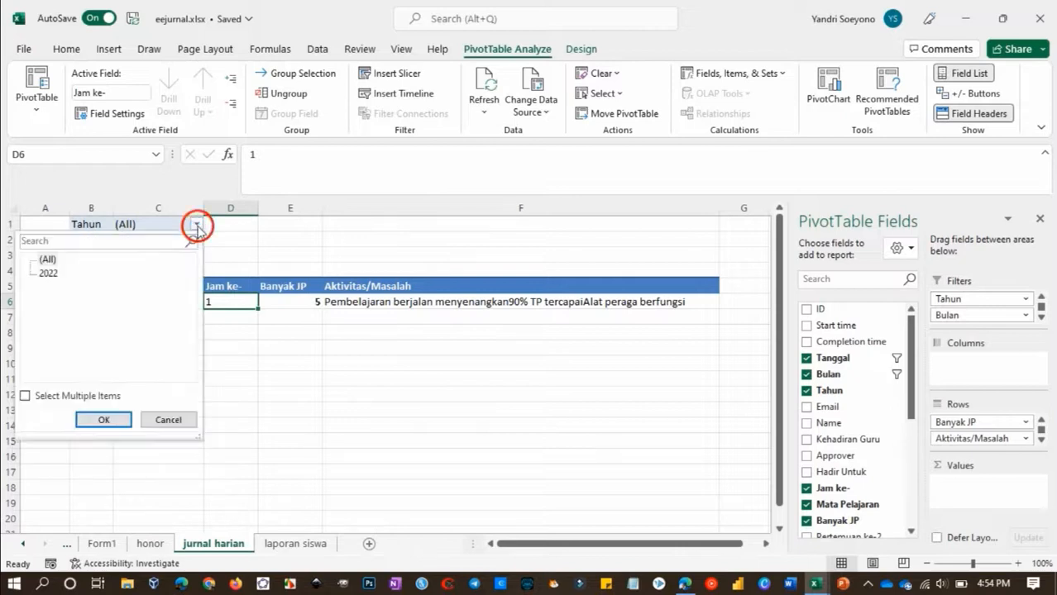
{"action": "left_click", "coordinate": [48, 273]}
{"action": "left_click", "coordinate": [103, 420]}
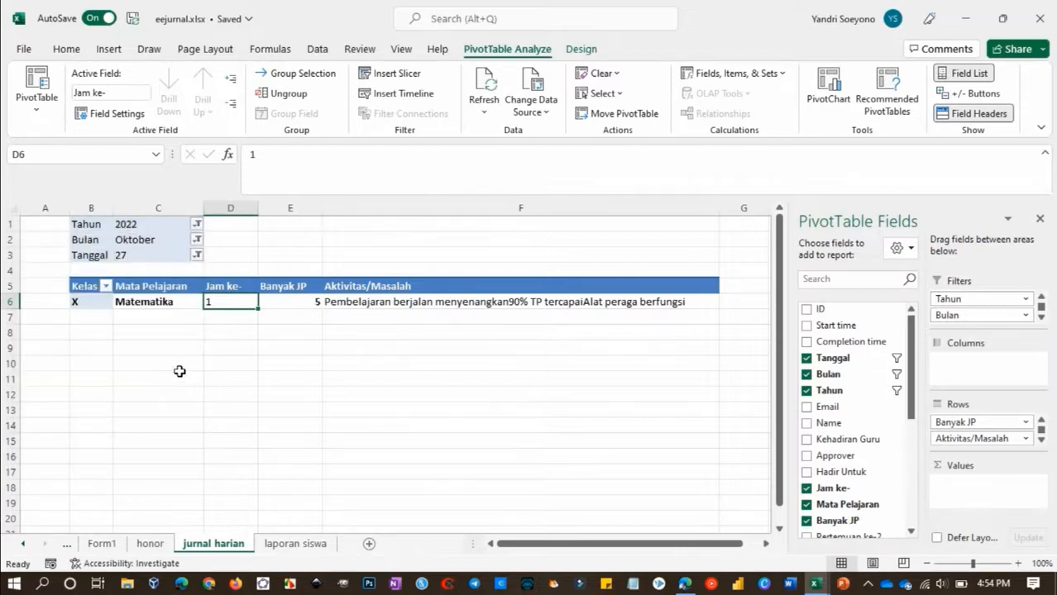
{"action": "left_click", "coordinate": [177, 373]}
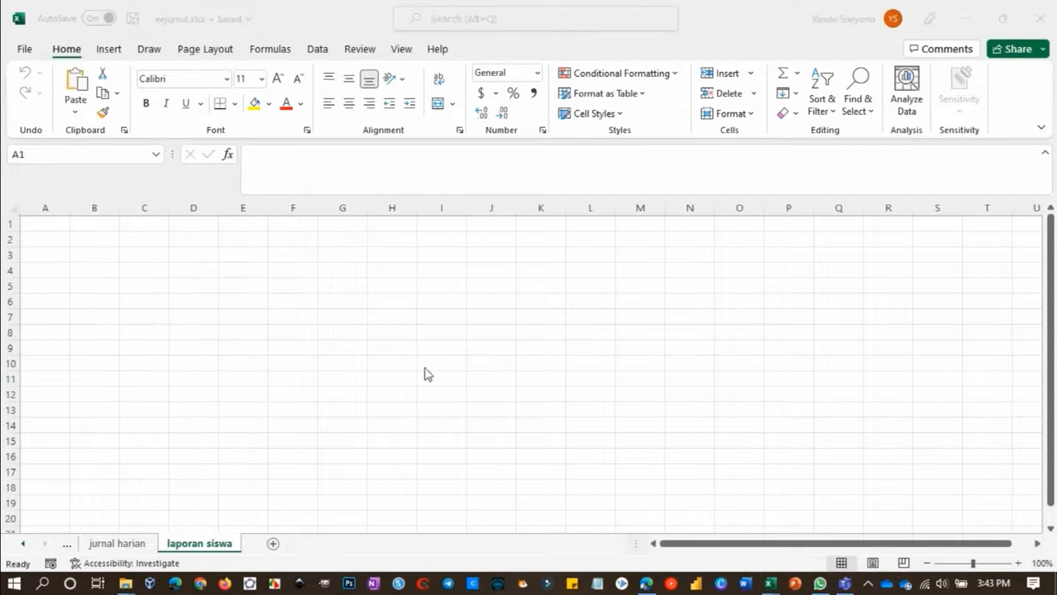
Add a new worksheet after laporan siswa and name it KelasX
{"action": "left_click", "coordinate": [274, 544]}
{"action": "double_click", "coordinate": [266, 543]}
{"action": "type", "text": "KelasX"}
{"action": "key", "text": "Return"}
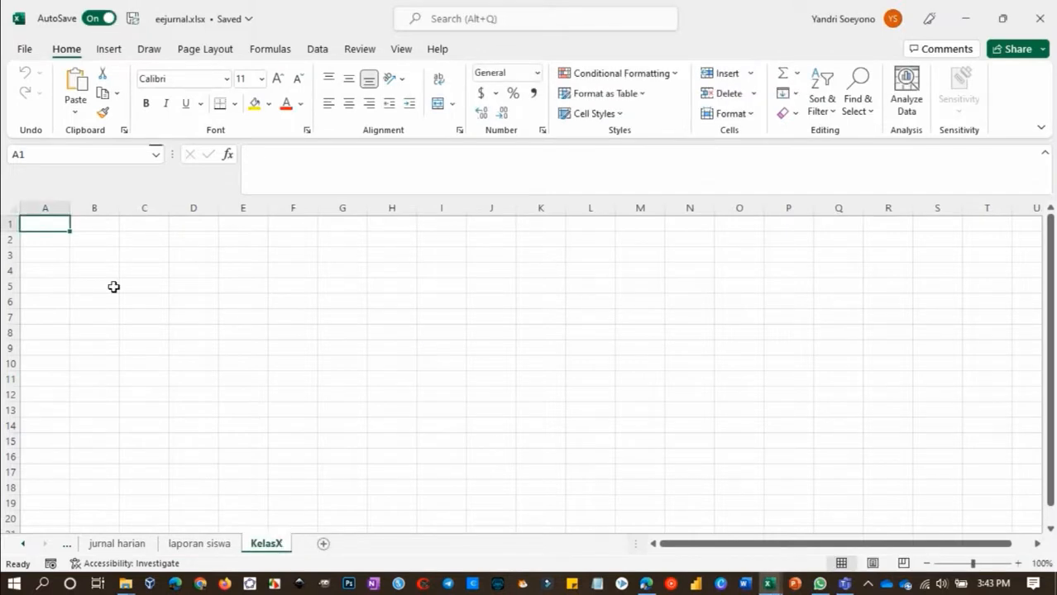
Enter the headings Kehadiran, Kelas, Tahun and Bulan in cells A1 to D1 of the KelasX sheet
{"action": "type", "text": "Kehadiran"}
{"action": "key", "text": "Tab"}
{"action": "type", "text": "Kelas"}
{"action": "key", "text": "Tab"}
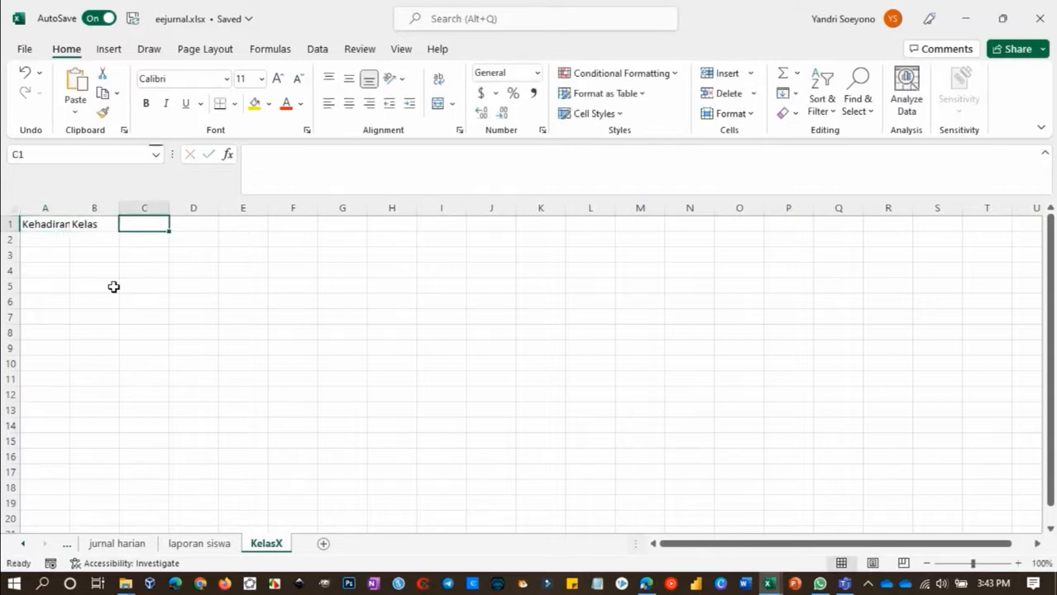
{"action": "type", "text": "Tahun"}
{"action": "key", "text": "Tab"}
{"action": "type", "text": "Bulan"}
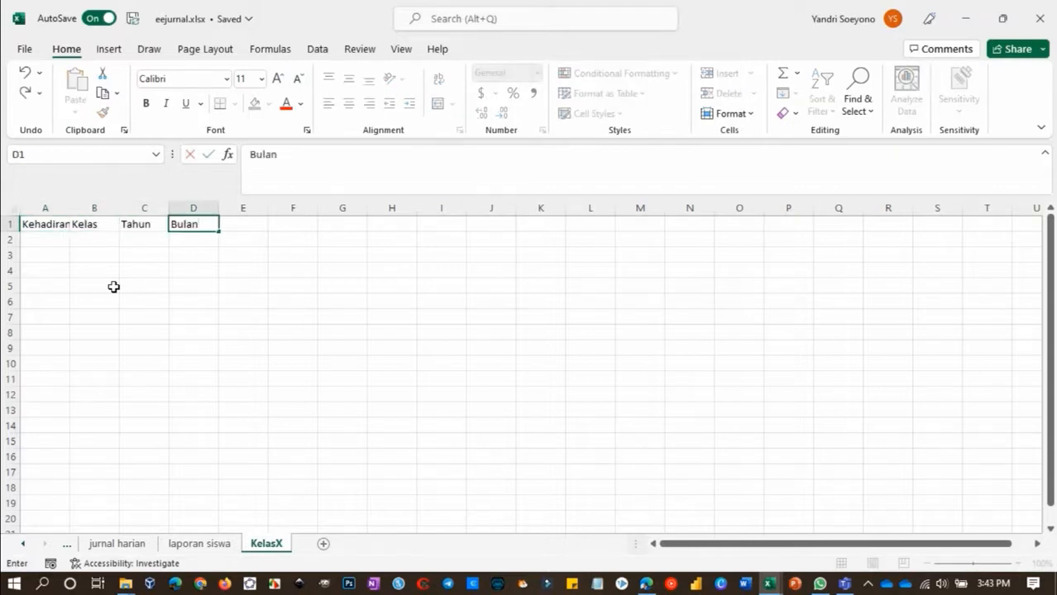
{"action": "key", "text": "Return"}
Fill in the criteria Hadir, X, 2022 and Oktober in cells A2 to D2
{"action": "type", "text": "Hadir"}
{"action": "key", "text": "Tab"}
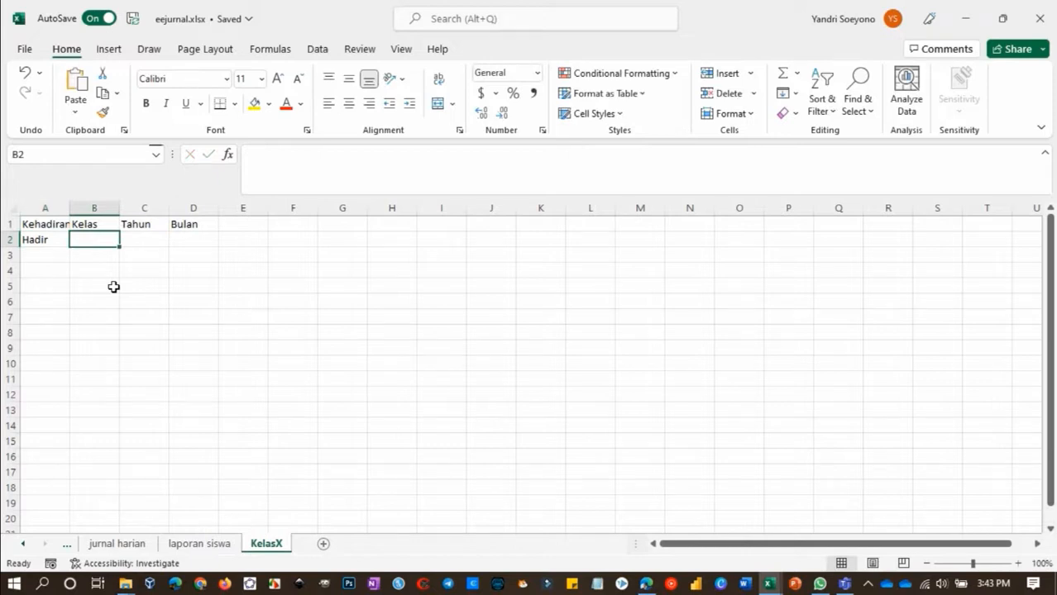
{"action": "type", "text": "X"}
{"action": "key", "text": "Tab"}
{"action": "type", "text": "2022"}
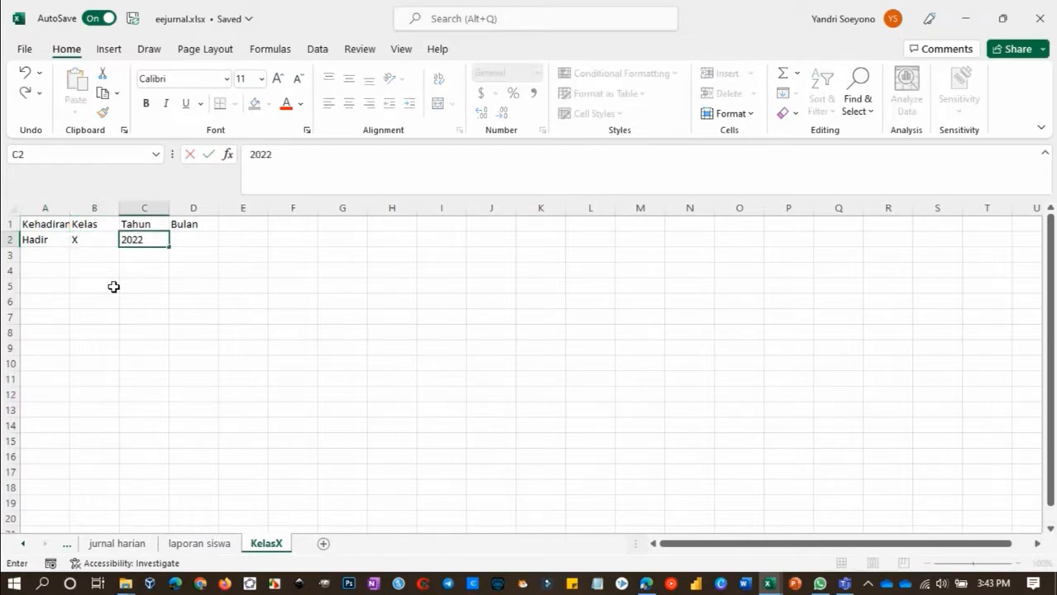
{"action": "key", "text": "Tab"}
{"action": "type", "text": "Oktober"}
{"action": "key", "text": "Return"}
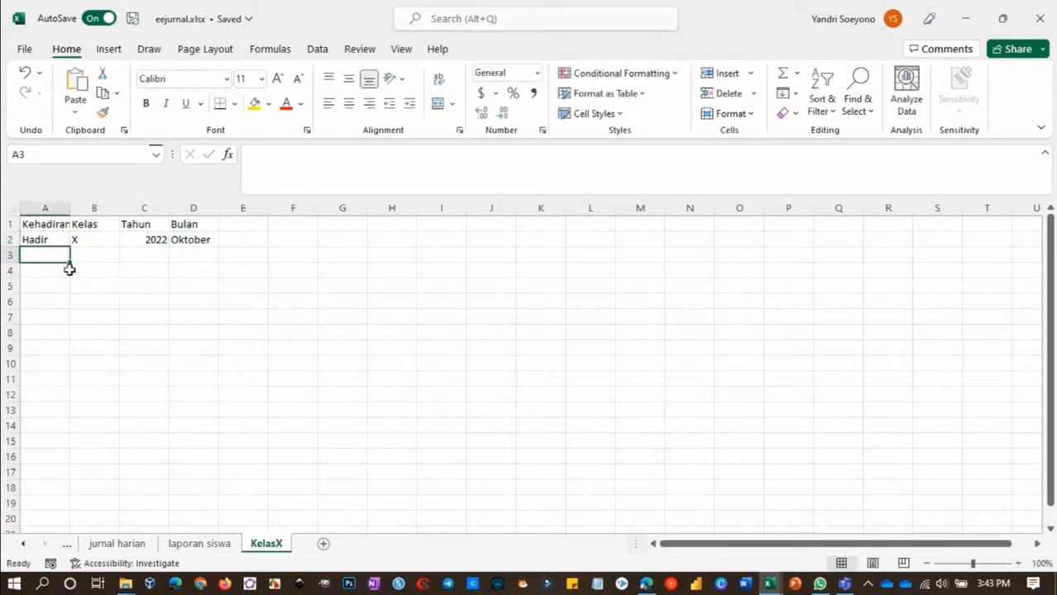
Enter the attendance headings Nama Siswa, %, Hadir, Sakit, Izin, Alpa and Total in cells A5 to G5
{"action": "left_click", "coordinate": [48, 284]}
{"action": "type", "text": "Nama Siswa"}
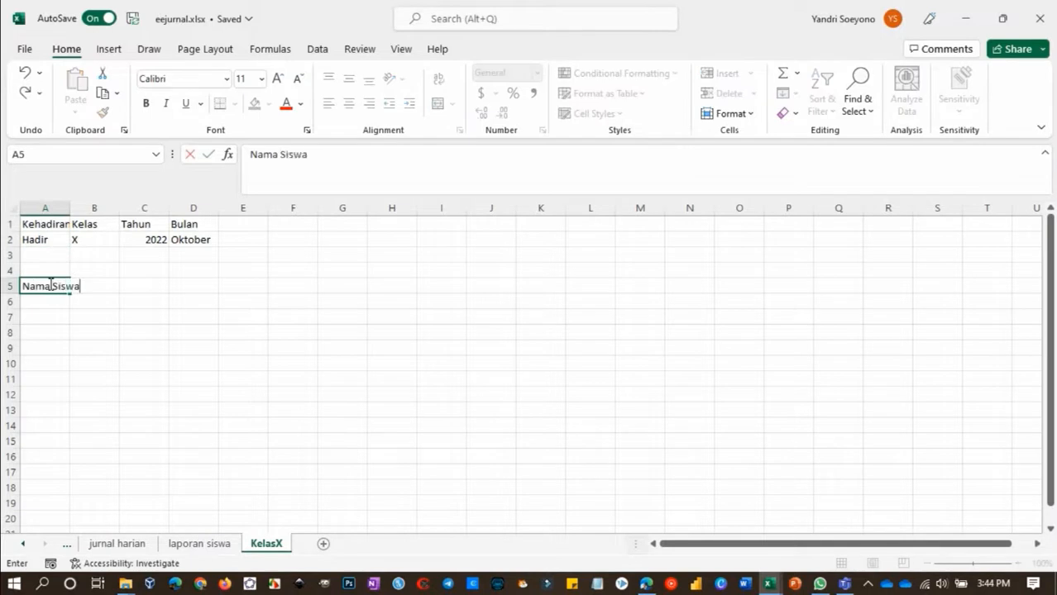
{"action": "key", "text": "Tab"}
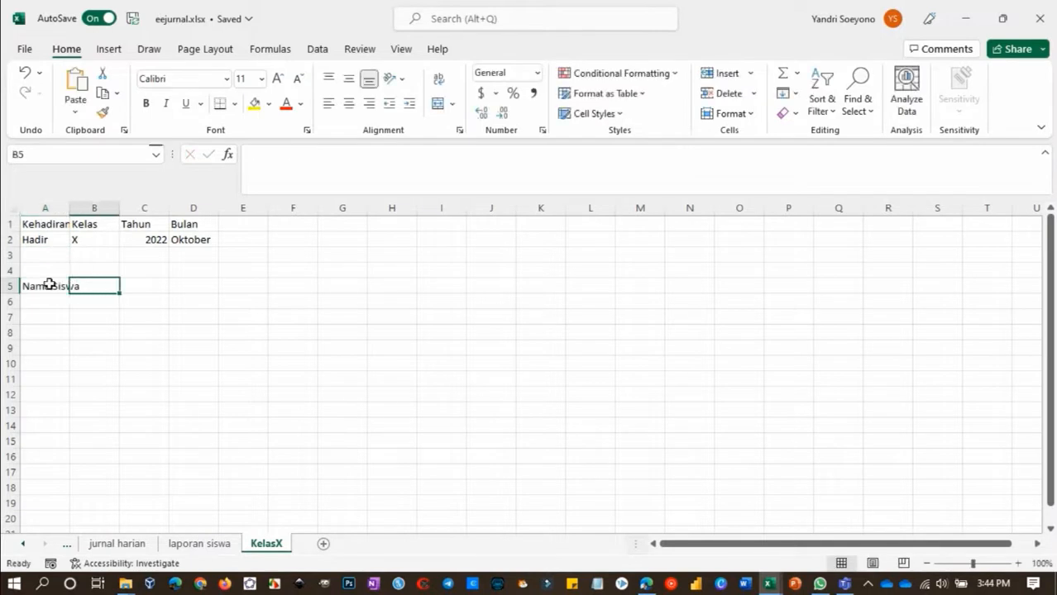
{"action": "type", "text": "%"}
{"action": "key", "text": "Tab"}
{"action": "type", "text": "Hadir"}
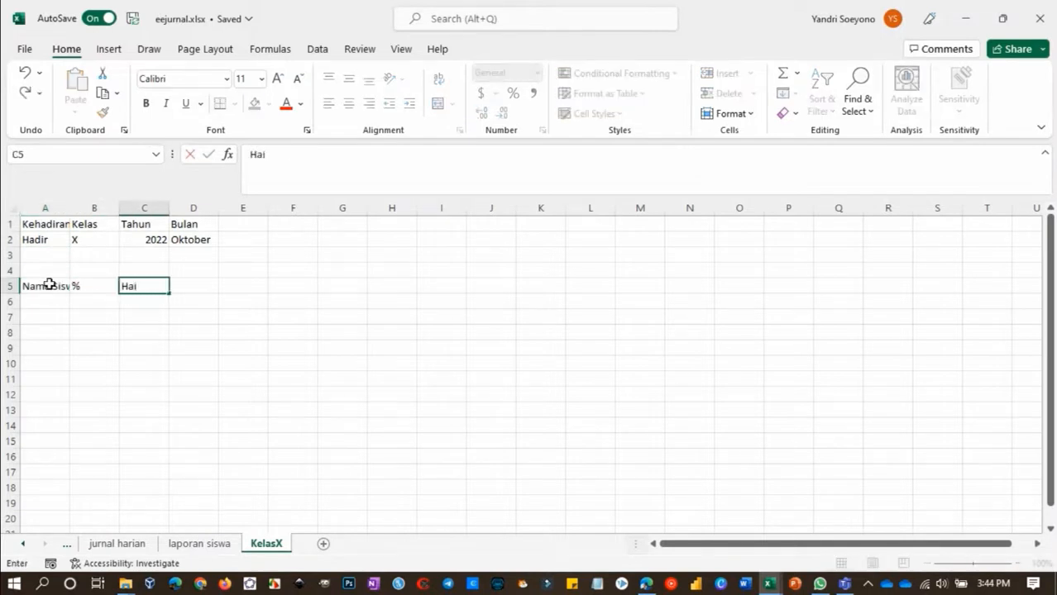
{"action": "key", "text": "Tab"}
{"action": "type", "text": "Sakit"}
{"action": "key", "text": "Tab"}
{"action": "type", "text": "Izin"}
{"action": "key", "text": "Tab"}
{"action": "type", "text": "Alpa"}
{"action": "key", "text": "Tab"}
{"action": "type", "text": "Total"}
{"action": "key", "text": "Tab"}
Add the subject headings Fisika and Matematika in cells H5 and I5
{"action": "type", "text": "Fisika"}
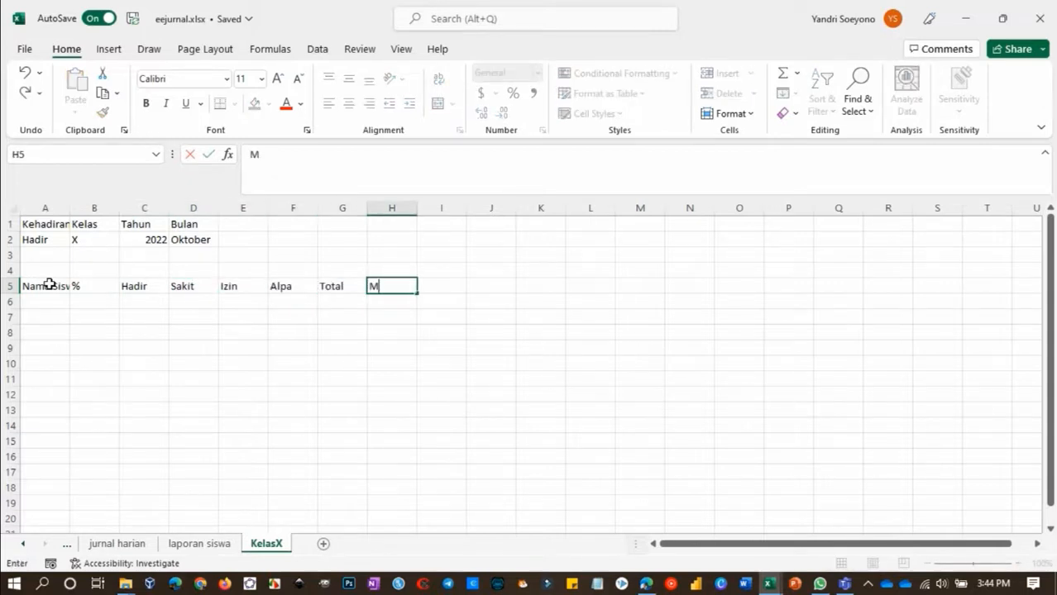
{"action": "key", "text": "Tab"}
{"action": "type", "text": "Matematika"}
{"action": "key", "text": "Return"}
Examine the form responses on the Form1 sheet, including the Siswa columns that hold each student's attendance
{"action": "left_click", "coordinate": [68, 545]}
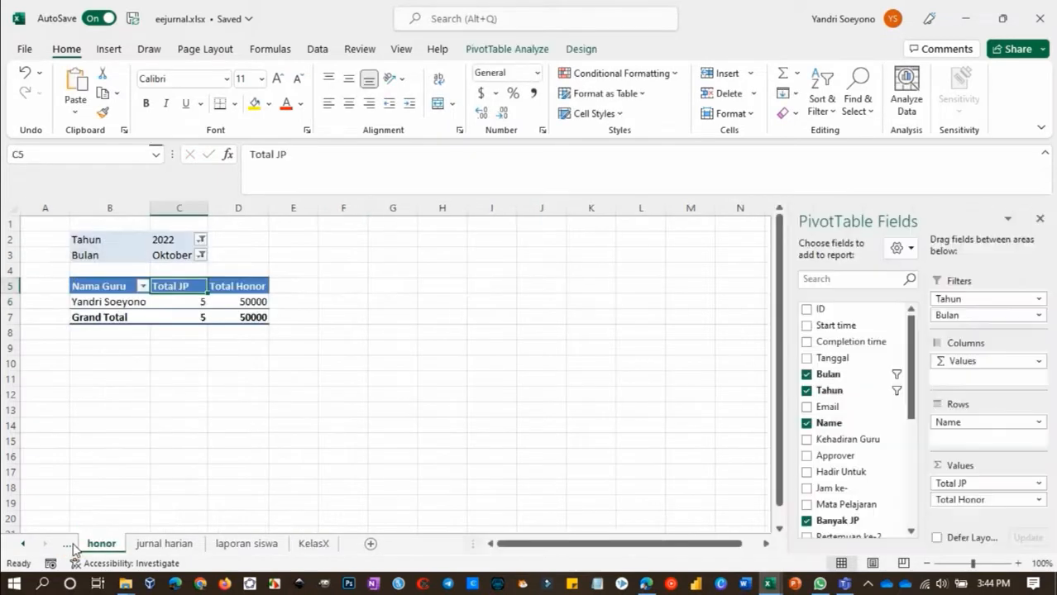
{"action": "left_click", "coordinate": [68, 545]}
{"action": "left_click", "coordinate": [356, 314]}
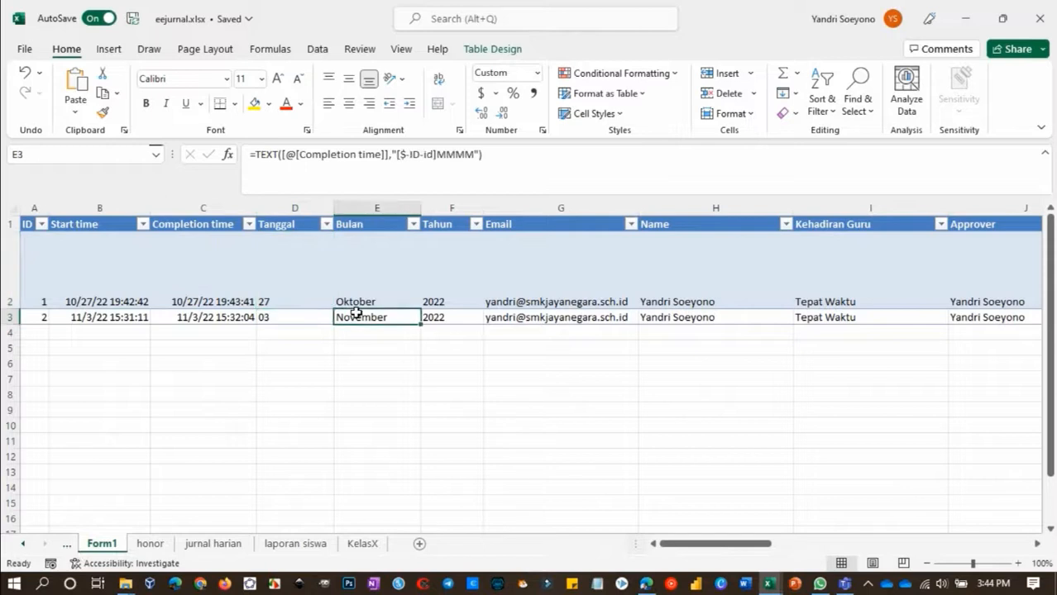
{"action": "key", "text": "Right"}
{"action": "key", "text": "Right"}
{"action": "key", "text": "Right"}
{"action": "key", "text": "Right"}
{"action": "key", "text": "Right"}
{"action": "key", "text": "Right"}
{"action": "key", "text": "Right"}
{"action": "key", "text": "Right"}
{"action": "key", "text": "Left"}
{"action": "key", "text": "Right"}
{"action": "key", "text": "Right"}
{"action": "key", "text": "Right"}
{"action": "key", "text": "Right"}
{"action": "key", "text": "Right"}
{"action": "key", "text": "Right"}
{"action": "key", "text": "Right"}
{"action": "key", "text": "Right"}
{"action": "key", "text": "Right"}
{"action": "key", "text": "Right"}
{"action": "key", "text": "Right"}
{"action": "key", "text": "Right"}
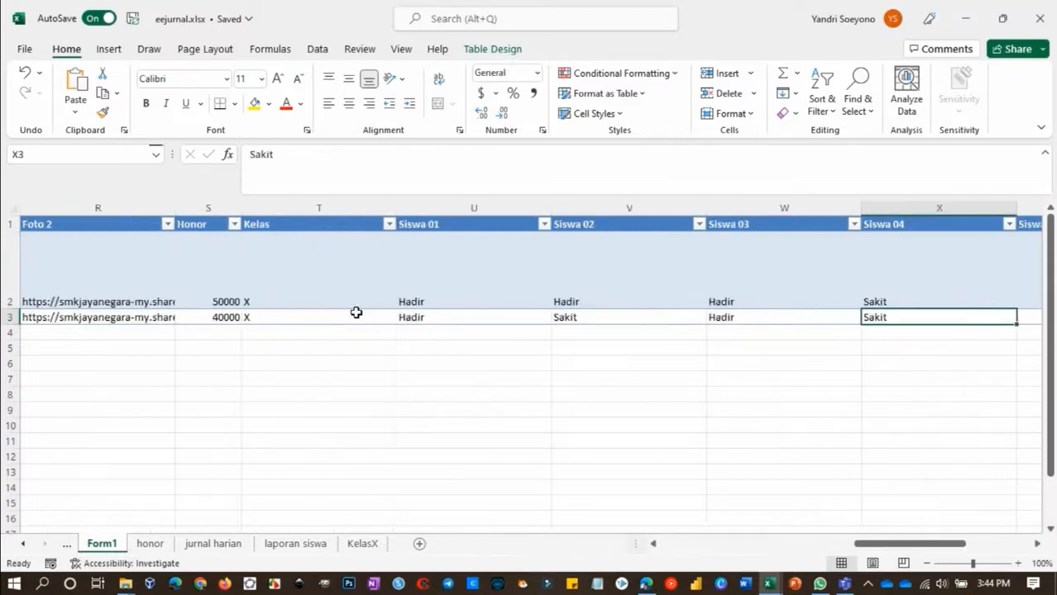
{"action": "left_click", "coordinate": [425, 219]}
{"action": "left_click", "coordinate": [670, 217]}
{"action": "left_click", "coordinate": [739, 219]}
{"action": "left_click", "coordinate": [890, 224]}
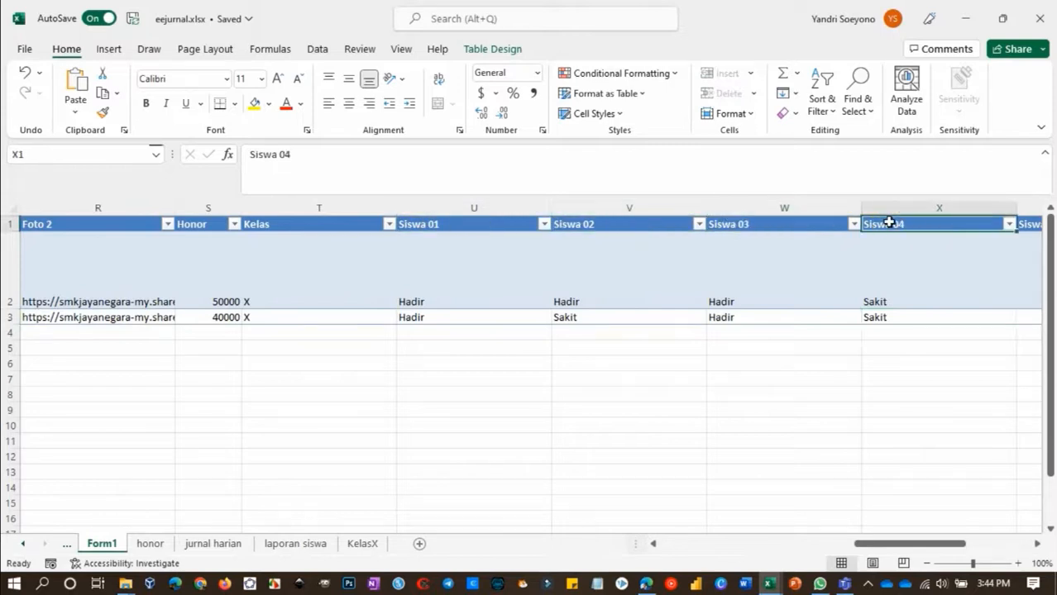
On the KelasX sheet, list the students Siswa 01, Siswa 02, Siswa 03 and Siswa 04 in cells A6 to A9
{"action": "left_click", "coordinate": [363, 546]}
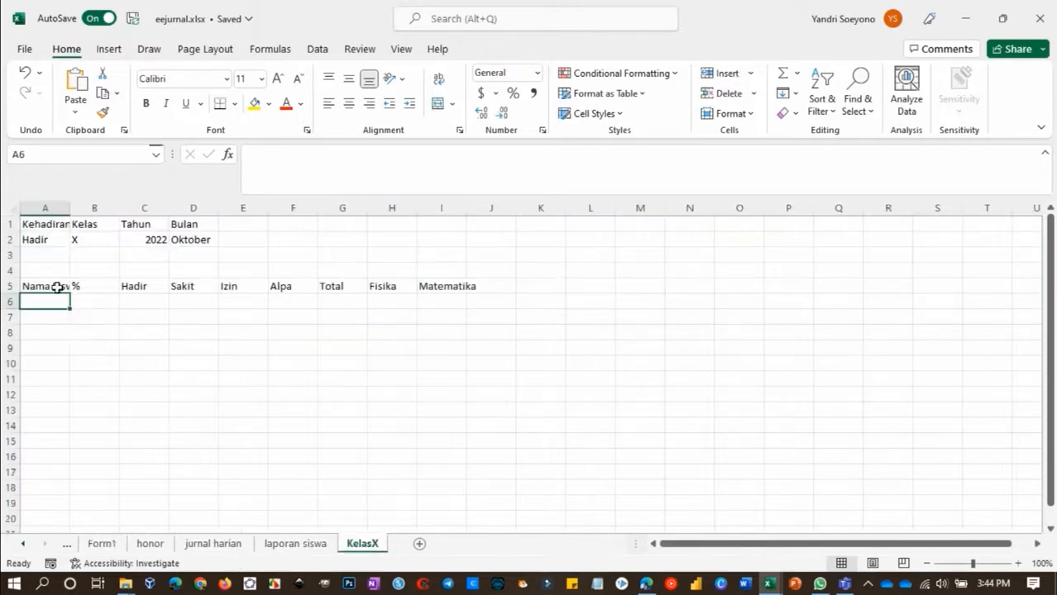
{"action": "type", "text": "Siswa 0"}
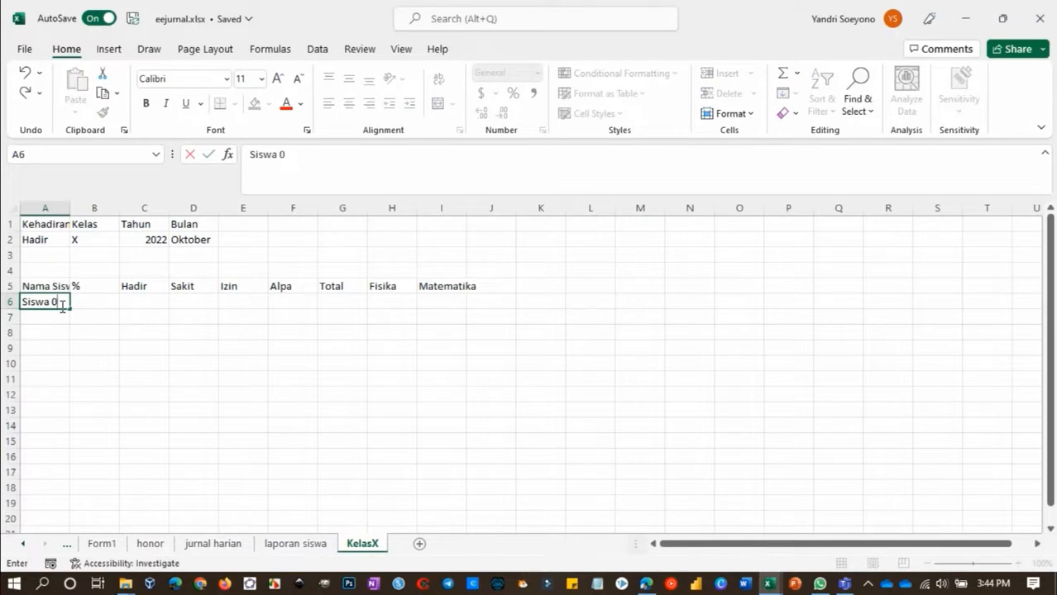
{"action": "type", "text": "1"}
{"action": "key", "text": "Return"}
{"action": "type", "text": "Siswa 02"}
{"action": "key", "text": "Return"}
{"action": "type", "text": "Siswa 03"}
{"action": "key", "text": "Return"}
{"action": "type", "text": "Siswa 04"}
{"action": "key", "text": "Tab"}
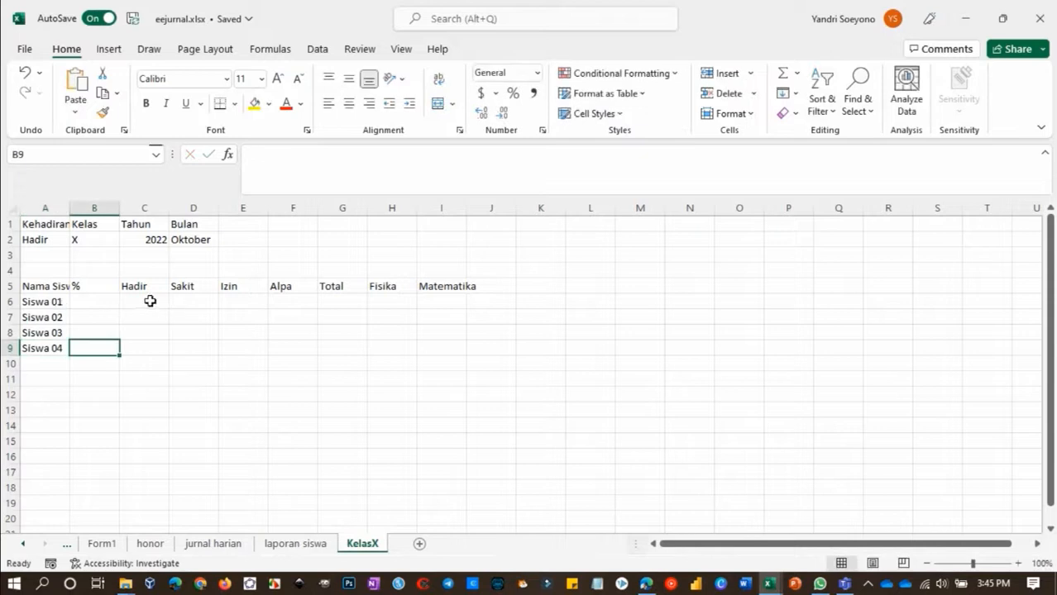
Begin a COUNTIFS formula in H6 that matches Form1 column $U:$U (Siswa 01) against the attendance criterion KelasX!A$2
{"action": "left_click", "coordinate": [384, 300]}
{"action": "type", "text": "="}
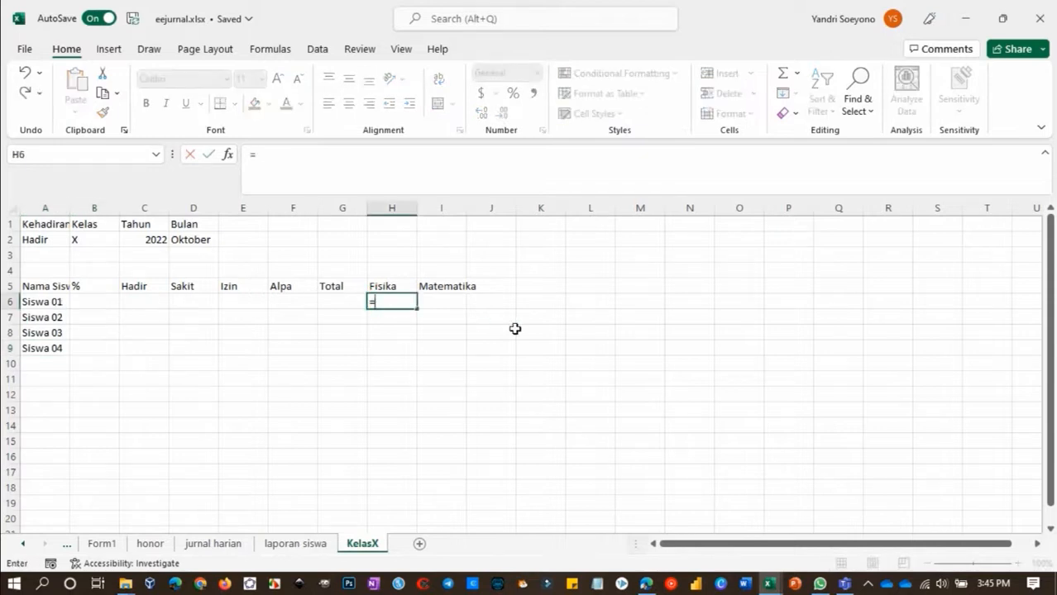
{"action": "type", "text": "countifs"}
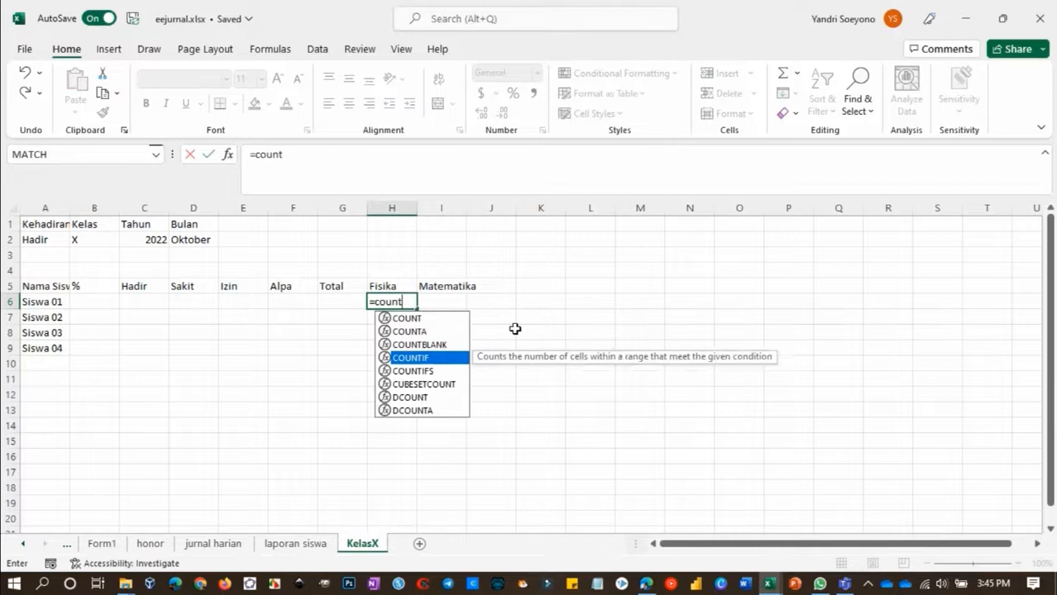
{"action": "key", "text": "Tab"}
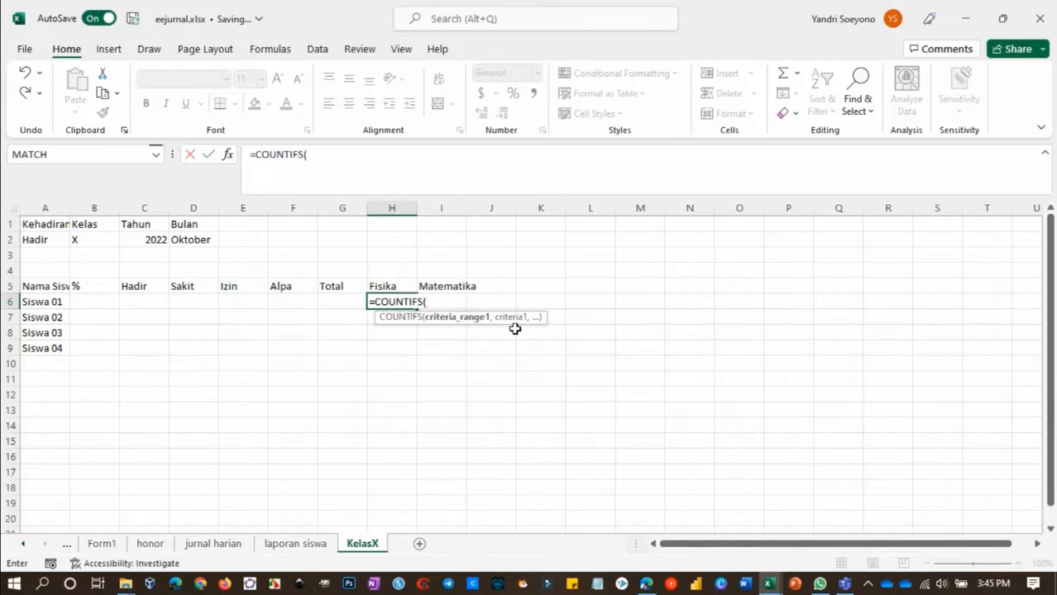
{"action": "left_click", "coordinate": [68, 546]}
{"action": "left_click", "coordinate": [157, 546]}
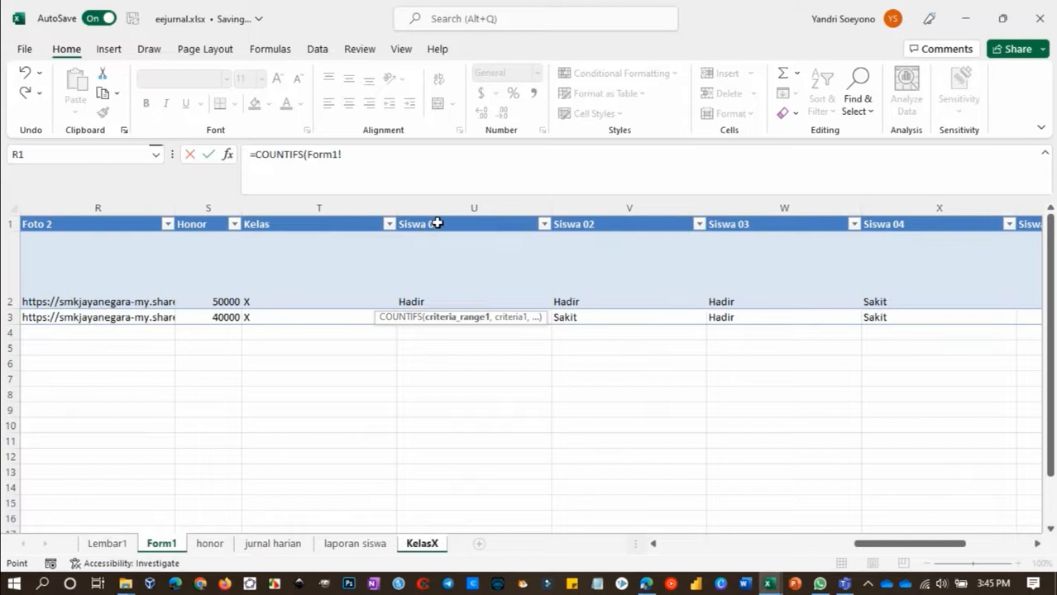
{"action": "left_click", "coordinate": [453, 206]}
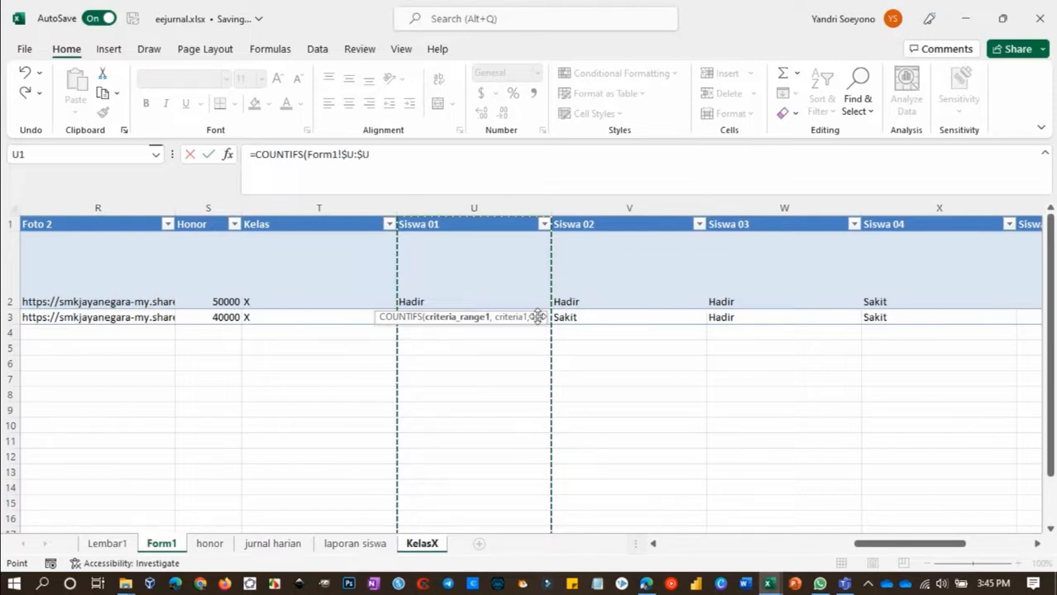
{"action": "type", "text": ","}
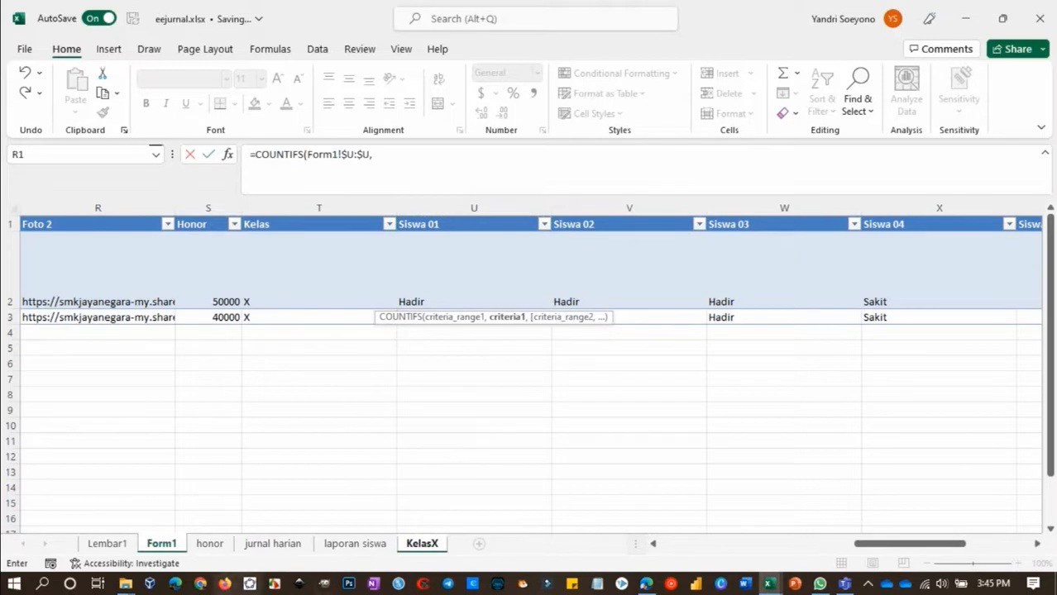
{"action": "left_click", "coordinate": [417, 544]}
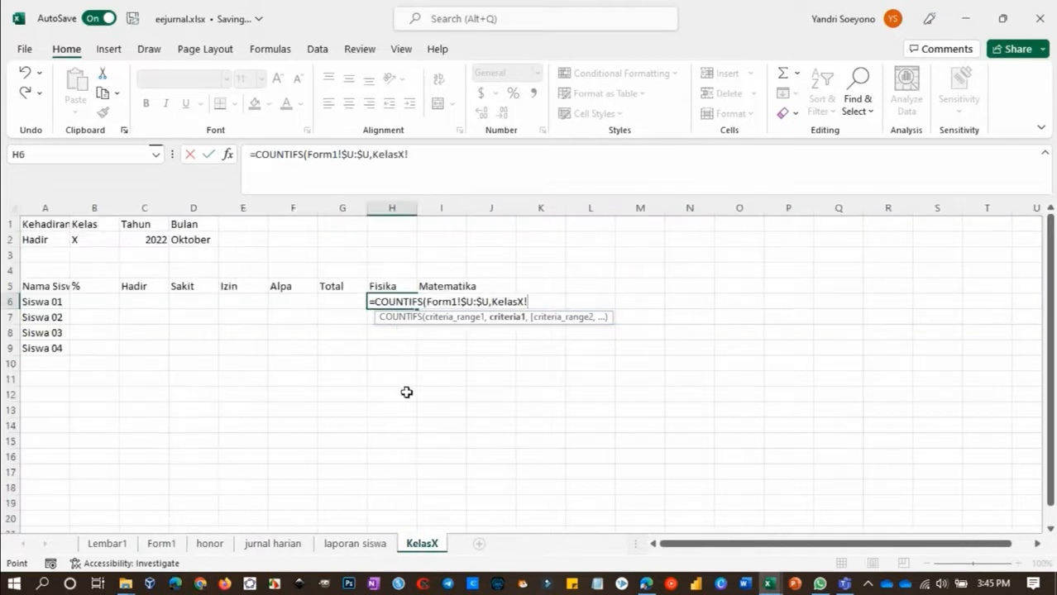
{"action": "left_click", "coordinate": [36, 240]}
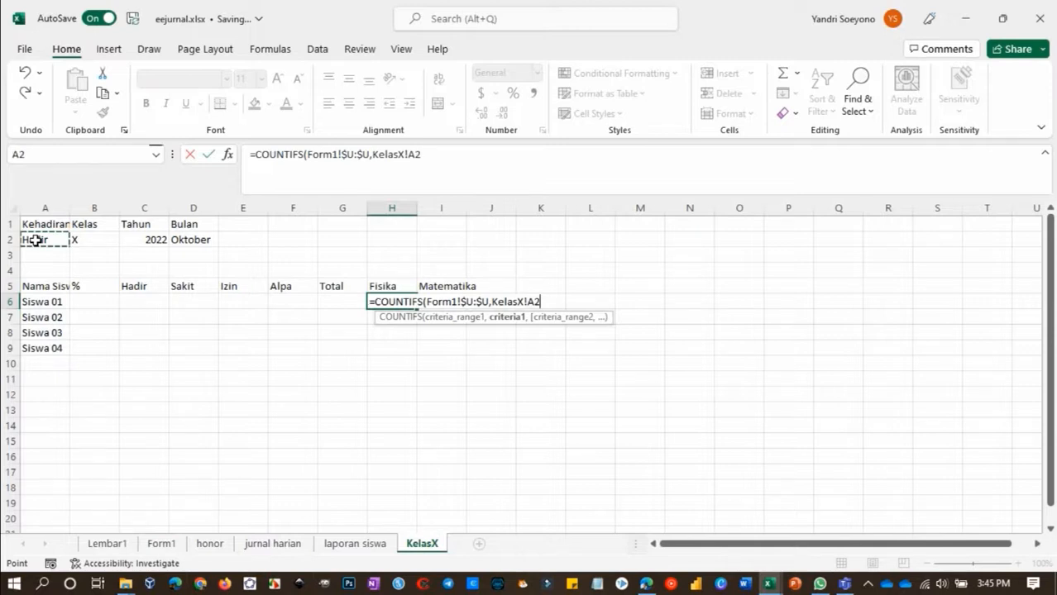
{"action": "key", "text": "F4"}
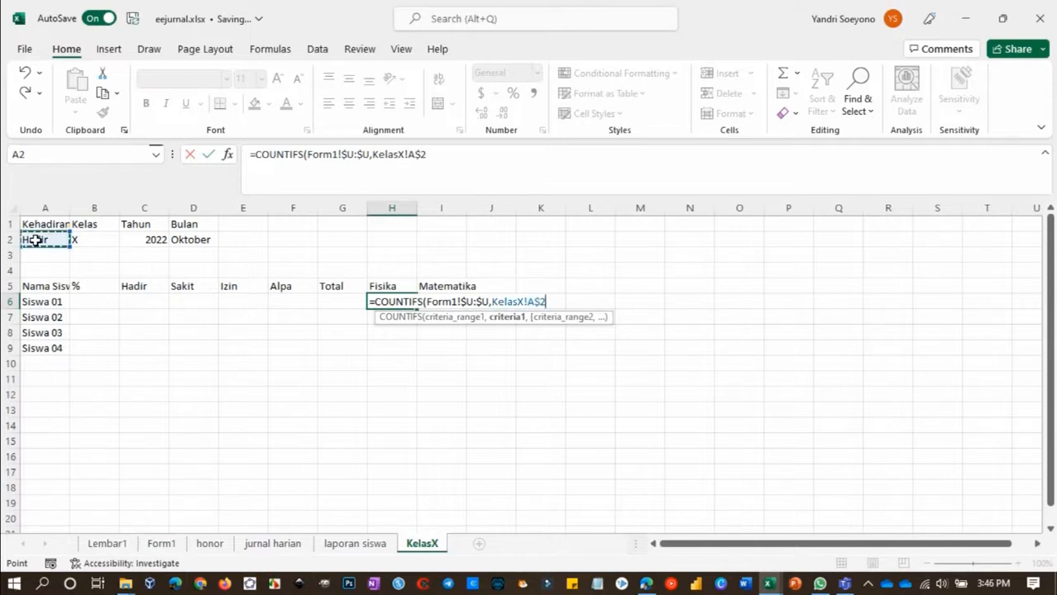
{"action": "type", "text": ","}
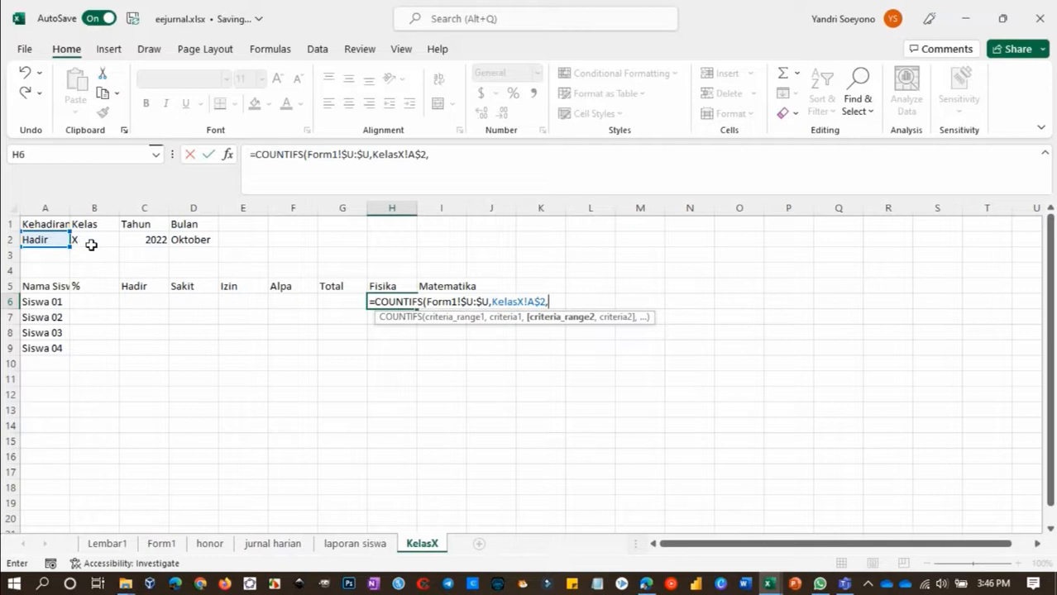
Add the class condition to the COUNTIFS formula, matching Form1 column $T:$T against KelasX!B$2
{"action": "left_click", "coordinate": [162, 548]}
{"action": "left_click", "coordinate": [284, 208]}
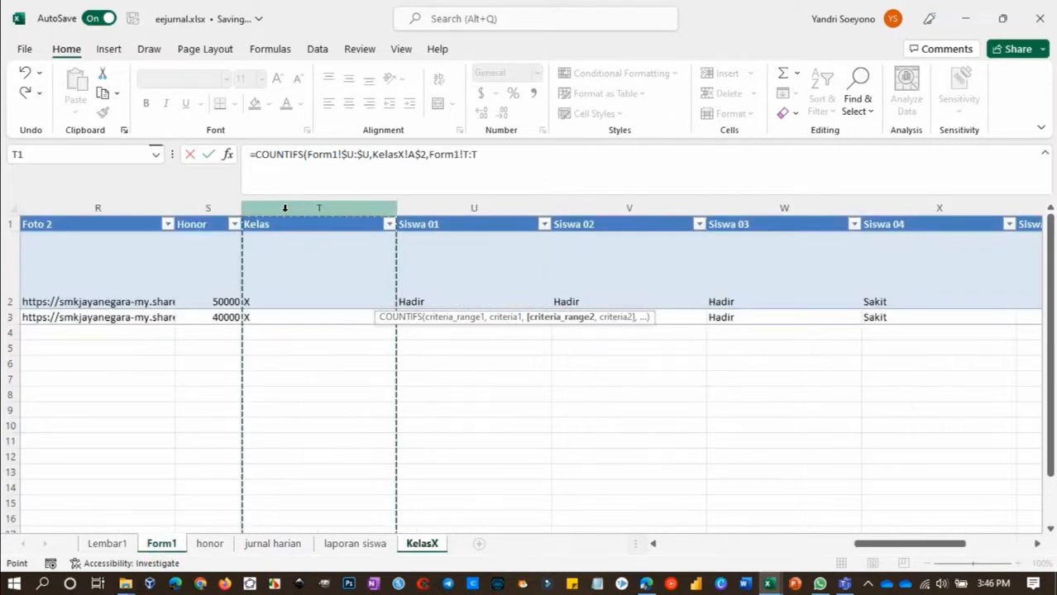
{"action": "type", "text": ","}
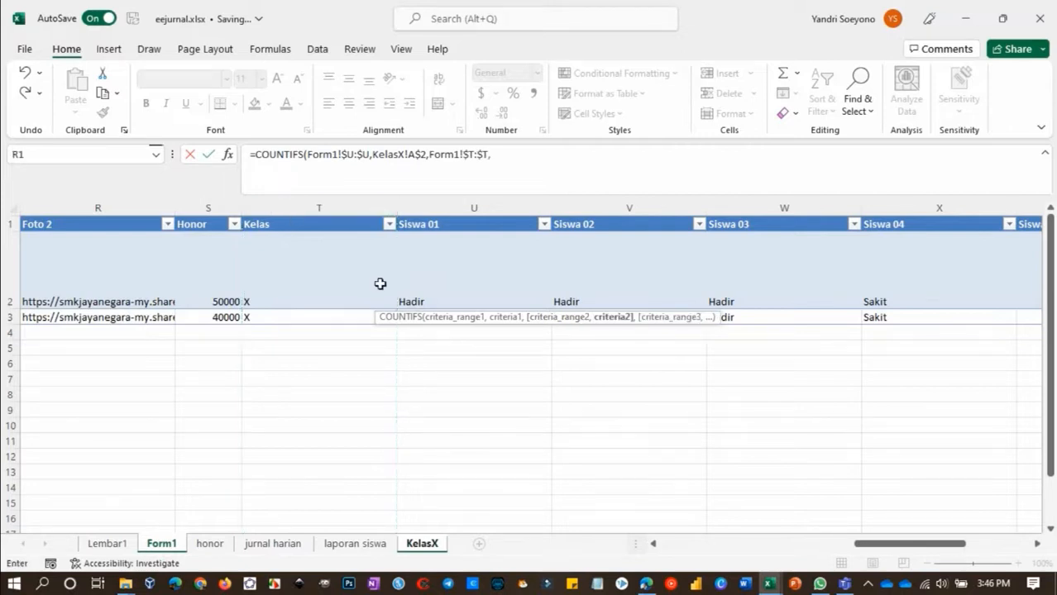
{"action": "left_click", "coordinate": [415, 533]}
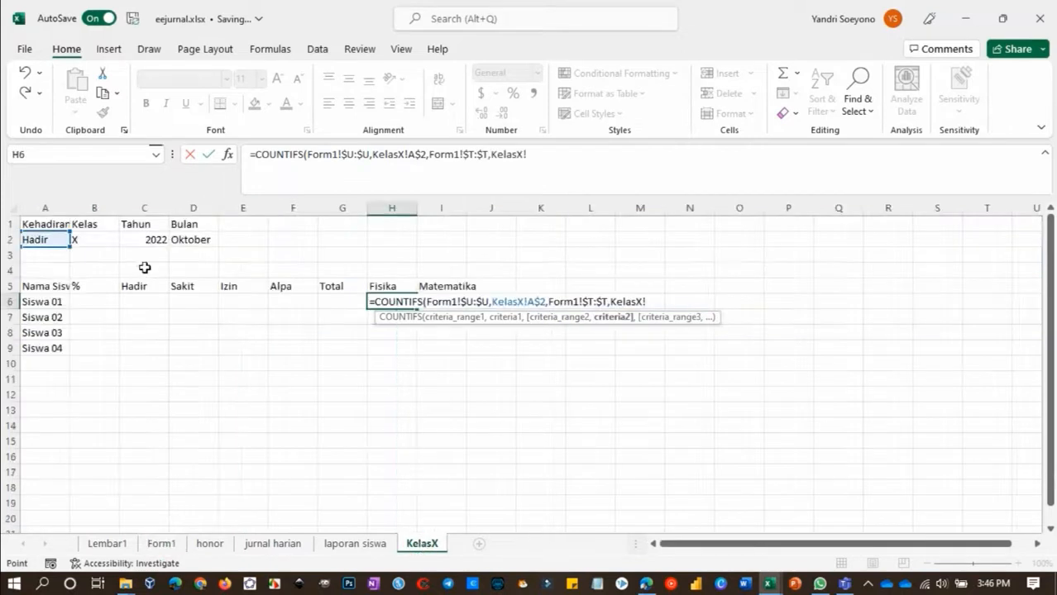
{"action": "left_click", "coordinate": [91, 240]}
{"action": "key", "text": "F4"}
{"action": "key", "text": "F4"}
{"action": "type", "text": ","}
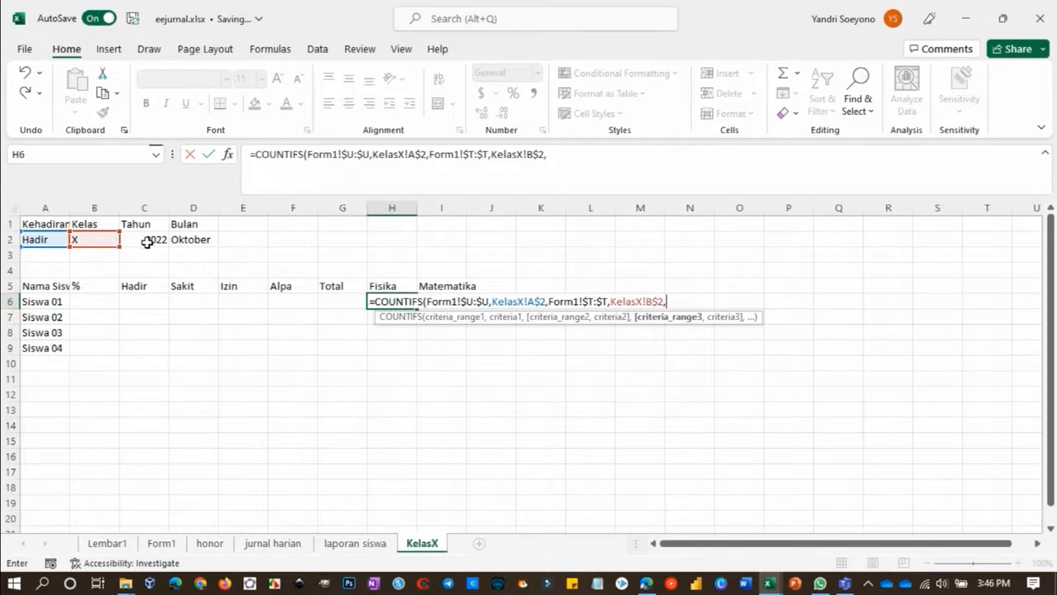
Add the year condition to the COUNTIFS formula, matching Form1 column $F:$F against KelasX!C$2
{"action": "left_click", "coordinate": [161, 544]}
{"action": "scroll", "coordinate": [584, 319], "scroll_direction": "left", "scroll_amount": 6}
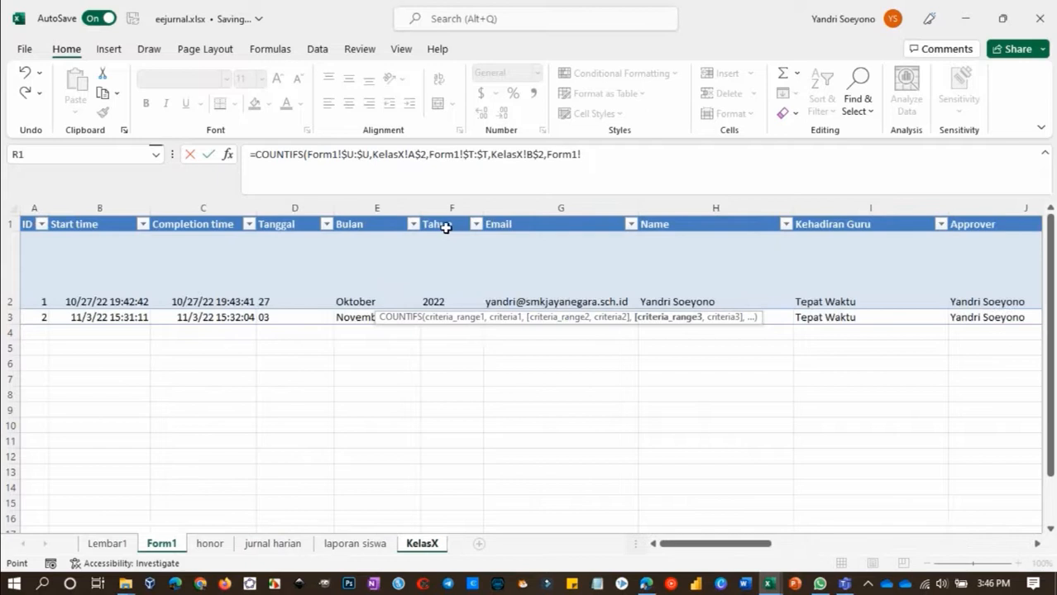
{"action": "left_click", "coordinate": [439, 208]}
{"action": "type", "text": ","}
{"action": "left_click", "coordinate": [422, 543]}
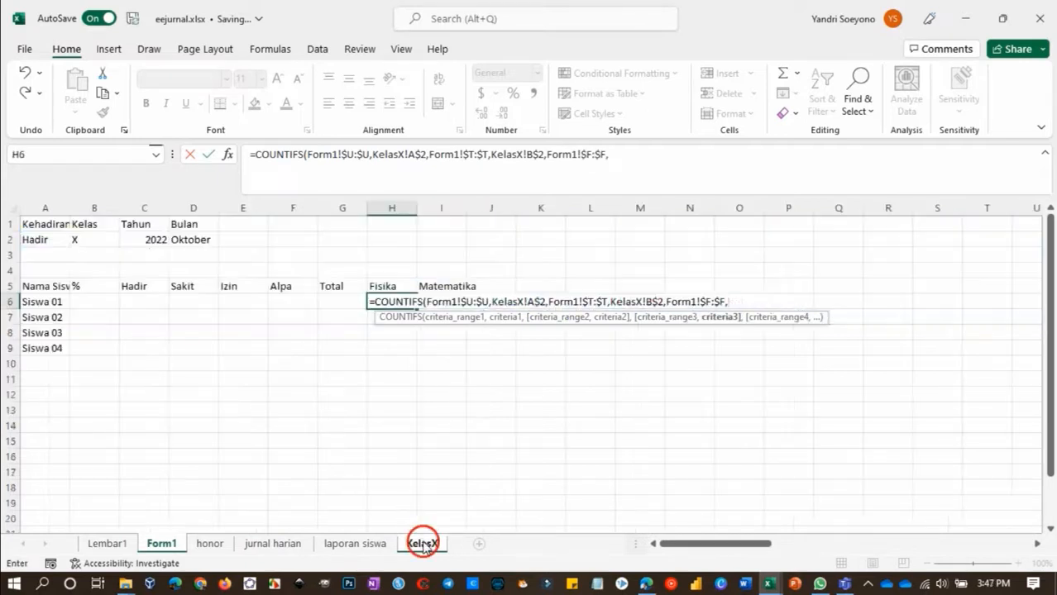
{"action": "left_click", "coordinate": [145, 240]}
{"action": "key", "text": "F4"}
{"action": "key", "text": "F4"}
{"action": "type", "text": ","}
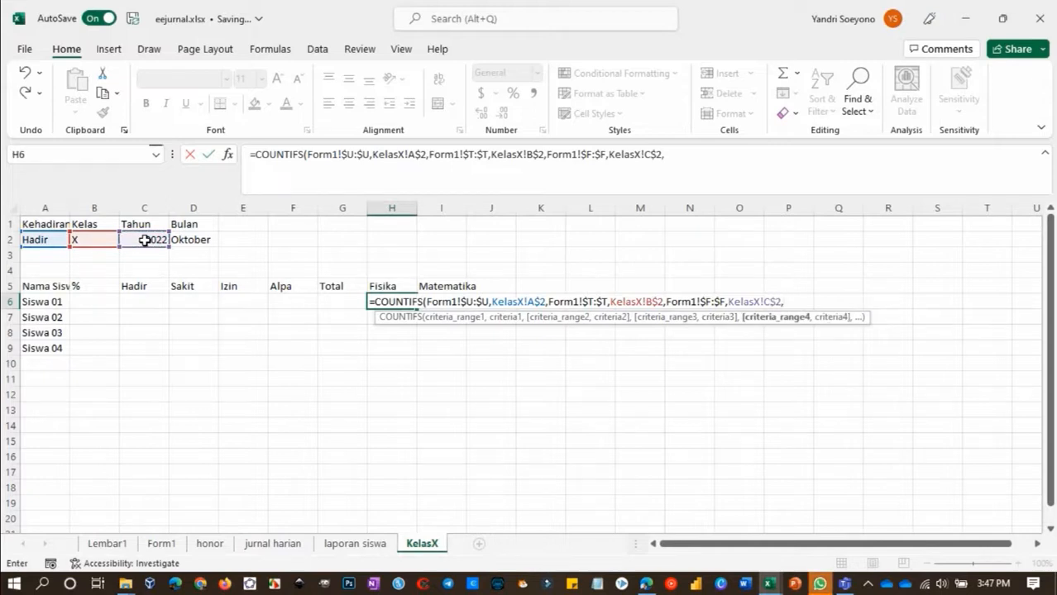
{"action": "left_click", "coordinate": [190, 260]}
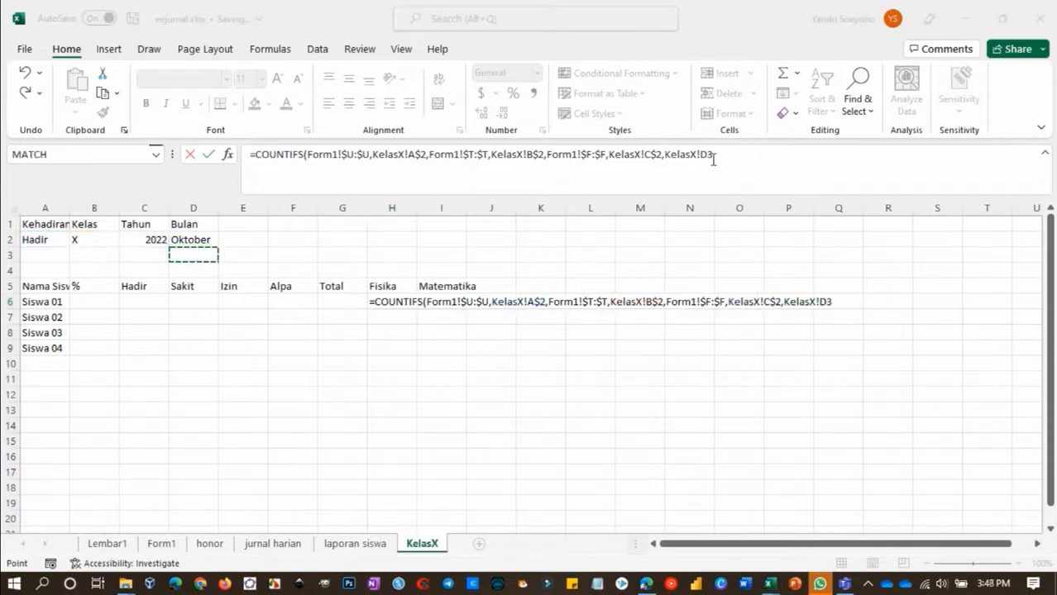
{"action": "left_click", "coordinate": [498, 341]}
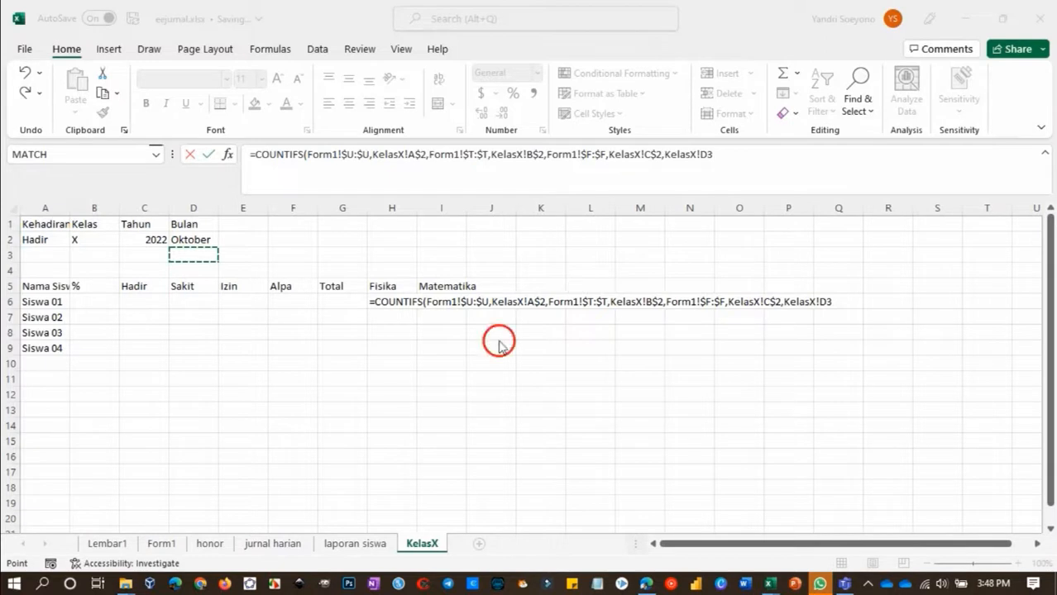
{"action": "left_click", "coordinate": [203, 240]}
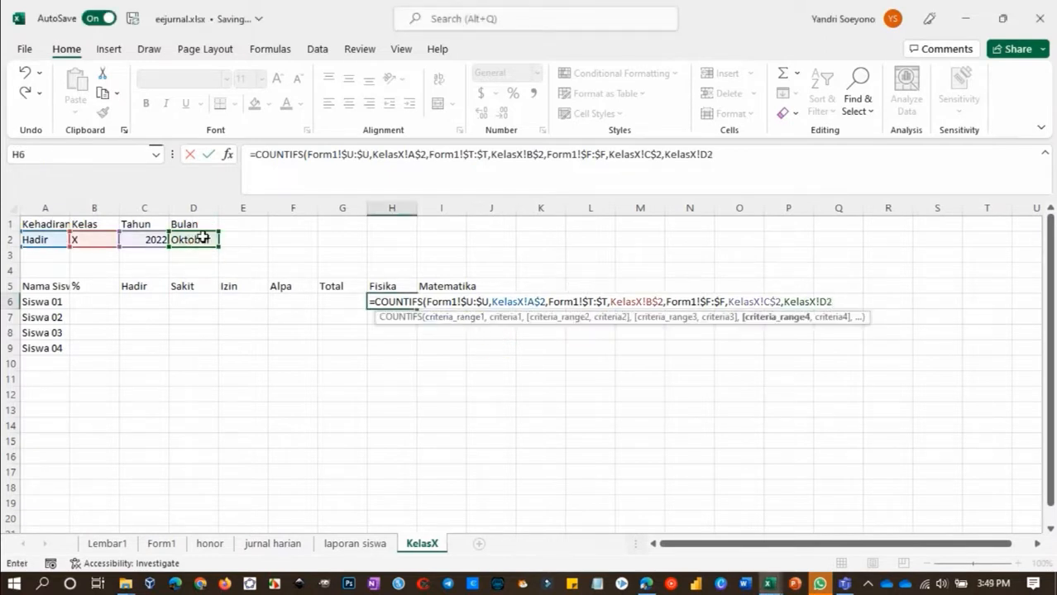
{"action": "key", "text": "BackSpace"}
{"action": "key", "text": "BackSpace"}
{"action": "key", "text": "BackSpace"}
{"action": "key", "text": "BackSpace"}
{"action": "key", "text": "BackSpace"}
{"action": "key", "text": "BackSpace"}
{"action": "key", "text": "BackSpace"}
{"action": "key", "text": "BackSpace"}
{"action": "key", "text": "BackSpace"}
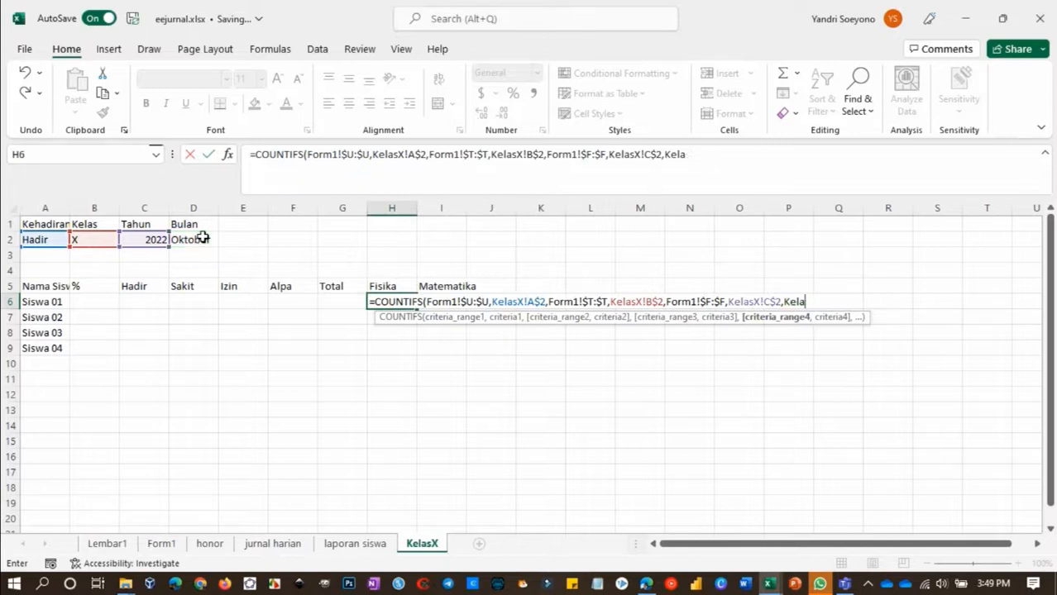
{"action": "key", "text": "BackSpace"}
{"action": "type", "text": ","}
Add the month condition to the COUNTIFS formula, matching Form1 column $E:$E against KelasX!$D$2
{"action": "left_click", "coordinate": [164, 546]}
{"action": "left_click", "coordinate": [371, 211]}
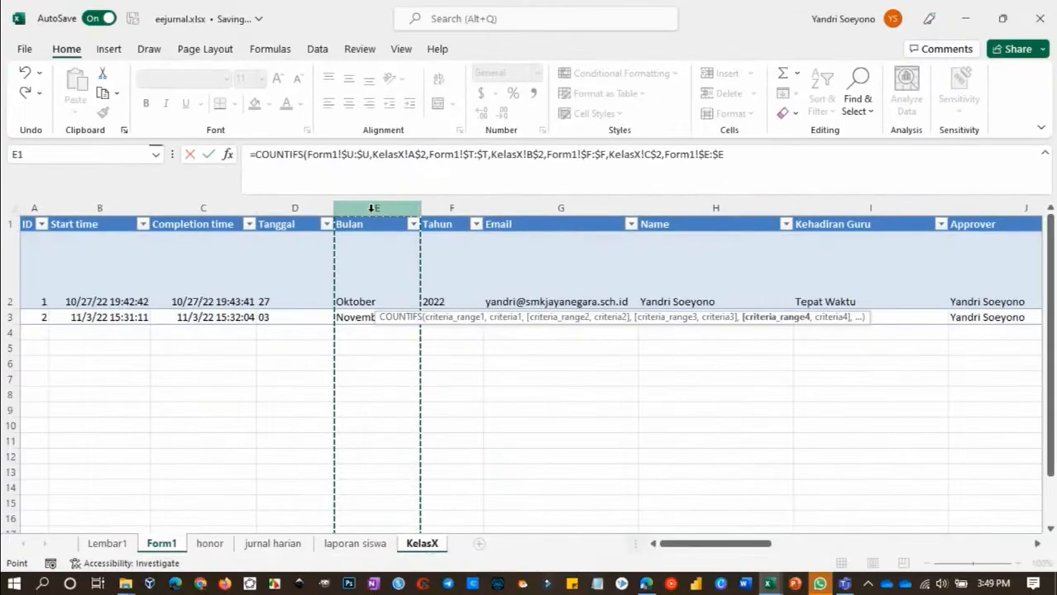
{"action": "type", "text": ","}
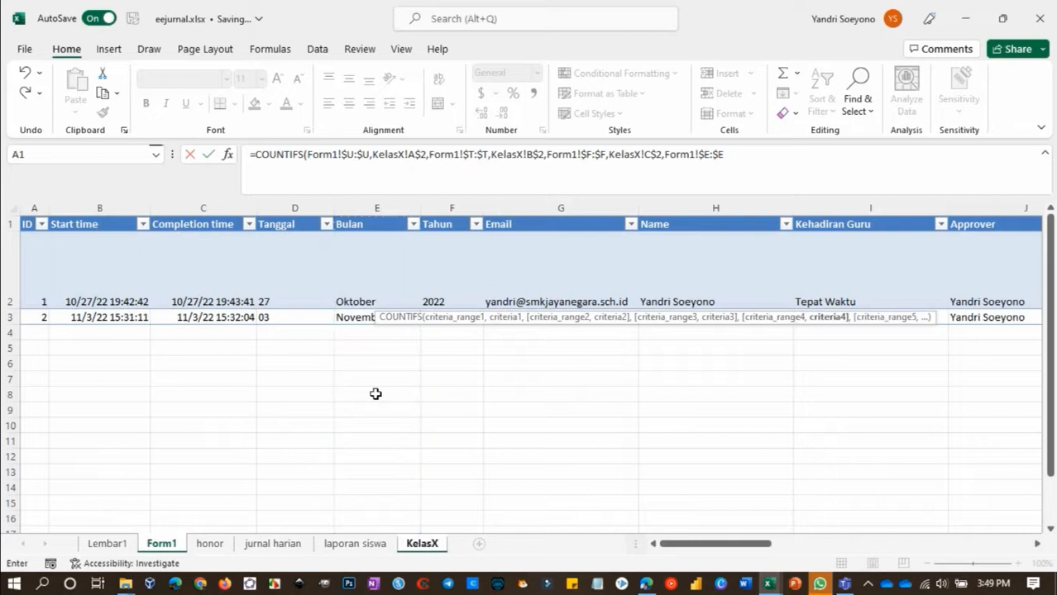
{"action": "left_click", "coordinate": [423, 546]}
{"action": "left_click", "coordinate": [192, 241]}
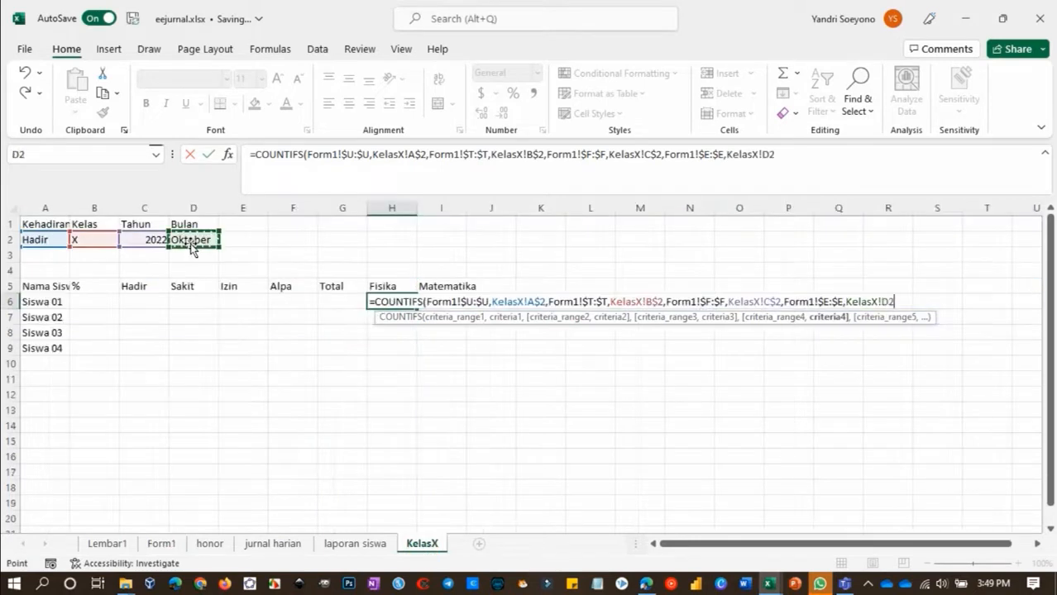
{"action": "key", "text": "F4"}
Make the criteria references absolute as $B$2, $A$2 and $C$2, and finish the COUNTIFS formula in H6
{"action": "left_click", "coordinate": [534, 154]}
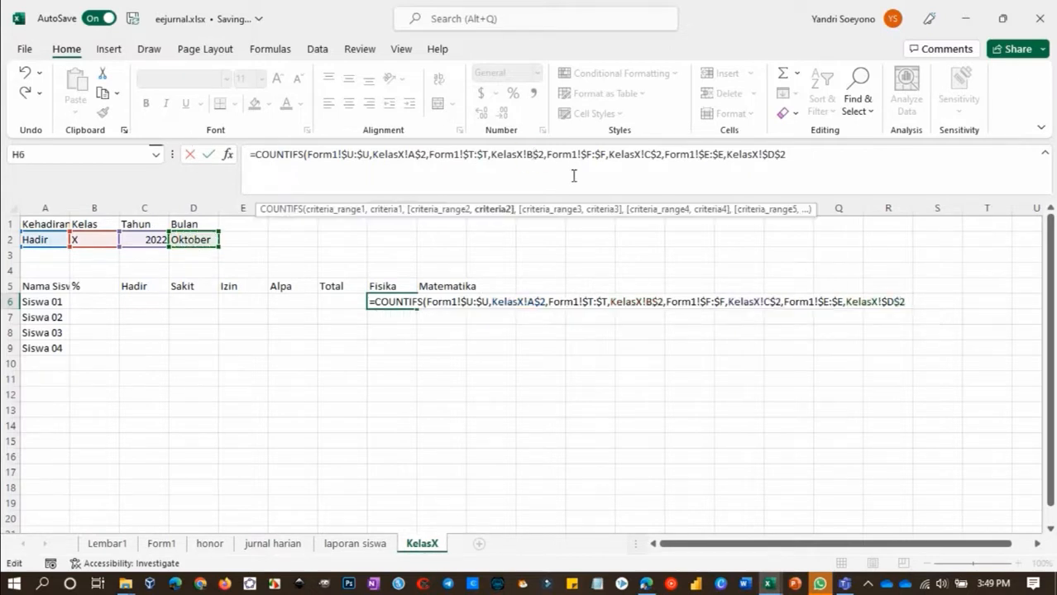
{"action": "key", "text": "F4"}
{"action": "key", "text": "F4"}
{"action": "key", "text": "F4"}
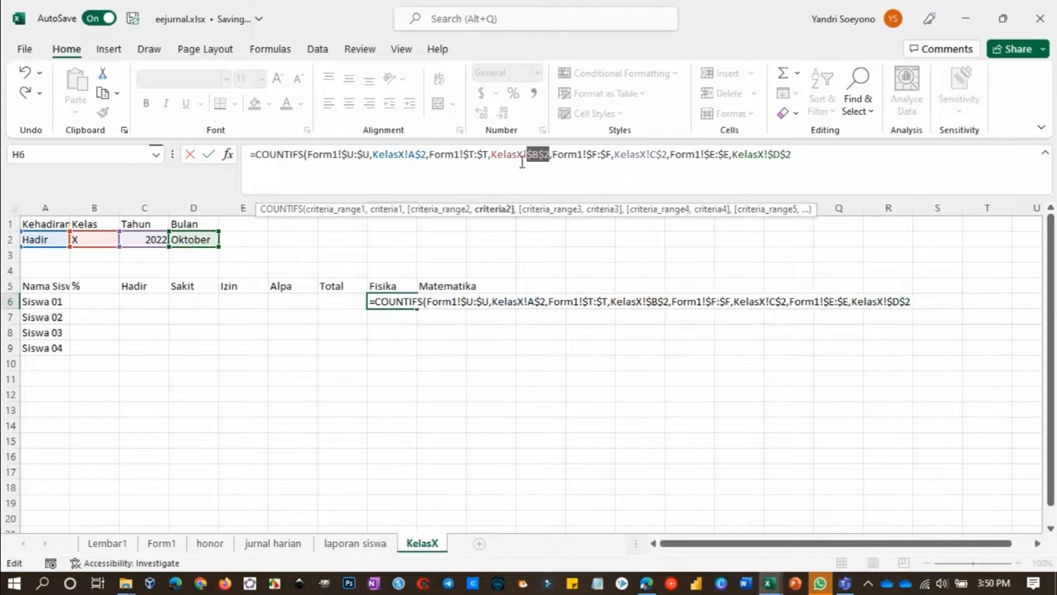
{"action": "left_click", "coordinate": [424, 155]}
{"action": "key", "text": "F4"}
{"action": "key", "text": "F4"}
{"action": "key", "text": "F4"}
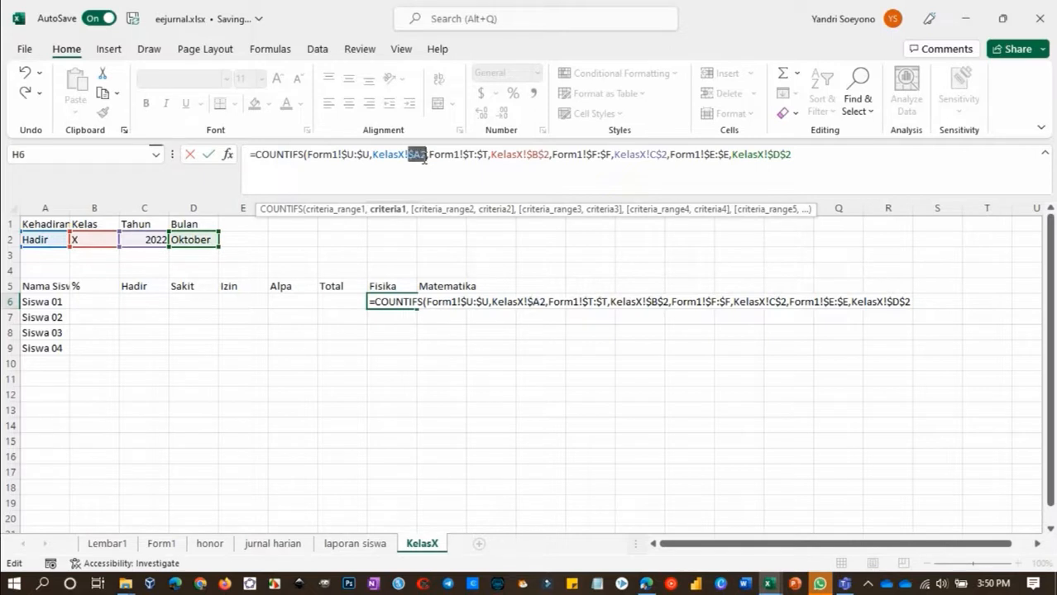
{"action": "left_click", "coordinate": [658, 155]}
{"action": "key", "text": "F4"}
{"action": "key", "text": "F4"}
{"action": "key", "text": "F4"}
{"action": "left_click", "coordinate": [814, 156]}
{"action": "key", "text": "Return"}
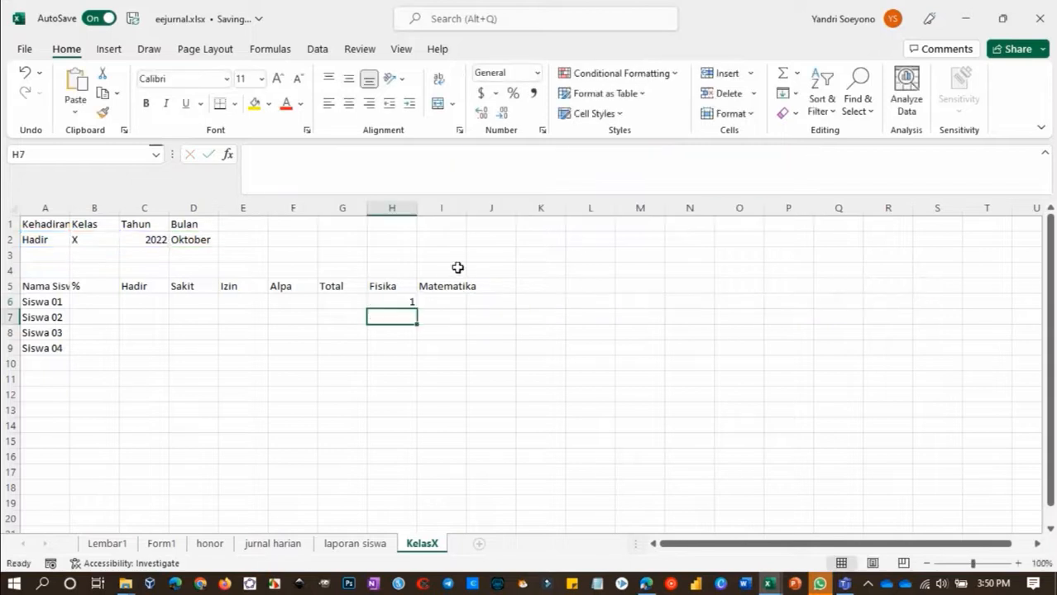
Try copying the H6 COUNTIFS formula down to H9 and inspect the references in H7
{"action": "left_click", "coordinate": [396, 303]}
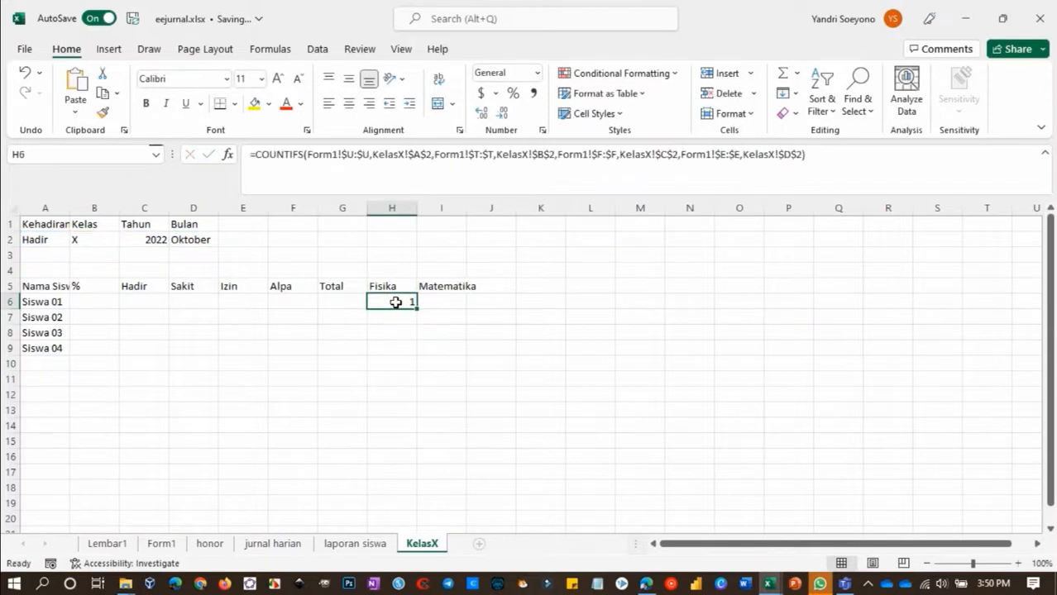
{"action": "left_click_drag", "start_coordinate": [417, 308], "coordinate": [419, 355]}
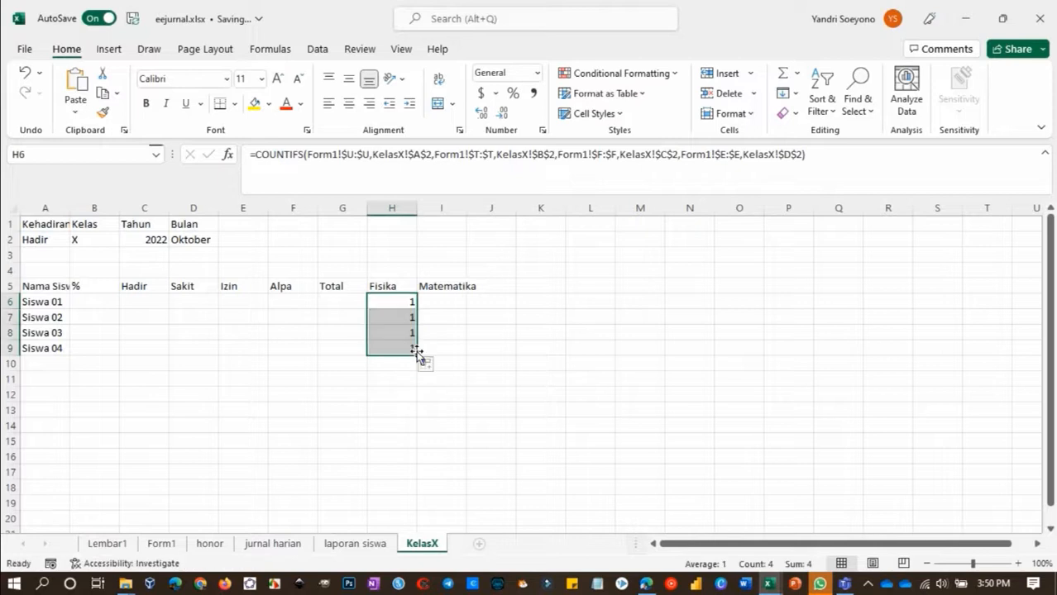
{"action": "double_click", "coordinate": [399, 316]}
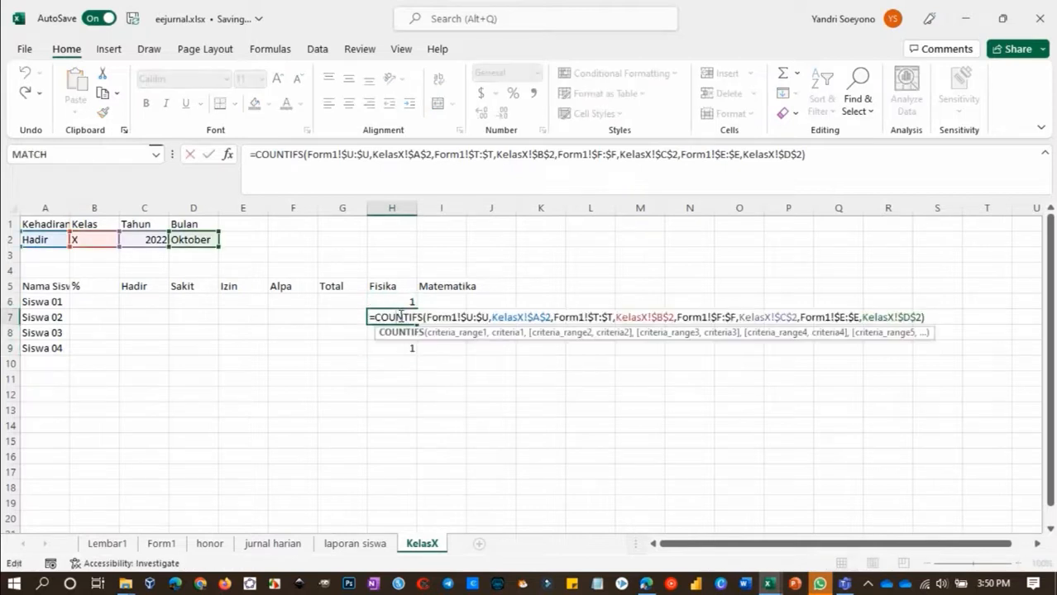
{"action": "key", "text": "Escape"}
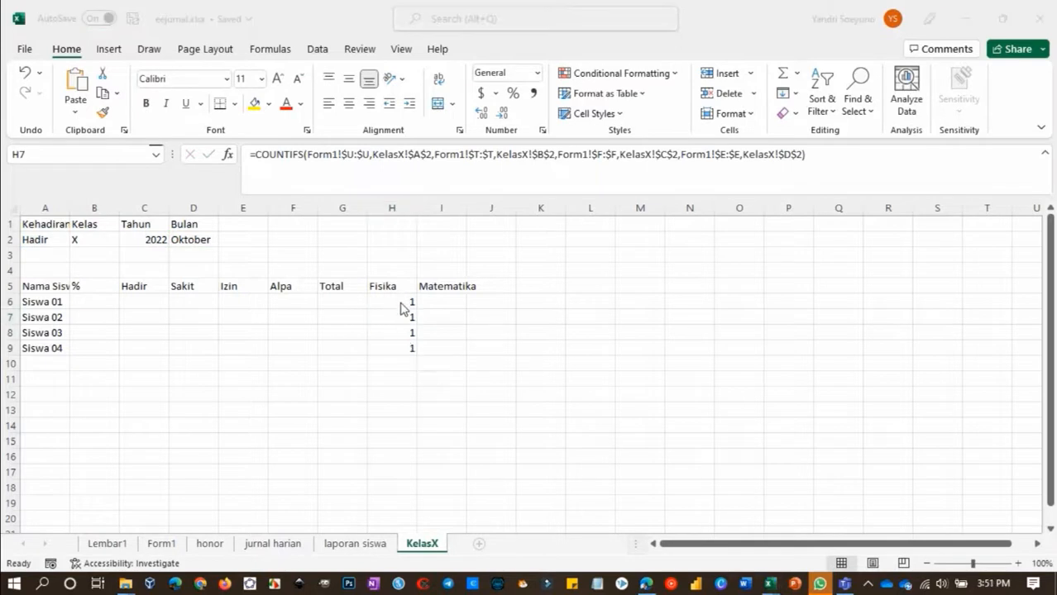
Clear the copied formulas from the cells below H6
{"action": "left_click", "coordinate": [398, 305]}
{"action": "left_click", "coordinate": [399, 316]}
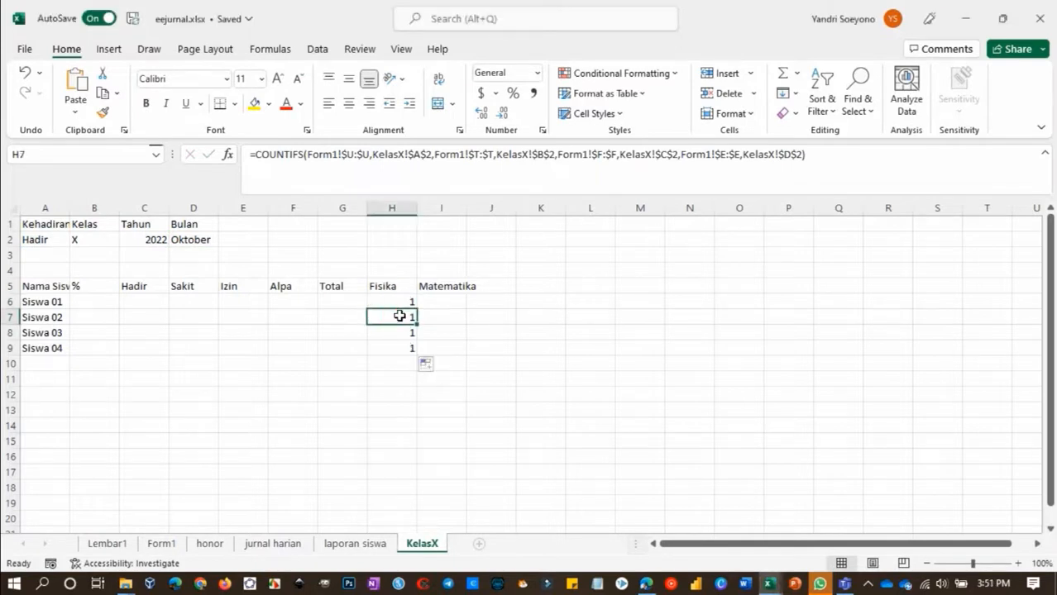
{"action": "left_click_drag", "start_coordinate": [400, 316], "coordinate": [400, 347]}
{"action": "key", "text": "Delete"}
{"action": "left_click", "coordinate": [392, 301]}
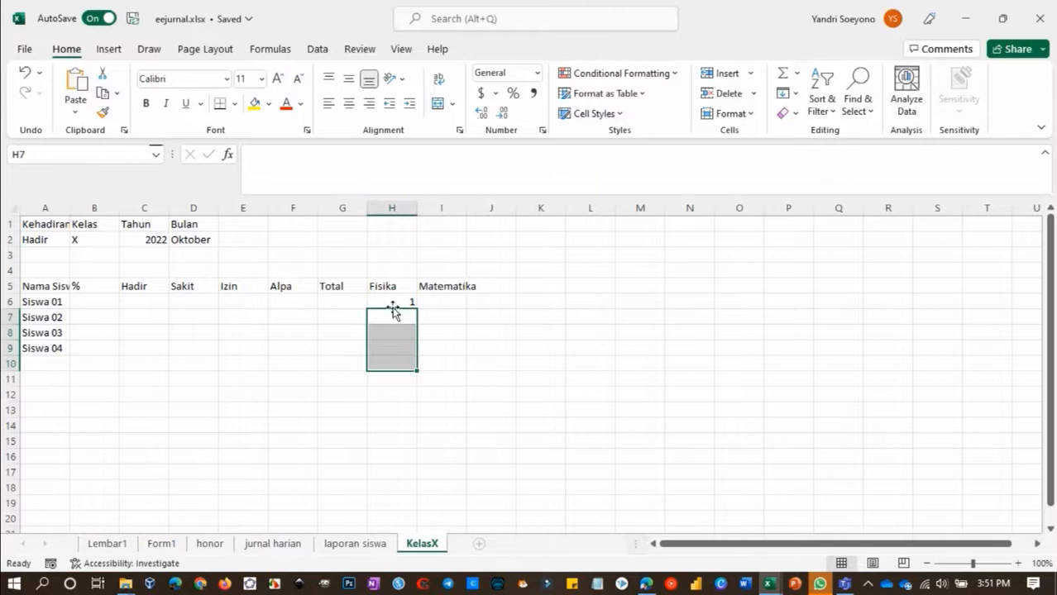
{"action": "left_click", "coordinate": [249, 155]}
{"action": "key", "text": "shift+End"}
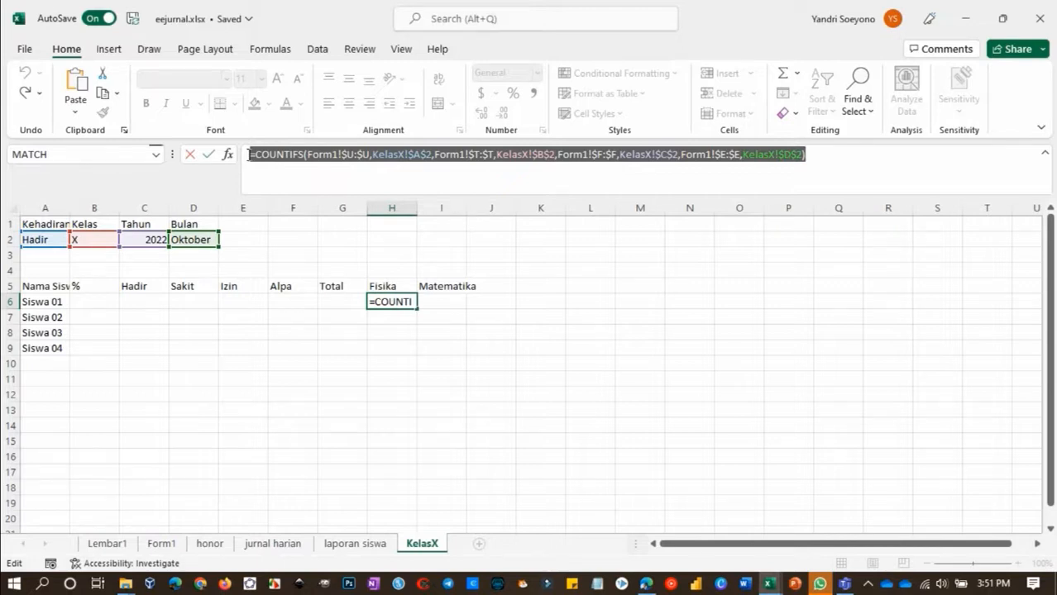
{"action": "key", "text": "Escape"}
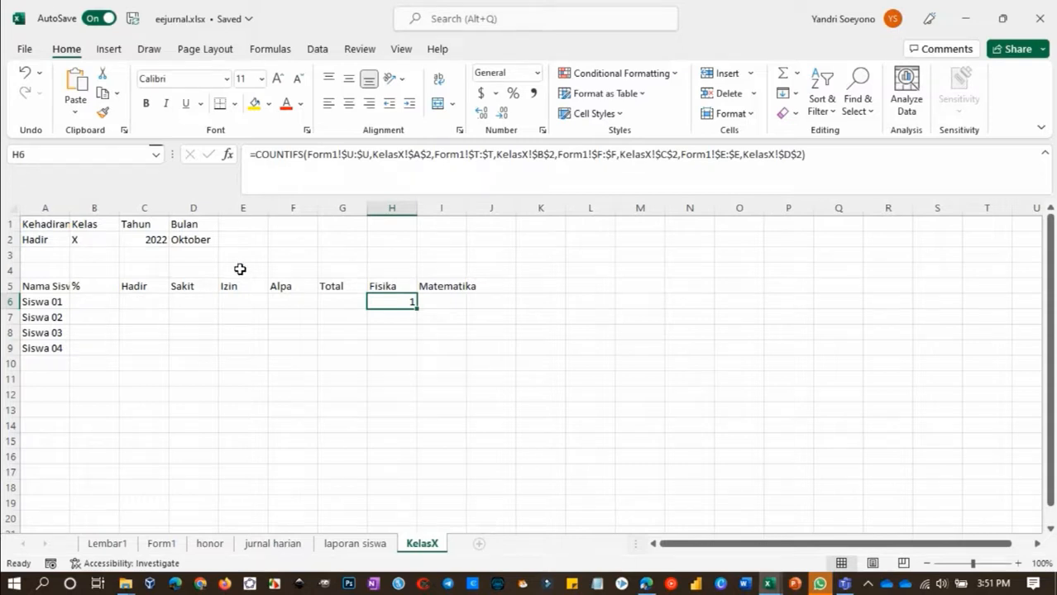
{"action": "key", "text": "alt+Tab"}
{"action": "key", "text": "alt+Tab"}
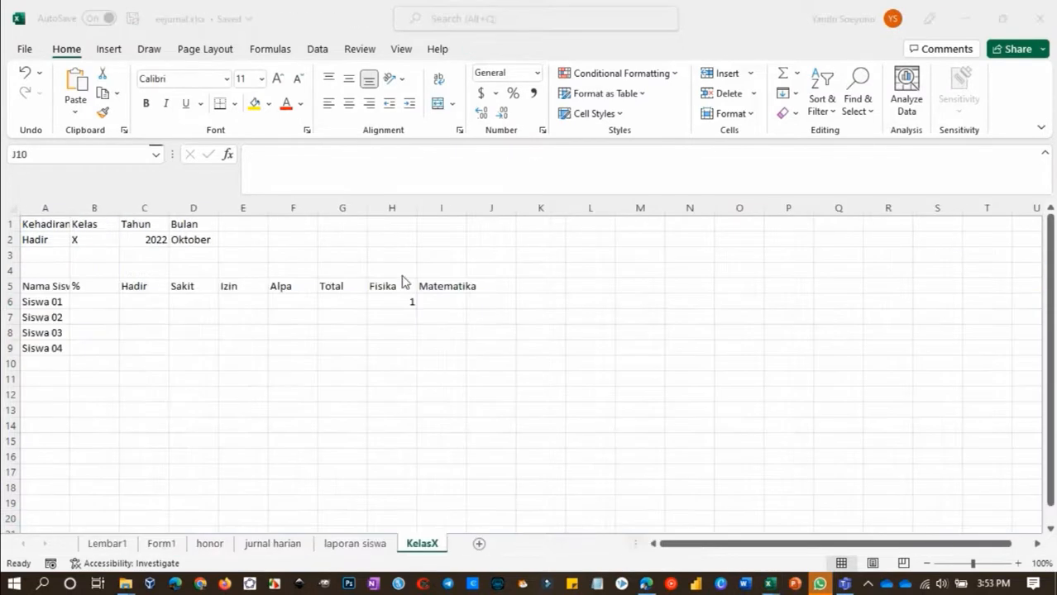
Add the Form1 Mata Pelajaran column M:M as the fifth criteria range in H6's COUNTIFS formula
{"action": "left_click", "coordinate": [397, 307]}
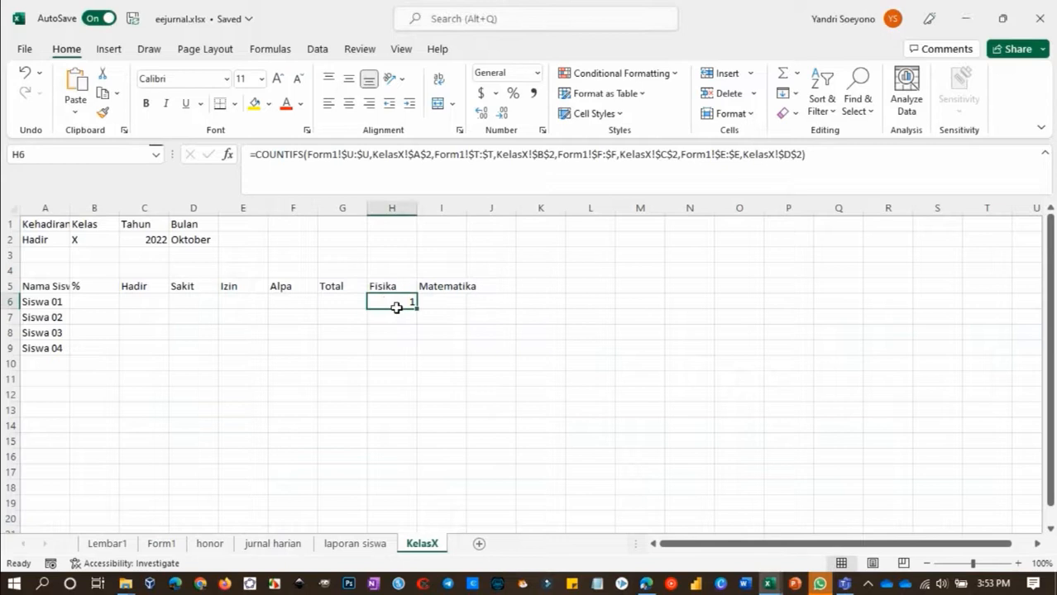
{"action": "left_click", "coordinate": [802, 155]}
{"action": "type", "text": ","}
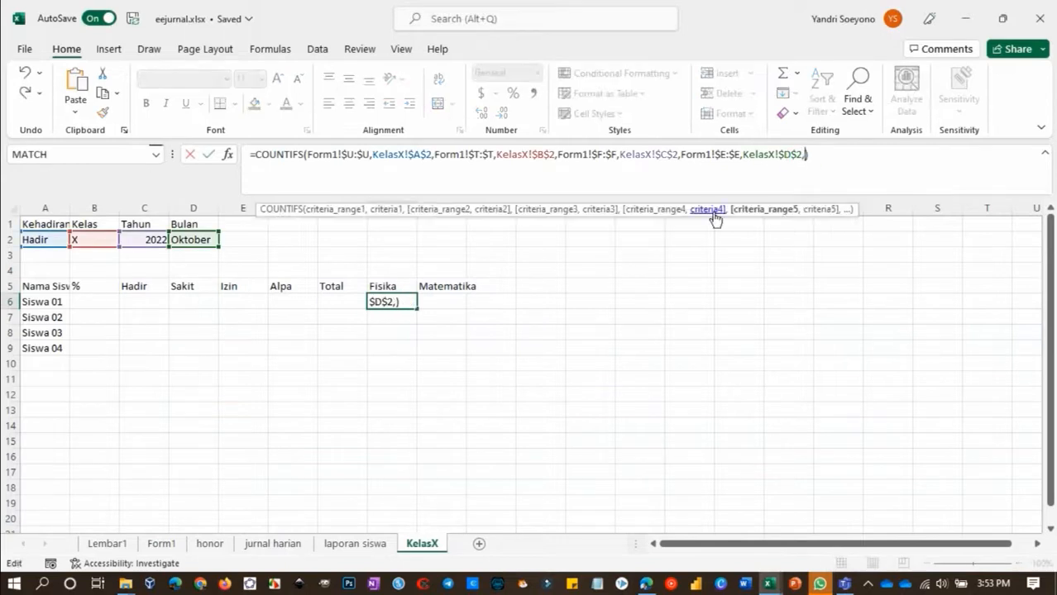
{"action": "left_click", "coordinate": [160, 543]}
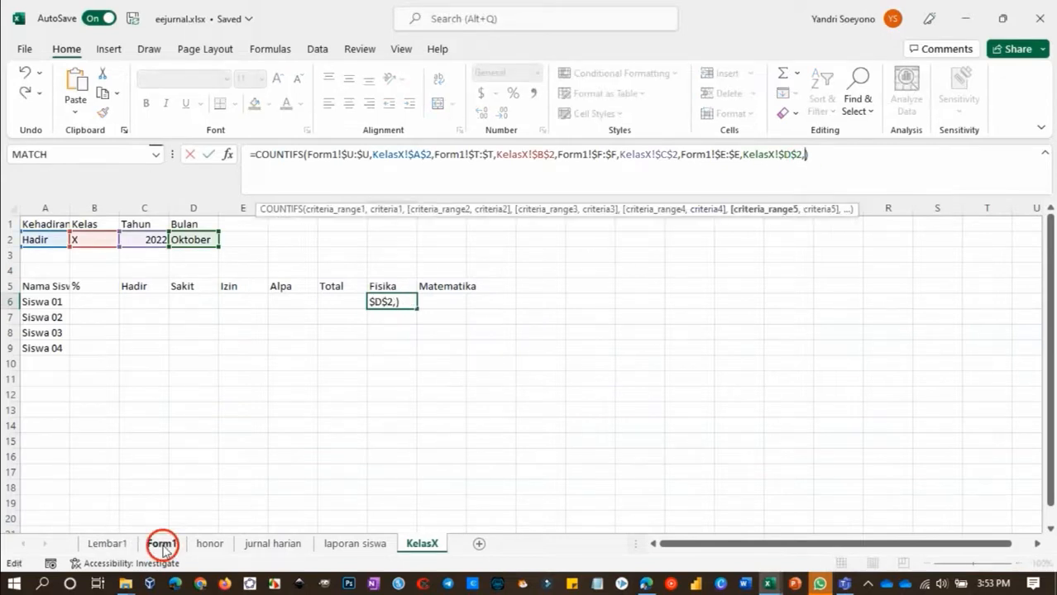
{"action": "scroll", "coordinate": [535, 260], "scroll_direction": "left", "scroll_amount": 5}
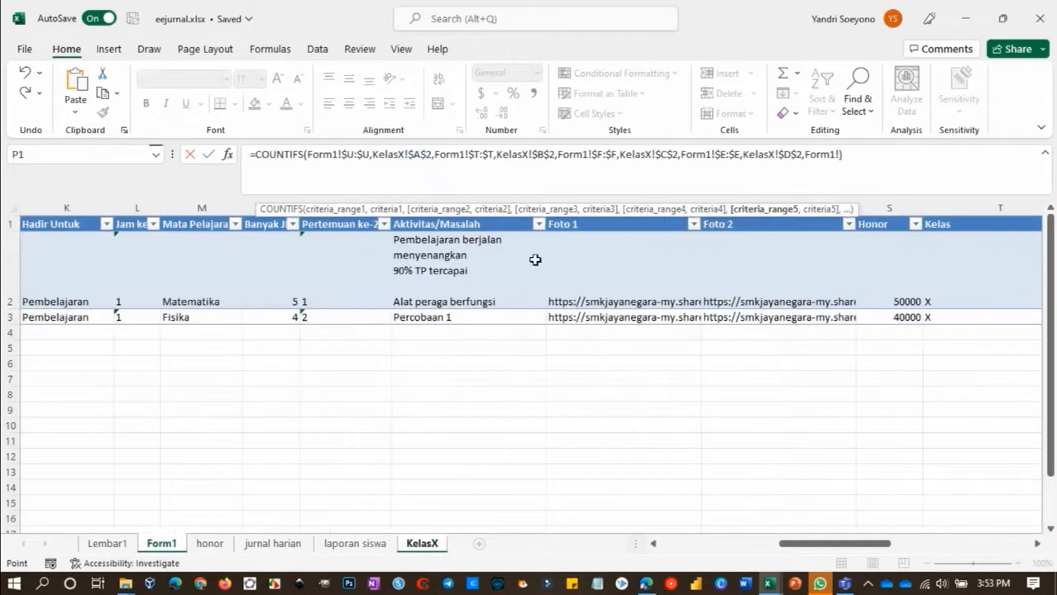
{"action": "left_click", "coordinate": [200, 207]}
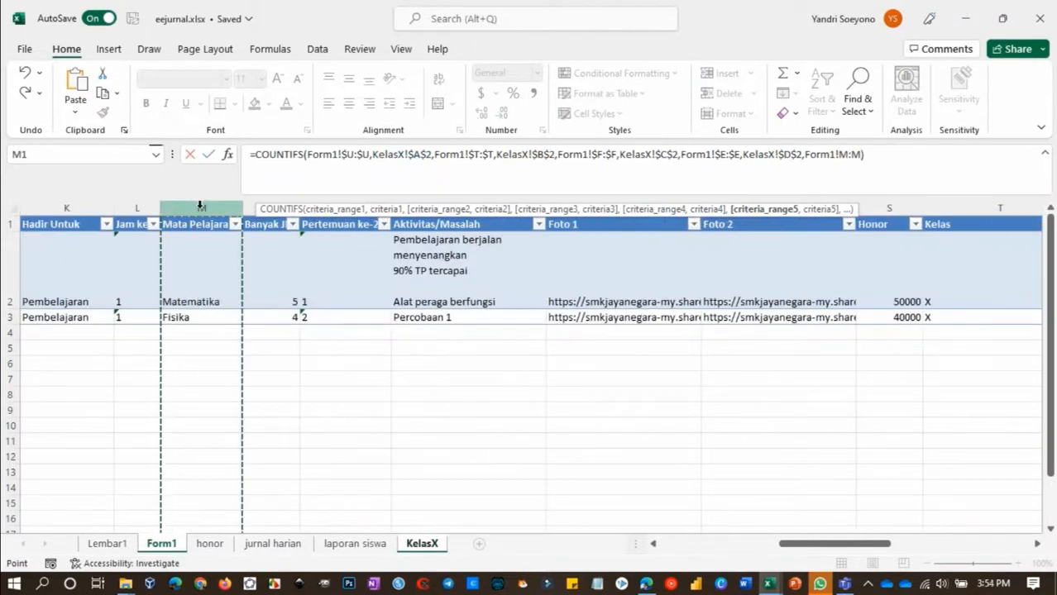
{"action": "type", "text": ","}
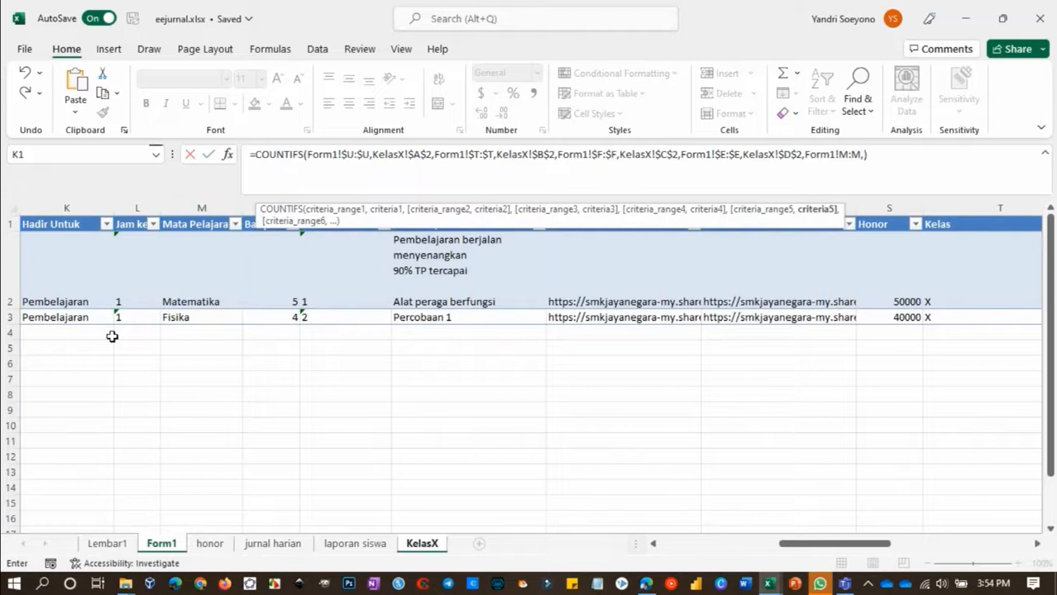
Match the subject range against KelasX!H$5 and finish the H6 formula, accepting the suggested correction
{"action": "left_click", "coordinate": [422, 544]}
{"action": "left_click", "coordinate": [389, 286]}
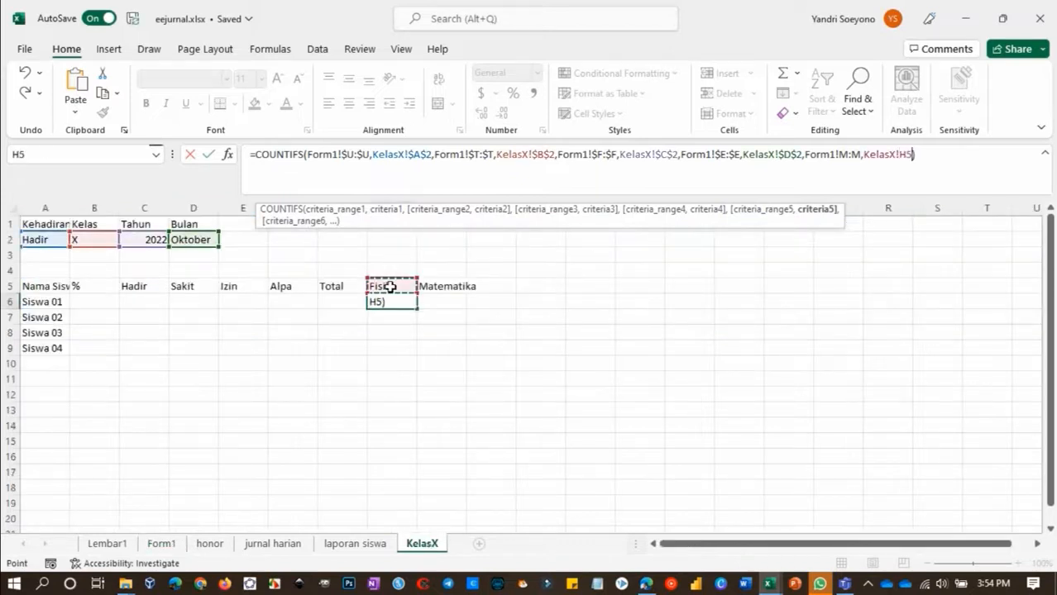
{"action": "key", "text": "F4"}
{"action": "key", "text": "F4"}
{"action": "type", "text": ")"}
{"action": "key", "text": "Return"}
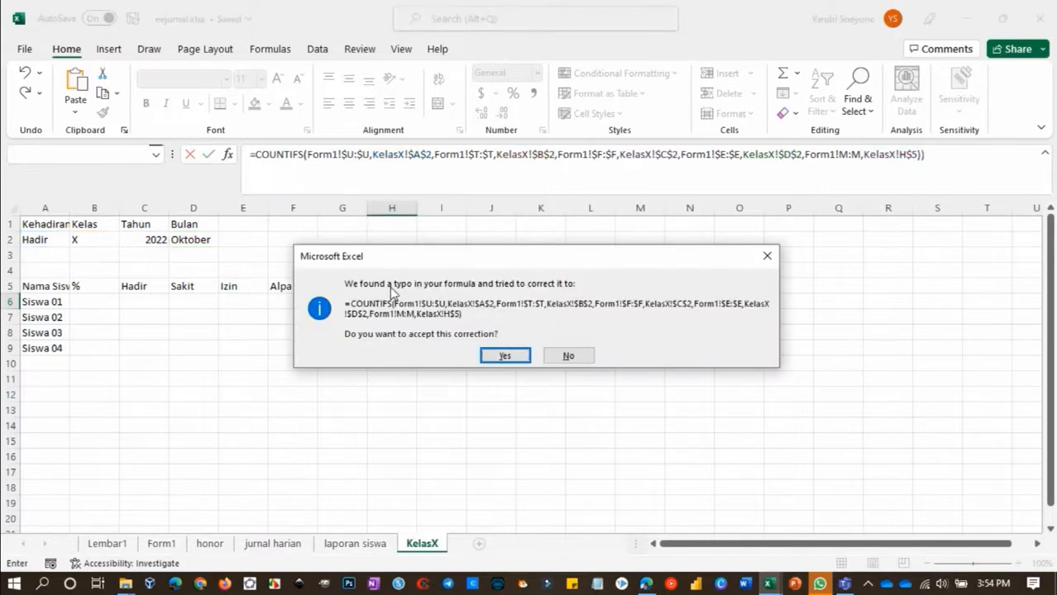
{"action": "key", "text": "Return"}
Try copying the H6 formula across to I6 and inspect the copied references
{"action": "left_click", "coordinate": [402, 301]}
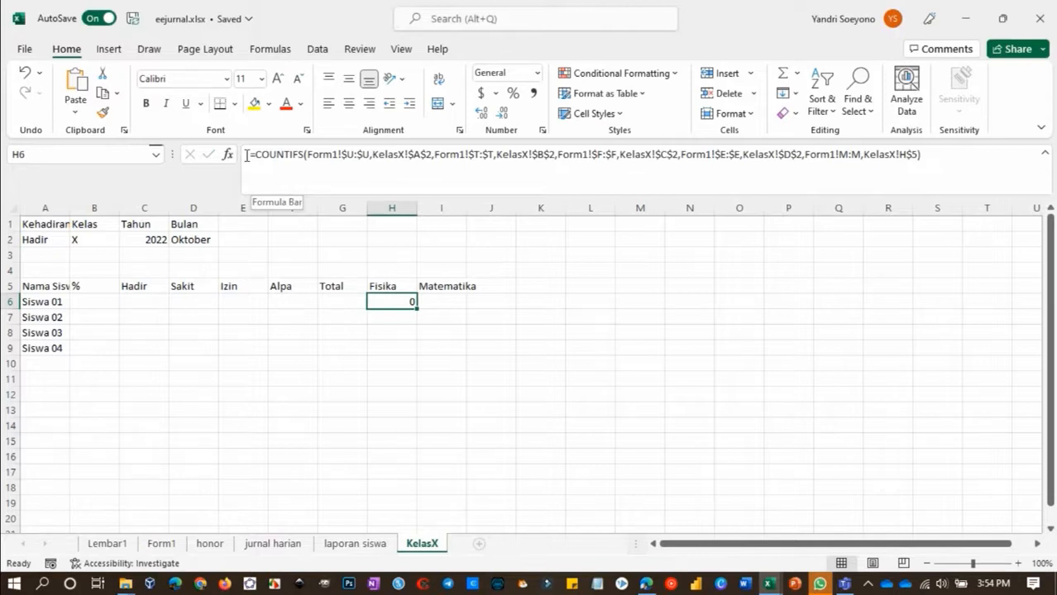
{"action": "left_click_drag", "start_coordinate": [416, 305], "coordinate": [457, 308]}
{"action": "left_click", "coordinate": [452, 305]}
{"action": "key", "text": "Left"}
{"action": "key", "text": "Right"}
{"action": "key", "text": "Left"}
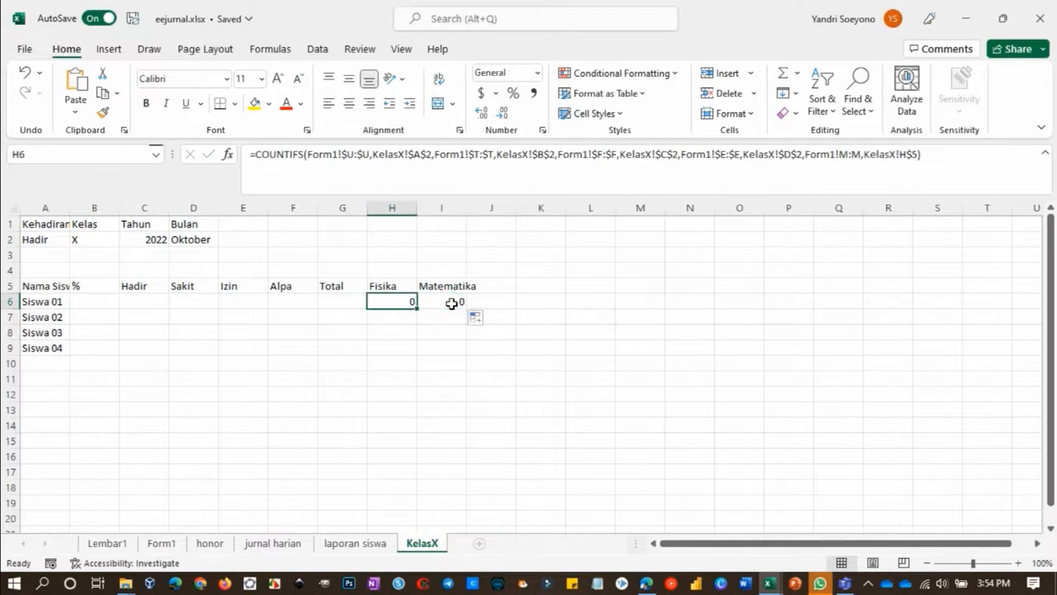
{"action": "key", "text": "Right"}
{"action": "double_click", "coordinate": [452, 303]}
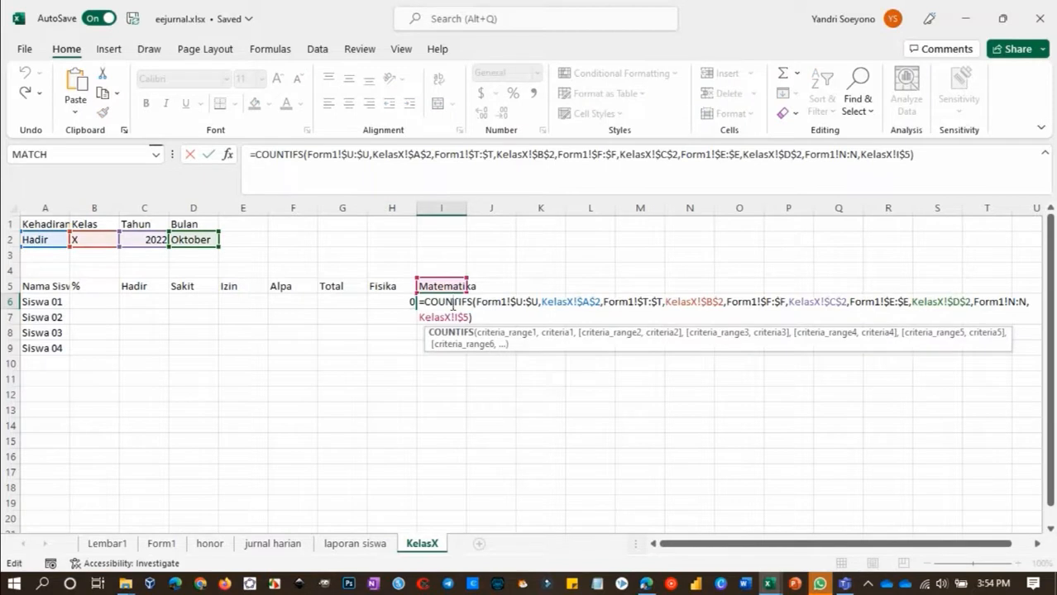
{"action": "key", "text": "Escape"}
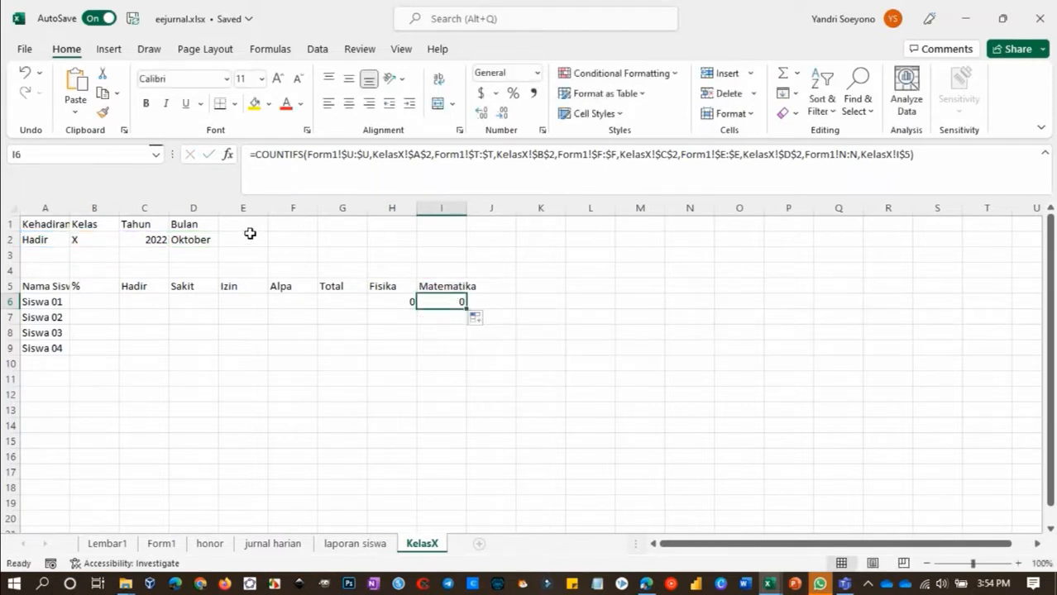
Compare the formulas in H6 and I6 and clear the copy in I6
{"action": "left_click", "coordinate": [402, 302]}
{"action": "key", "text": "Right"}
{"action": "left_click", "coordinate": [401, 303]}
{"action": "key", "text": "Right"}
{"action": "left_click", "coordinate": [401, 302]}
{"action": "key", "text": "Right"}
Make the subject range absolute as Form1!$M:$M in H6 and copy the formula across to I6
{"action": "left_click", "coordinate": [401, 303]}
{"action": "left_click", "coordinate": [852, 155]}
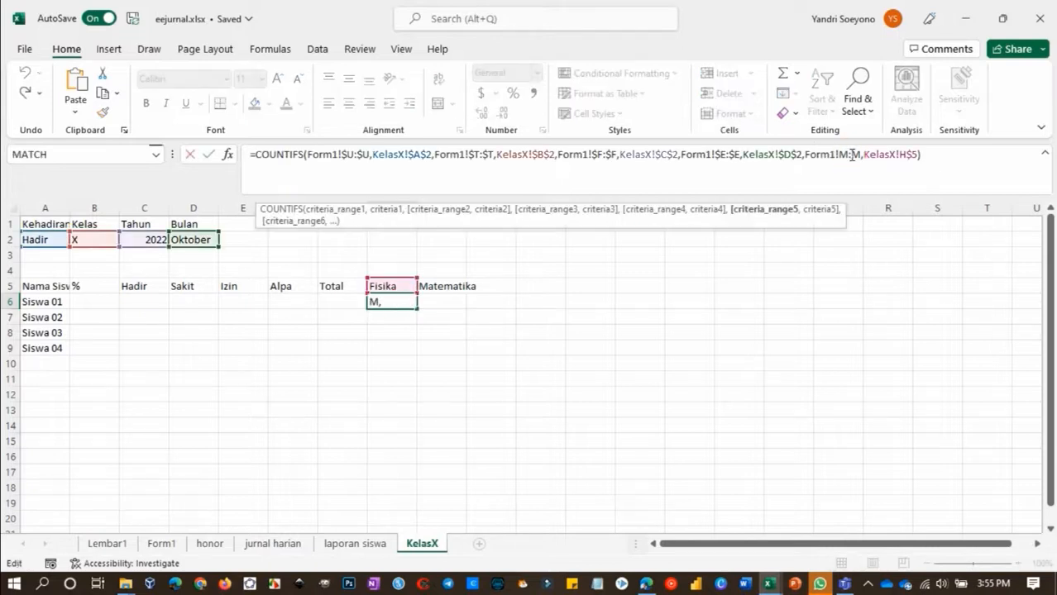
{"action": "key", "text": "F4"}
{"action": "key", "text": "Return"}
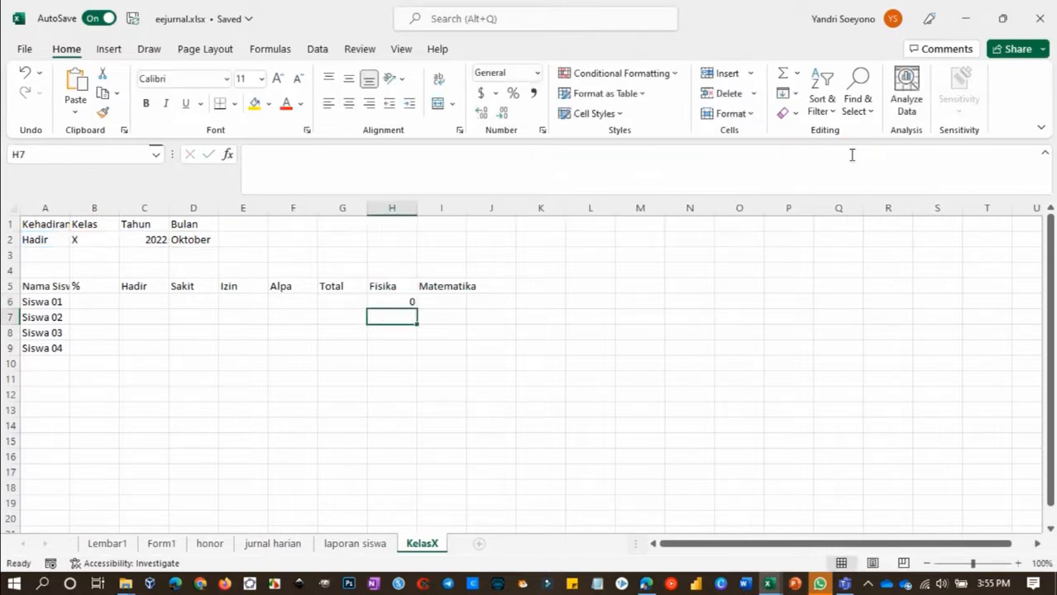
{"action": "left_click", "coordinate": [412, 306]}
{"action": "left_click_drag", "start_coordinate": [412, 307], "coordinate": [459, 304]}
{"action": "left_click", "coordinate": [403, 316]}
Copy the full COUNTIFS formula text from H6 without changing the cell
{"action": "left_click", "coordinate": [393, 303]}
{"action": "left_click", "coordinate": [244, 154]}
{"action": "key", "text": "shift+End"}
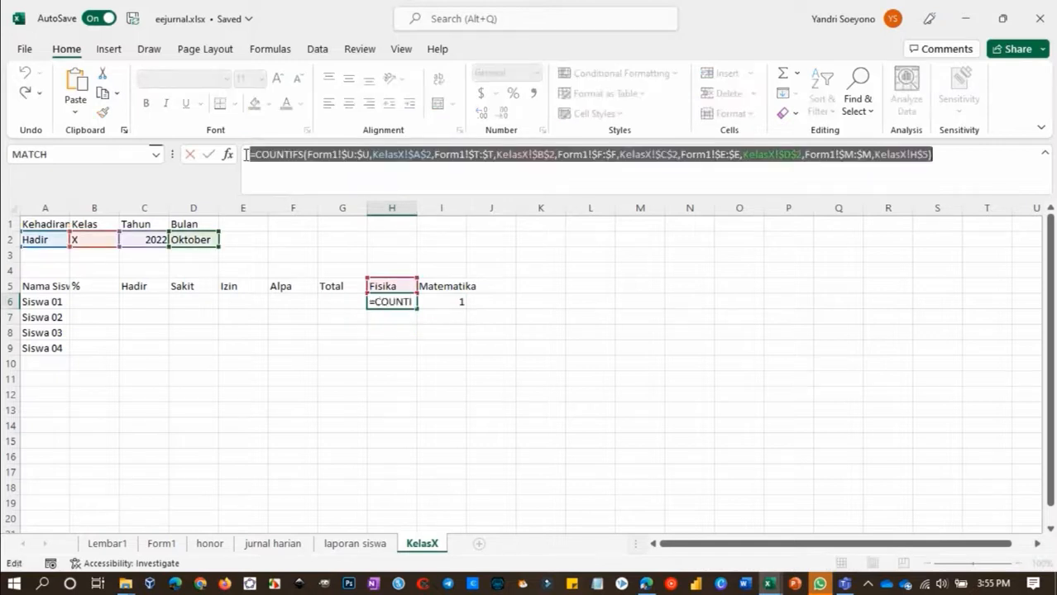
{"action": "key", "text": "ctrl+c"}
{"action": "key", "text": "Escape"}
{"action": "left_click", "coordinate": [385, 314]}
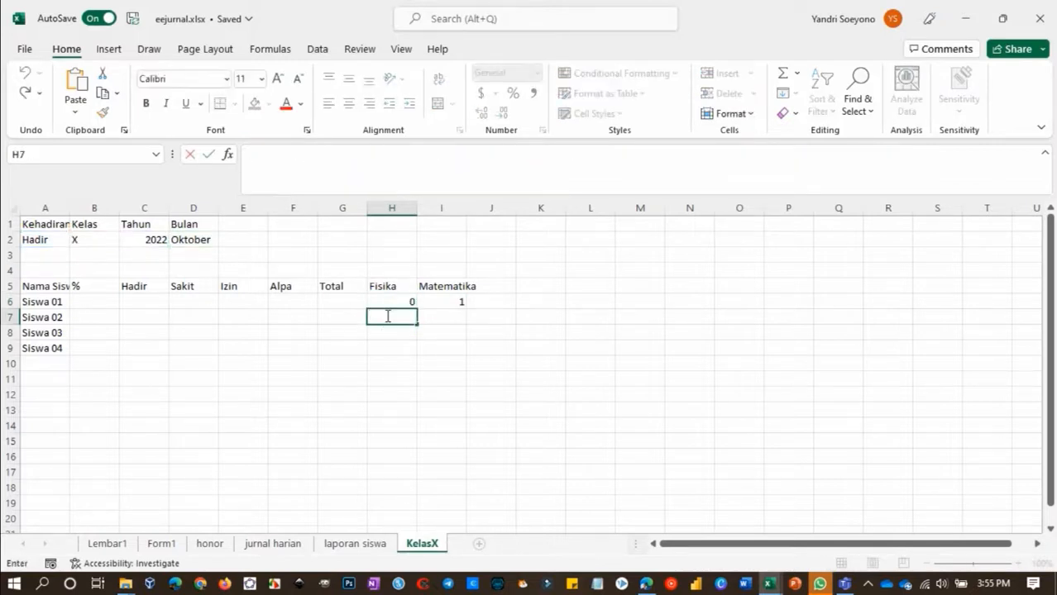
{"action": "key", "text": "ctrl+v"}
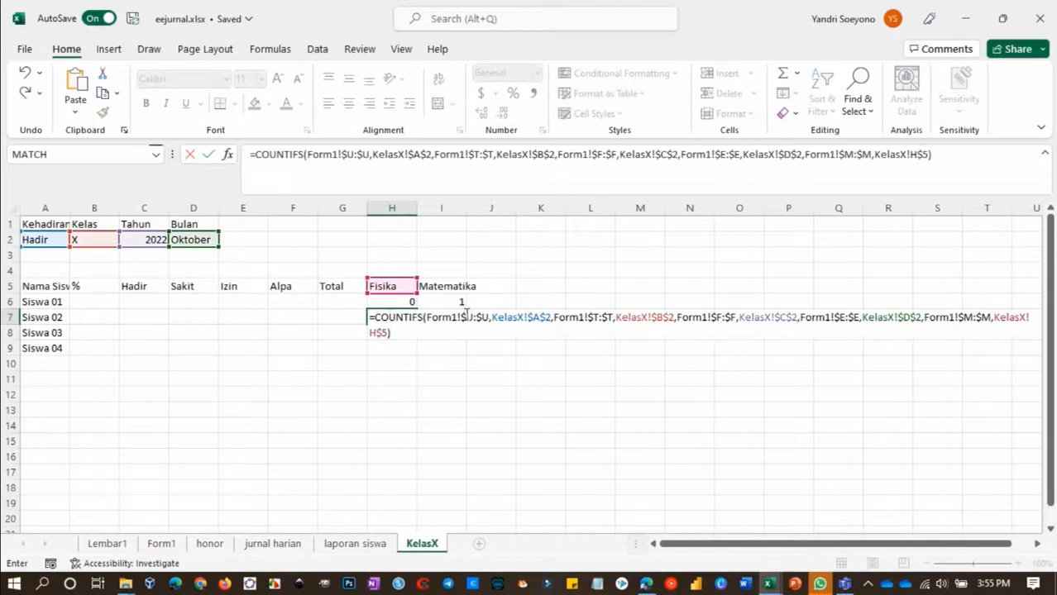
{"action": "key", "text": "Escape"}
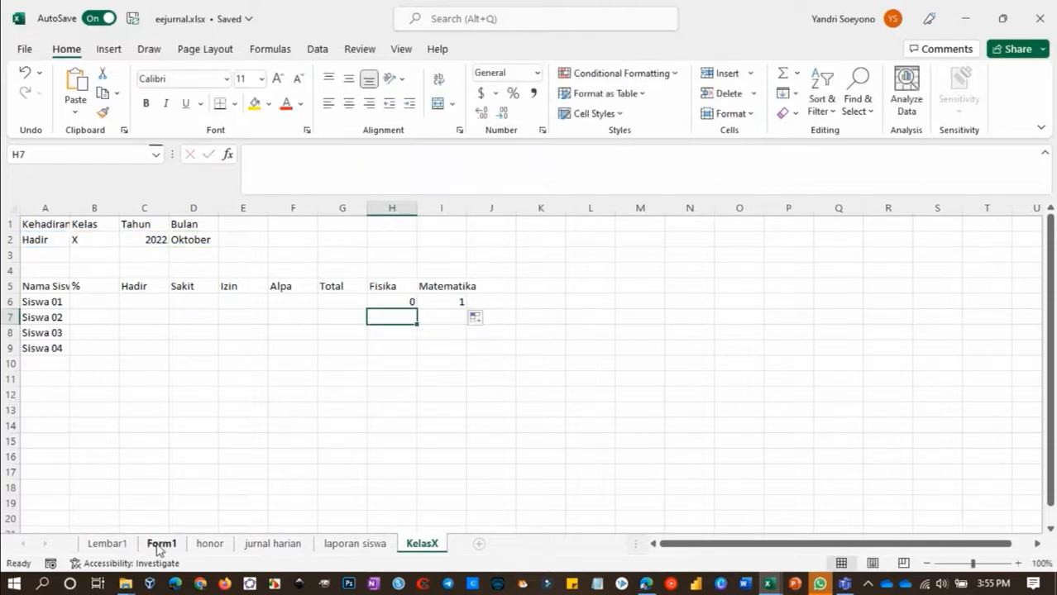
Locate the Siswa 02 column on Form1 and paste the copied COUNTIFS formula into H7 on KelasX
{"action": "left_click", "coordinate": [160, 544]}
{"action": "scroll", "coordinate": [873, 238], "scroll_direction": "right", "scroll_amount": 3}
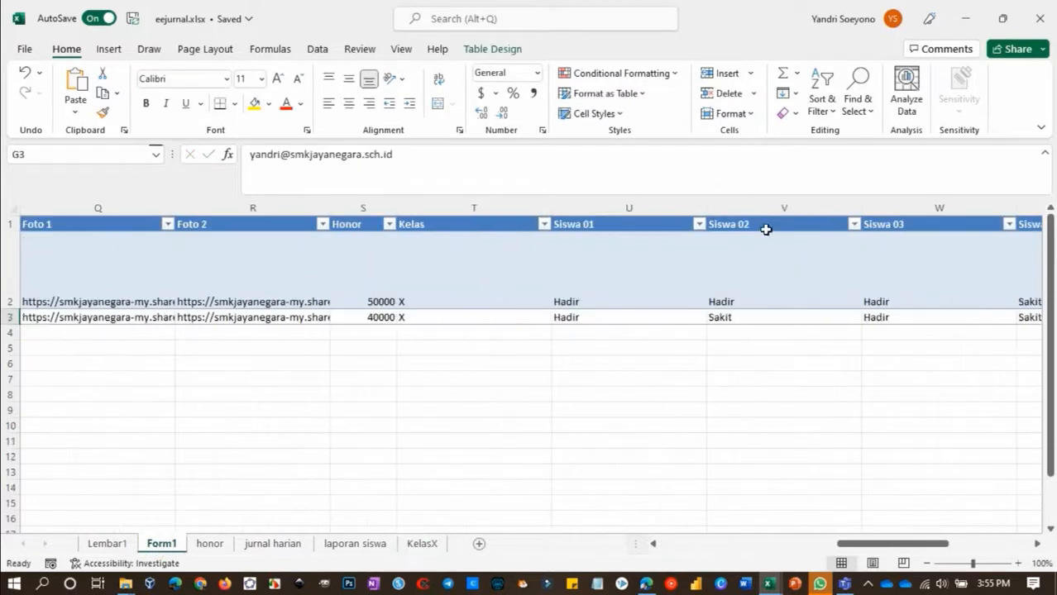
{"action": "left_click", "coordinate": [759, 206]}
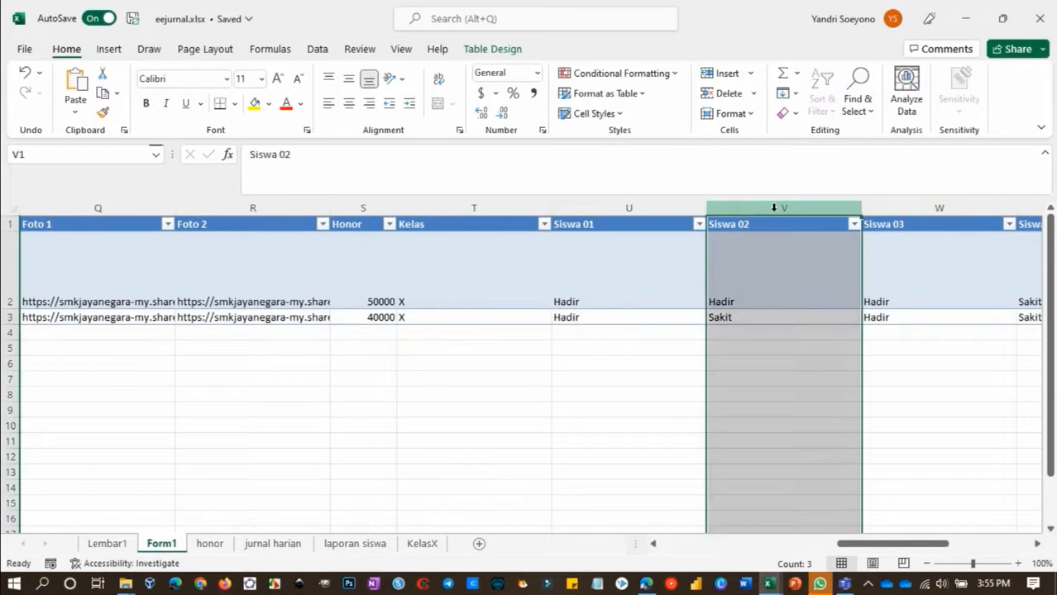
{"action": "left_click", "coordinate": [408, 544]}
{"action": "left_click", "coordinate": [348, 178]}
{"action": "key", "text": "ctrl+v"}
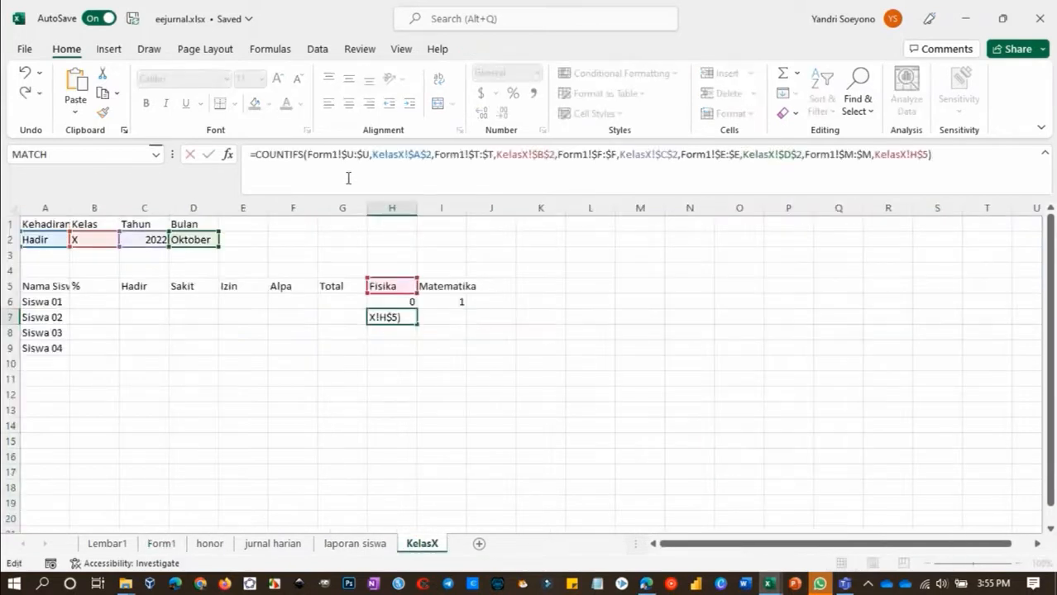
Change the first criteria range in H7 to Form1!$V:$V and copy the formula across to I7
{"action": "left_click", "coordinate": [348, 154]}
{"action": "type", "text": "V"}
{"action": "left_click_drag", "start_coordinate": [362, 154], "coordinate": [368, 155]}
{"action": "type", "text": "V"}
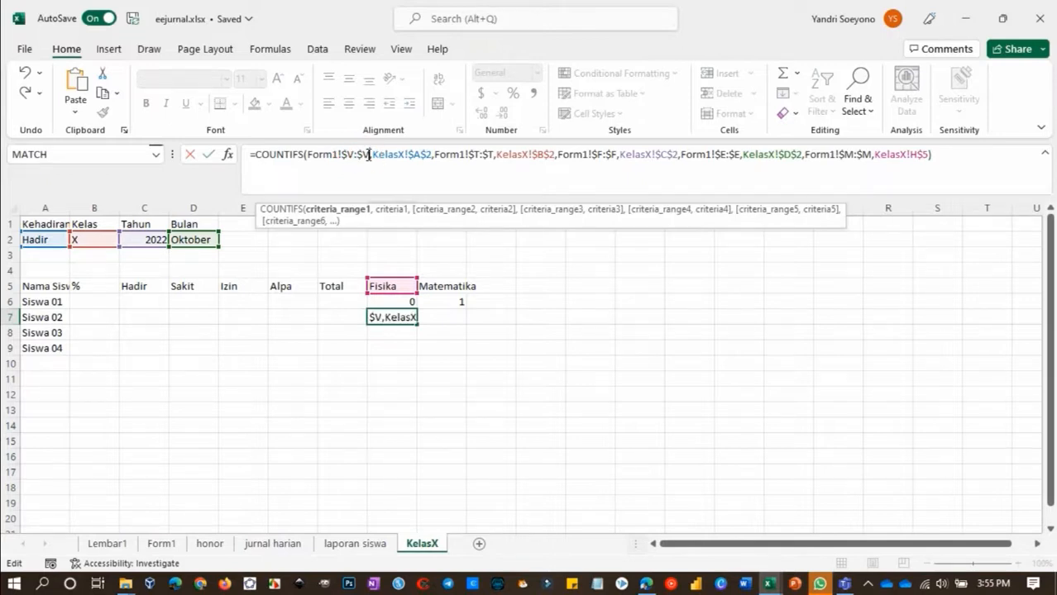
{"action": "key", "text": "Return"}
{"action": "left_click", "coordinate": [405, 313]}
{"action": "left_click_drag", "start_coordinate": [416, 323], "coordinate": [456, 326]}
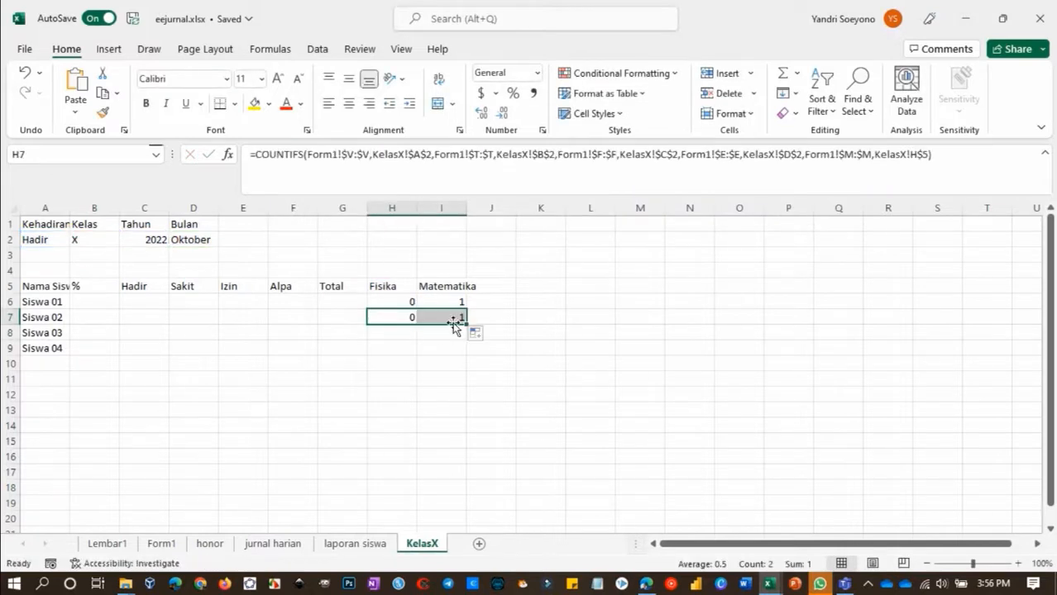
Paste the COUNTIFS formula into H8 for Siswa 03 and change its attendance column to W
{"action": "double_click", "coordinate": [399, 333]}
{"action": "key", "text": "ctrl+v"}
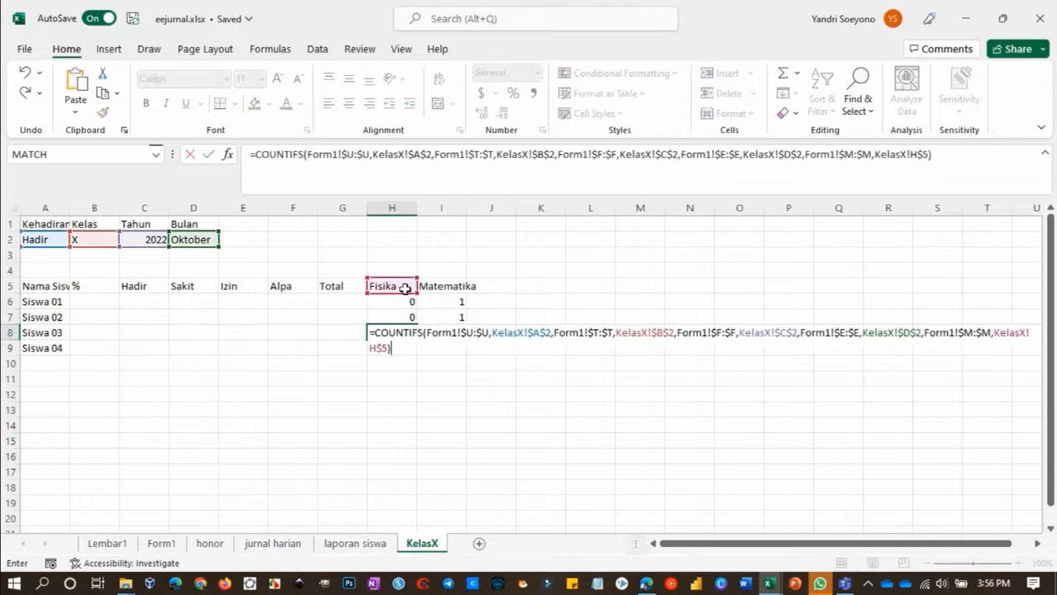
{"action": "double_click", "coordinate": [345, 155]}
{"action": "type", "text": "W"}
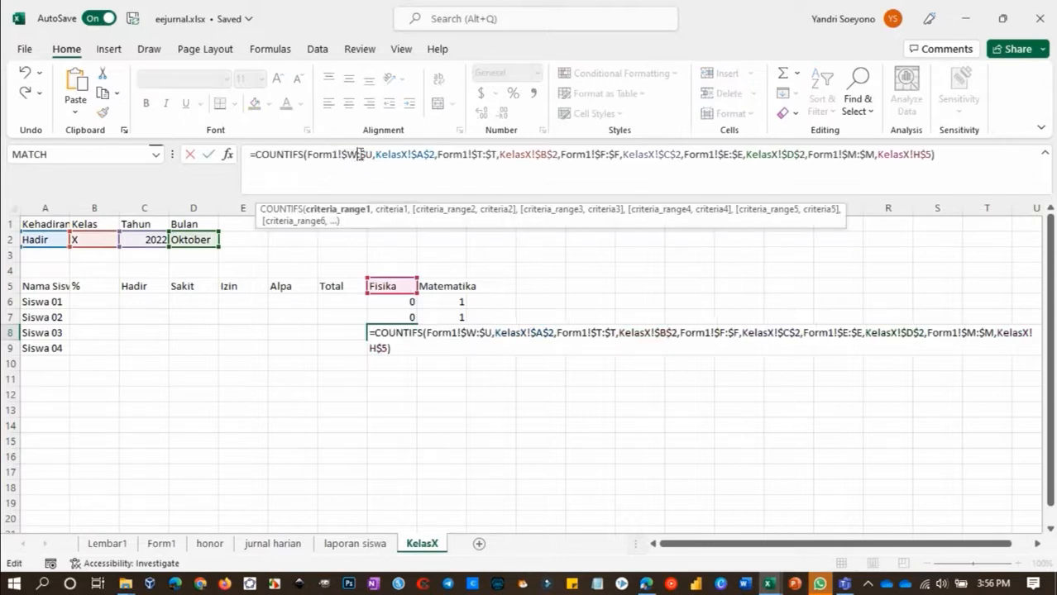
{"action": "key", "text": "Return"}
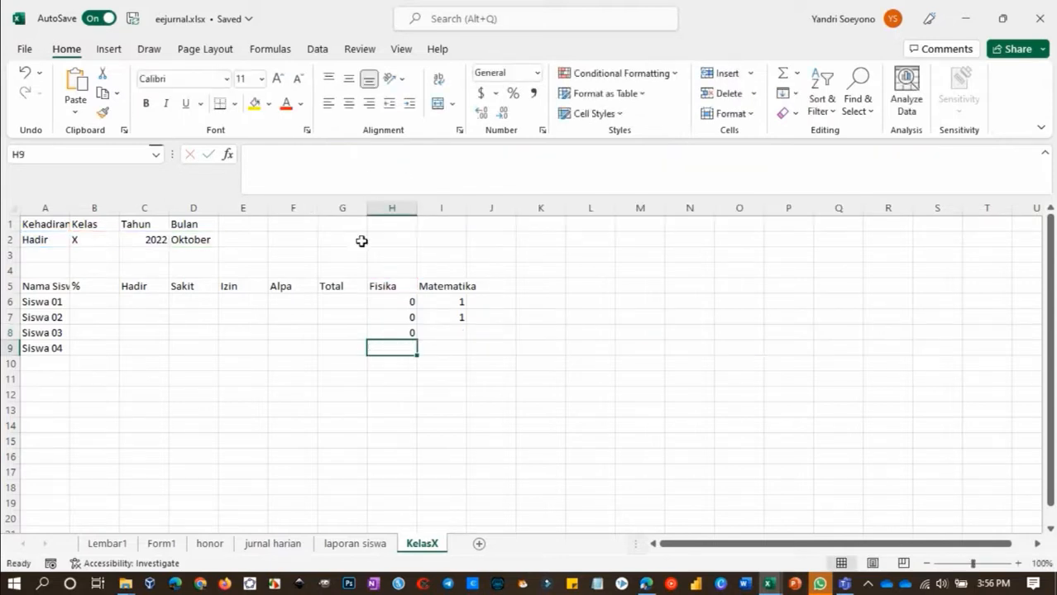
Paste the COUNTIFS formula into H9, change its first criteria range to Form1!$X:$X, and copy H8:H9 across to column I
{"action": "double_click", "coordinate": [401, 344]}
{"action": "key", "text": "ctrl+v"}
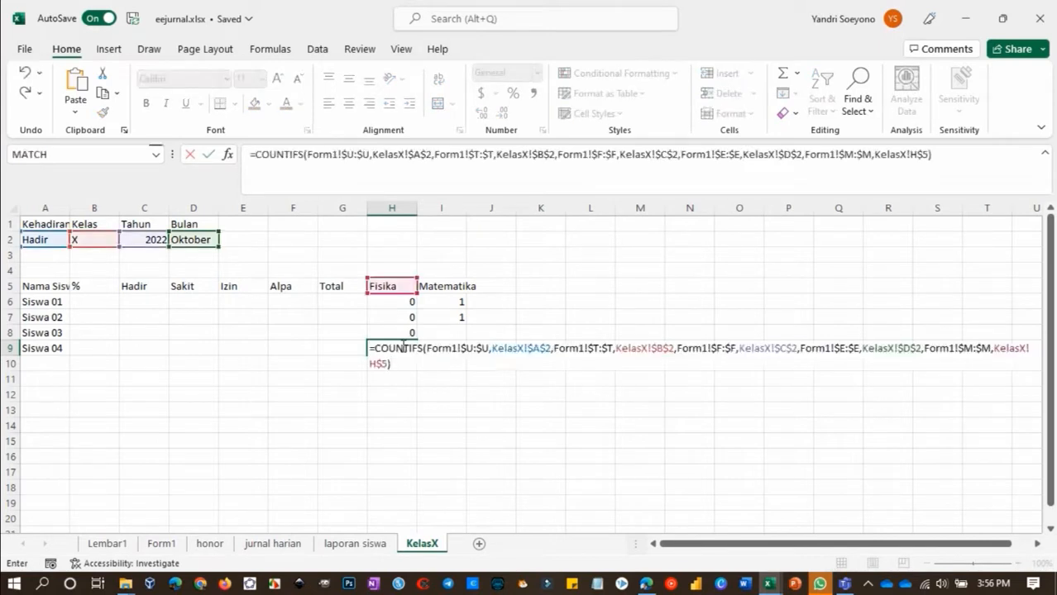
{"action": "left_click_drag", "start_coordinate": [349, 154], "coordinate": [352, 155]}
{"action": "type", "text": "X"}
{"action": "key", "text": "Right"}
{"action": "key", "text": "Right"}
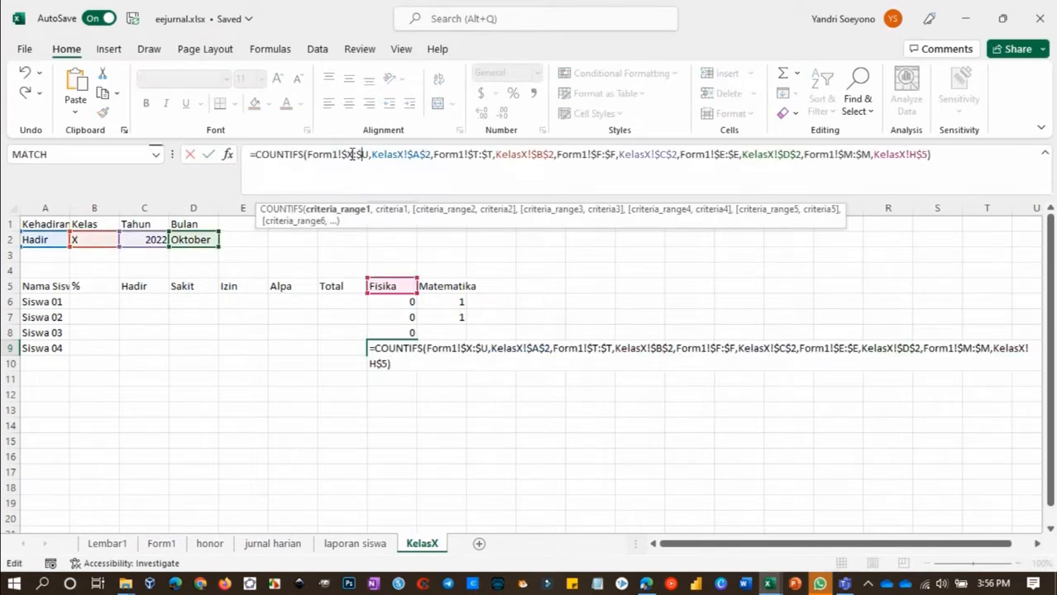
{"action": "key", "text": "Delete"}
{"action": "key", "text": "Return"}
{"action": "left_click_drag", "start_coordinate": [405, 336], "coordinate": [459, 358]}
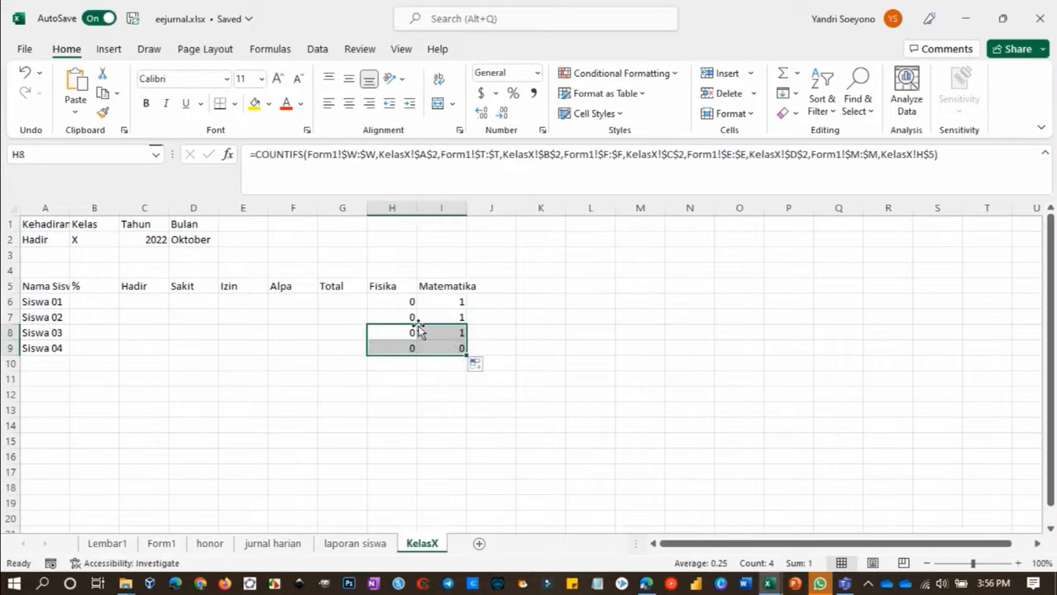
Try November as the month in D2 and undo that change
{"action": "left_click", "coordinate": [379, 317]}
{"action": "left_click", "coordinate": [196, 239]}
{"action": "type", "text": "N"}
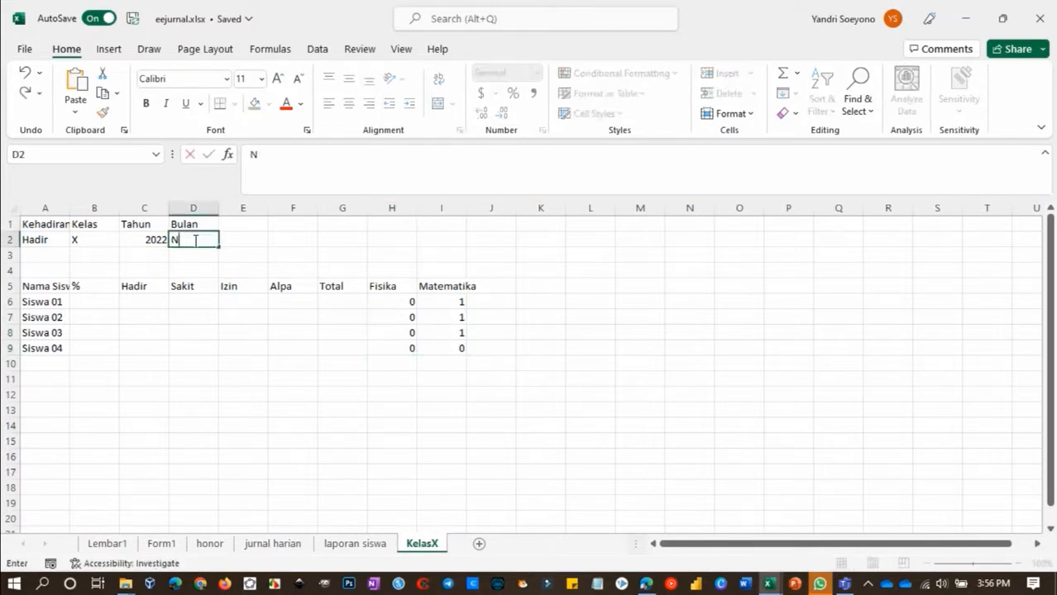
{"action": "type", "text": "ovember"}
{"action": "key", "text": "Return"}
{"action": "left_click", "coordinate": [194, 240]}
{"action": "key", "text": "ctrl+z"}
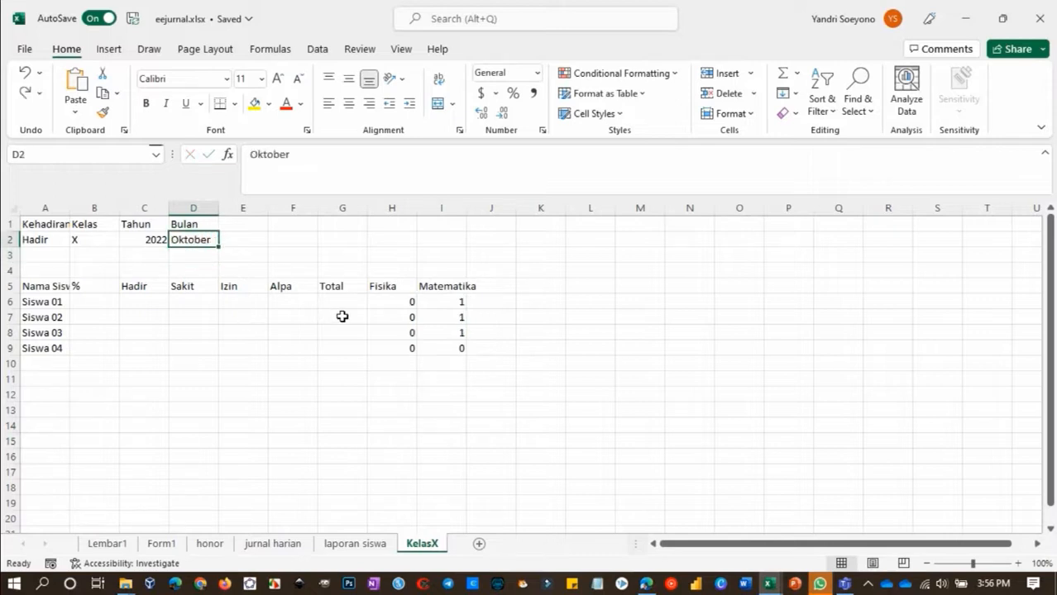
Paste the Siswa 01 COUNTIFS formula into C6 and change its first criterion to KelasX!$C$5
{"action": "left_click", "coordinate": [157, 300]}
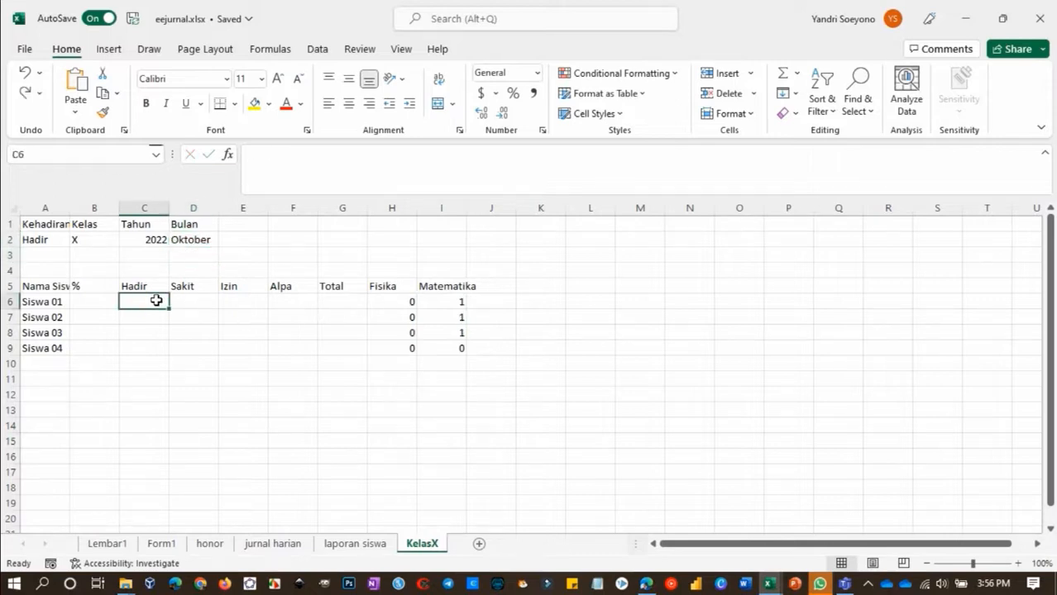
{"action": "left_click", "coordinate": [410, 302]}
{"action": "left_click", "coordinate": [143, 299]}
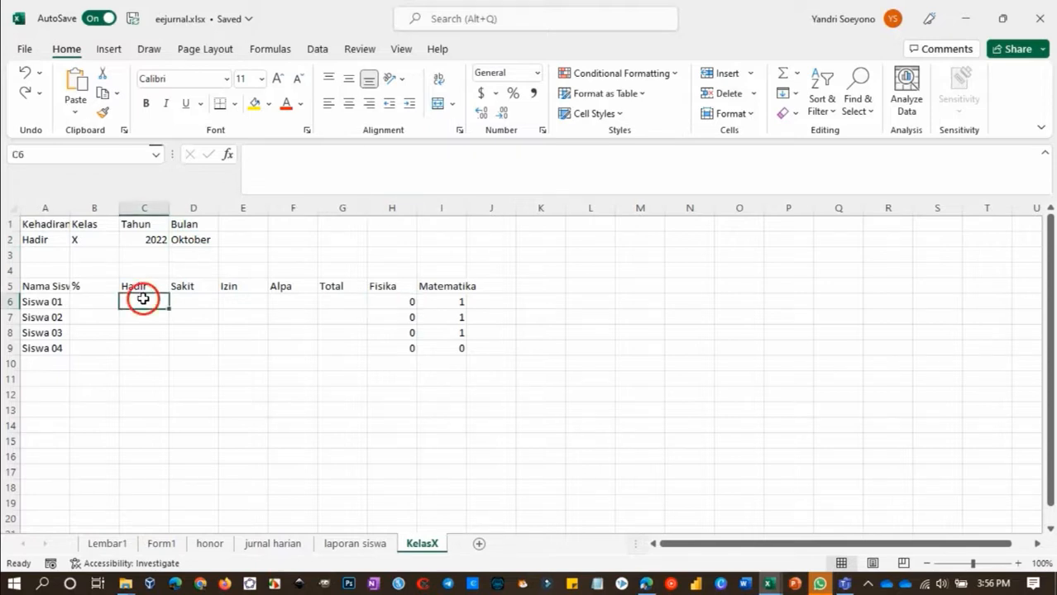
{"action": "key", "text": "ctrl+v"}
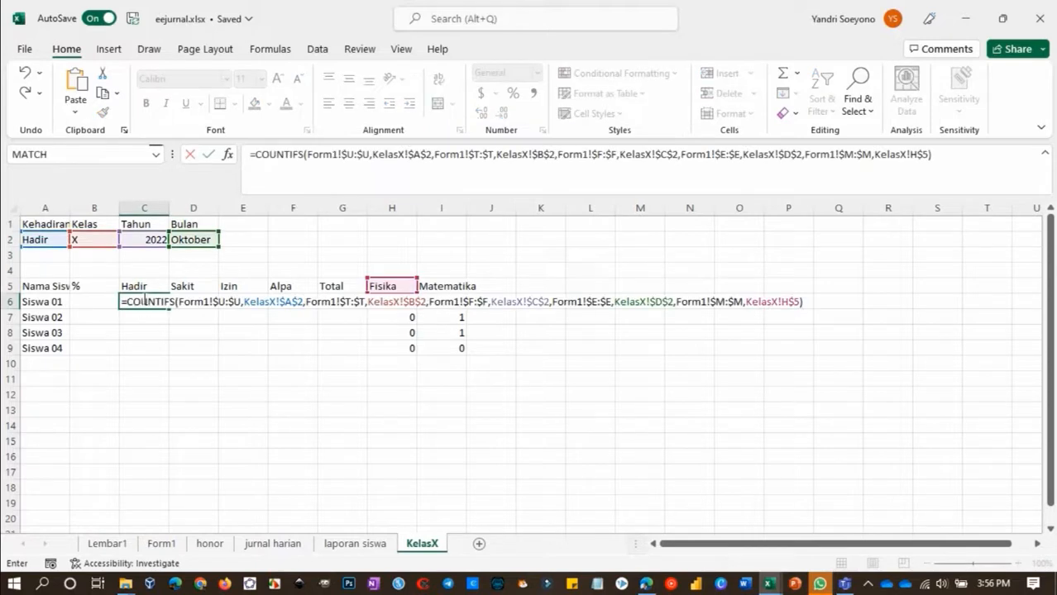
{"action": "left_click", "coordinate": [289, 303]}
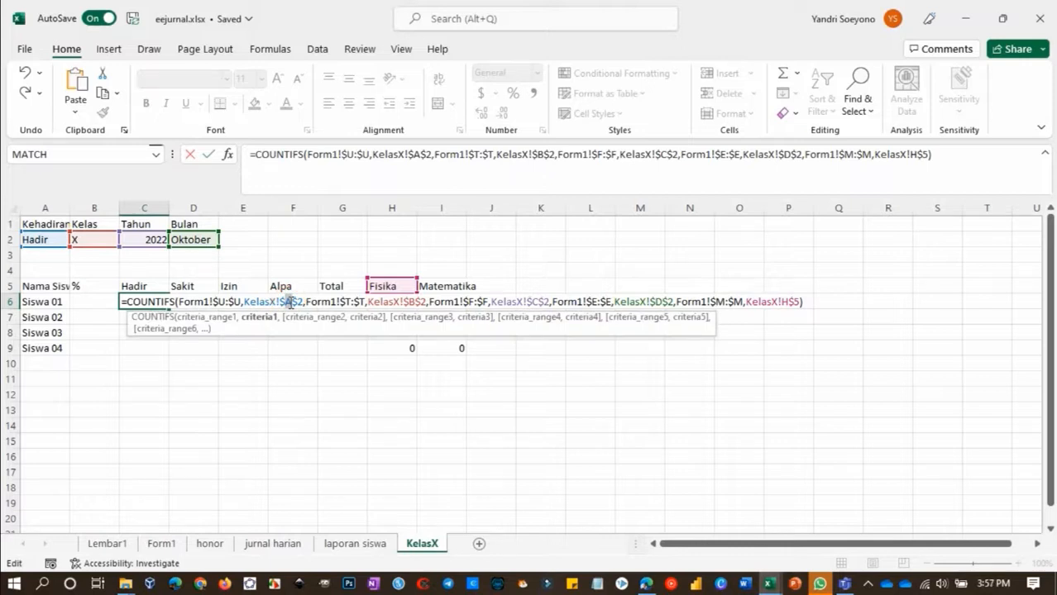
{"action": "type", "text": "C"}
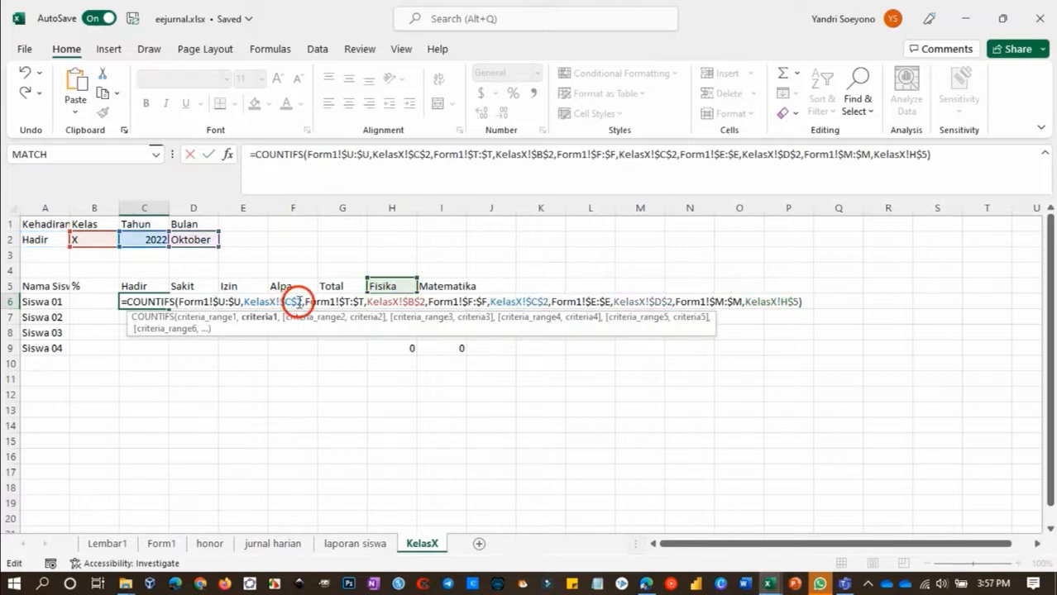
{"action": "left_click", "coordinate": [300, 302]}
{"action": "key", "text": "Return"}
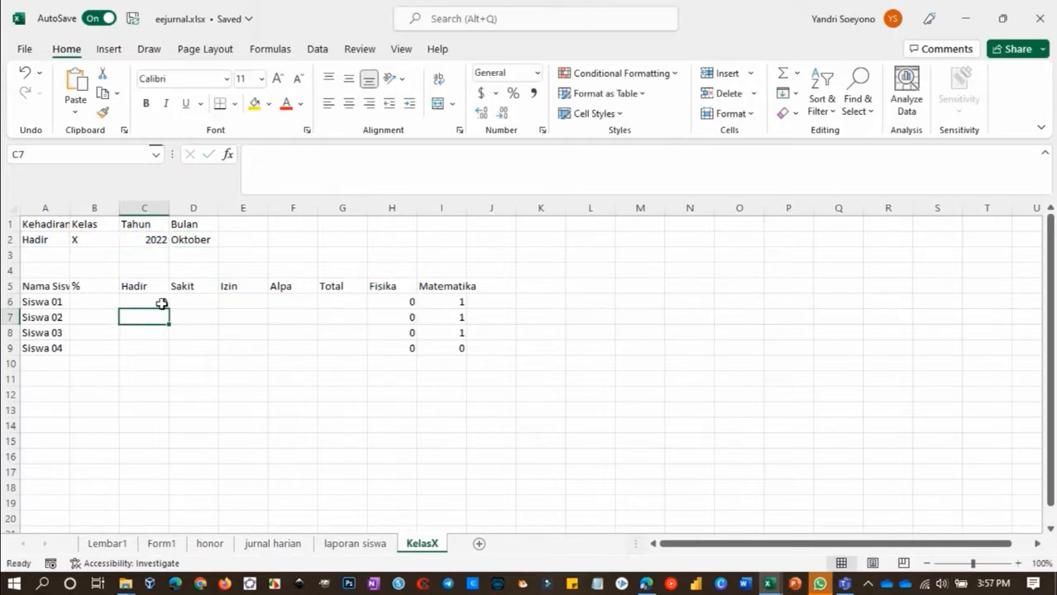
{"action": "left_click", "coordinate": [157, 302]}
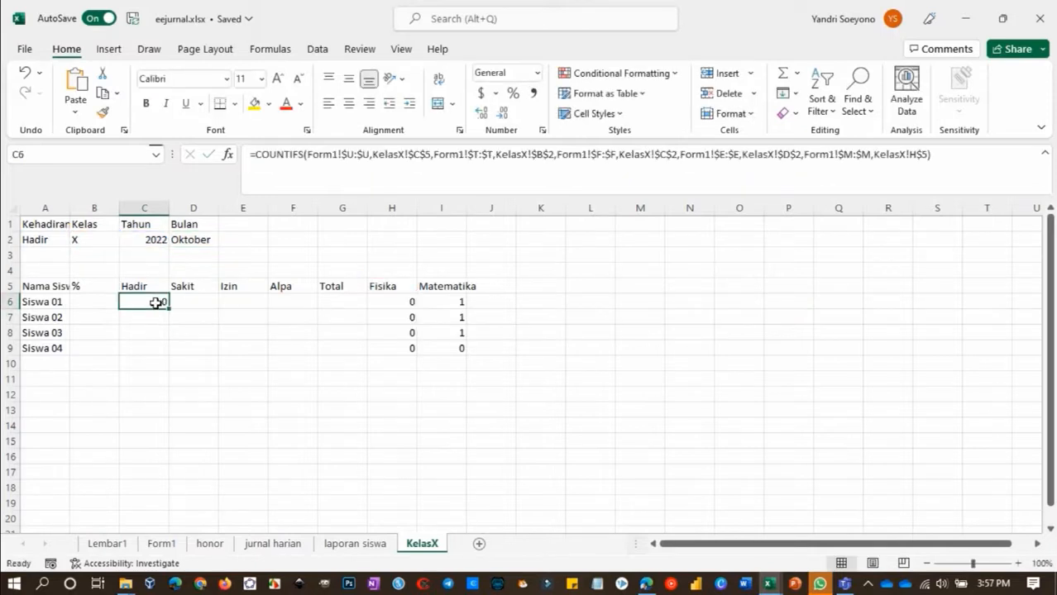
Copy the COUNTIFS formula text from H7 into C7 and change its first criterion to KelasX!$C$5
{"action": "left_click", "coordinate": [391, 317]}
{"action": "left_click_drag", "start_coordinate": [251, 155], "coordinate": [278, 207]}
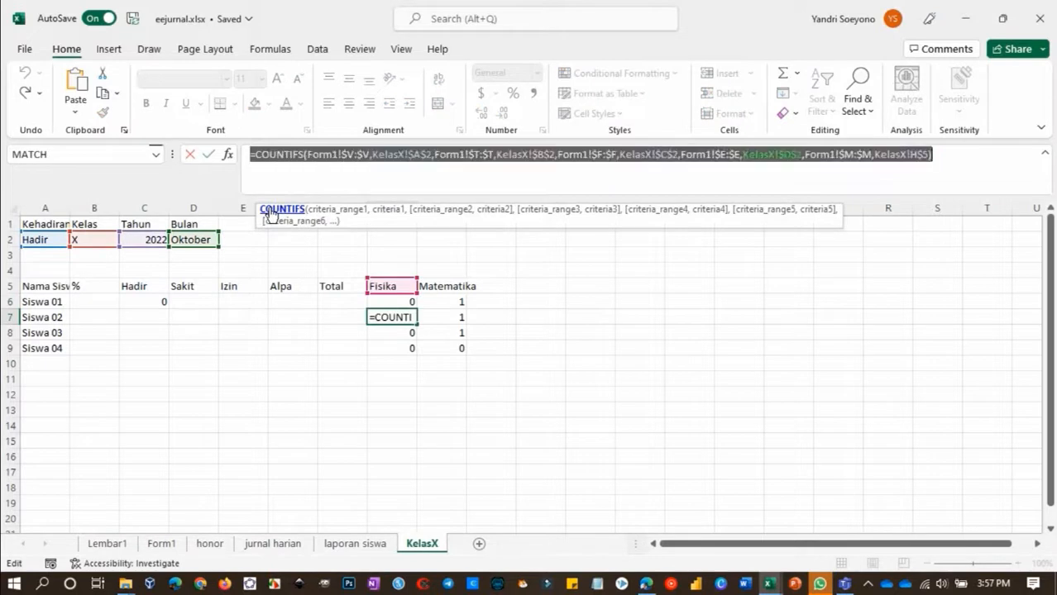
{"action": "key", "text": "Escape"}
{"action": "left_click", "coordinate": [159, 318]}
{"action": "key", "text": "ctrl+v"}
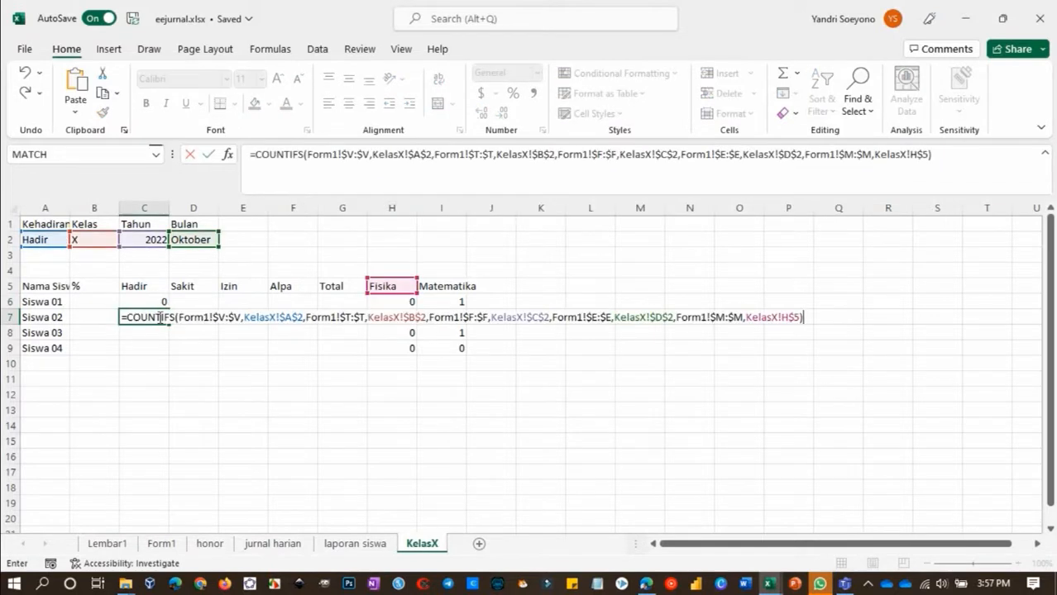
{"action": "left_click_drag", "start_coordinate": [287, 317], "coordinate": [302, 318]}
{"action": "type", "text": "C$5"}
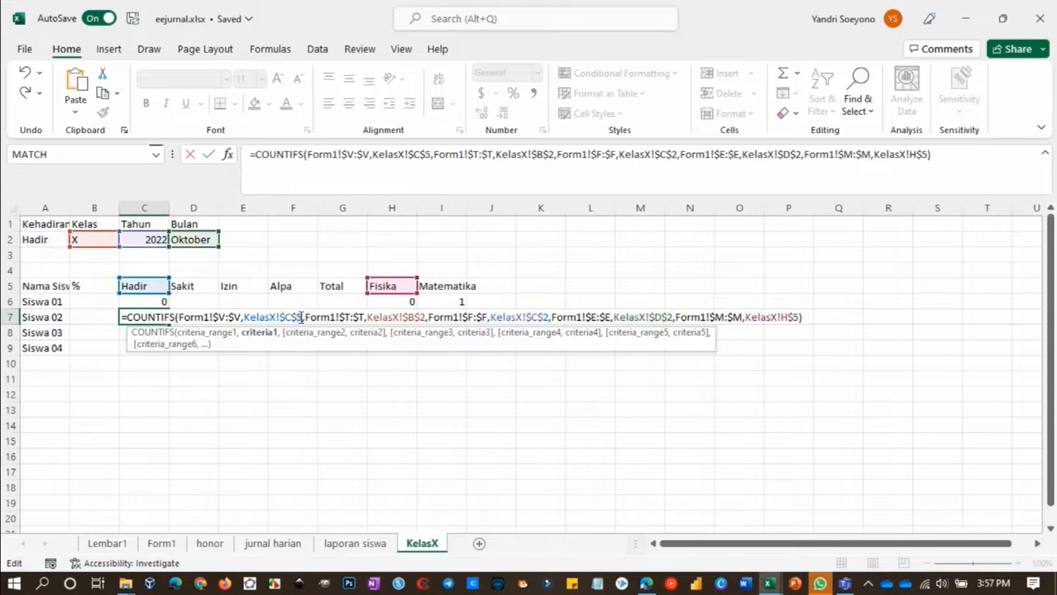
{"action": "key", "text": "Return"}
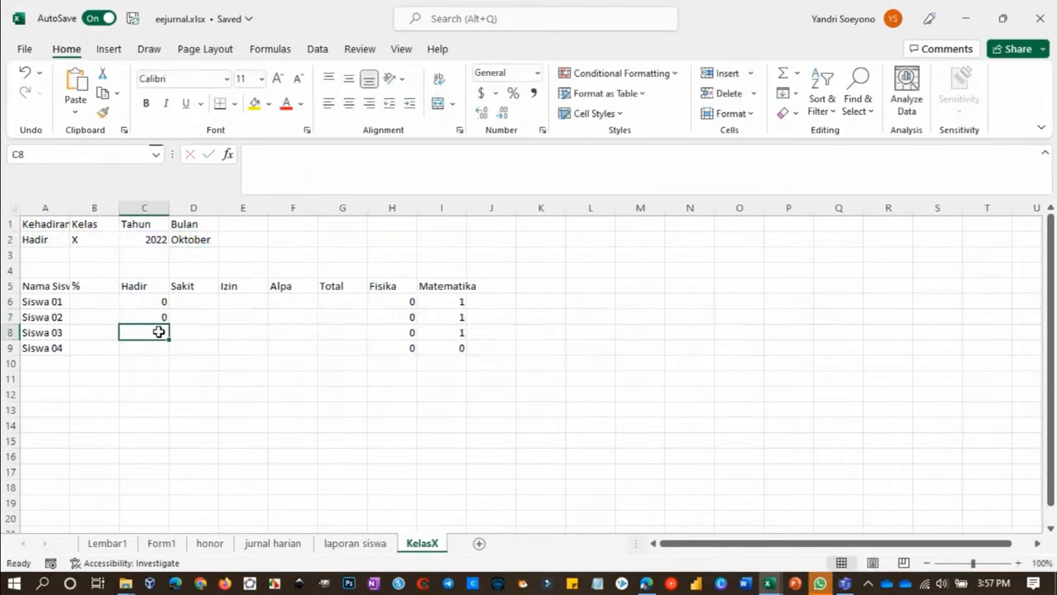
Change the first criterion in C6 to the mixed reference C$5 and copy the formula across to F6
{"action": "left_click", "coordinate": [155, 303]}
{"action": "double_click", "coordinate": [154, 303]}
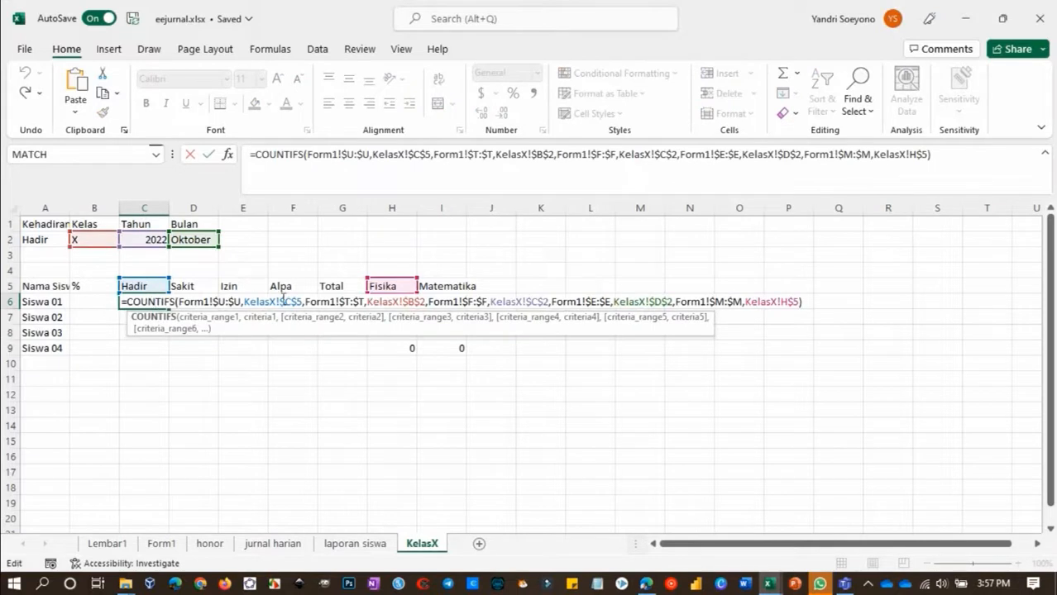
{"action": "left_click", "coordinate": [291, 302]}
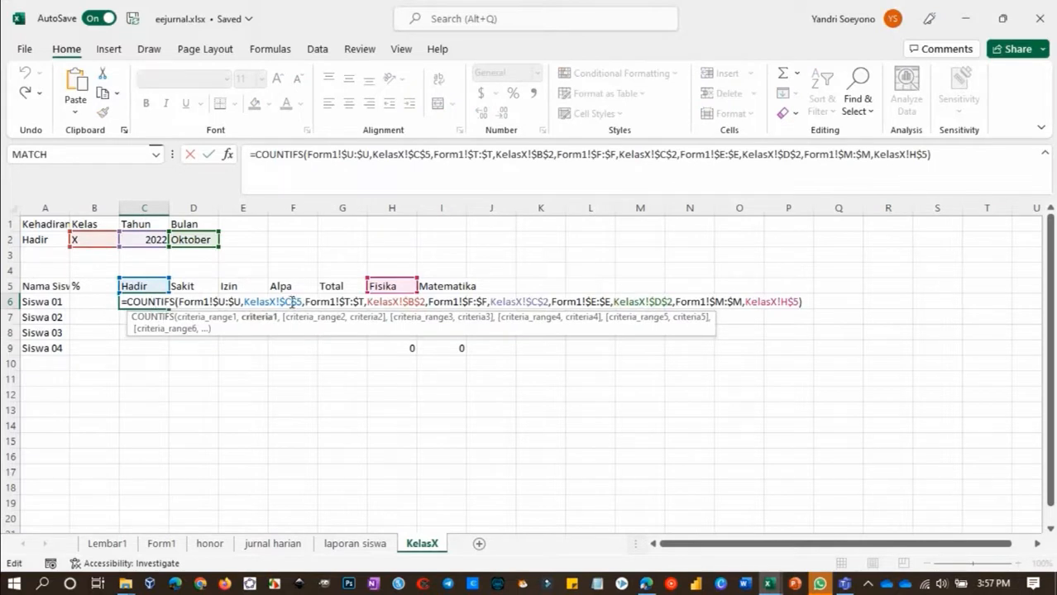
{"action": "key", "text": "F4"}
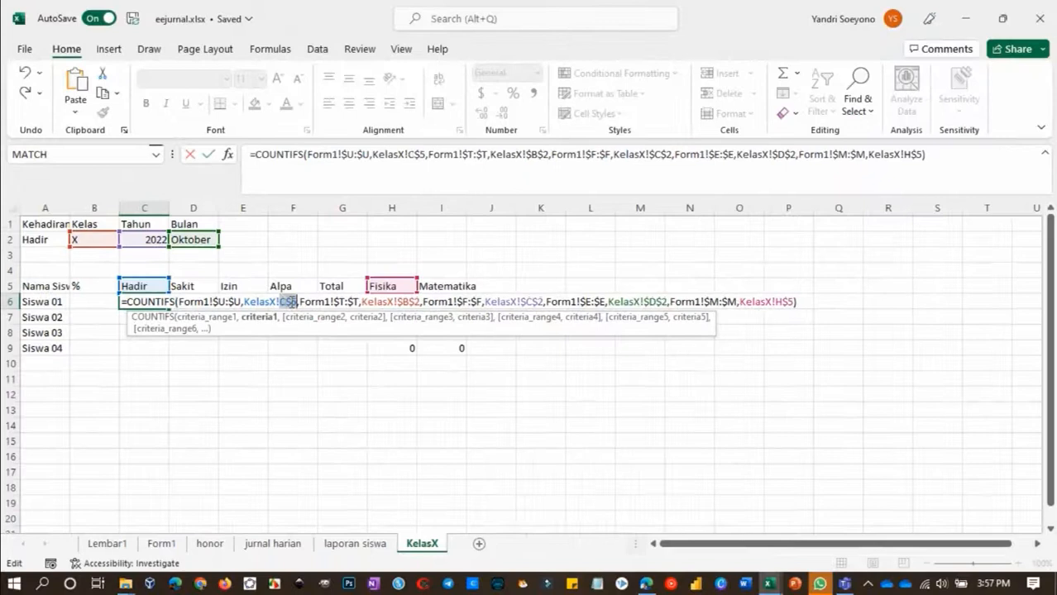
{"action": "key", "text": "Return"}
{"action": "left_click", "coordinate": [153, 302]}
{"action": "left_click_drag", "start_coordinate": [170, 309], "coordinate": [295, 308]}
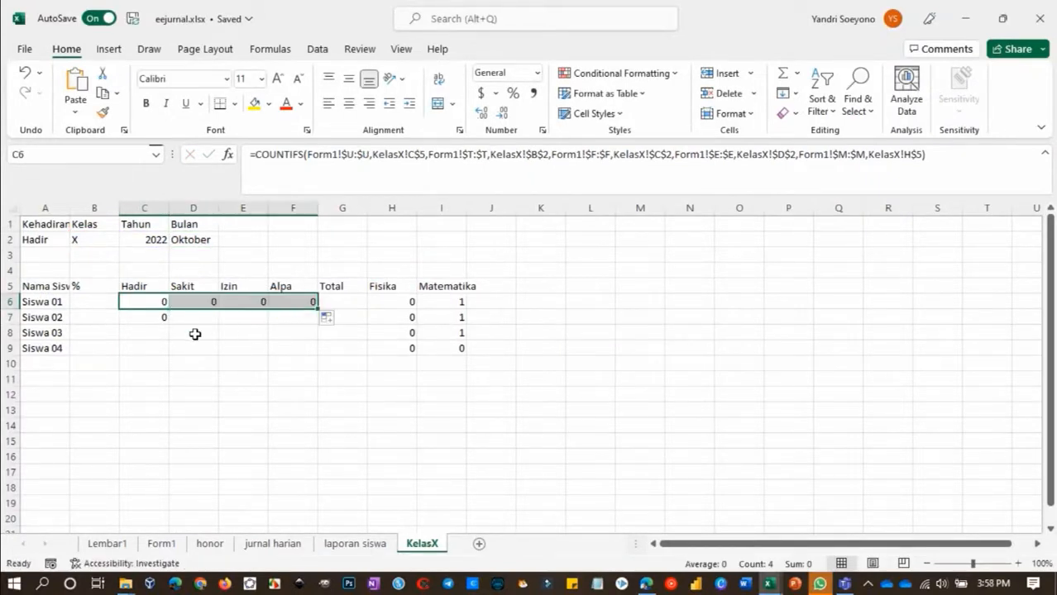
Copy the full COUNTIFS formula text from H9 without changing the cell
{"action": "left_click", "coordinate": [162, 319]}
{"action": "key", "text": "ctrl+d"}
{"action": "left_click", "coordinate": [398, 349]}
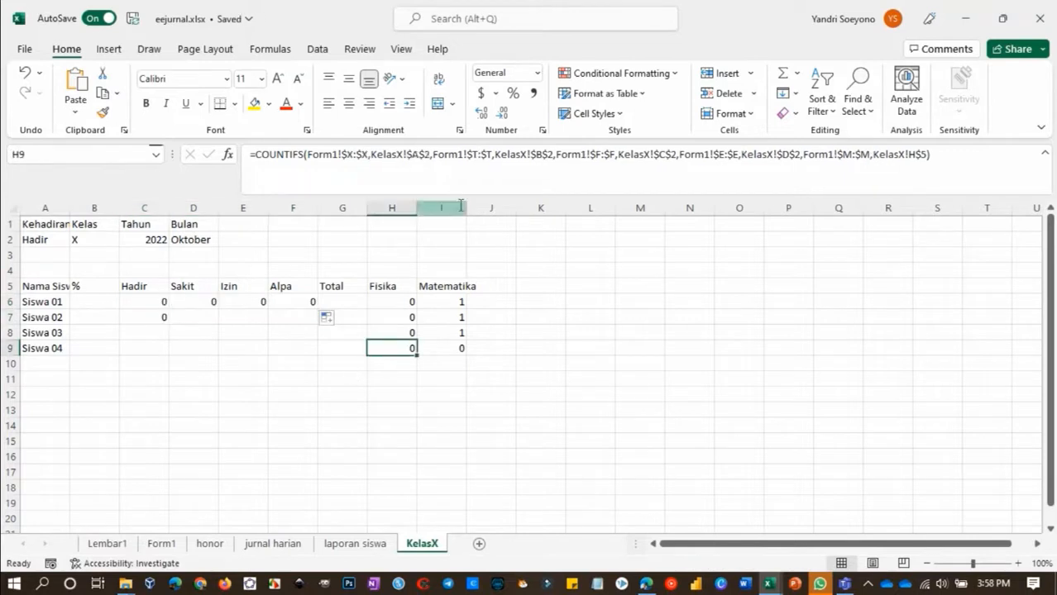
{"action": "left_click", "coordinate": [381, 176]}
{"action": "triple_click", "coordinate": [382, 176]}
{"action": "key", "text": "ctrl+c"}
{"action": "key", "text": "Escape"}
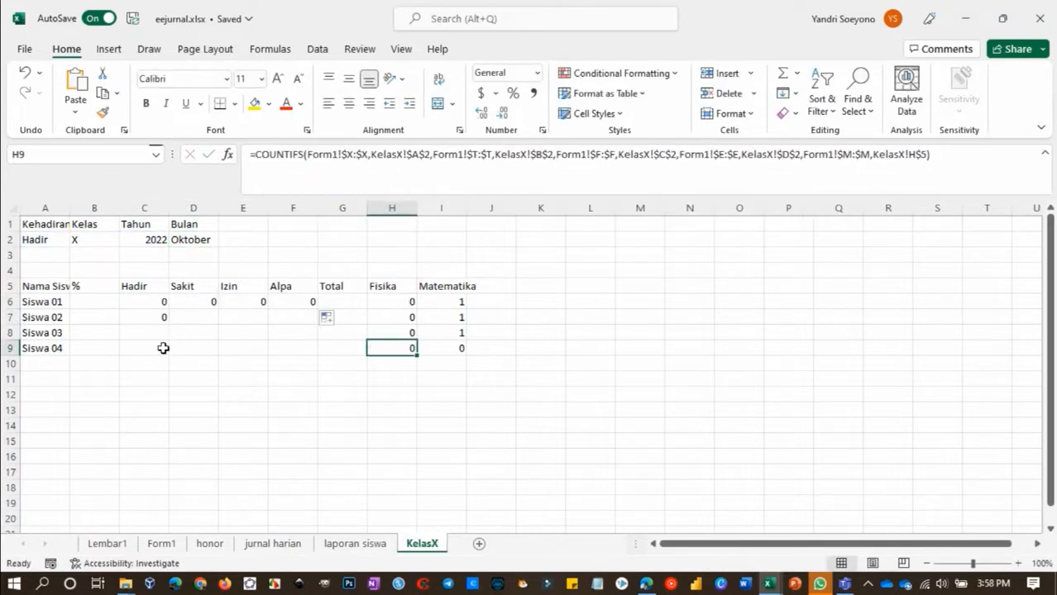
Paste the formula into C9, change its first criterion to KelasX!C$5, and copy it across to F9
{"action": "left_click", "coordinate": [158, 349]}
{"action": "key", "text": "ctrl+v"}
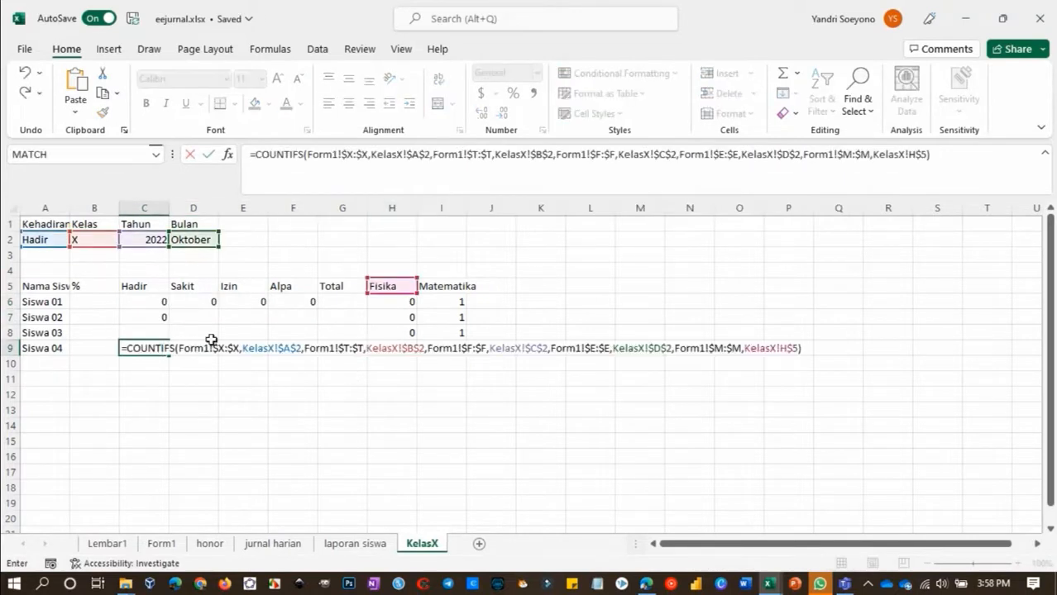
{"action": "left_click", "coordinate": [288, 348]}
{"action": "type", "text": "C"}
{"action": "left_click_drag", "start_coordinate": [296, 349], "coordinate": [300, 350]}
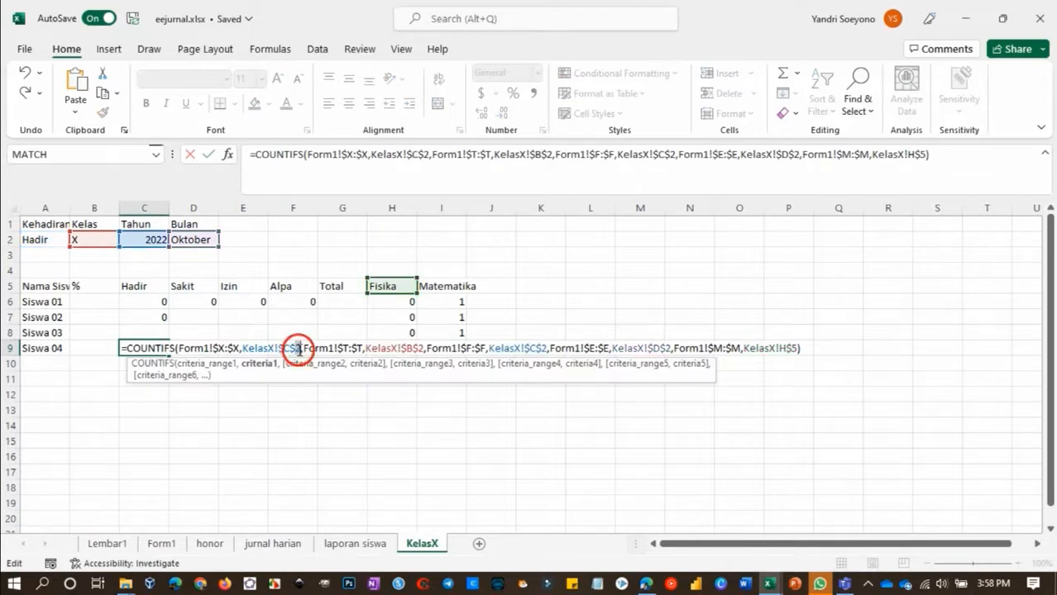
{"action": "type", "text": "5"}
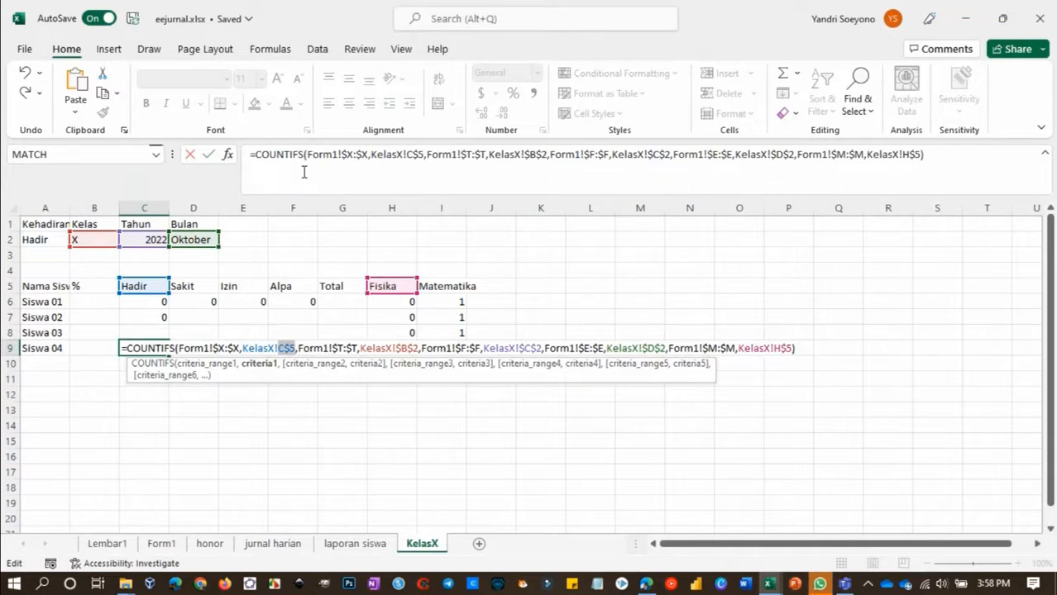
{"action": "key", "text": "Return"}
{"action": "left_click", "coordinate": [148, 347]}
{"action": "left_click_drag", "start_coordinate": [169, 355], "coordinate": [298, 349]}
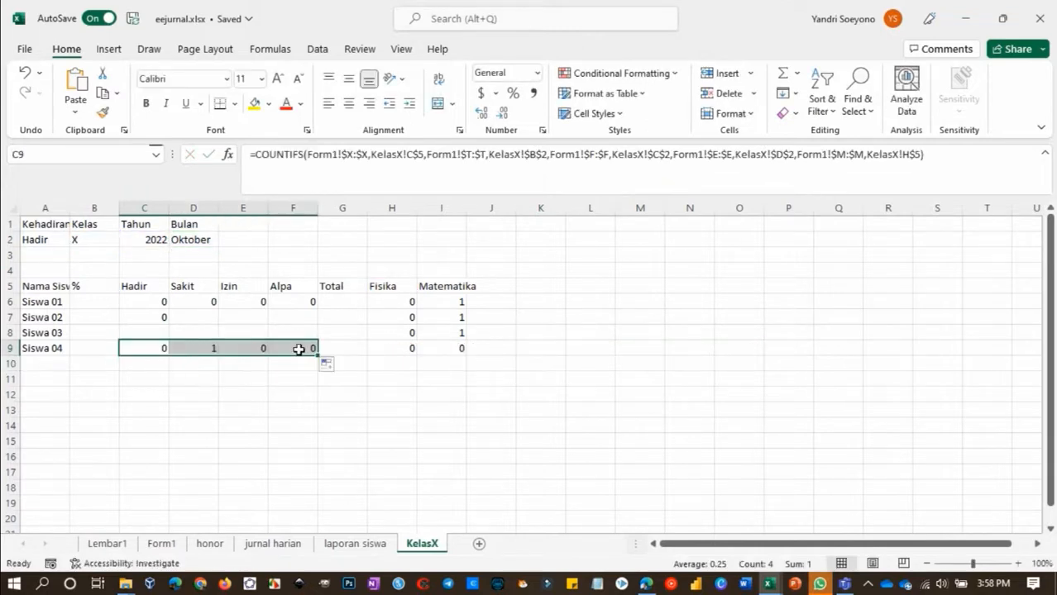
Copy the COUNTIFS formula text from H8 and paste it into C8 for Siswa 03
{"action": "left_click", "coordinate": [156, 332]}
{"action": "left_click", "coordinate": [402, 334]}
{"action": "double_click", "coordinate": [403, 335]}
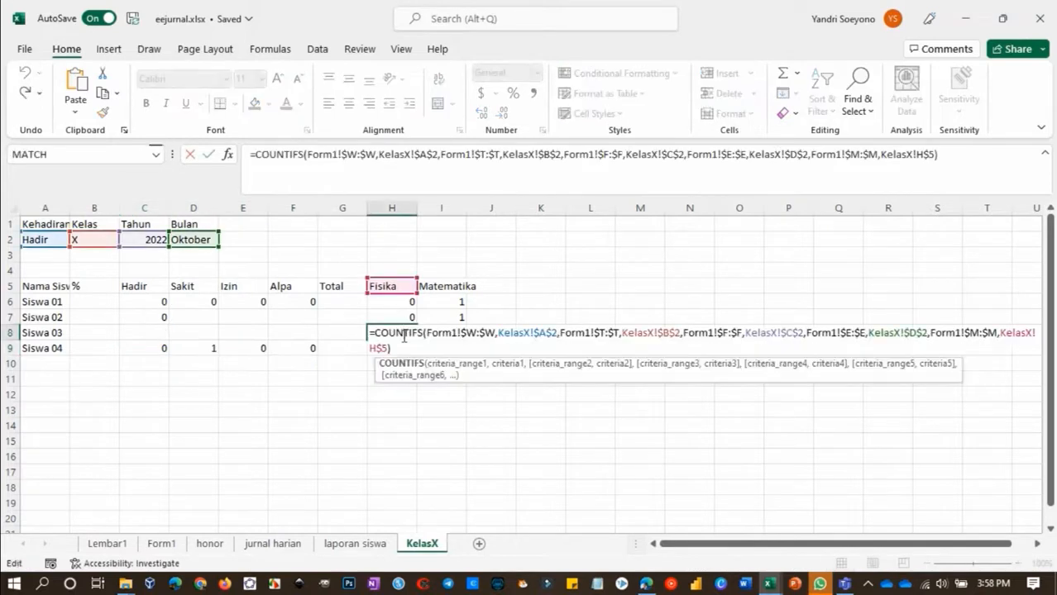
{"action": "key", "text": "Escape"}
{"action": "double_click", "coordinate": [150, 333]}
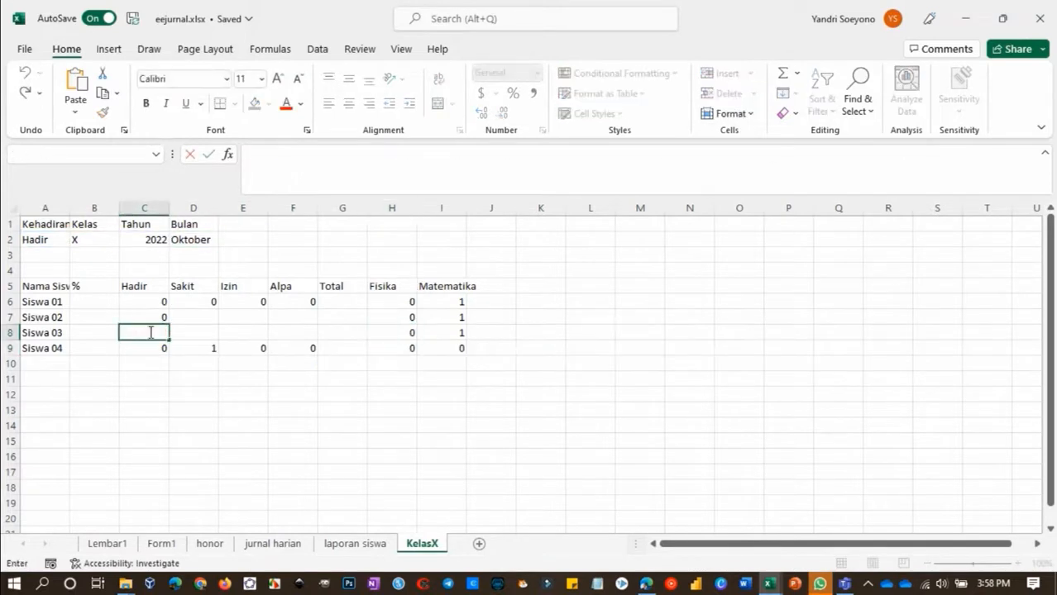
{"action": "key", "text": "ctrl+v"}
Change the first criterion in C8 to KelasX!C$5 and copy the formula across to F8
{"action": "left_click_drag", "start_coordinate": [291, 333], "coordinate": [298, 333]}
{"action": "type", "text": "C"}
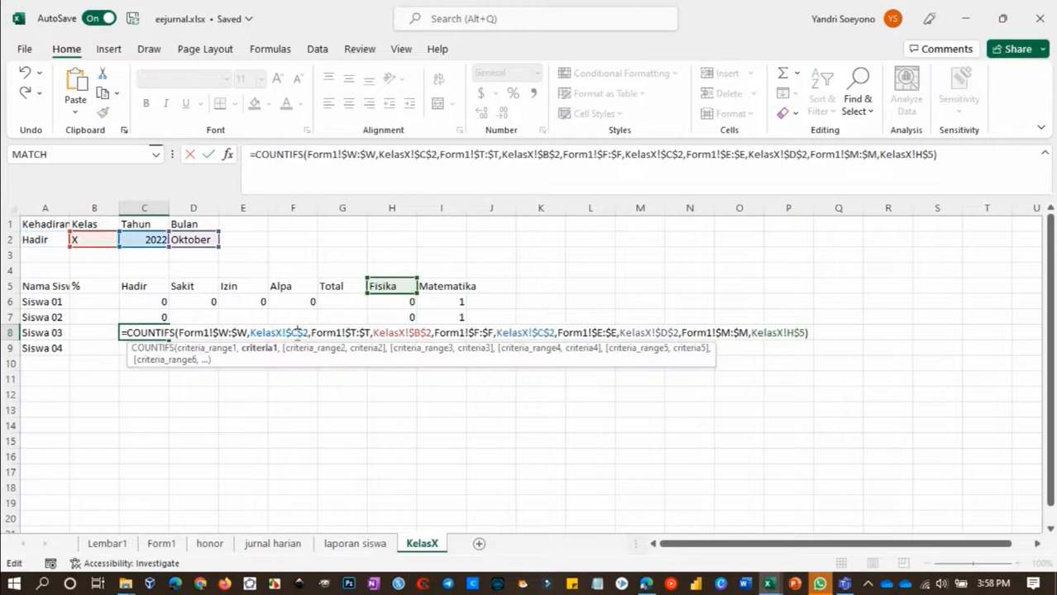
{"action": "left_click", "coordinate": [305, 332]}
{"action": "key", "text": "BackSpace"}
{"action": "type", "text": "5"}
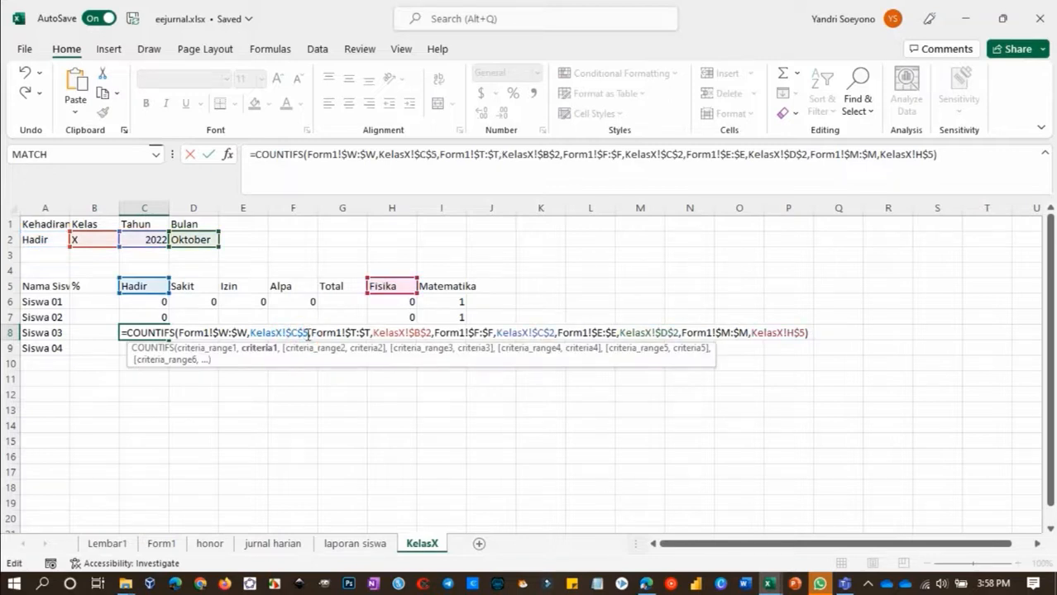
{"action": "key", "text": "Return"}
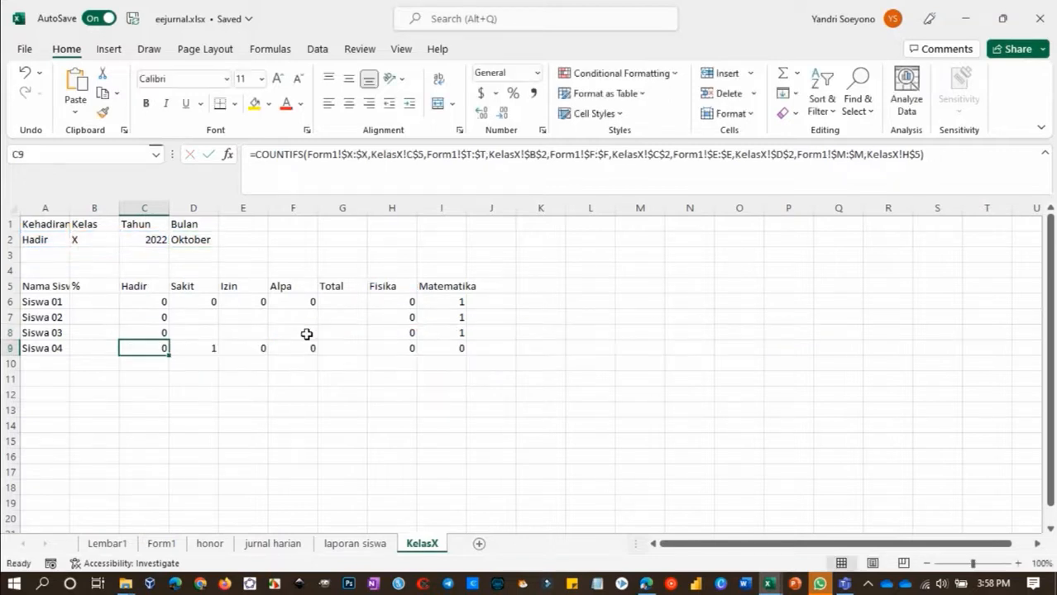
{"action": "left_click", "coordinate": [165, 334]}
{"action": "left_click_drag", "start_coordinate": [286, 344], "coordinate": [307, 345]}
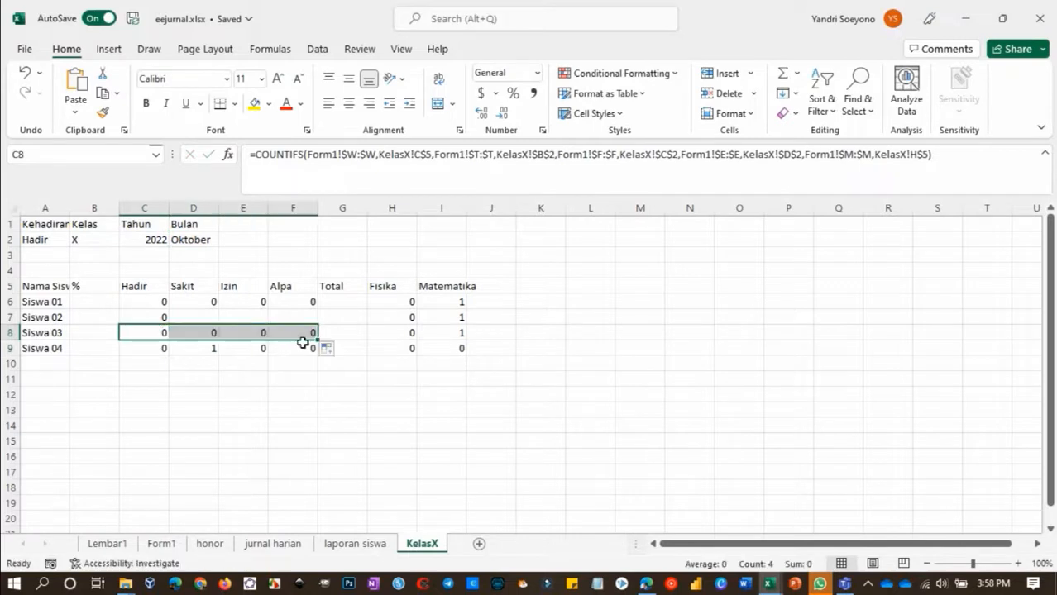
Change the first criterion in C7 to the mixed reference C$5 and copy the formula across to F7
{"action": "double_click", "coordinate": [162, 318]}
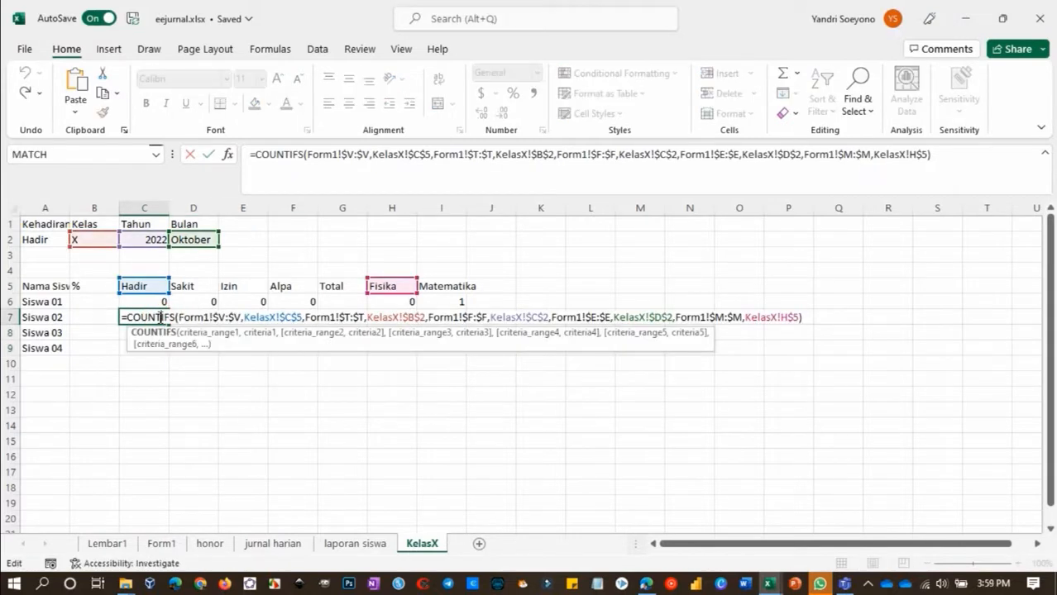
{"action": "left_click", "coordinate": [289, 318]}
{"action": "key", "text": "F4"}
{"action": "key", "text": "Return"}
{"action": "left_click", "coordinate": [169, 322]}
{"action": "left_click_drag", "start_coordinate": [168, 326], "coordinate": [315, 318]}
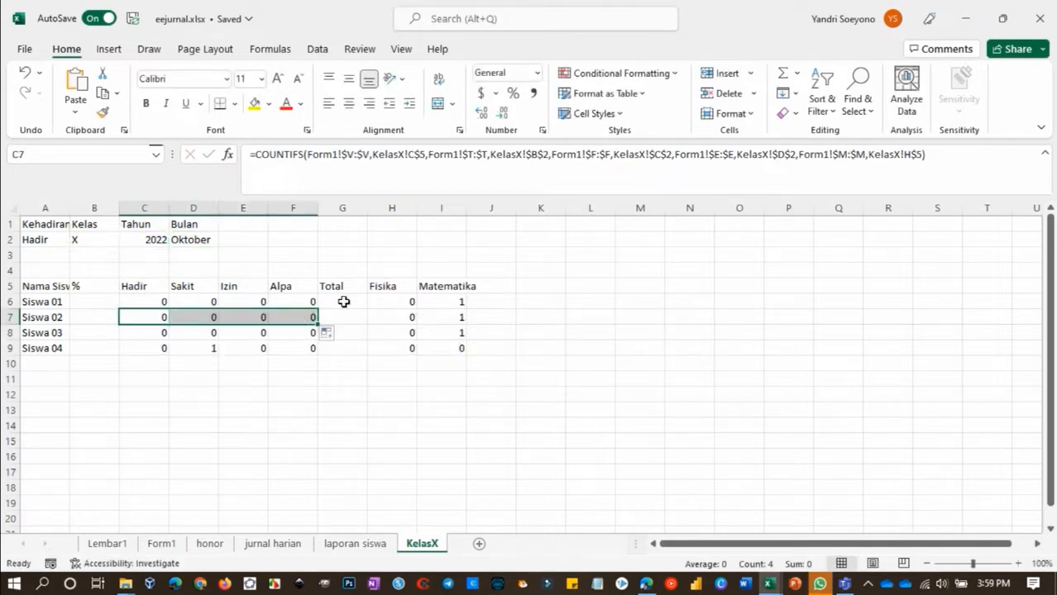
Enter =SUM(C6:F6) in G6 under Total and copy it down to G9
{"action": "left_click", "coordinate": [343, 301]}
{"action": "type", "text": "=su"}
{"action": "key", "text": "Tab"}
{"action": "key", "text": "Left"}
{"action": "key", "text": "shift+Left"}
{"action": "key", "text": "shift+Left"}
{"action": "key", "text": "shift+Left"}
{"action": "key", "text": "Return"}
{"action": "left_click", "coordinate": [348, 302]}
{"action": "left_click_drag", "start_coordinate": [366, 308], "coordinate": [368, 353]}
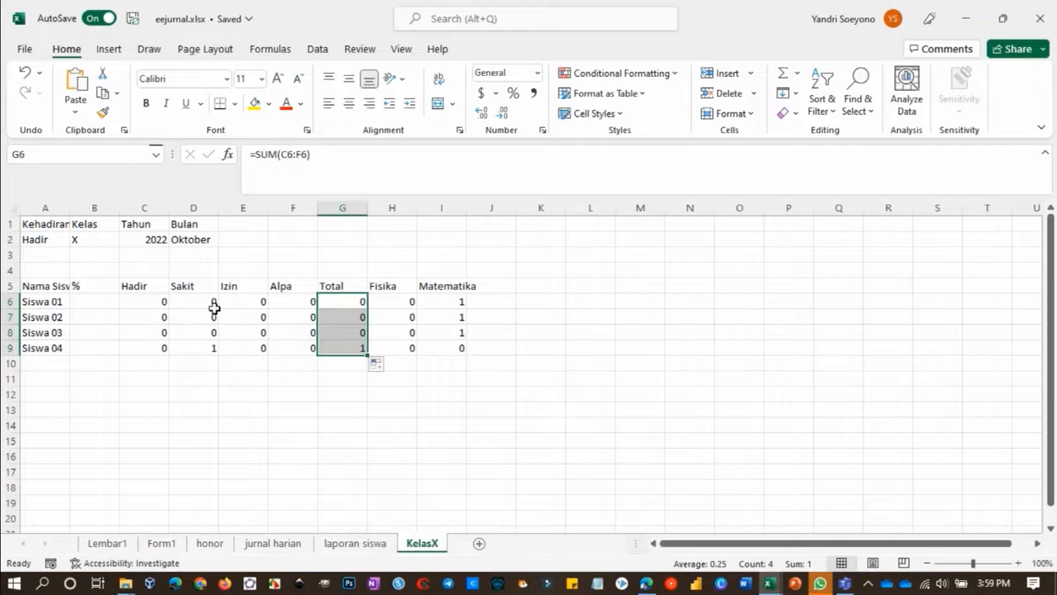
Remove the subject criterion pair Form1!$M:$M,KelasX!H$5 from the Hadir COUNTIFS formulas in C6 and C7
{"action": "left_click", "coordinate": [151, 302]}
{"action": "double_click", "coordinate": [151, 302]}
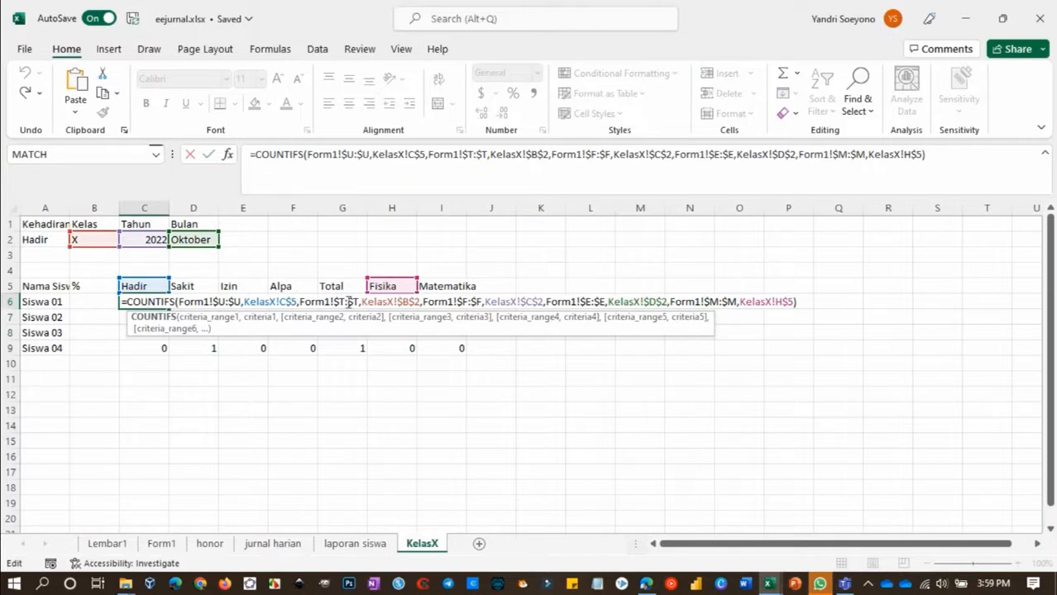
{"action": "left_click", "coordinate": [642, 154]}
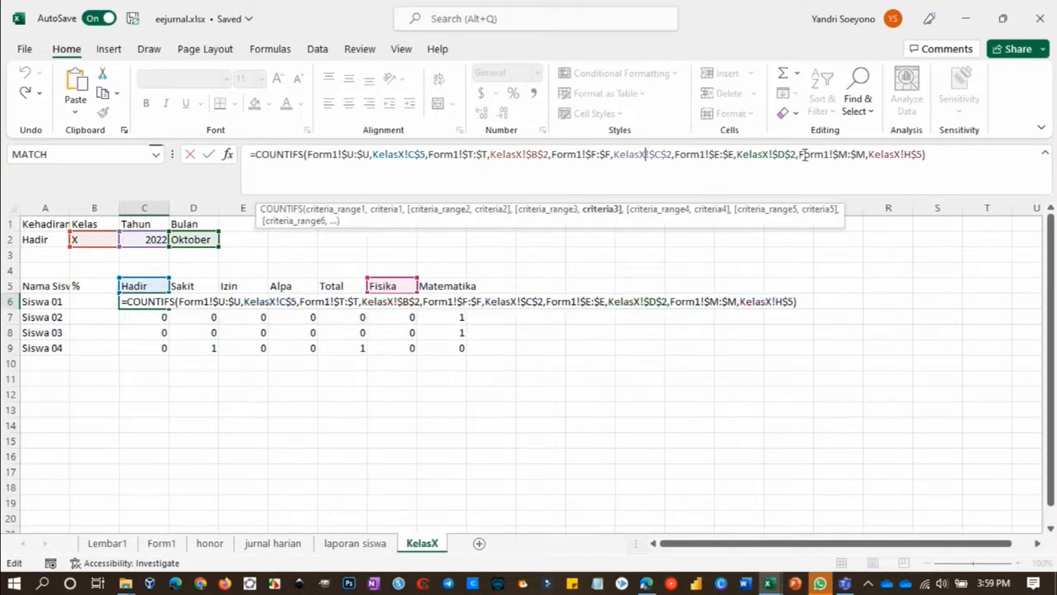
{"action": "left_click_drag", "start_coordinate": [797, 153], "coordinate": [922, 154]}
{"action": "key", "text": "BackSpace"}
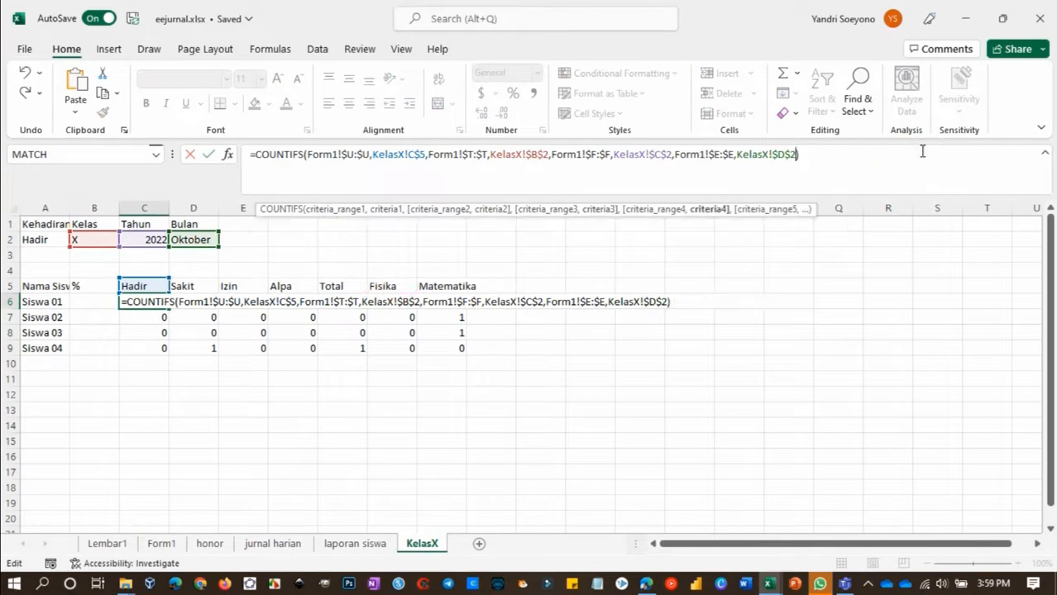
{"action": "key", "text": "Return"}
{"action": "left_click_drag", "start_coordinate": [796, 153], "coordinate": [922, 160]}
{"action": "key", "text": "BackSpace"}
{"action": "key", "text": "Return"}
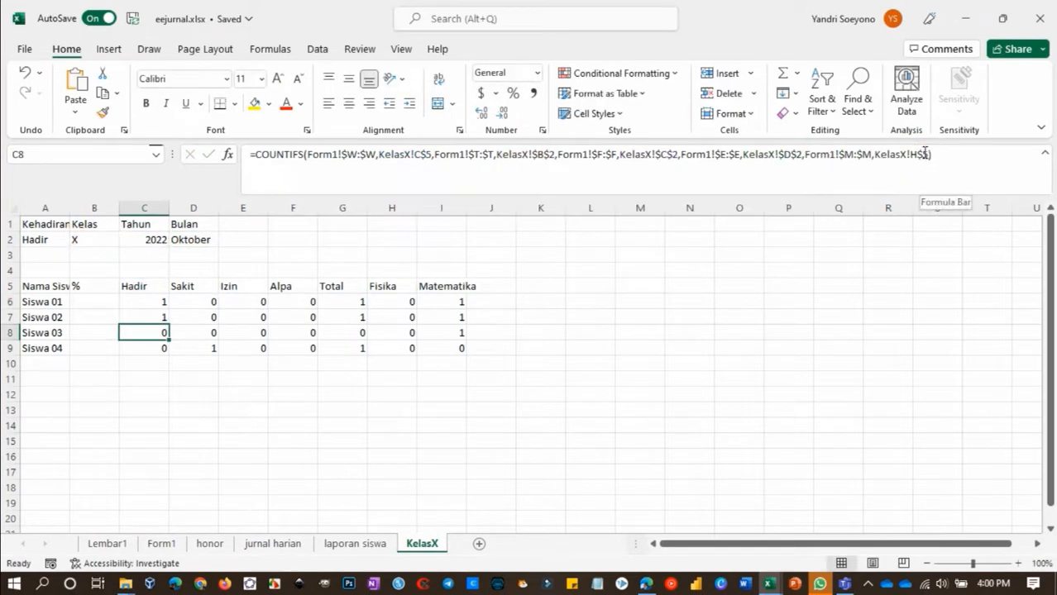
Remove the Form1!$M:$M subject range and its criterion from the Hadir COUNTIFS formulas in C8 and C9
{"action": "left_click", "coordinate": [927, 154]}
{"action": "left_click", "coordinate": [801, 154], "text": "shift"}
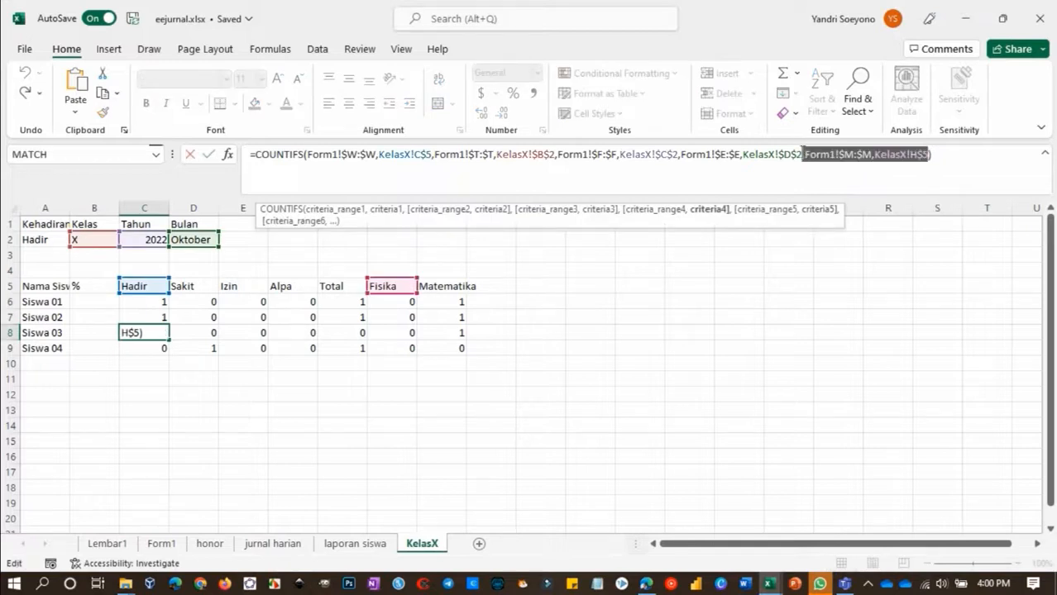
{"action": "key", "text": "BackSpace"}
{"action": "key", "text": "Return"}
{"action": "left_click_drag", "start_coordinate": [793, 155], "coordinate": [925, 154]}
{"action": "key", "text": "BackSpace"}
{"action": "key", "text": "Return"}
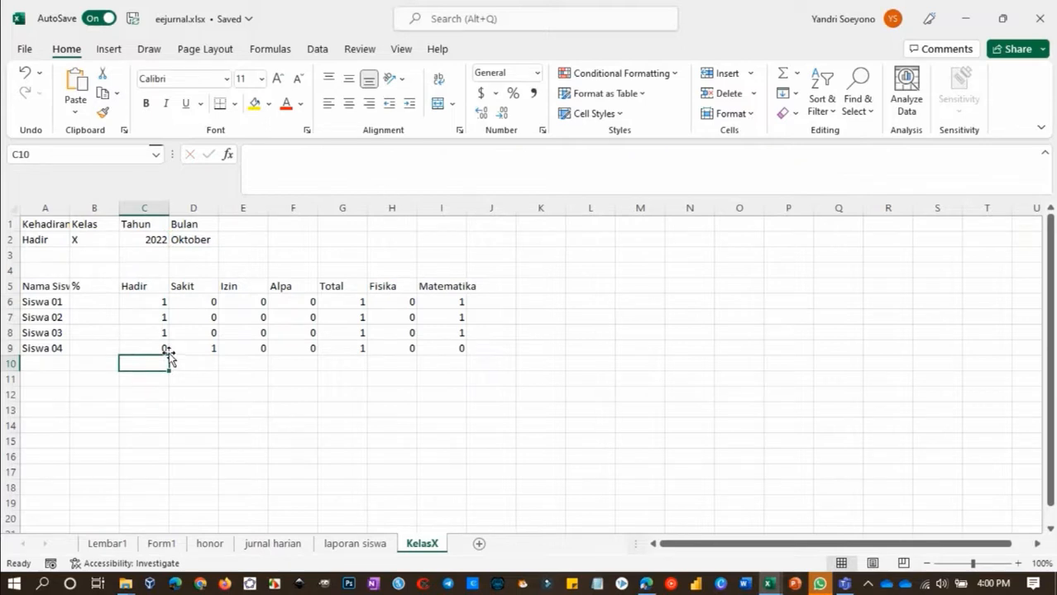
Enter =C6/G6 in B6 under %, formatted as a percentage, and copy it down to B9
{"action": "left_click", "coordinate": [100, 301]}
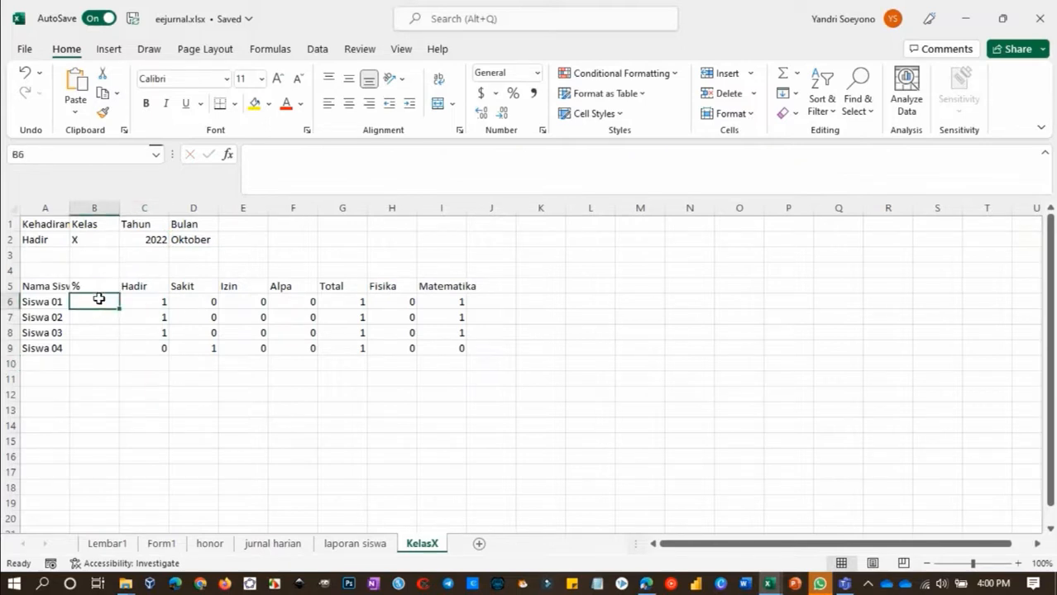
{"action": "type", "text": "="}
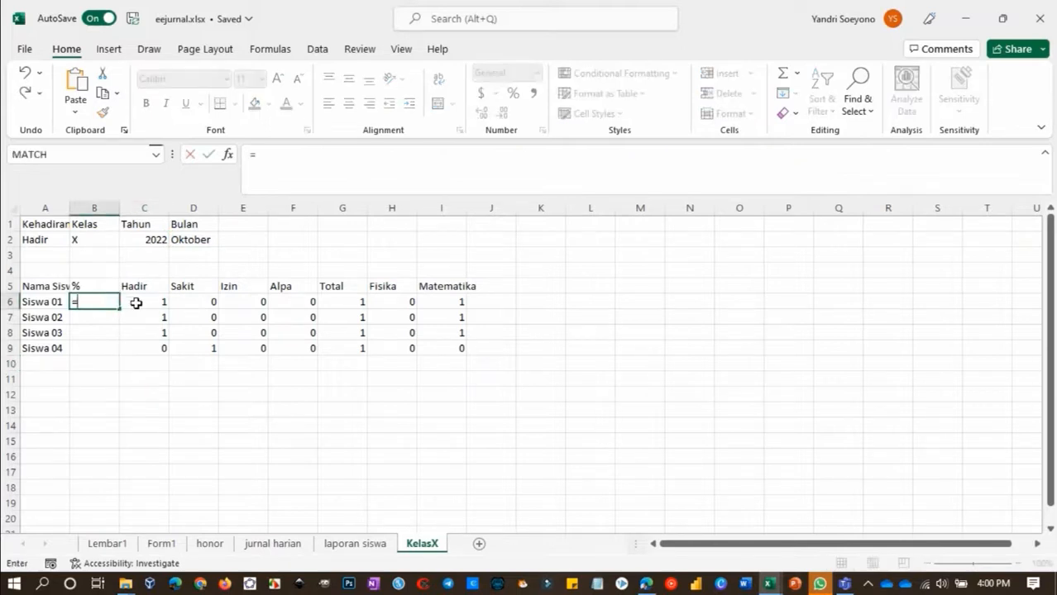
{"action": "left_click", "coordinate": [136, 303]}
{"action": "type", "text": "/"}
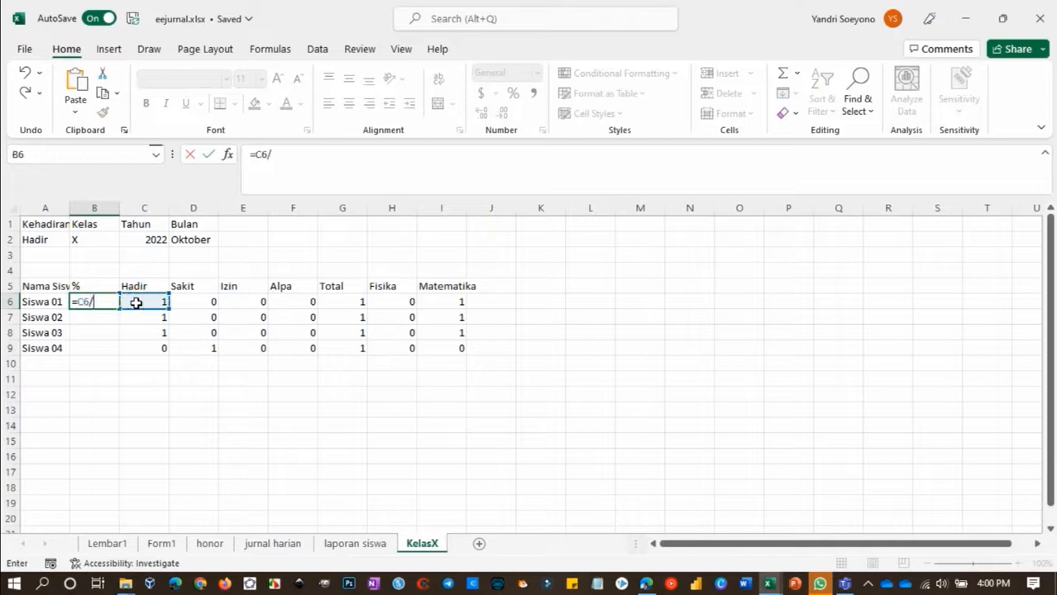
{"action": "left_click", "coordinate": [337, 301]}
{"action": "key", "text": "Return"}
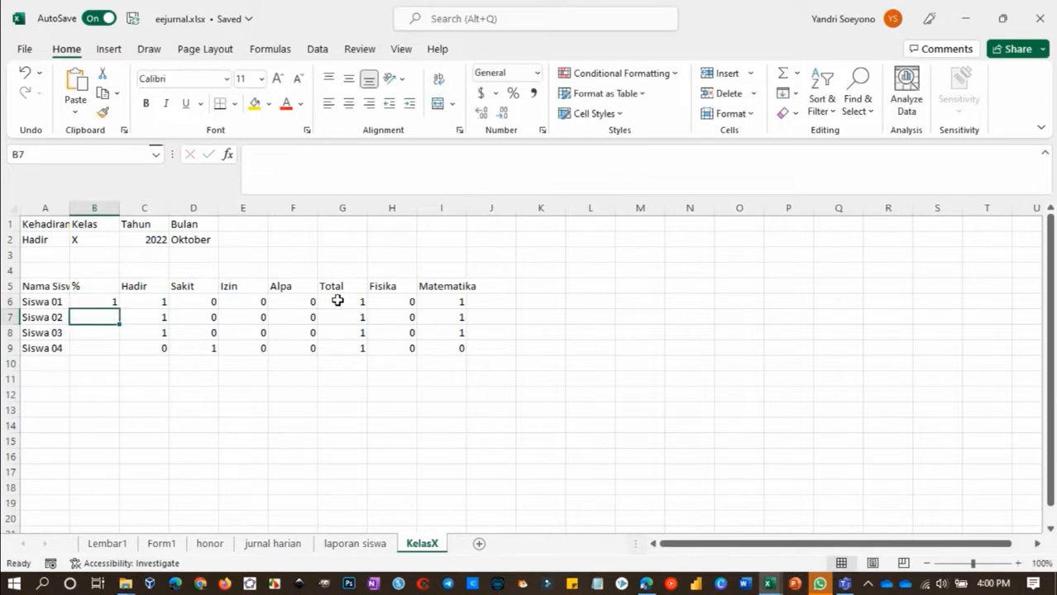
{"action": "left_click", "coordinate": [102, 302]}
{"action": "left_click_drag", "start_coordinate": [120, 308], "coordinate": [115, 349]}
{"action": "left_click", "coordinate": [165, 334]}
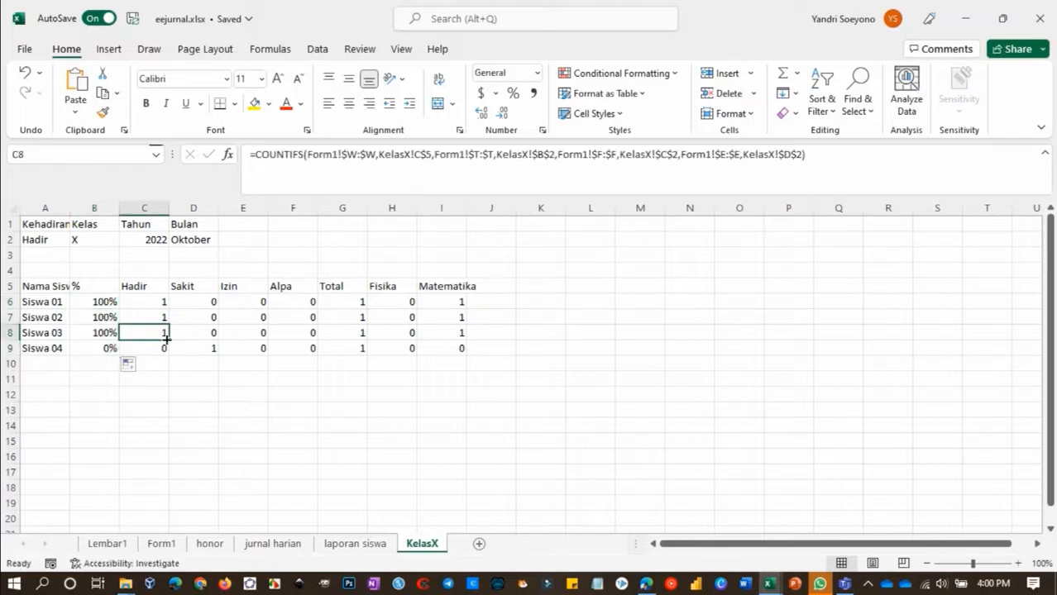
Widen column A to fit its text and format A5:I9 as a table with headers in the blue Medium style
{"action": "left_click_drag", "start_coordinate": [70, 207], "coordinate": [97, 208]}
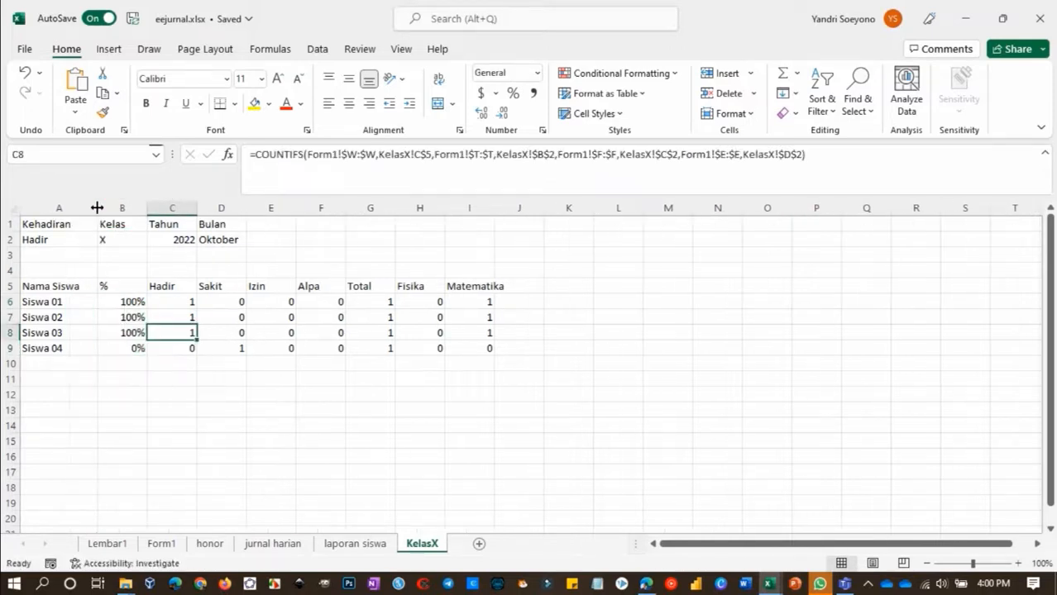
{"action": "left_click", "coordinate": [37, 285]}
{"action": "left_click", "coordinate": [486, 348], "text": "shift"}
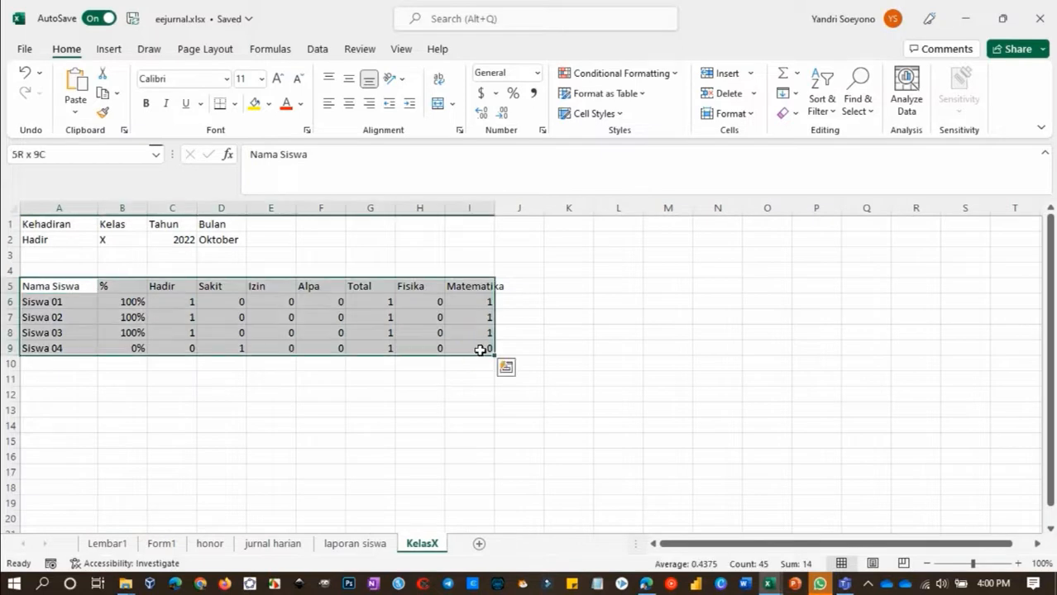
{"action": "left_click", "coordinate": [605, 93]}
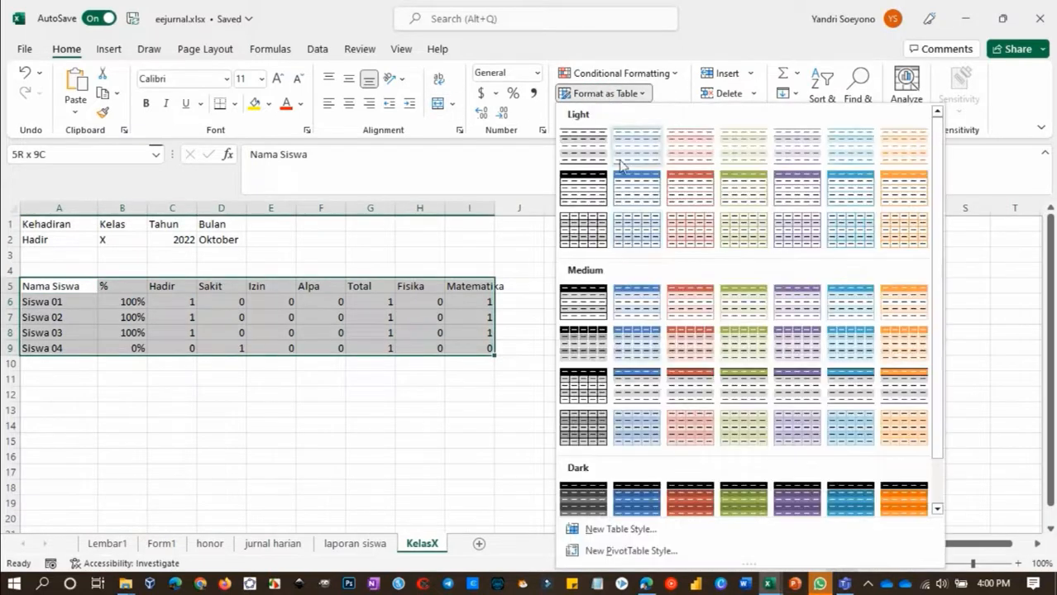
{"action": "left_click", "coordinate": [640, 293]}
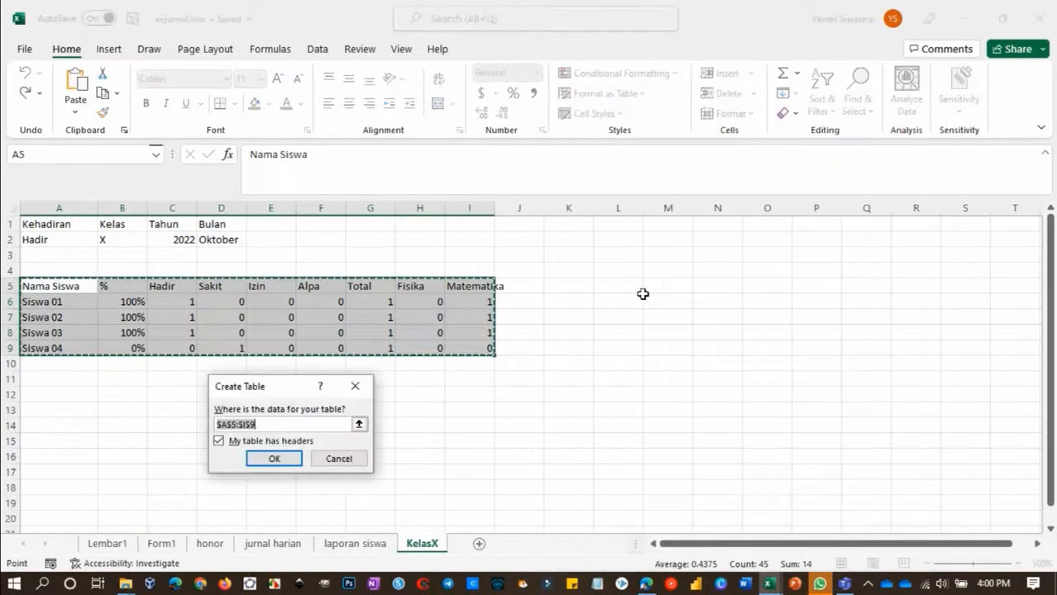
{"action": "left_click", "coordinate": [275, 460]}
Name the new attendance table KelasX
{"action": "left_click", "coordinate": [47, 94]}
{"action": "type", "text": "KelasX"}
{"action": "key", "text": "Return"}
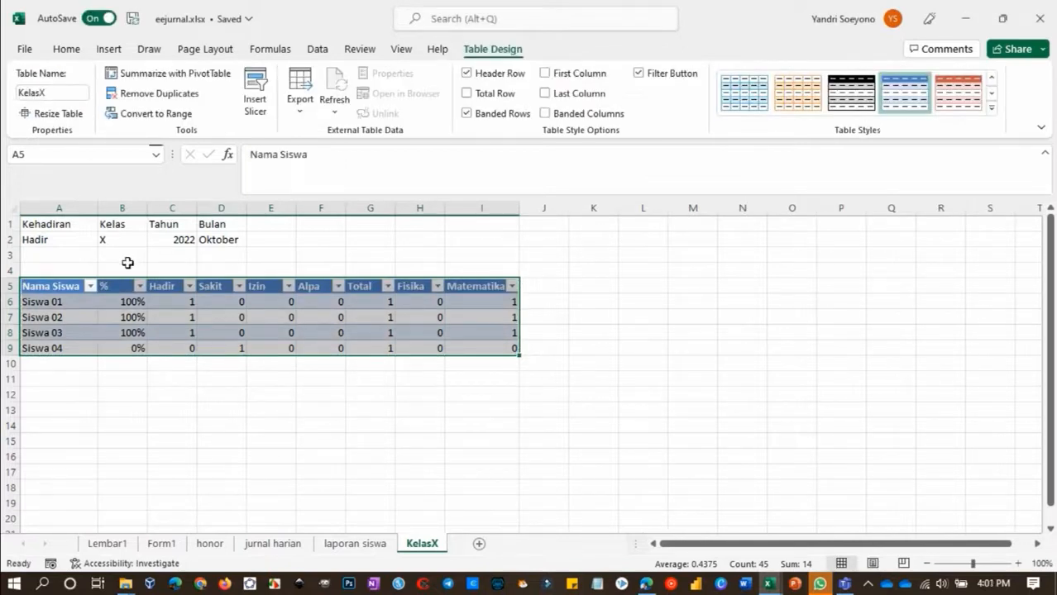
{"action": "left_click", "coordinate": [161, 368]}
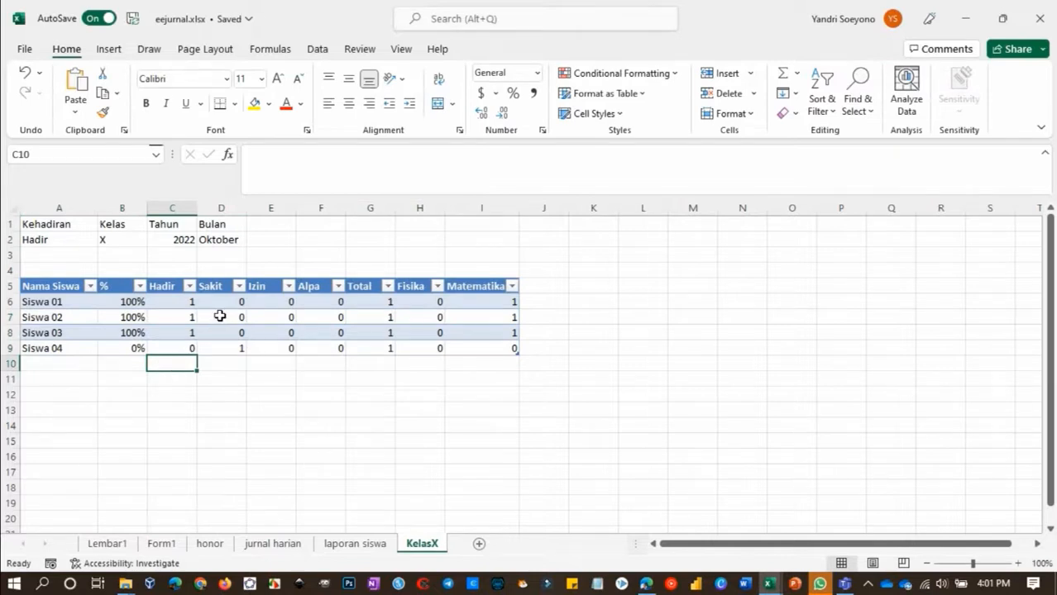
Insert a PivotTable from the KelasX table at B6 of laporan siswa, with Nama Siswa as rows and % as values
{"action": "right_click", "coordinate": [220, 316]}
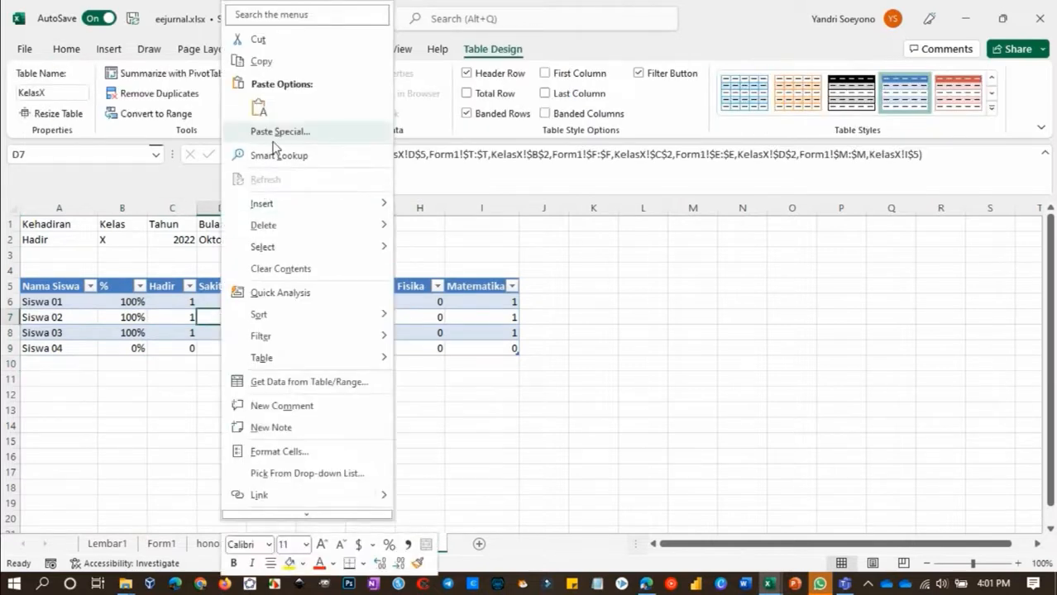
{"action": "key", "text": "Escape"}
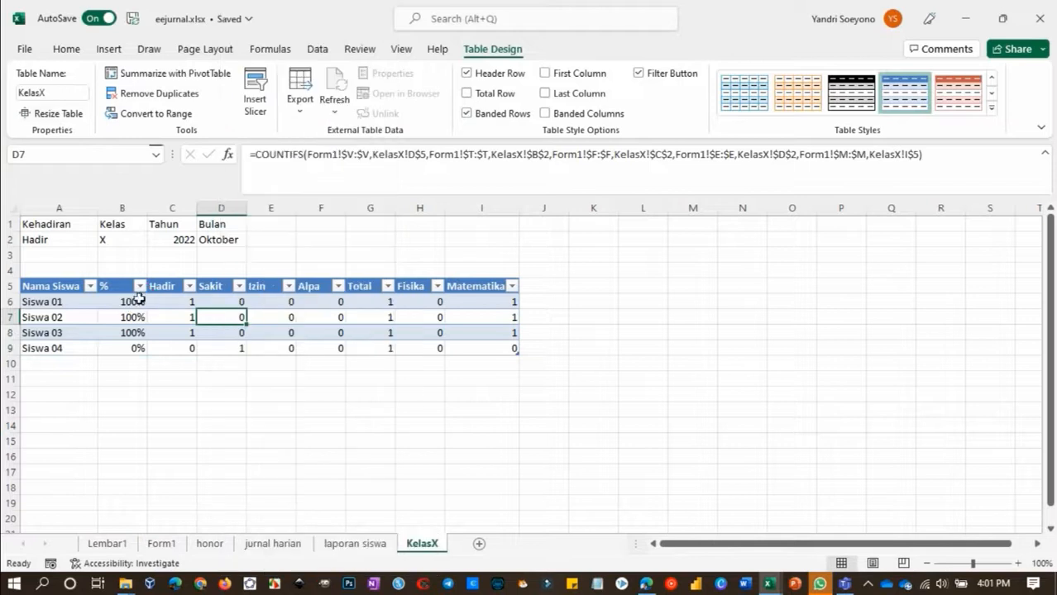
{"action": "left_click", "coordinate": [109, 51]}
{"action": "left_click", "coordinate": [40, 91]}
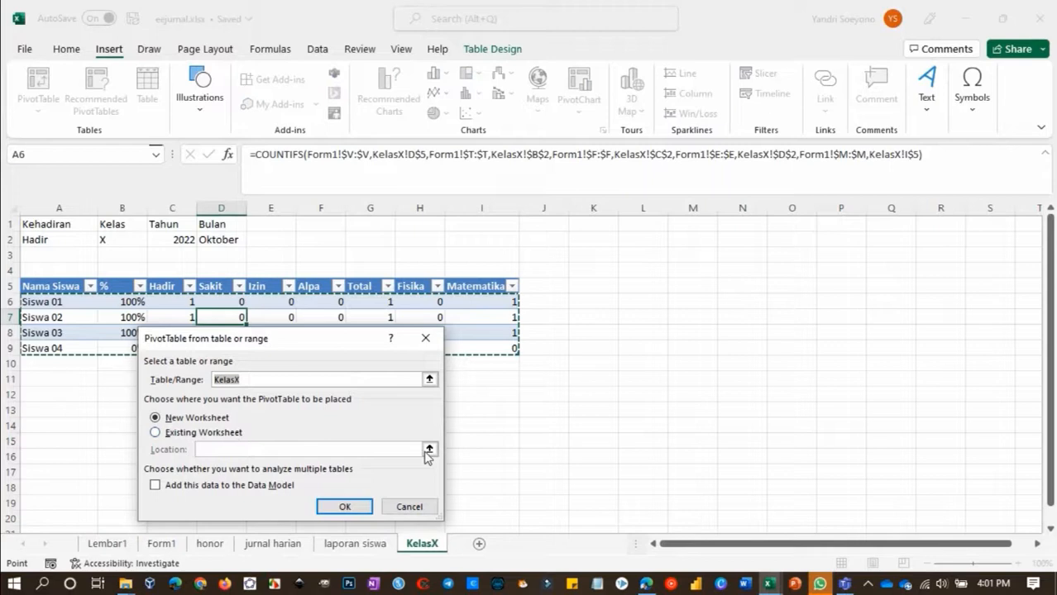
{"action": "left_click", "coordinate": [155, 432]}
{"action": "left_click", "coordinate": [429, 449]}
{"action": "left_click", "coordinate": [348, 544]}
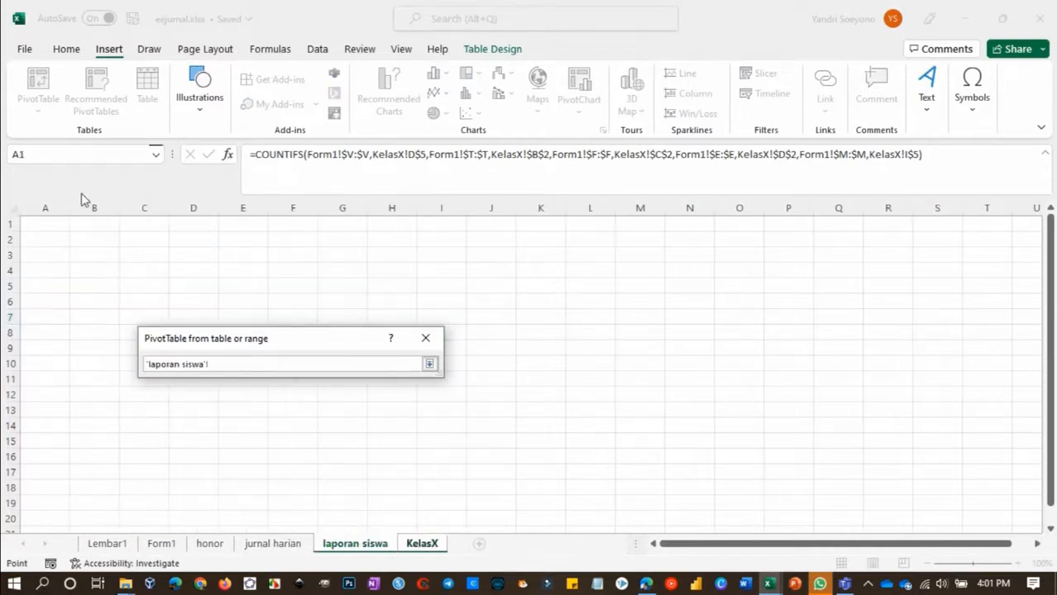
{"action": "left_click", "coordinate": [97, 300]}
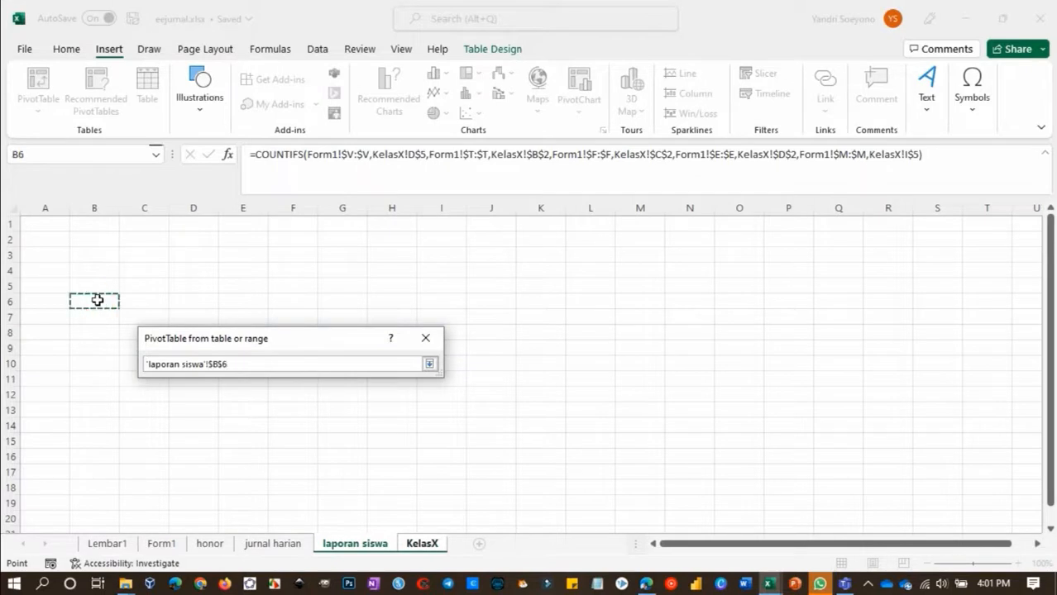
{"action": "key", "text": "Return"}
{"action": "left_click", "coordinate": [322, 507]}
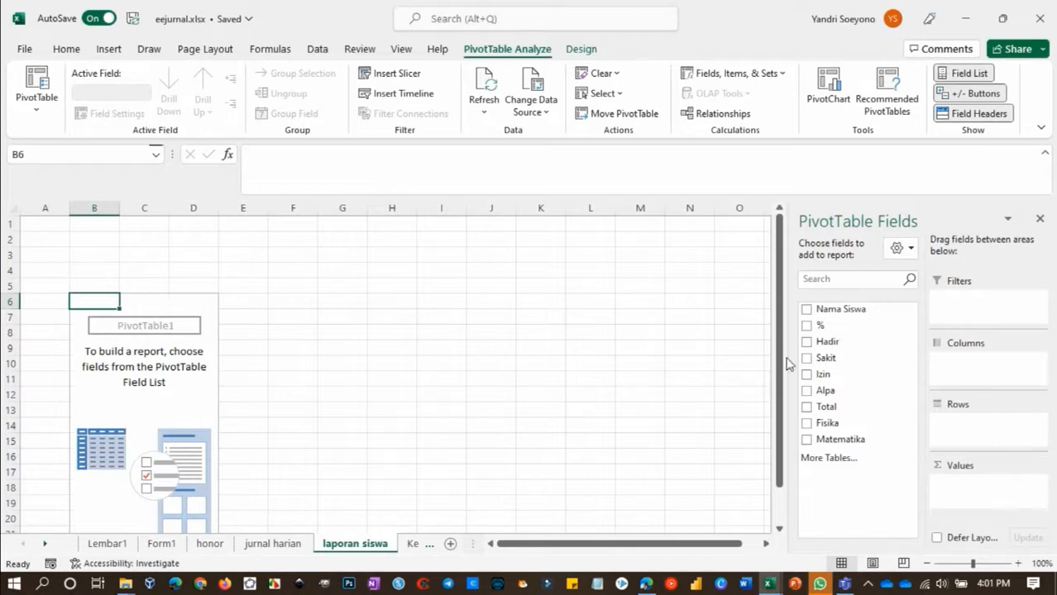
{"action": "left_click_drag", "start_coordinate": [806, 309], "coordinate": [961, 420]}
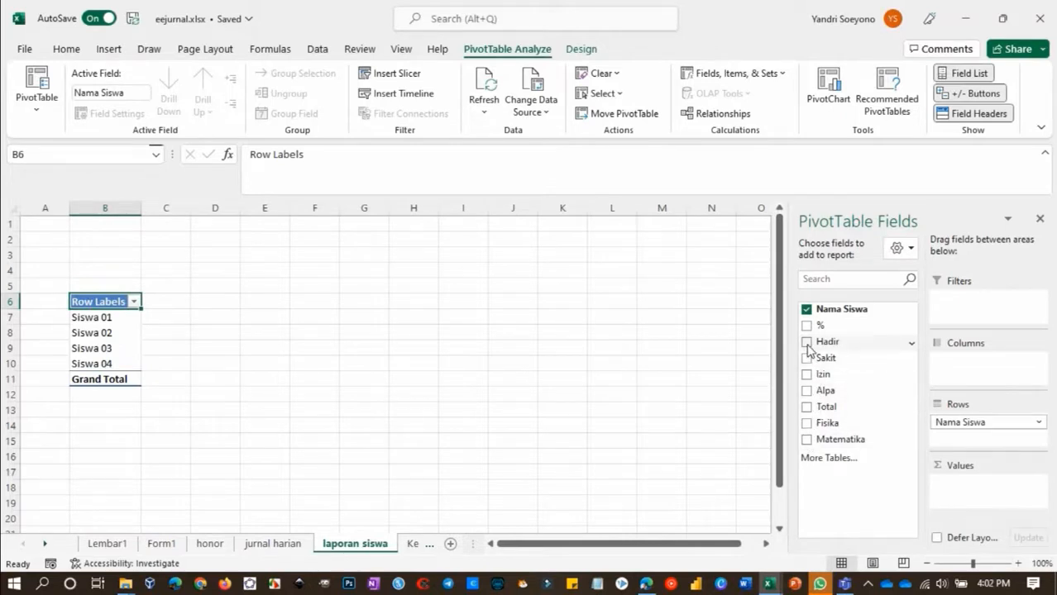
{"action": "left_click_drag", "start_coordinate": [807, 326], "coordinate": [963, 486]}
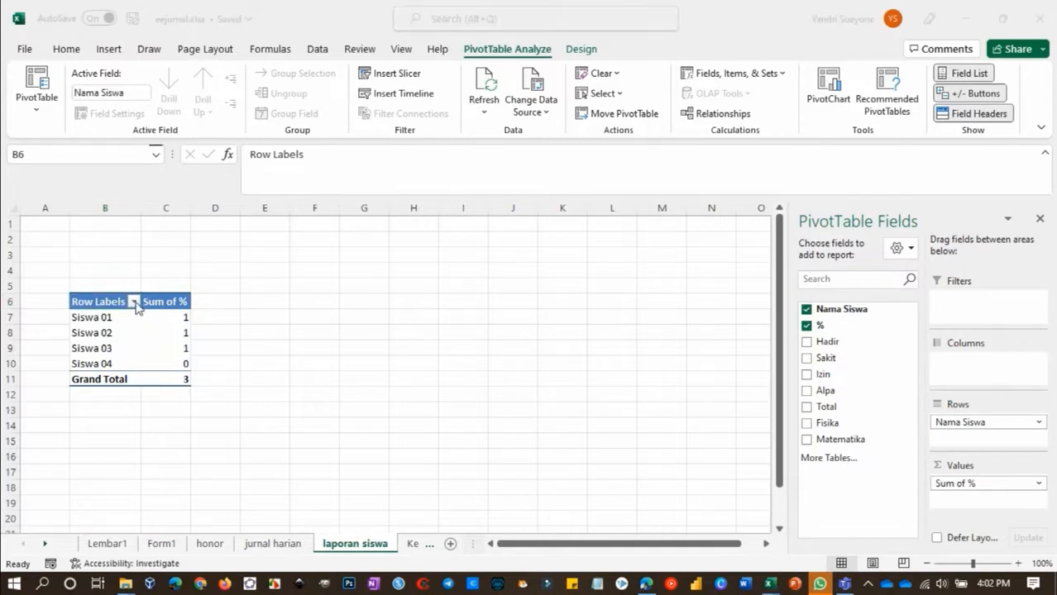
Apply a Top 10 value filter to Nama Siswa that shows the top 2 items by Sum of %
{"action": "left_click", "coordinate": [136, 308]}
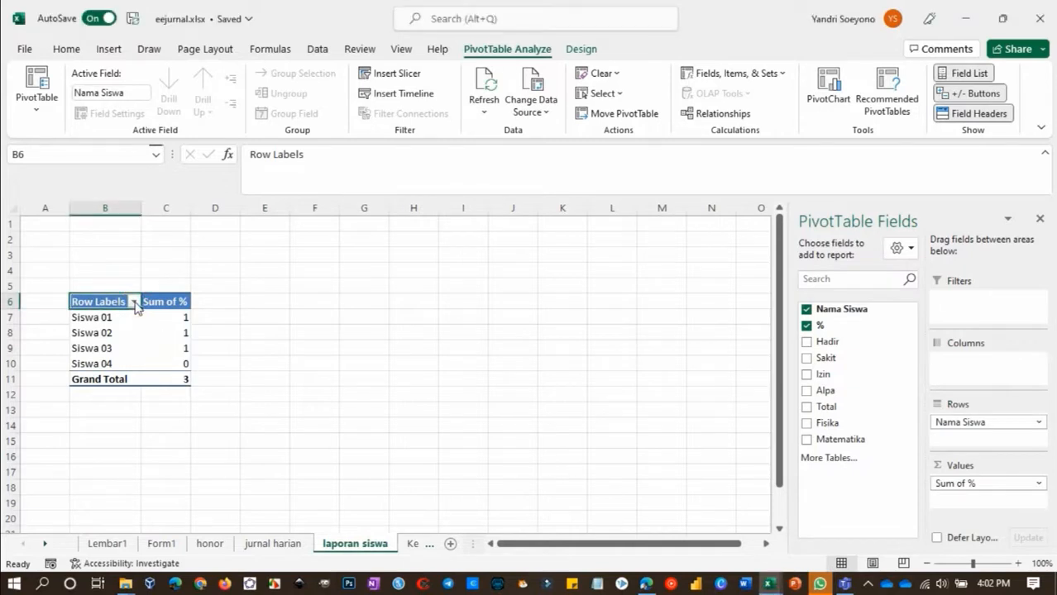
{"action": "left_click", "coordinate": [134, 303]}
{"action": "mouse_move", "coordinate": [199, 373]}
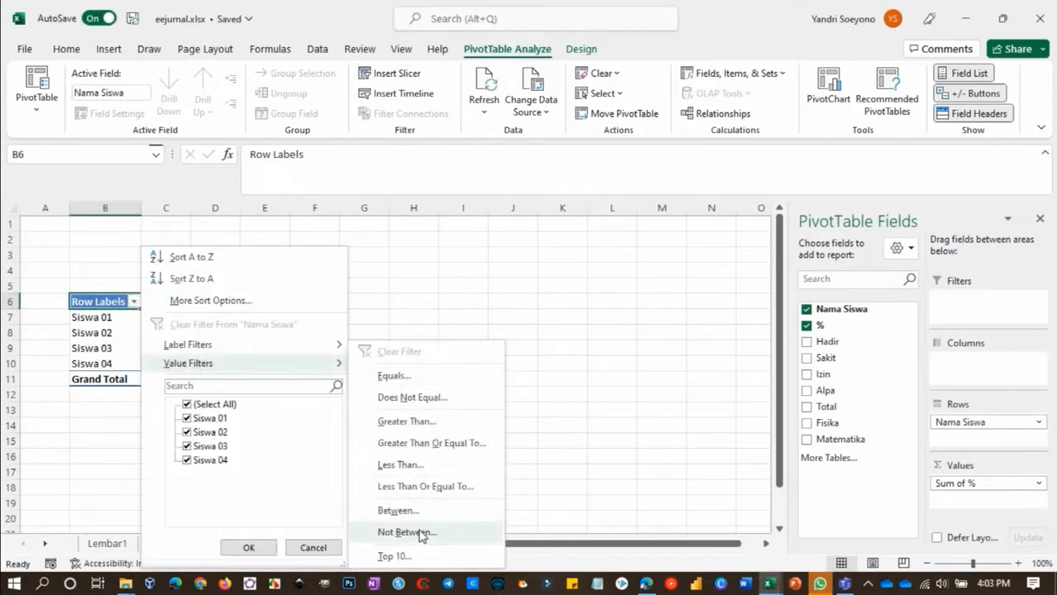
{"action": "left_click", "coordinate": [422, 557]}
{"action": "left_click", "coordinate": [281, 398]}
{"action": "left_click", "coordinate": [280, 398]}
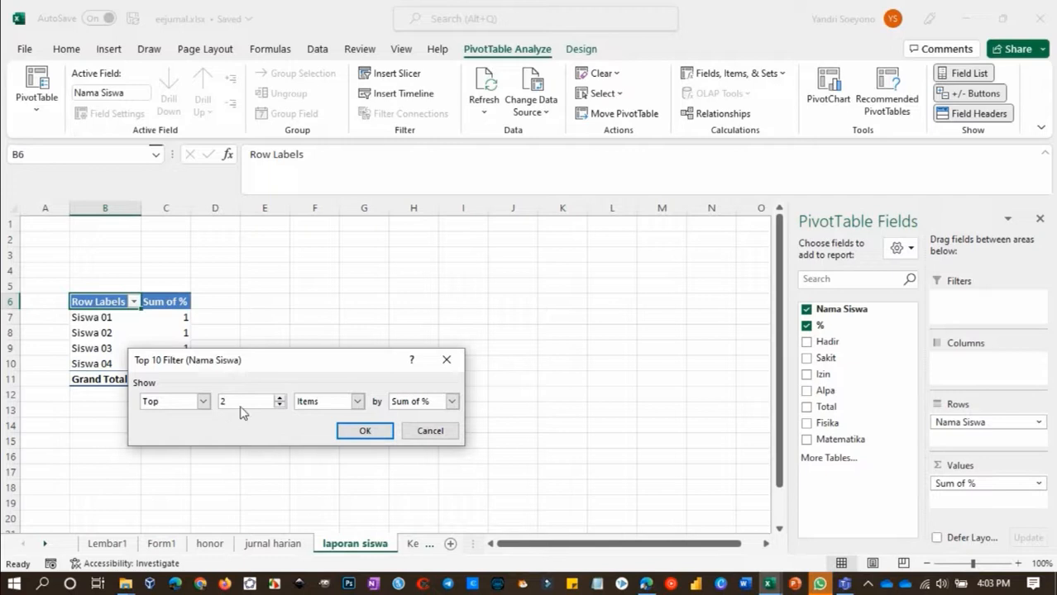
{"action": "left_click", "coordinate": [361, 431]}
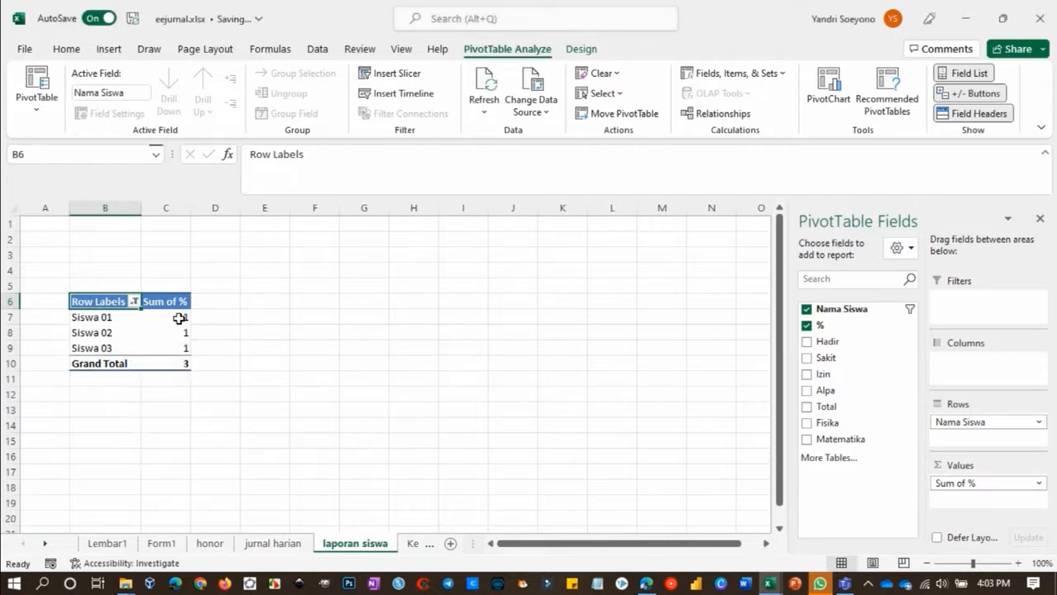
Format the PivotTable values in C7:C9 as percentages and remove the grand total
{"action": "left_click_drag", "start_coordinate": [178, 320], "coordinate": [181, 349]}
{"action": "left_click", "coordinate": [67, 49]}
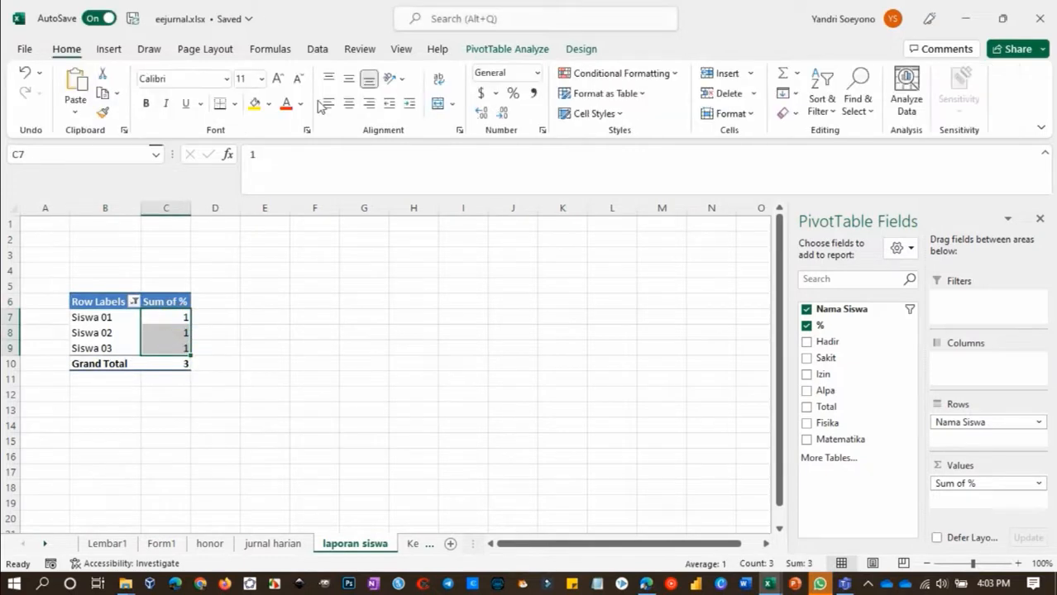
{"action": "left_click", "coordinate": [513, 92]}
{"action": "right_click", "coordinate": [102, 365]}
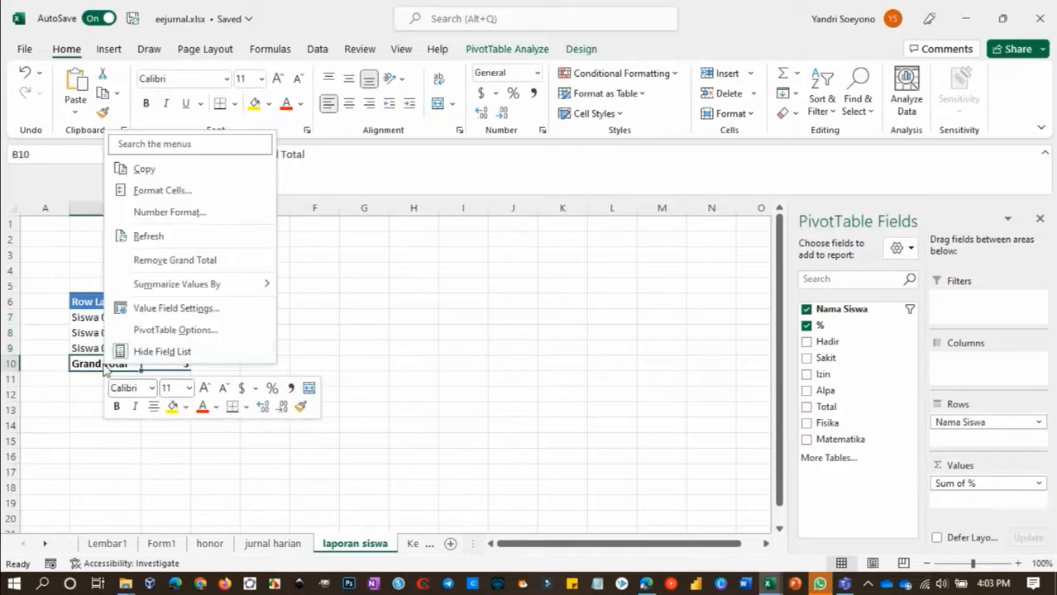
{"action": "left_click", "coordinate": [168, 262]}
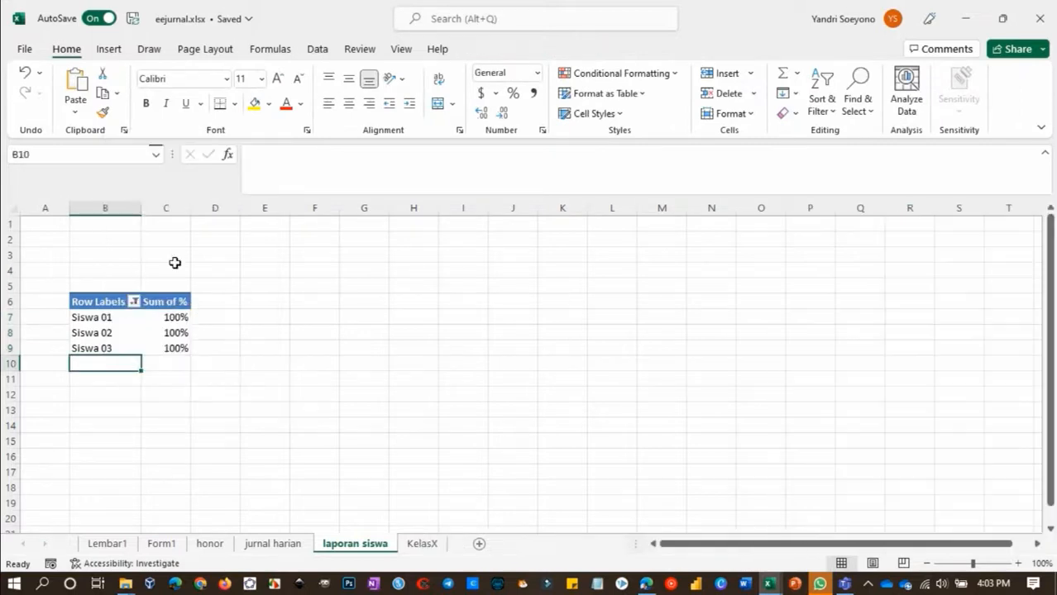
Rename the PivotTable headers to Nama Siswa and % Kehadiran, and widen column C to fit
{"action": "left_click", "coordinate": [104, 300]}
{"action": "type", "text": "Nama Siswa"}
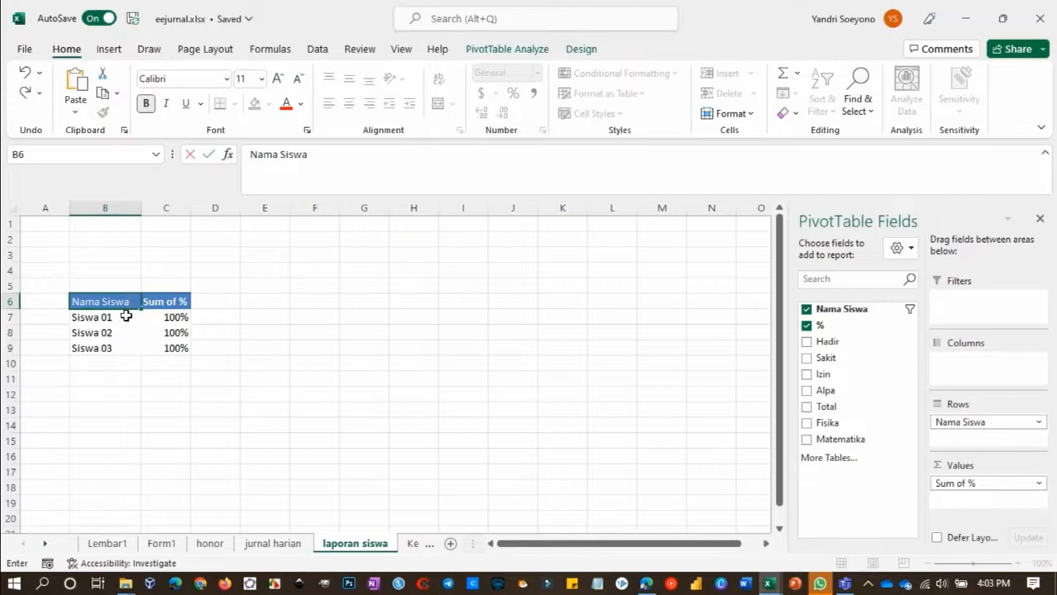
{"action": "left_click", "coordinate": [165, 302]}
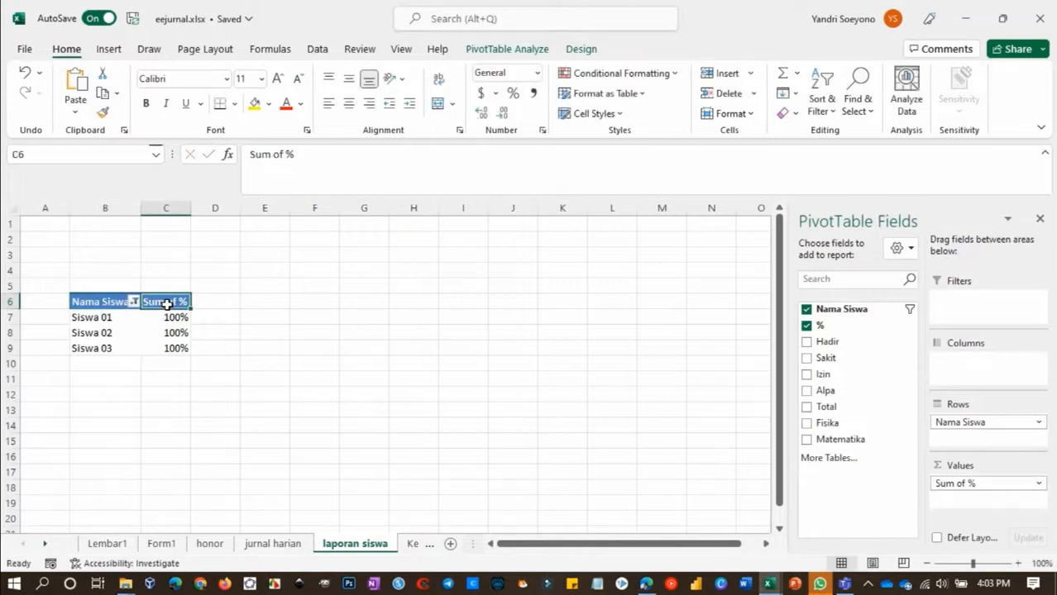
{"action": "type", "text": "% Kehadiran"}
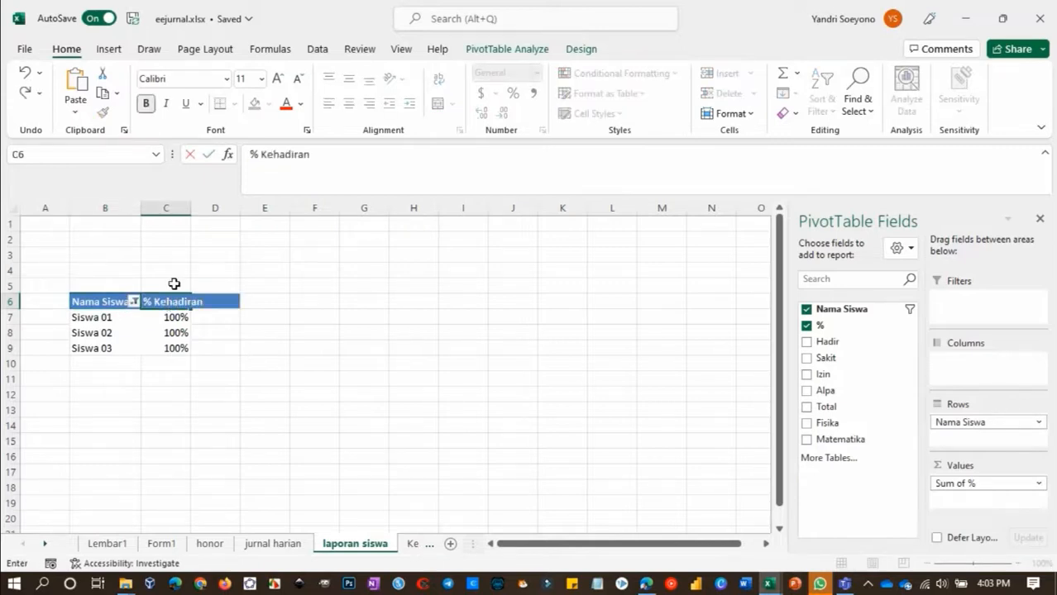
{"action": "left_click", "coordinate": [193, 207]}
{"action": "left_click_drag", "start_coordinate": [190, 208], "coordinate": [212, 209]}
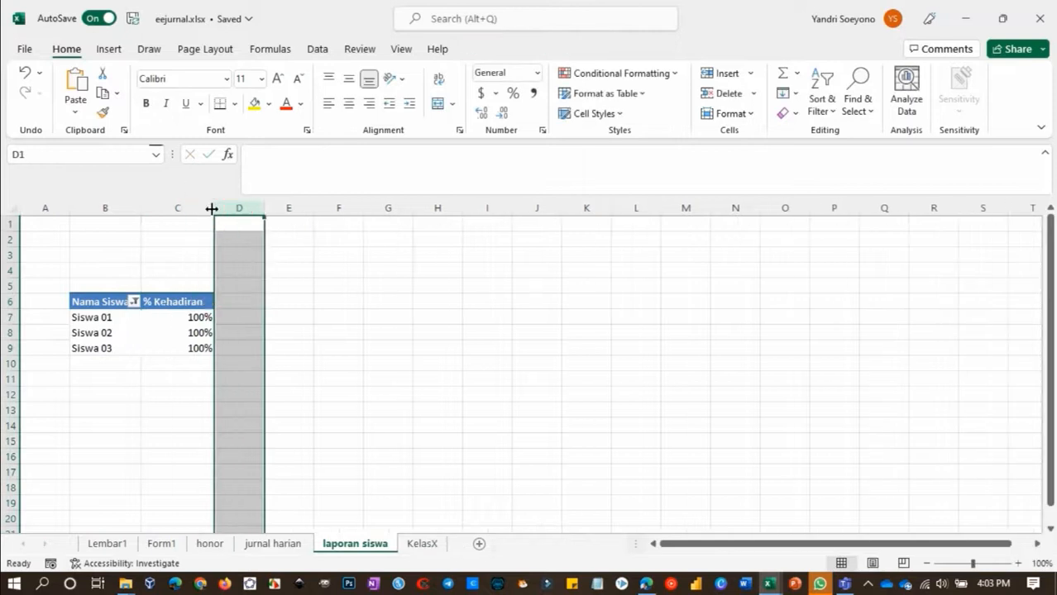
Insert a second PivotTable from the KelasX table at B17 of the laporan siswa sheet
{"action": "left_click", "coordinate": [89, 286]}
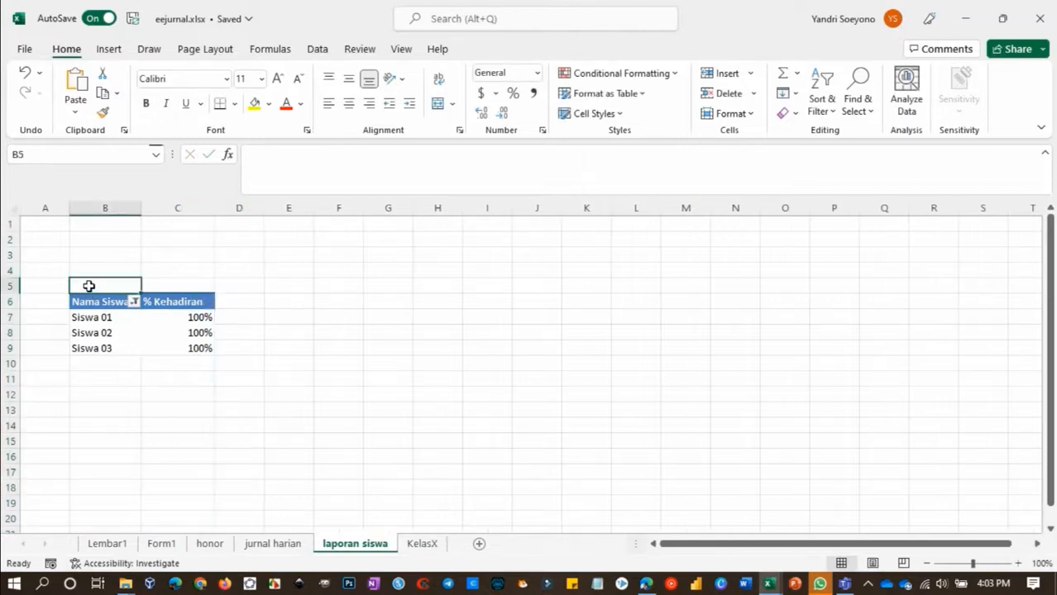
{"action": "left_click", "coordinate": [94, 400]}
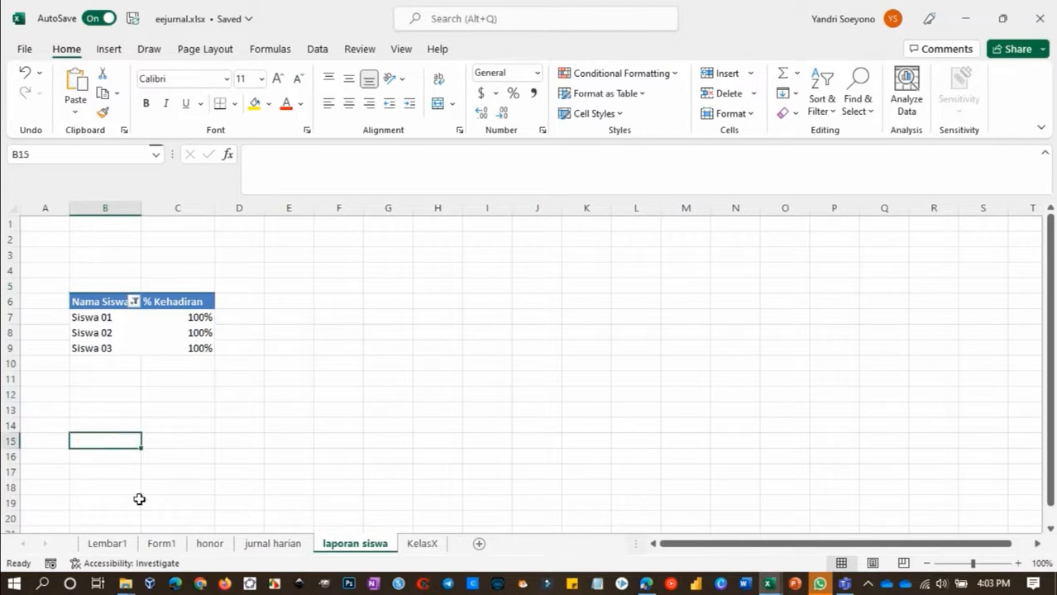
{"action": "left_click", "coordinate": [109, 544]}
{"action": "left_click", "coordinate": [163, 545]}
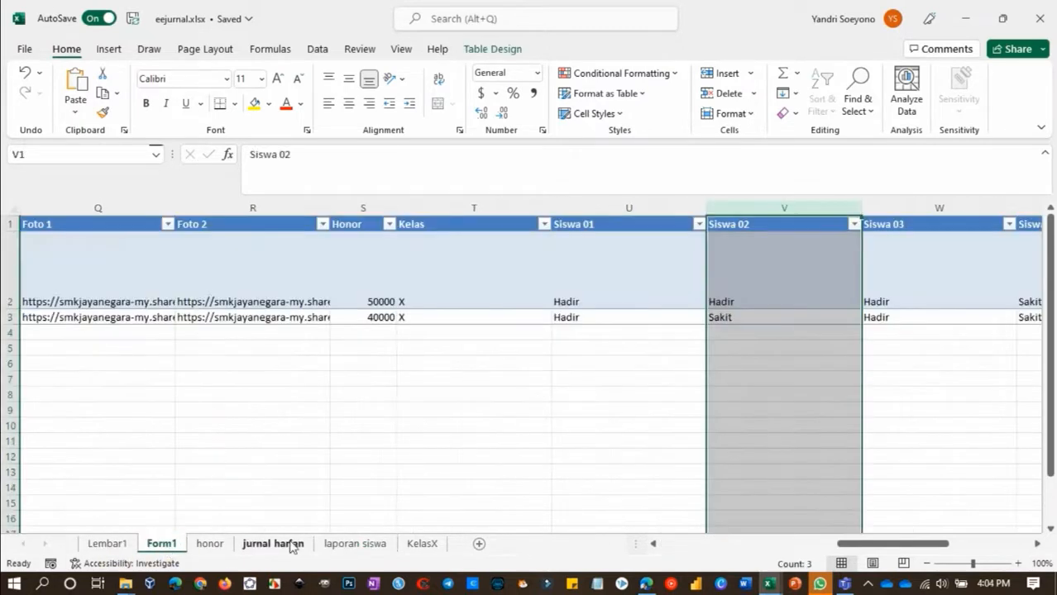
{"action": "left_click", "coordinate": [420, 546]}
{"action": "right_click", "coordinate": [107, 314]}
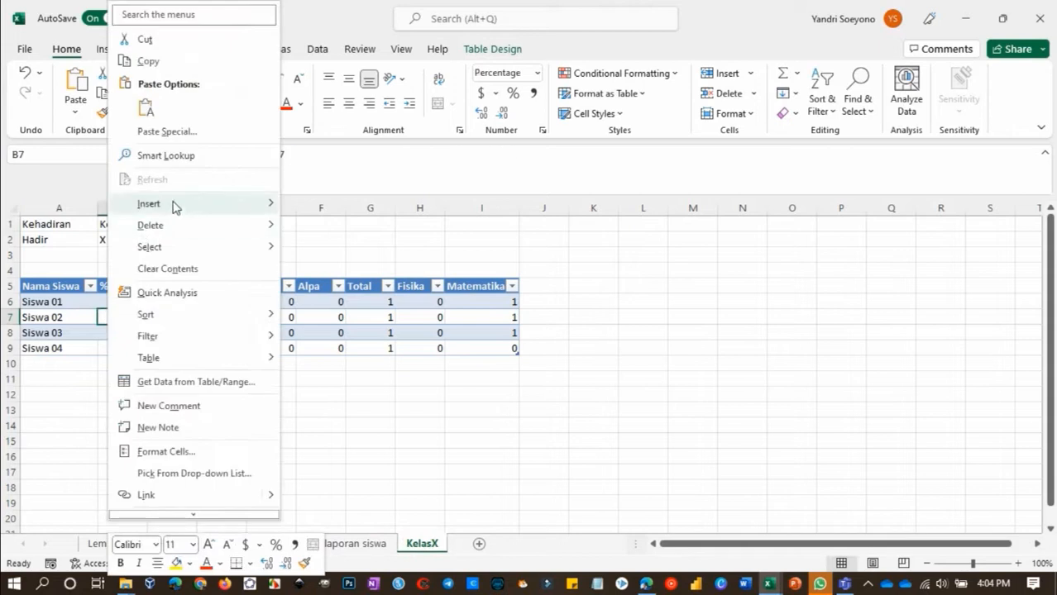
{"action": "left_click", "coordinate": [55, 47]}
{"action": "left_click", "coordinate": [109, 49]}
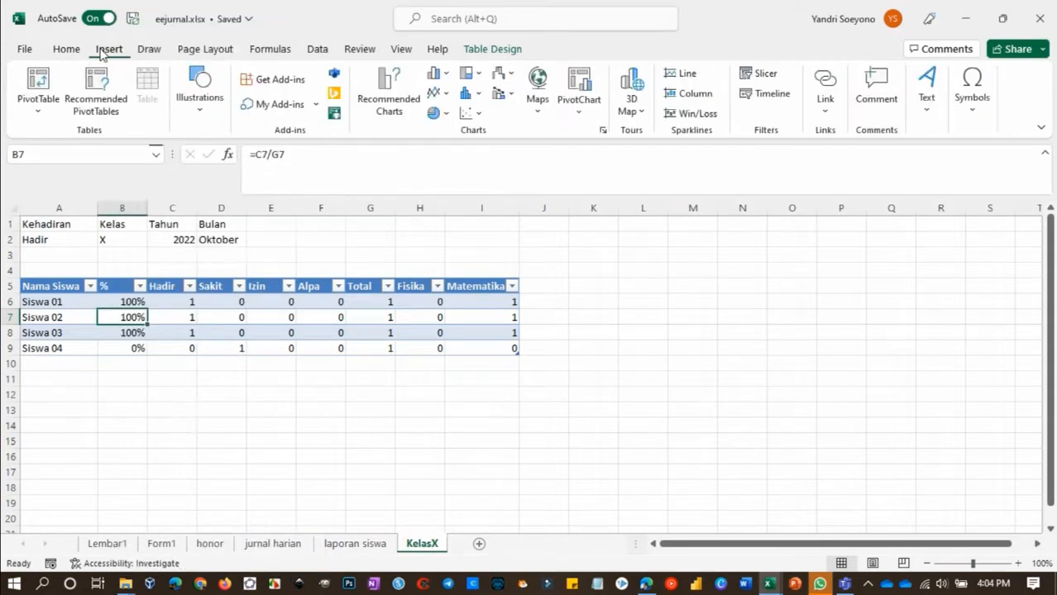
{"action": "left_click", "coordinate": [38, 81]}
{"action": "left_click", "coordinate": [206, 433]}
{"action": "left_click", "coordinate": [429, 450]}
{"action": "left_click", "coordinate": [357, 546]}
{"action": "left_click", "coordinate": [99, 474]}
{"action": "key", "text": "Return"}
{"action": "left_click", "coordinate": [344, 507]}
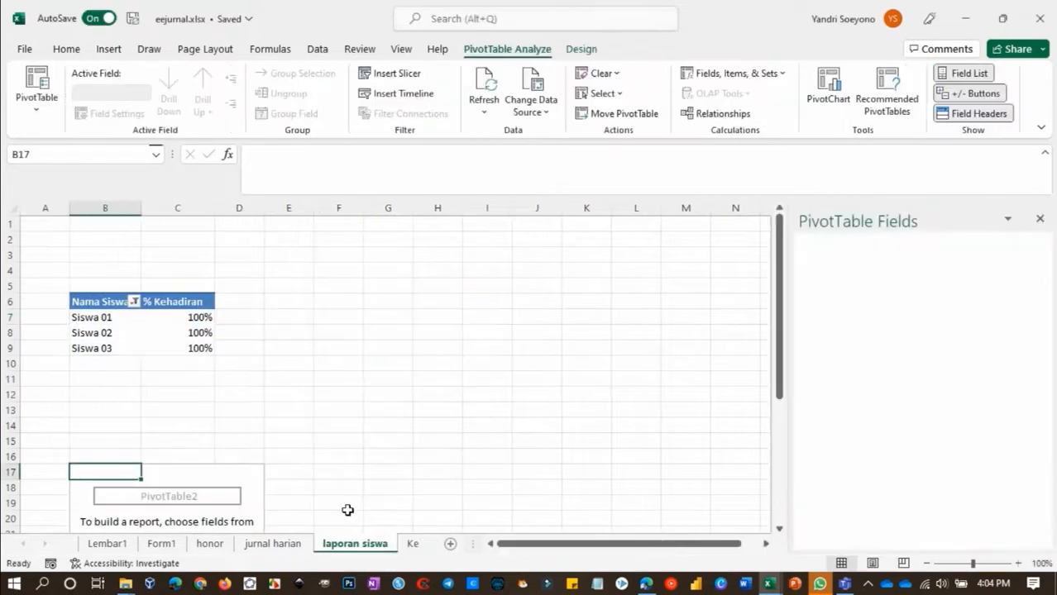
Add Nama Siswa as rows and % as values to the new PivotTable
{"action": "left_click_drag", "start_coordinate": [831, 309], "coordinate": [947, 422]}
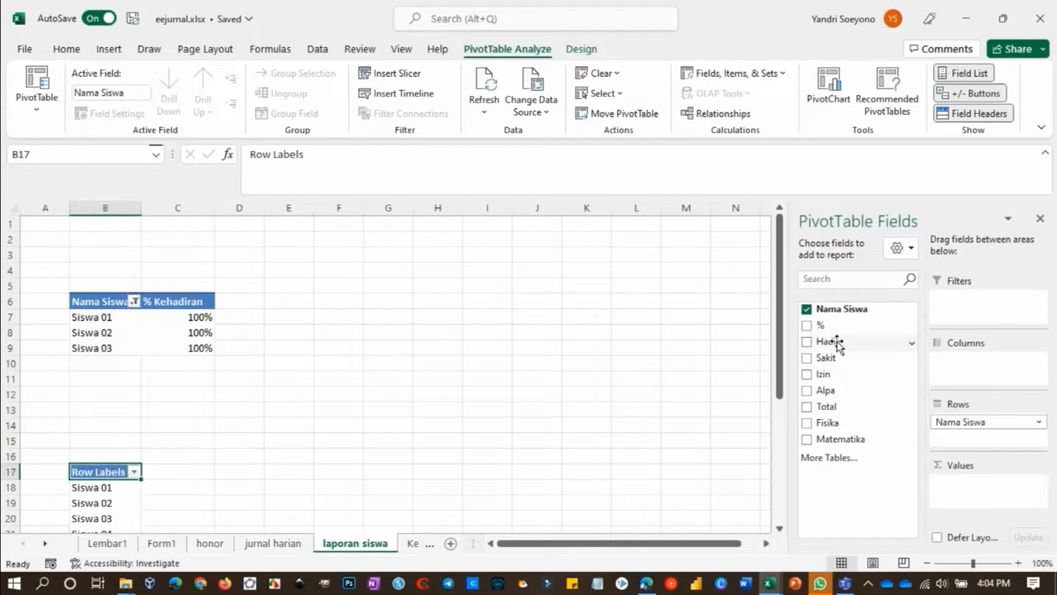
{"action": "left_click", "coordinate": [807, 325]}
{"action": "scroll", "coordinate": [185, 488], "scroll_direction": "down", "scroll_amount": 3}
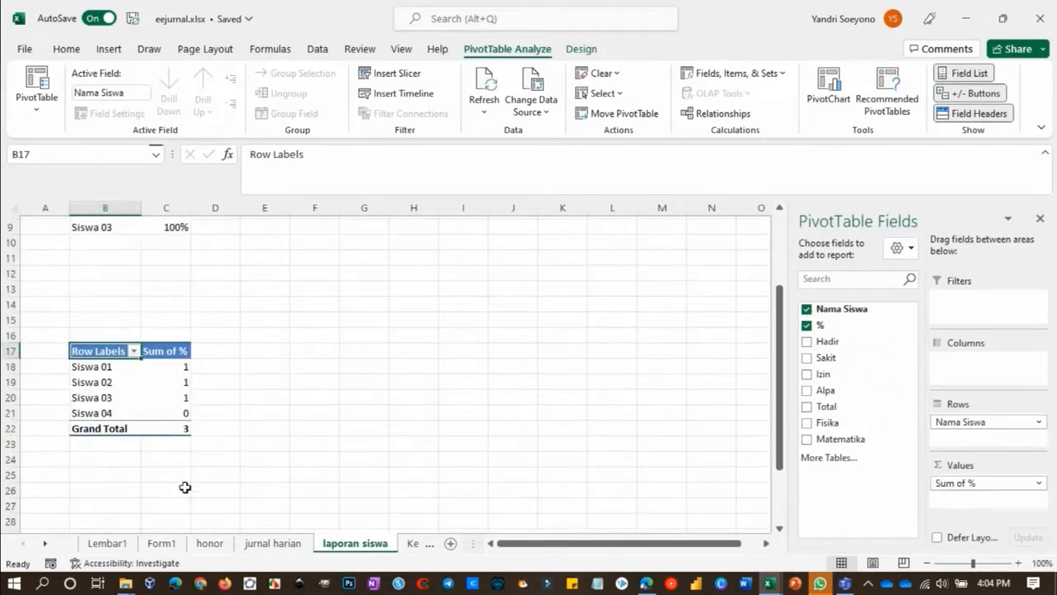
Apply a Top 10 value filter to the second PivotTable's Nama Siswa, showing the bottom 2 items by Sum of %
{"action": "left_click", "coordinate": [132, 352]}
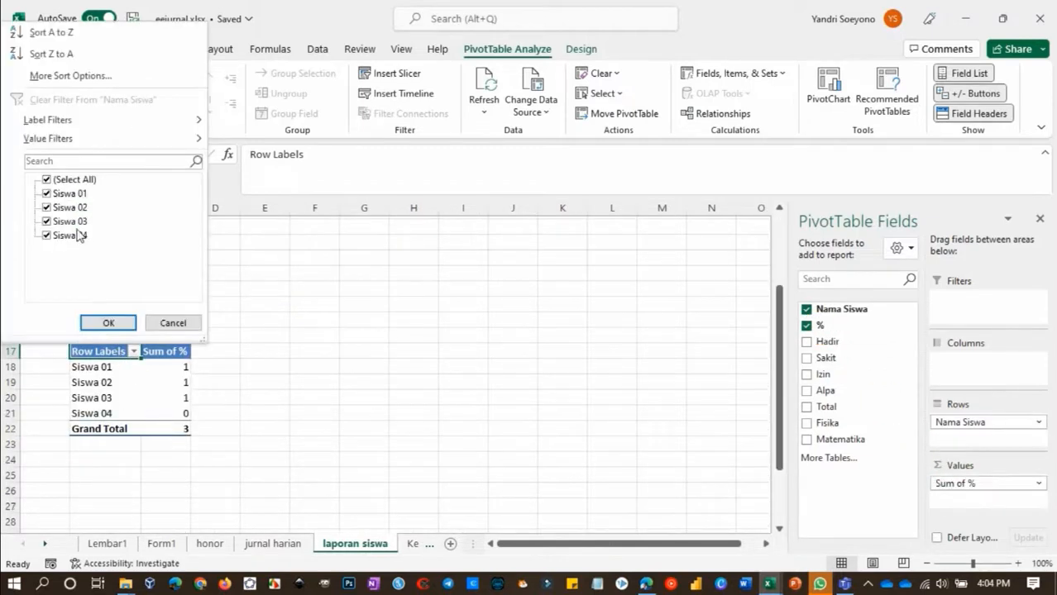
{"action": "mouse_move", "coordinate": [166, 138]}
{"action": "left_click", "coordinate": [279, 343]}
{"action": "left_click_drag", "start_coordinate": [256, 402], "coordinate": [211, 403]}
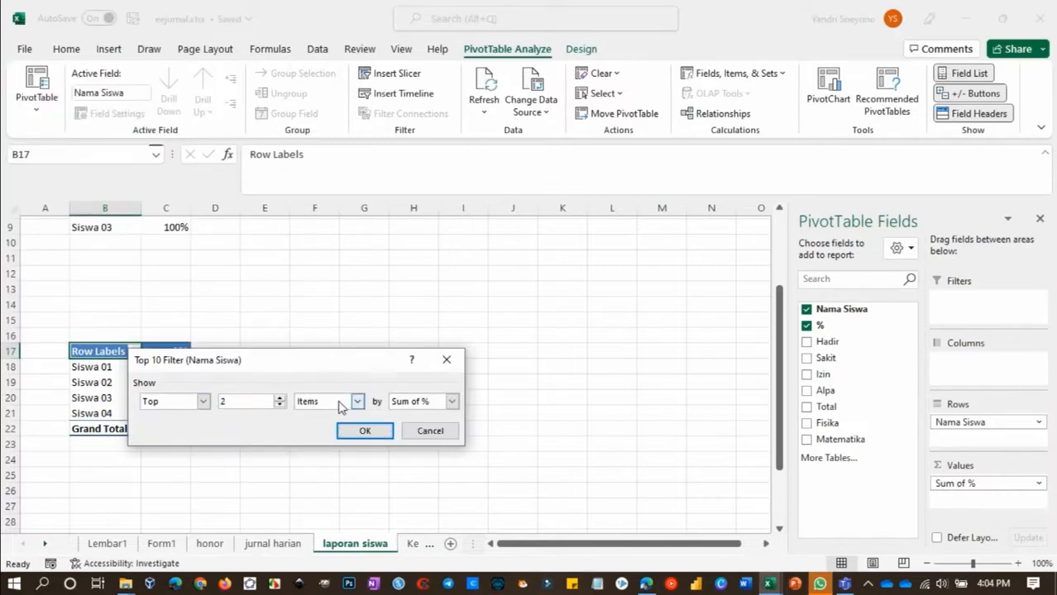
{"action": "left_click", "coordinate": [205, 402]}
{"action": "left_click", "coordinate": [187, 432]}
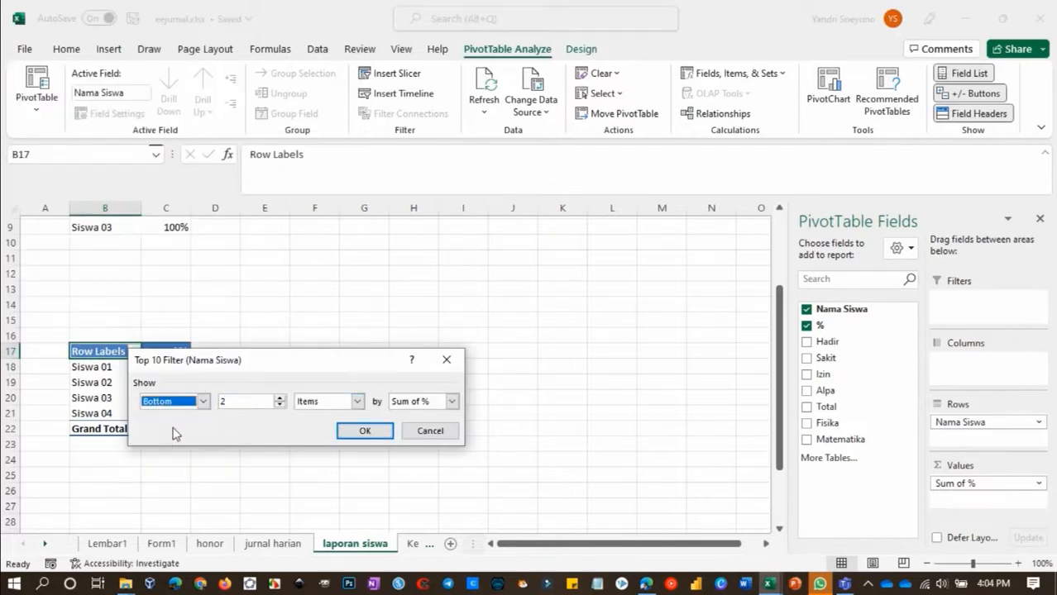
{"action": "left_click", "coordinate": [361, 431]}
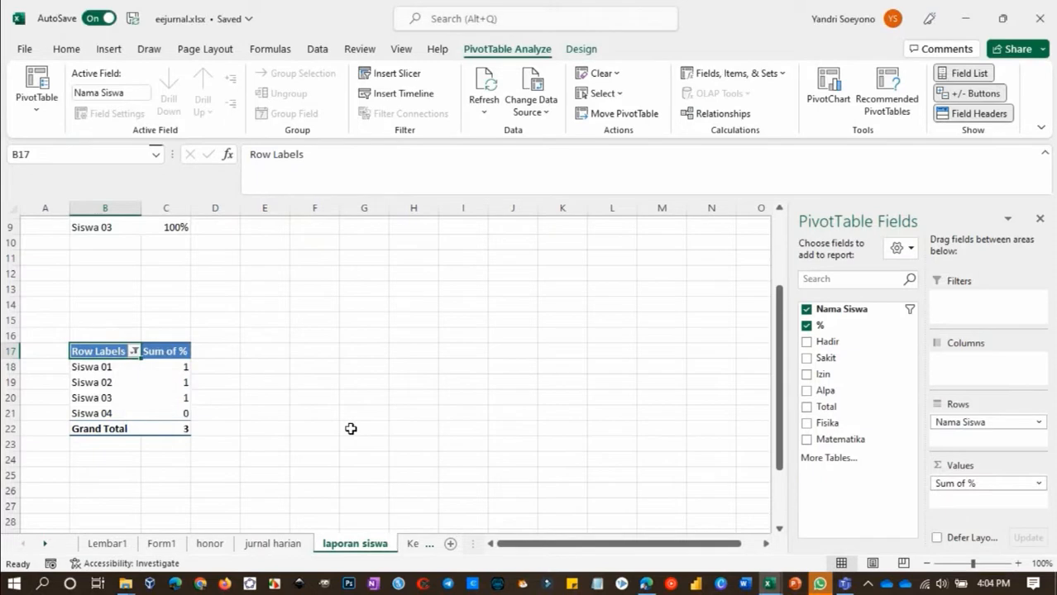
Change the second PivotTable's value filter to show only the bottom 1 item by Sum of %
{"action": "left_click", "coordinate": [133, 352]}
{"action": "mouse_move", "coordinate": [194, 139]}
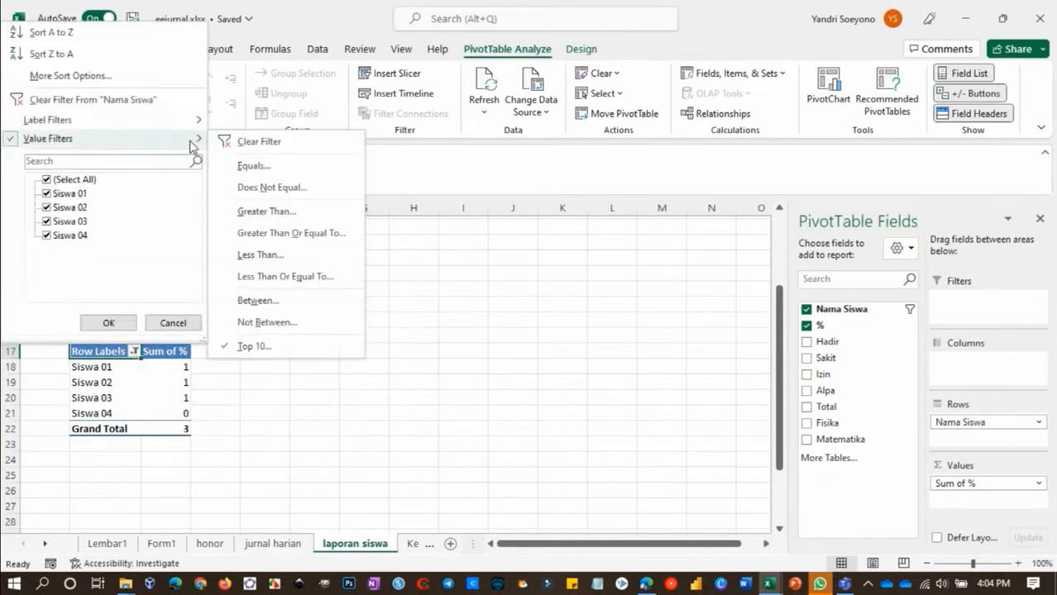
{"action": "left_click", "coordinate": [261, 344]}
{"action": "left_click", "coordinate": [279, 405]}
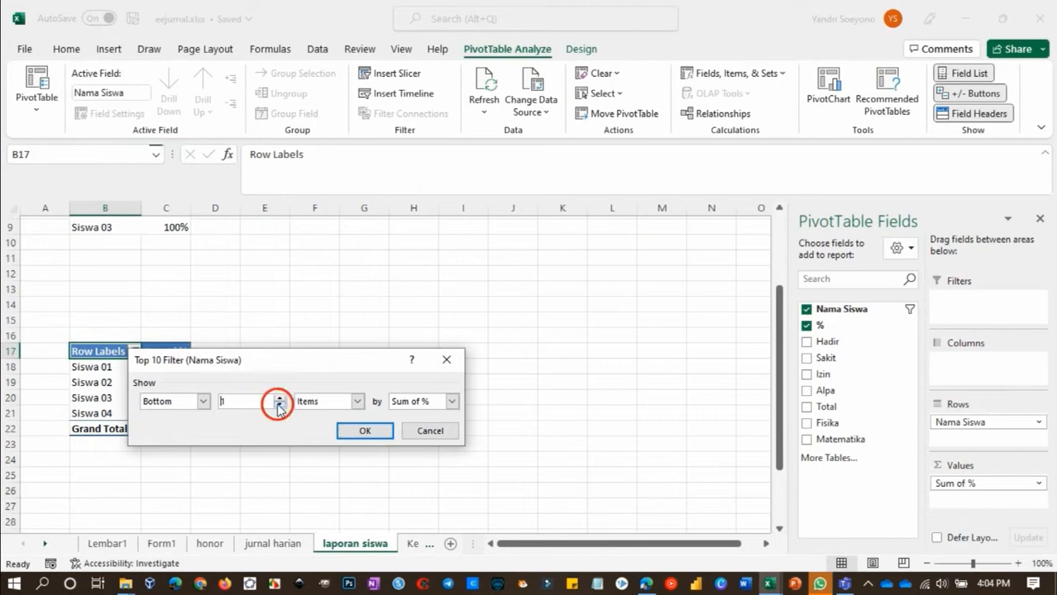
{"action": "left_click", "coordinate": [363, 431]}
{"action": "right_click", "coordinate": [172, 384]}
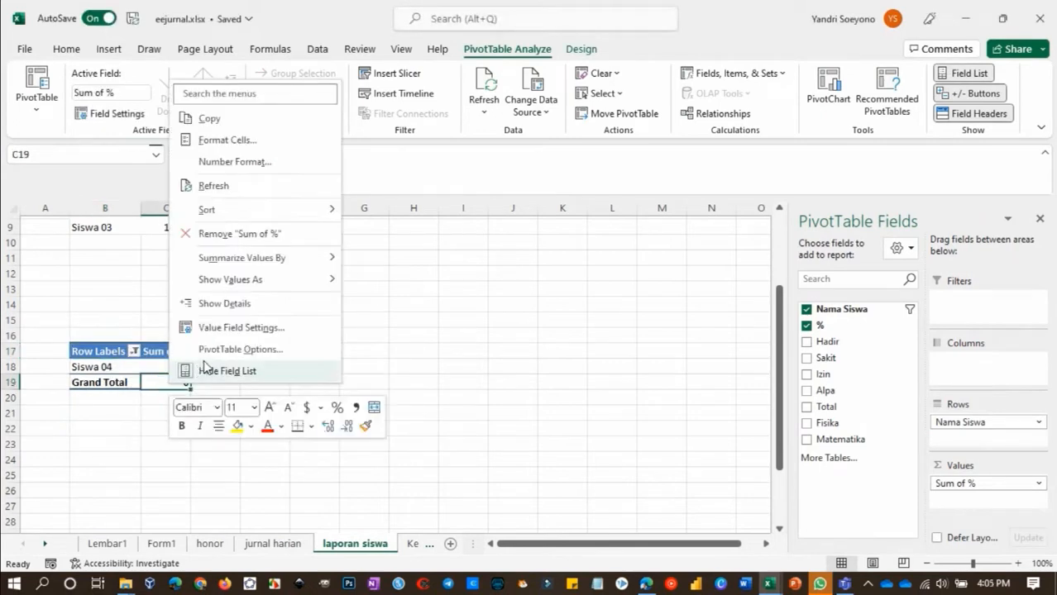
{"action": "left_click", "coordinate": [236, 235]}
{"action": "key", "text": "ctrl+z"}
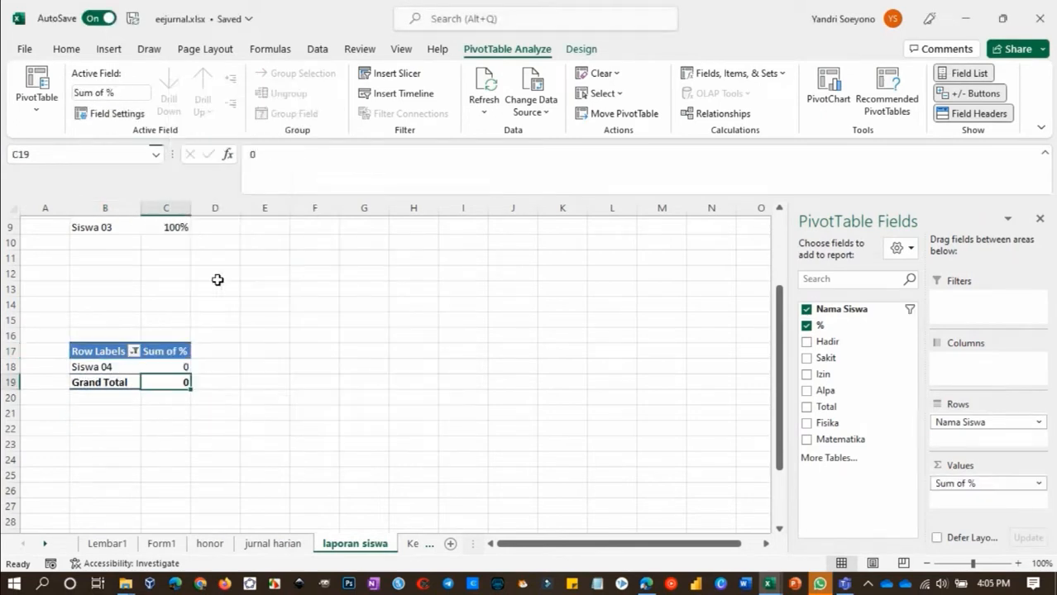
Remove the second PivotTable's grand total and rename its headers to Nama Siswa and % kehadiran
{"action": "right_click", "coordinate": [110, 382]}
{"action": "left_click", "coordinate": [171, 276]}
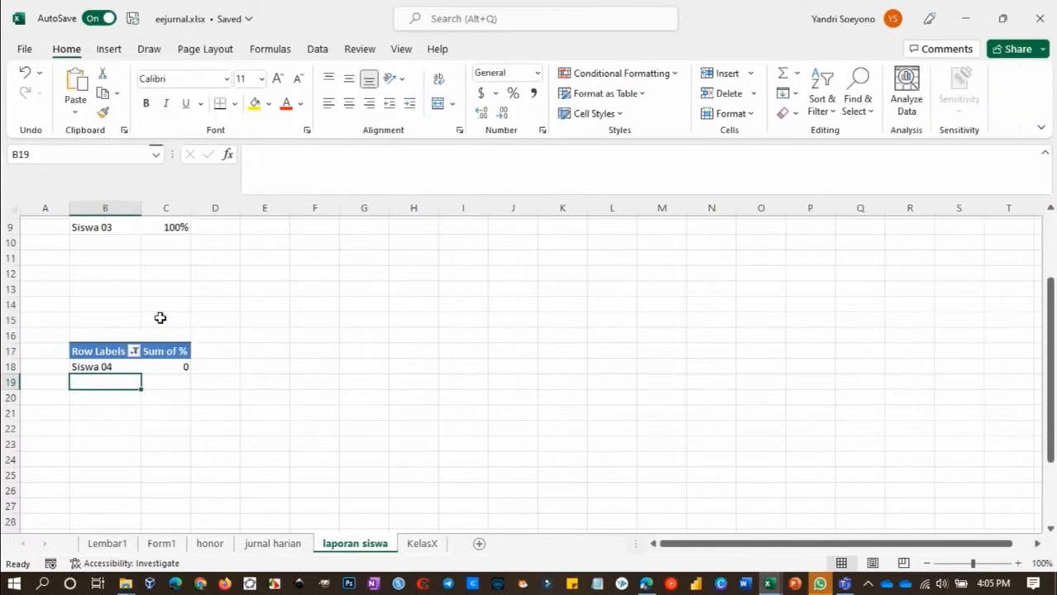
{"action": "left_click", "coordinate": [100, 348]}
{"action": "type", "text": "Nama Siswa"}
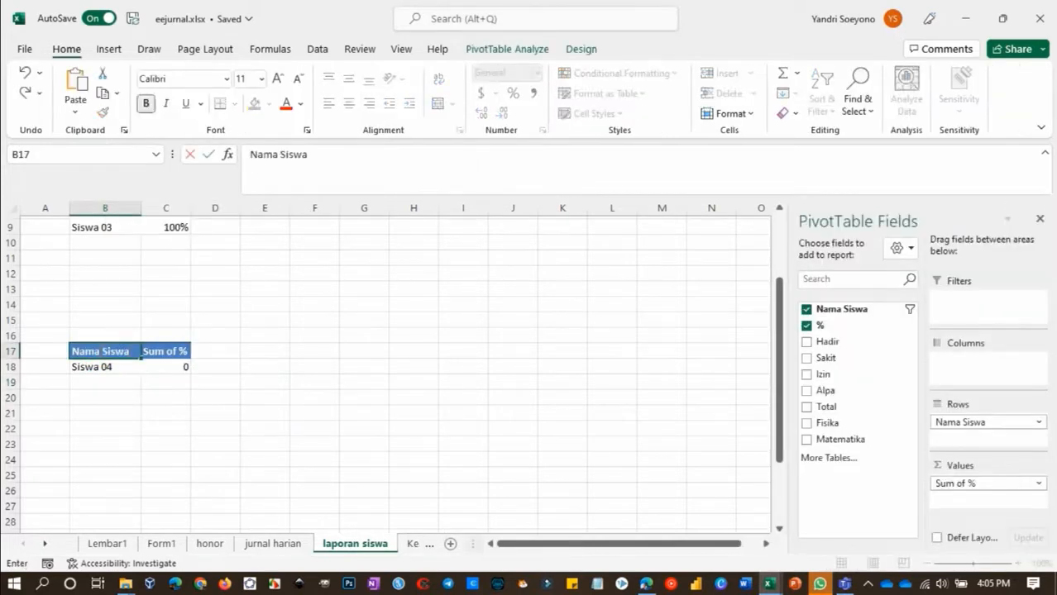
{"action": "left_click", "coordinate": [162, 352]}
{"action": "type", "text": "% kehadiran"}
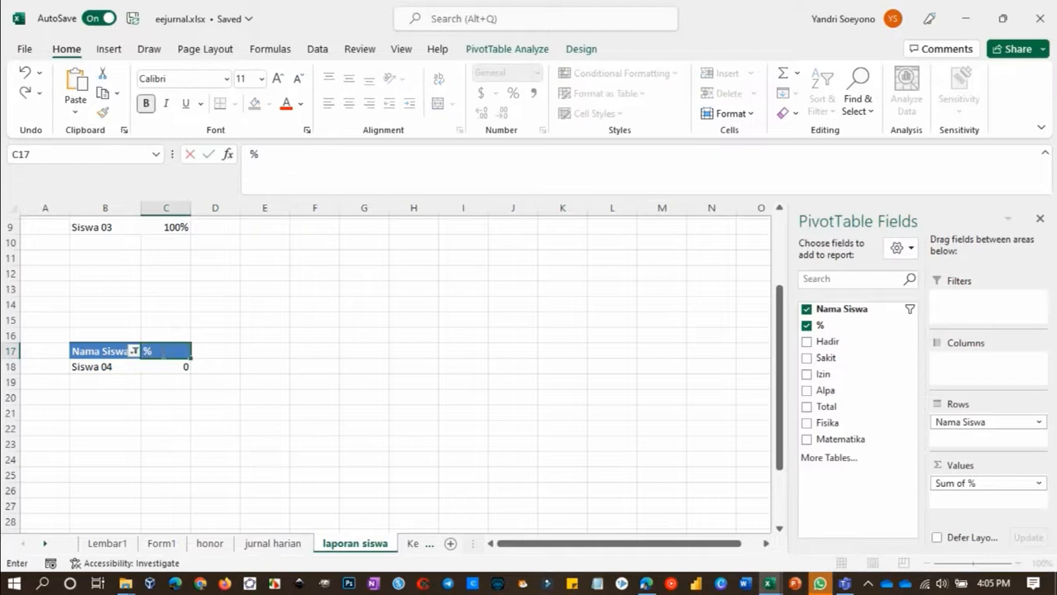
{"action": "key", "text": "Return"}
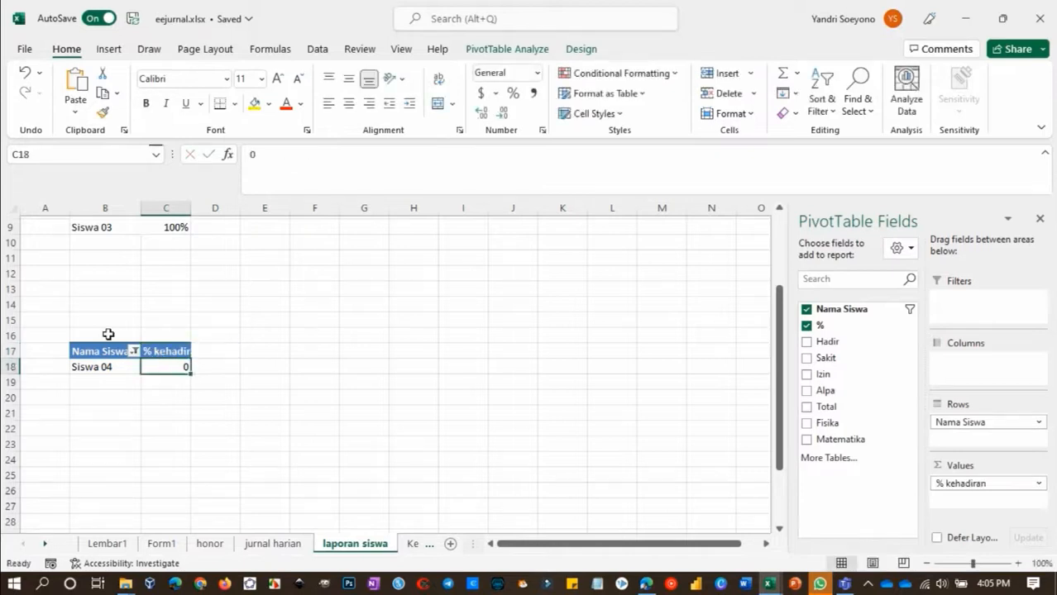
Enter the title Kelas X Terendah kehadiran in B16, above the second PivotTable
{"action": "left_click", "coordinate": [106, 335]}
{"action": "type", "text": "Kelas X Terendah kehadiran"}
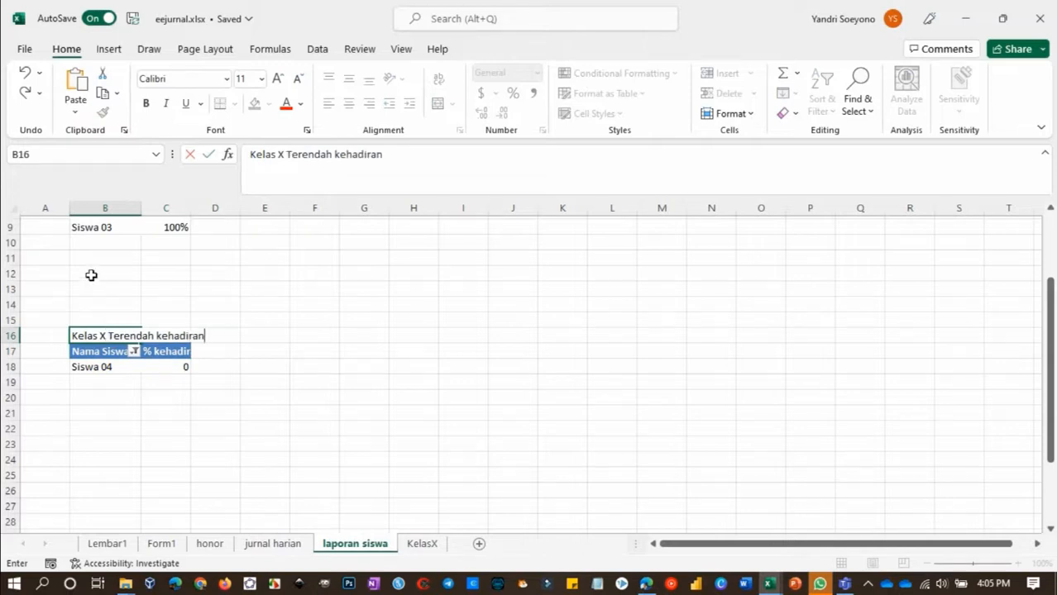
{"action": "left_click", "coordinate": [91, 279]}
Enter the title Kelas X Terbaik Kehadiran in B5, above the first PivotTable
{"action": "scroll", "coordinate": [93, 279], "scroll_direction": "up", "scroll_amount": 3}
{"action": "left_click", "coordinate": [94, 281]}
{"action": "type", "text": "Kelas"}
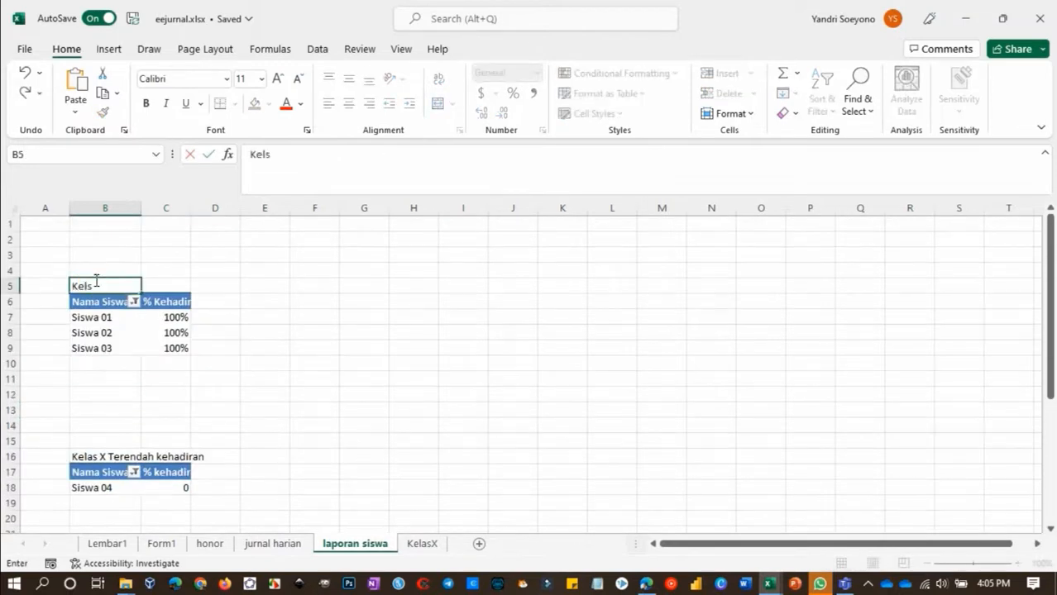
{"action": "type", "text": " X Terbaik Kehadiran"}
{"action": "key", "text": "Return"}
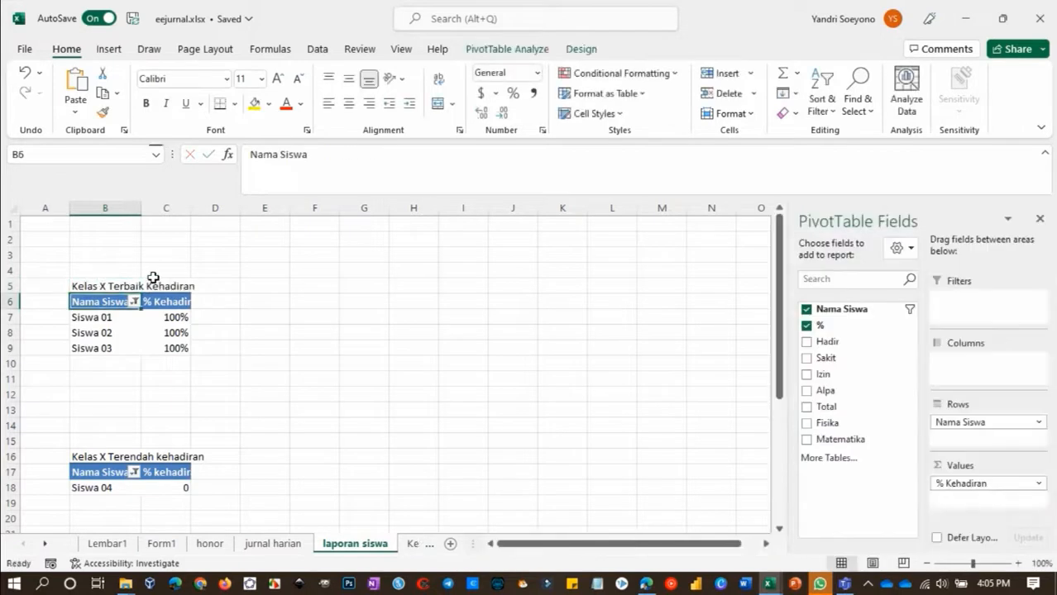
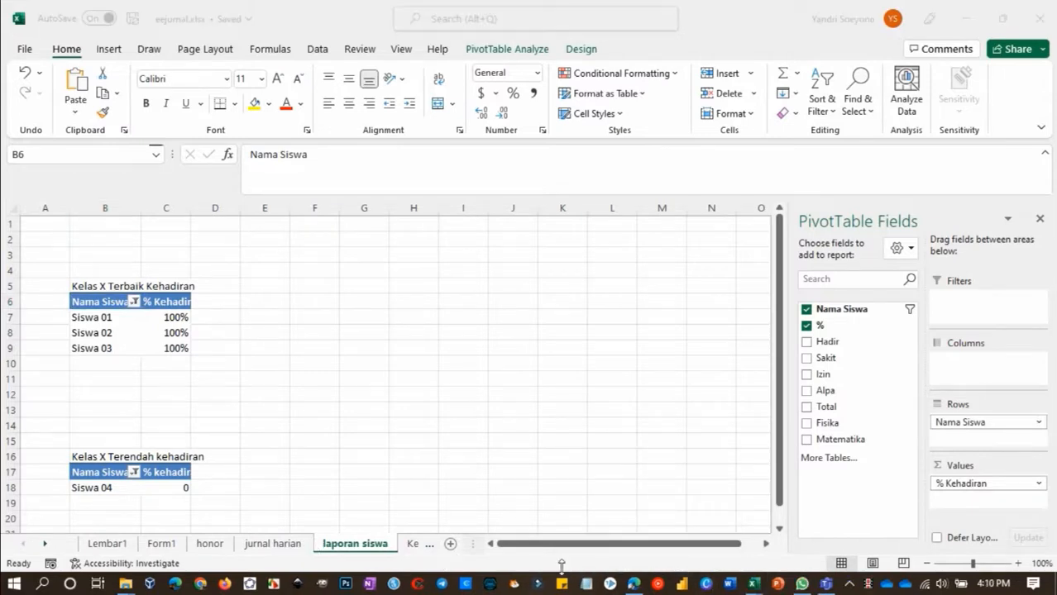
Switch to the browser and start another eejurnal form response with Hadir Untuk Pembelajaran, Jam ke- 1 and Mata Pelajaran Matematika
{"action": "left_click", "coordinate": [633, 583]}
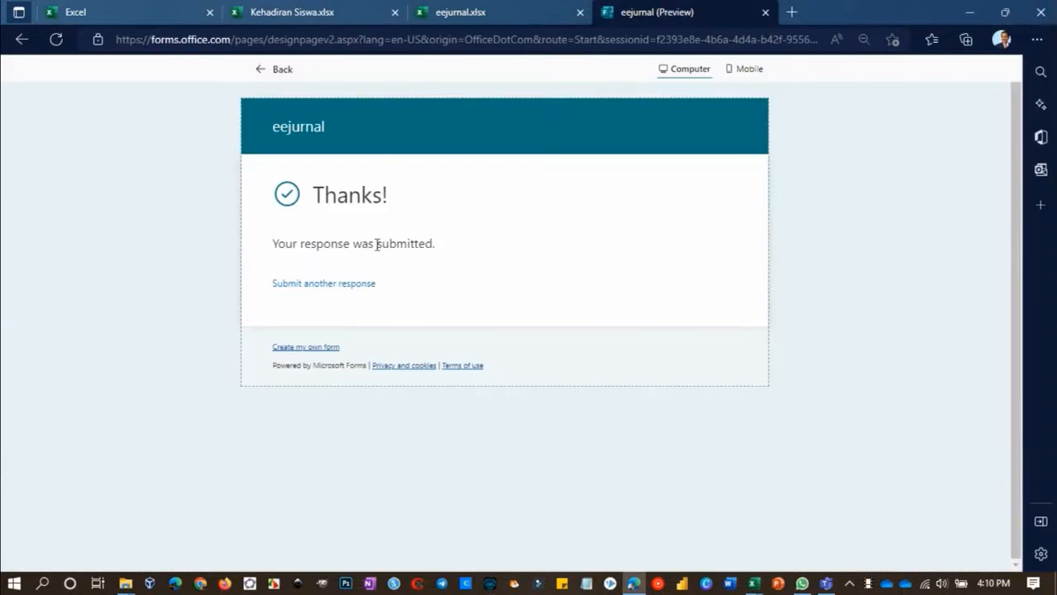
{"action": "left_click", "coordinate": [356, 285]}
{"action": "left_click", "coordinate": [307, 300]}
{"action": "left_click", "coordinate": [290, 407]}
{"action": "scroll", "coordinate": [346, 516], "scroll_direction": "down", "scroll_amount": 1}
{"action": "left_click", "coordinate": [347, 531]}
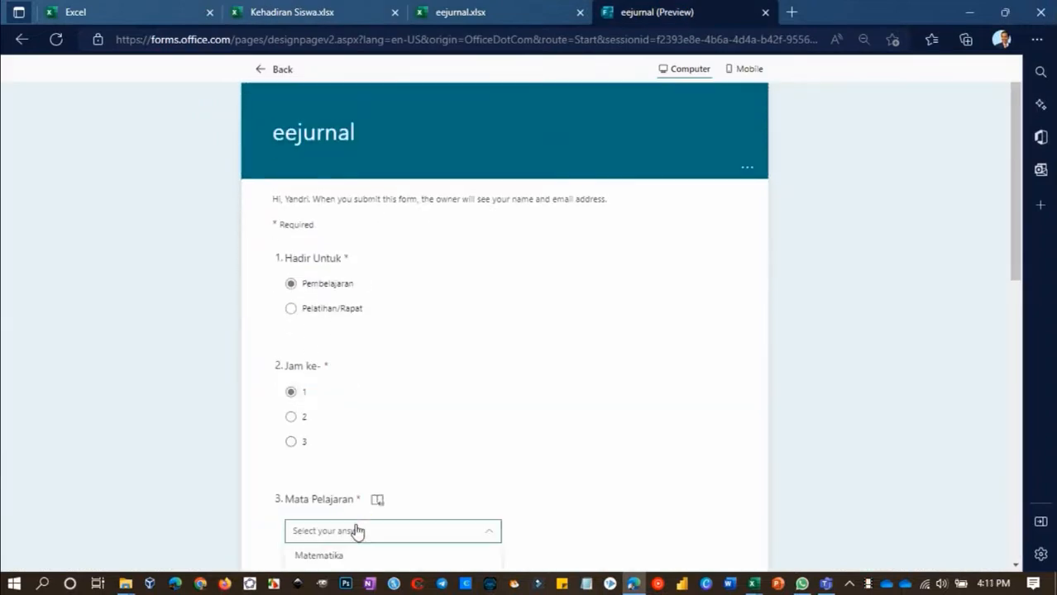
{"action": "scroll", "coordinate": [354, 519], "scroll_direction": "down", "scroll_amount": 2}
{"action": "left_click", "coordinate": [331, 434]}
Fill in Pertemuan ke- with 2 and Aktivitas/Masalah with Terbaik
{"action": "left_click", "coordinate": [351, 506]}
{"action": "type", "text": "2"}
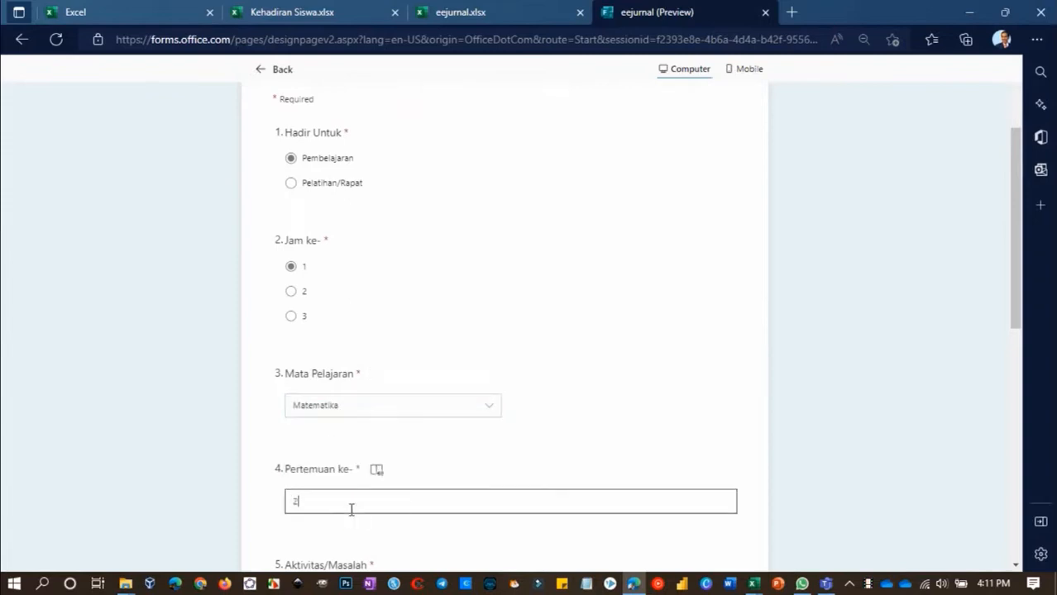
{"action": "scroll", "coordinate": [352, 507], "scroll_direction": "down", "scroll_amount": 2}
{"action": "left_click", "coordinate": [345, 442]}
{"action": "type", "text": "Ter"}
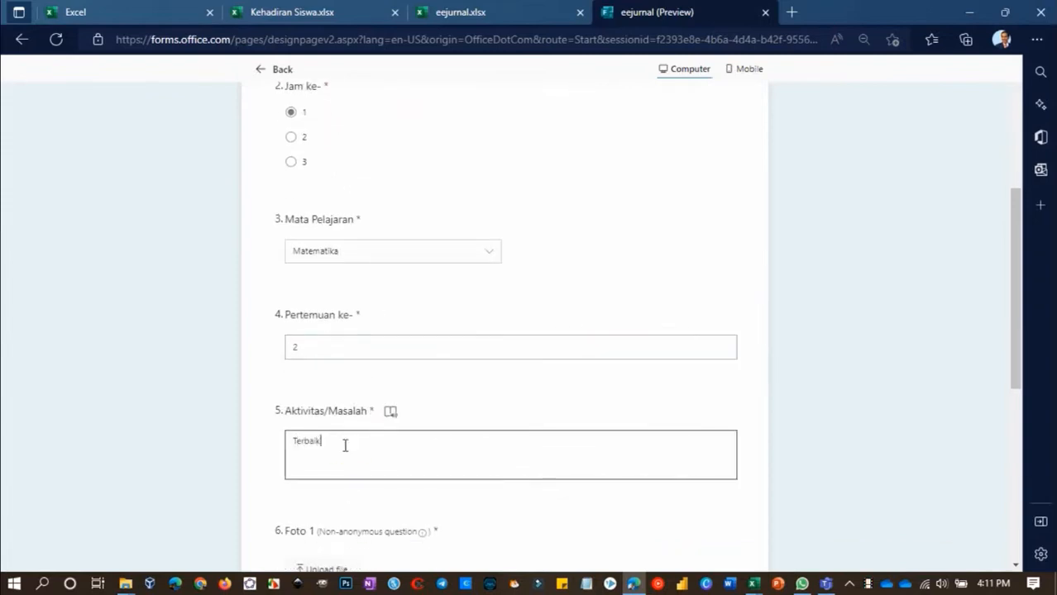
{"action": "type", "text": "baik"}
Upload favicon web.png from the gambar folder for both Foto 1 and Foto 2
{"action": "scroll", "coordinate": [345, 445], "scroll_direction": "down", "scroll_amount": 2}
{"action": "left_click", "coordinate": [330, 455]}
{"action": "left_click", "coordinate": [397, 177]}
{"action": "double_click", "coordinate": [397, 176]}
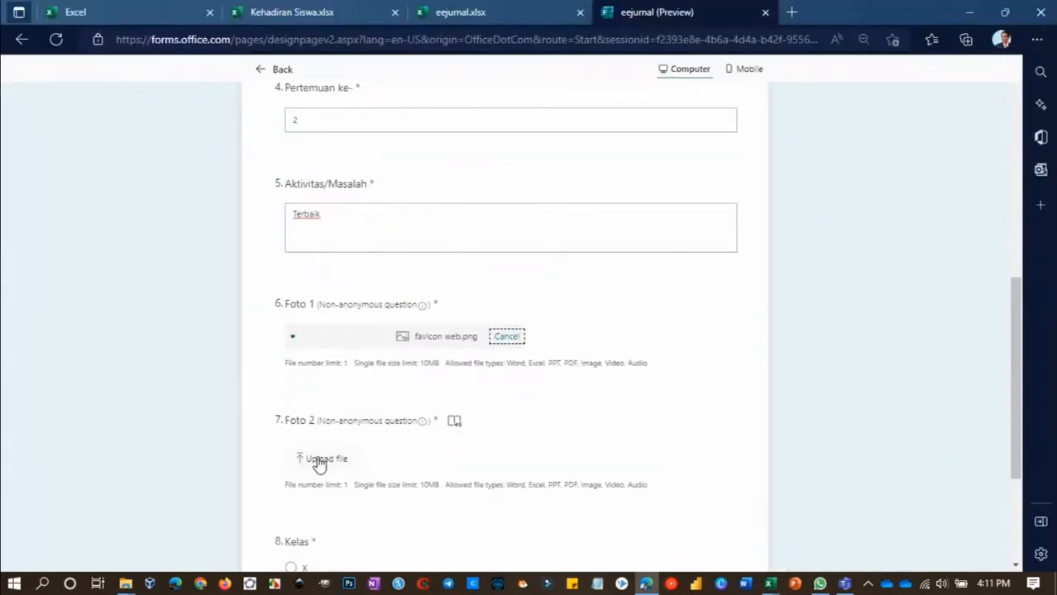
{"action": "left_click", "coordinate": [320, 462]}
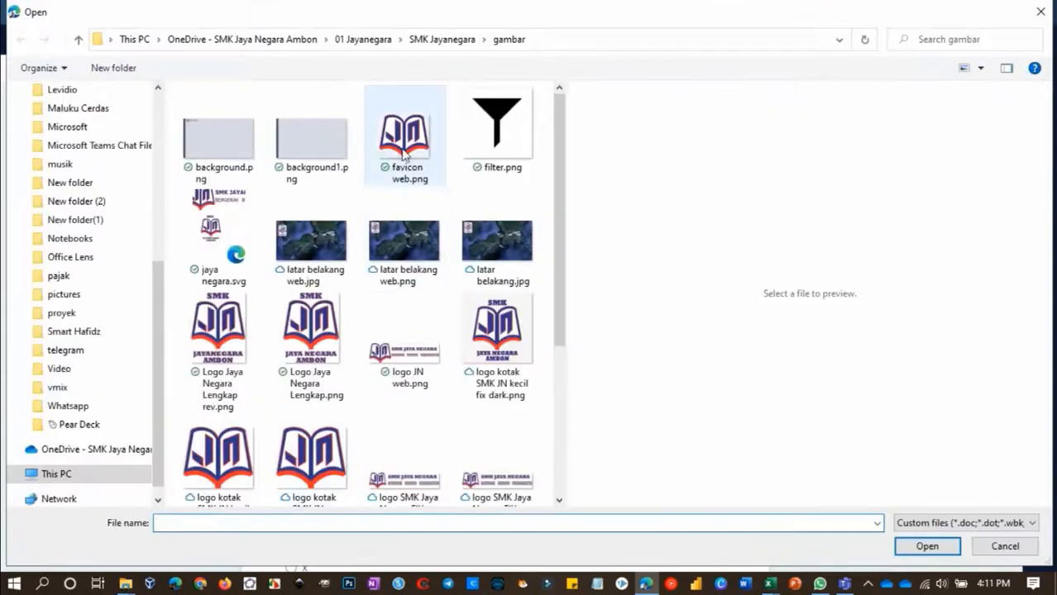
{"action": "double_click", "coordinate": [403, 142]}
Choose Kelas X, mark Siswa 01 and 03 Hadir and Siswa 02 and 04 Sakit, and submit the form
{"action": "scroll", "coordinate": [338, 393], "scroll_direction": "down", "scroll_amount": 3}
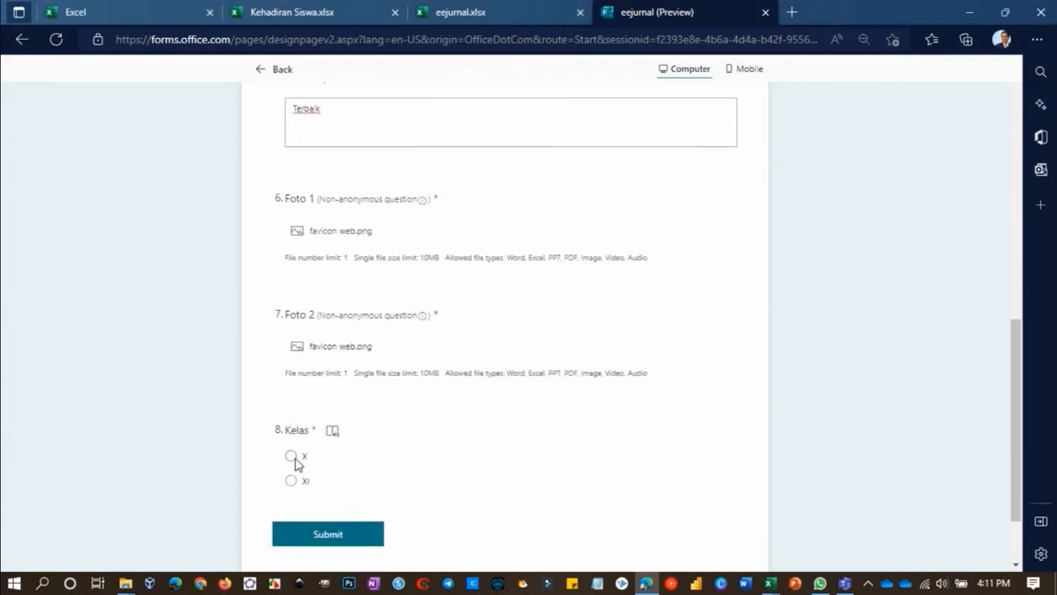
{"action": "left_click", "coordinate": [292, 460]}
{"action": "scroll", "coordinate": [295, 465], "scroll_direction": "down", "scroll_amount": 2}
{"action": "left_click", "coordinate": [447, 479]}
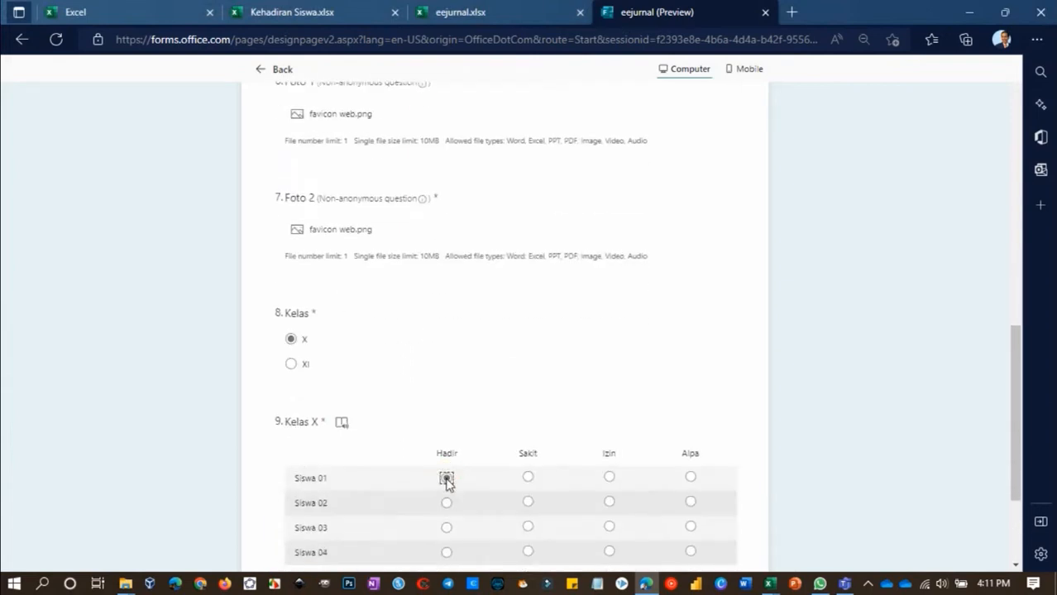
{"action": "left_click", "coordinate": [528, 503]}
{"action": "scroll", "coordinate": [528, 506], "scroll_direction": "down", "scroll_amount": 1}
{"action": "left_click", "coordinate": [446, 449]}
{"action": "left_click", "coordinate": [528, 472]}
{"action": "left_click", "coordinate": [339, 534]}
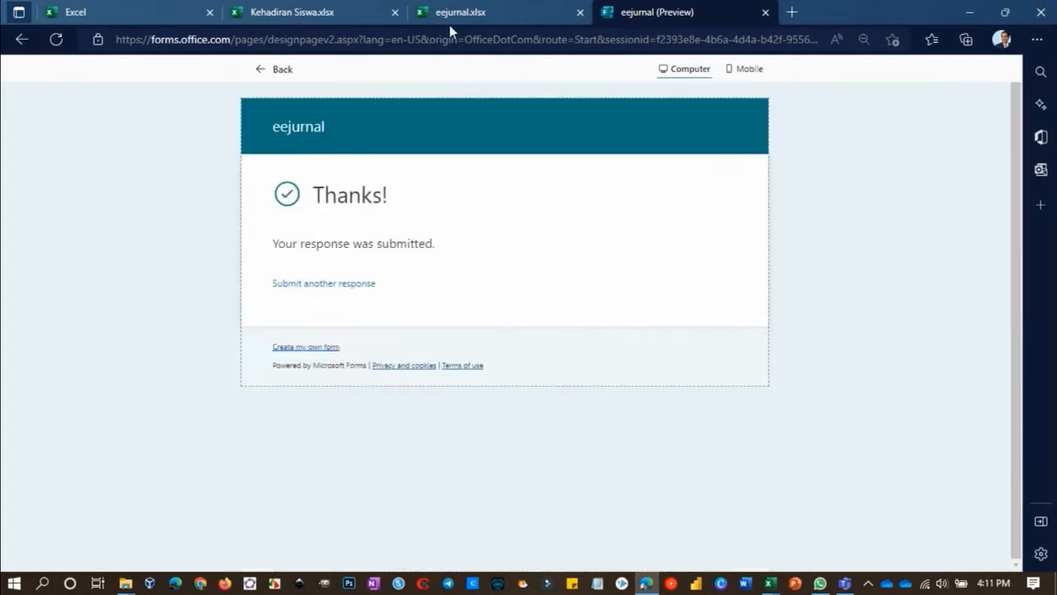
Check the newly submitted response on the Form1 sheet of eejurnal.xlsx in the browser and in desktop Excel
{"action": "left_click", "coordinate": [457, 14]}
{"action": "left_click", "coordinate": [655, 228]}
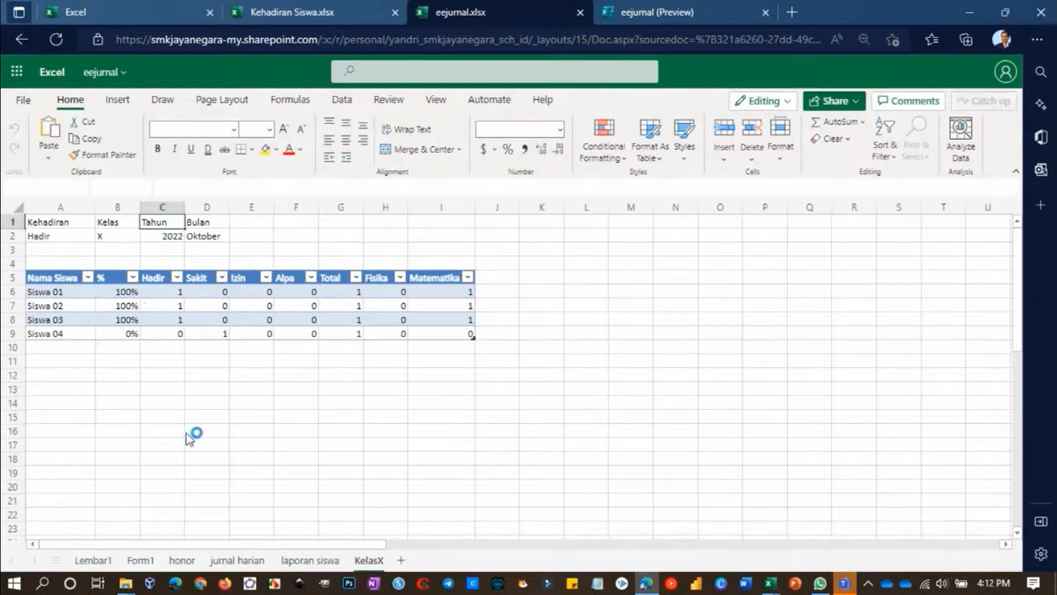
{"action": "left_click", "coordinate": [141, 560]}
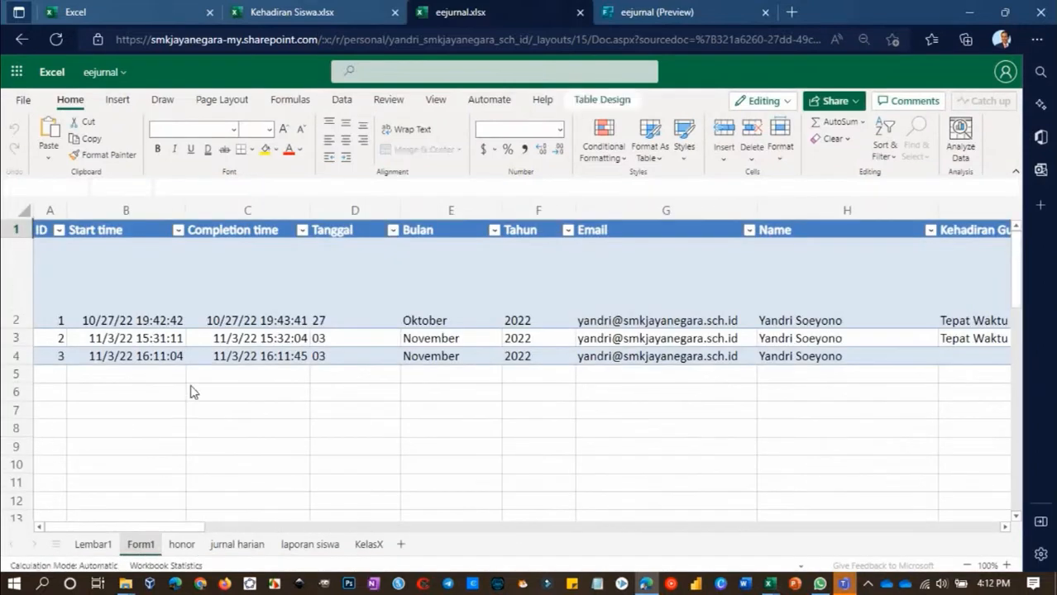
{"action": "left_click", "coordinate": [279, 319]}
{"action": "left_click", "coordinate": [776, 584]}
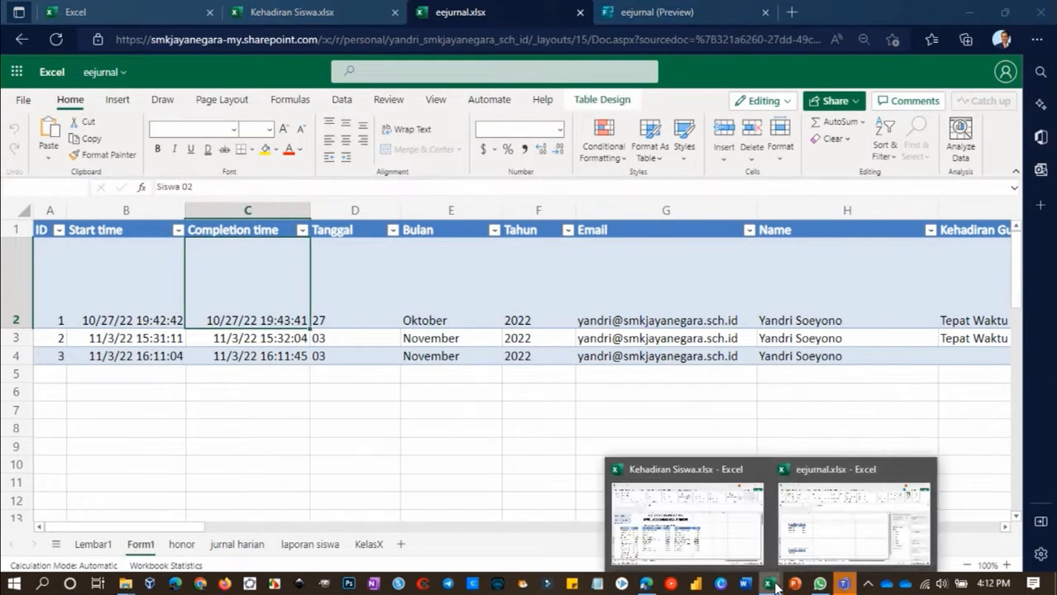
{"action": "left_click", "coordinate": [825, 530]}
{"action": "left_click", "coordinate": [162, 544]}
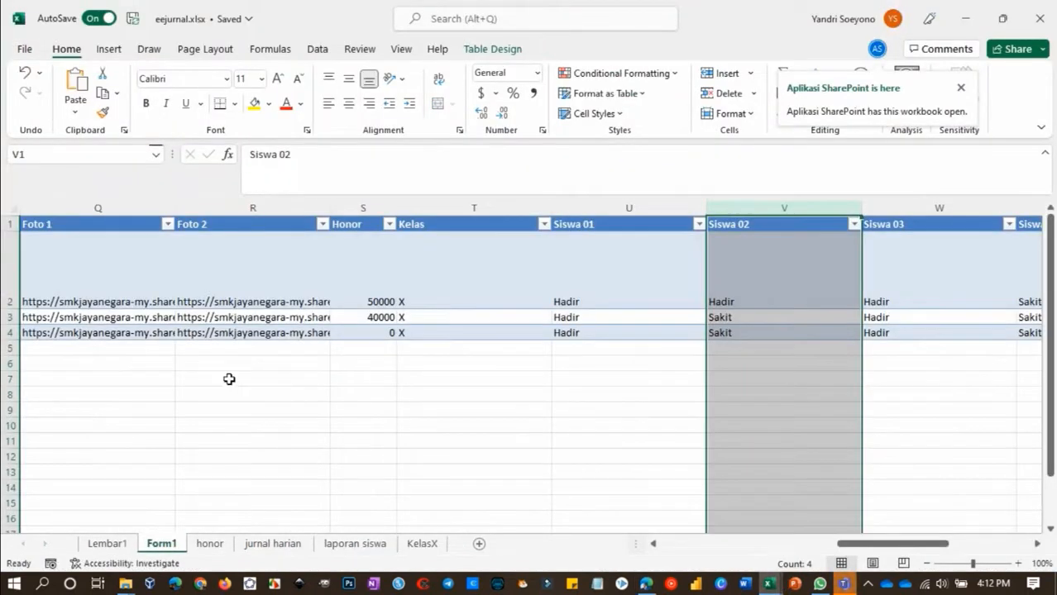
In Teams, answer the attendance approval request with comment 4 and response Tepat Waktu, and submit it
{"action": "left_click", "coordinate": [844, 583]}
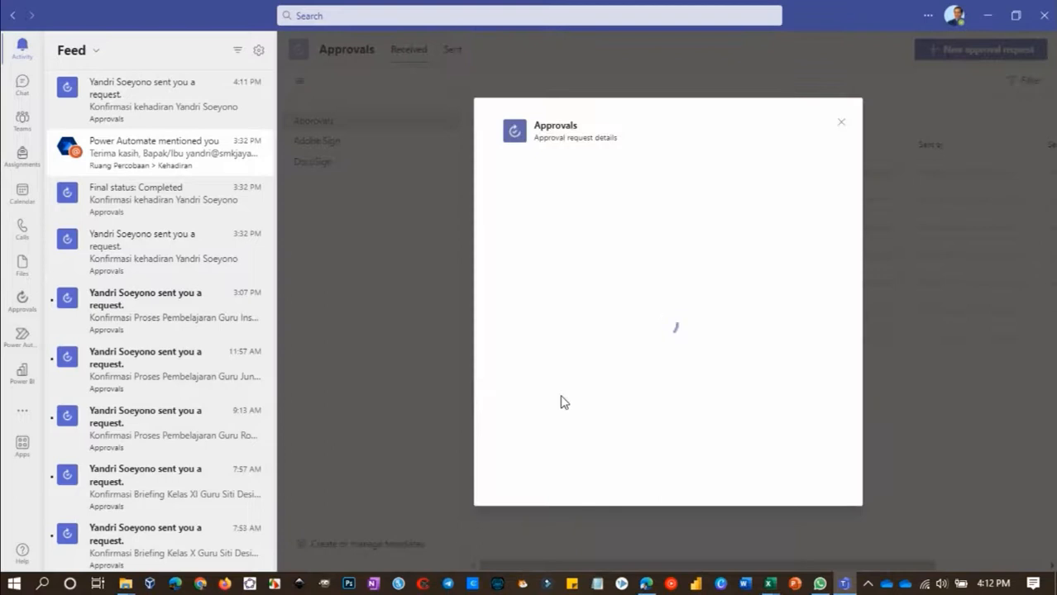
{"action": "left_click", "coordinate": [592, 416]}
{"action": "type", "text": "4"}
{"action": "left_click", "coordinate": [635, 473]}
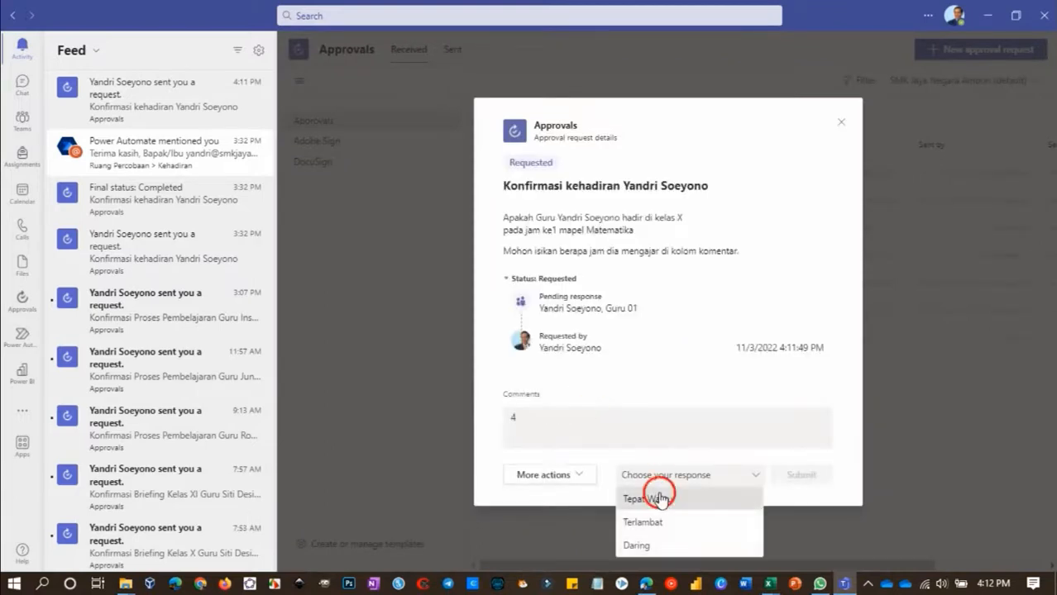
{"action": "left_click", "coordinate": [661, 499]}
{"action": "left_click", "coordinate": [801, 476]}
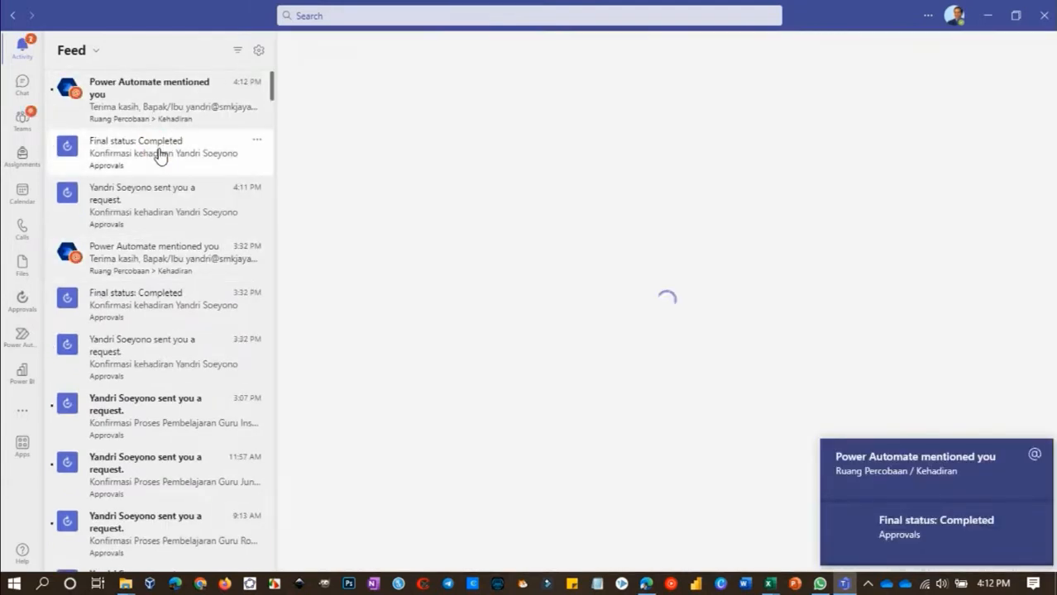
Look at the completed approval notification and the Power Automate mention in the Kehadiran channel
{"action": "left_click", "coordinate": [160, 155]}
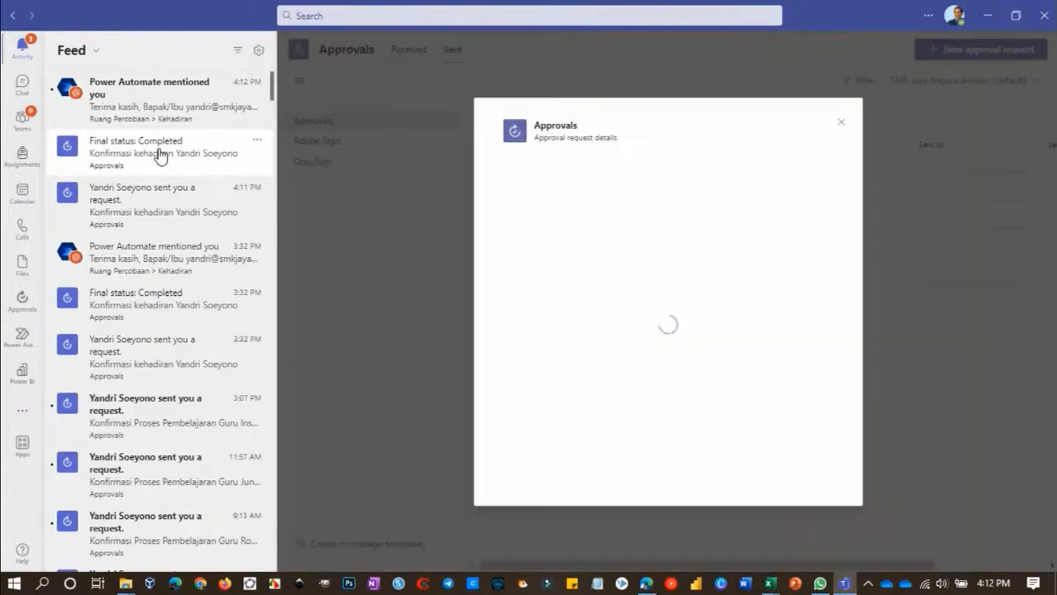
{"action": "left_click", "coordinate": [147, 109]}
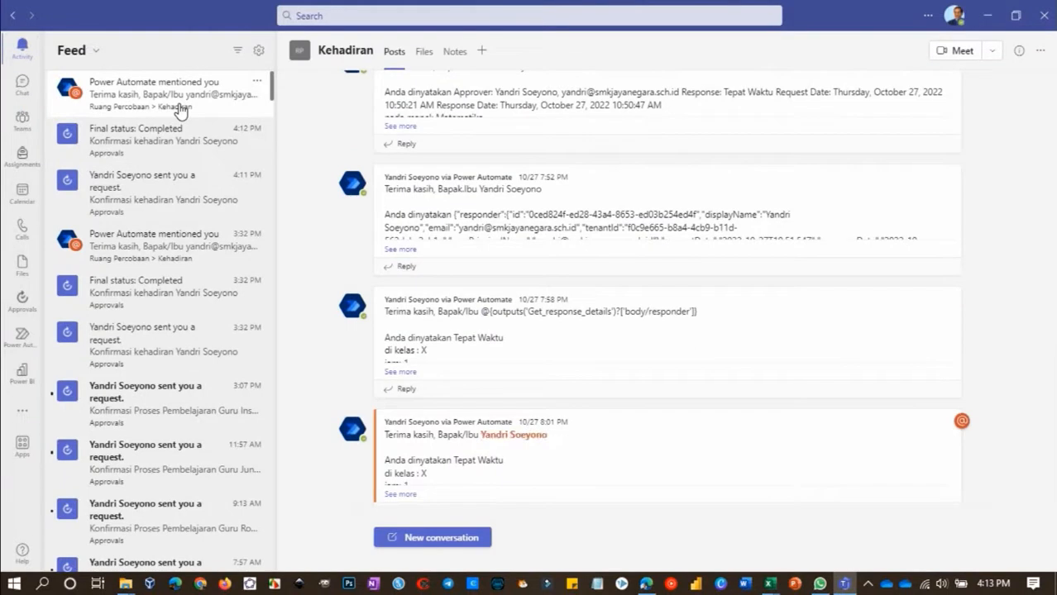
{"action": "left_click", "coordinate": [29, 127]}
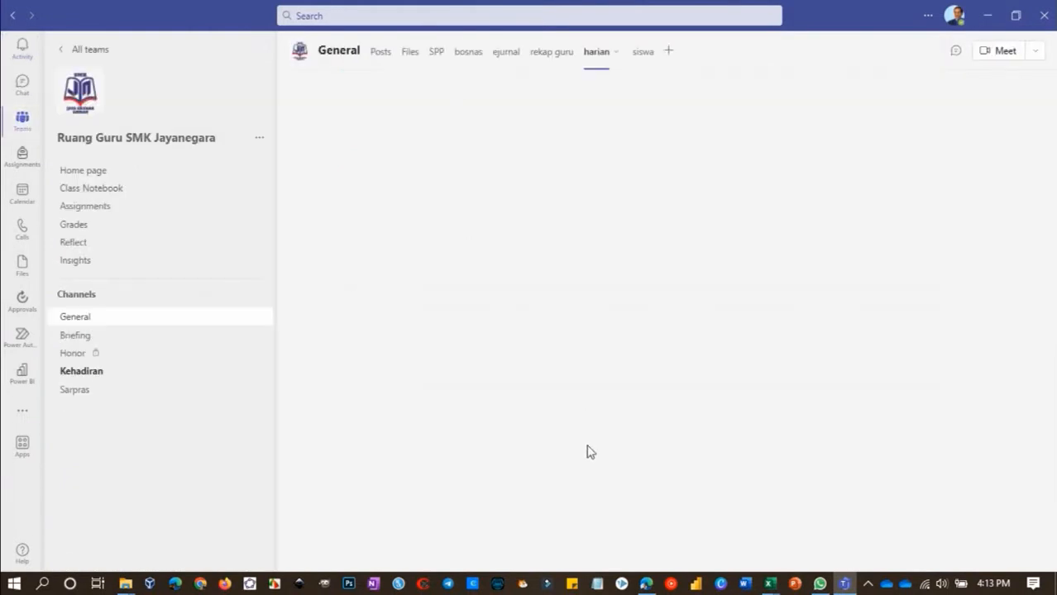
Return to eejurnal.xlsx in desktop Excel and check the new row's Honor and student attendance, plus the KelasX and laporan siswa sheets
{"action": "left_click", "coordinate": [647, 584]}
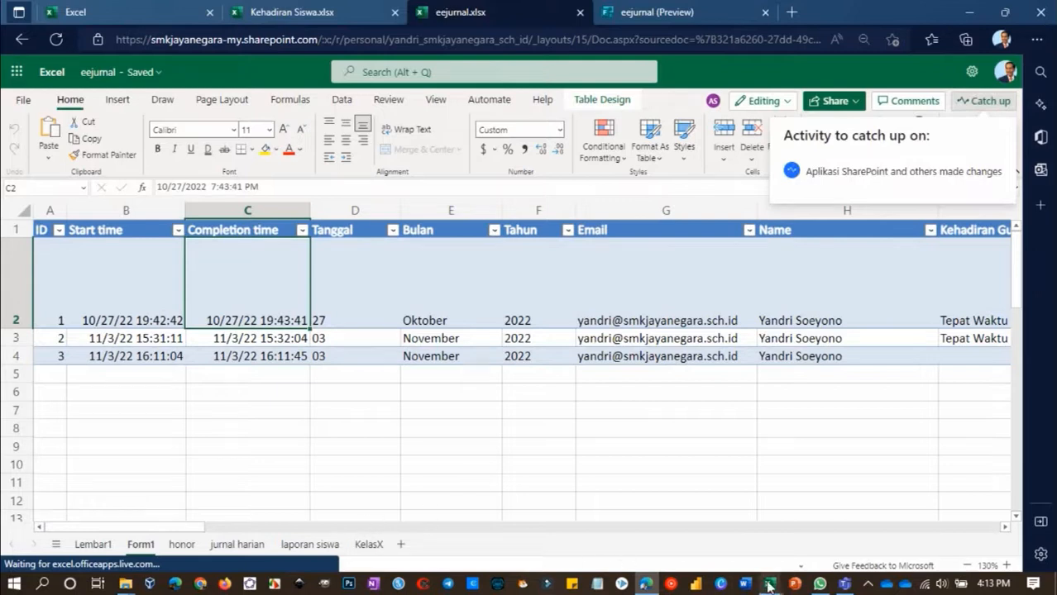
{"action": "mouse_move", "coordinate": [770, 586]}
{"action": "left_click", "coordinate": [850, 520]}
{"action": "left_click", "coordinate": [508, 374]}
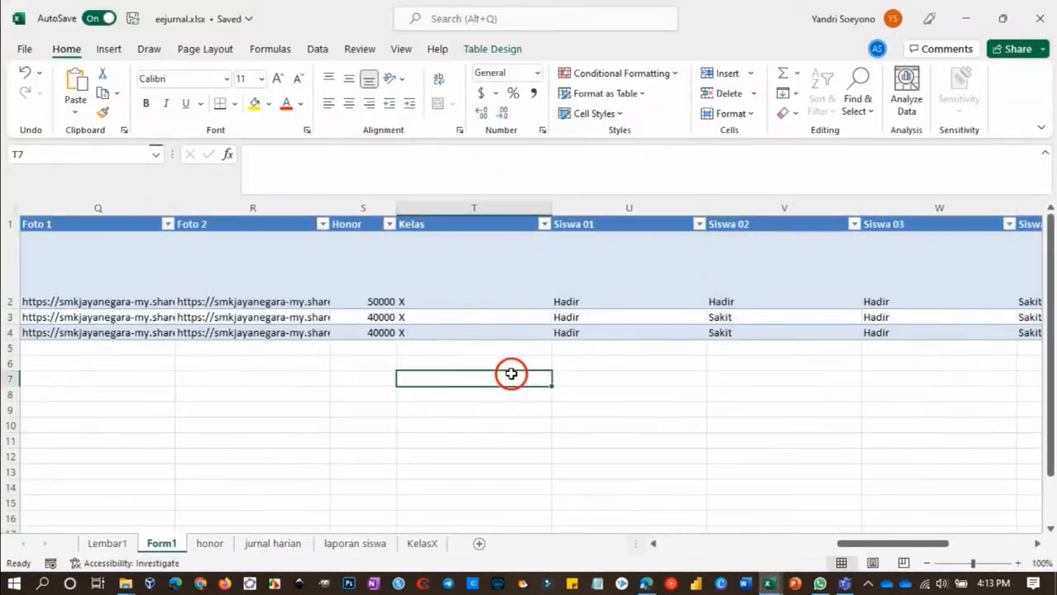
{"action": "left_click", "coordinate": [421, 335]}
{"action": "left_click", "coordinate": [375, 331]}
{"action": "scroll", "coordinate": [376, 332], "scroll_direction": "right", "scroll_amount": 3}
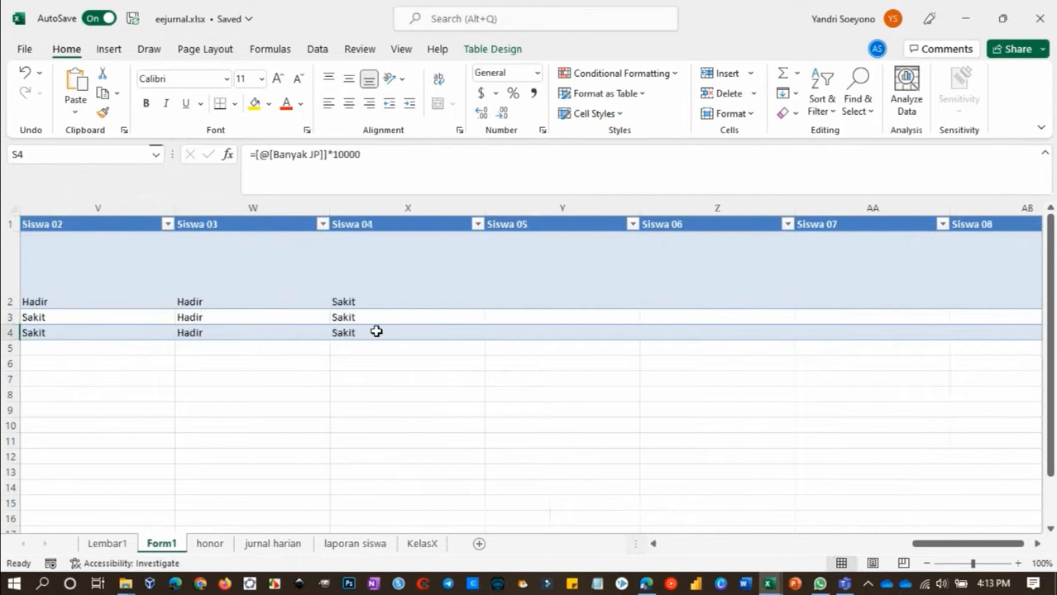
{"action": "left_click", "coordinate": [422, 544]}
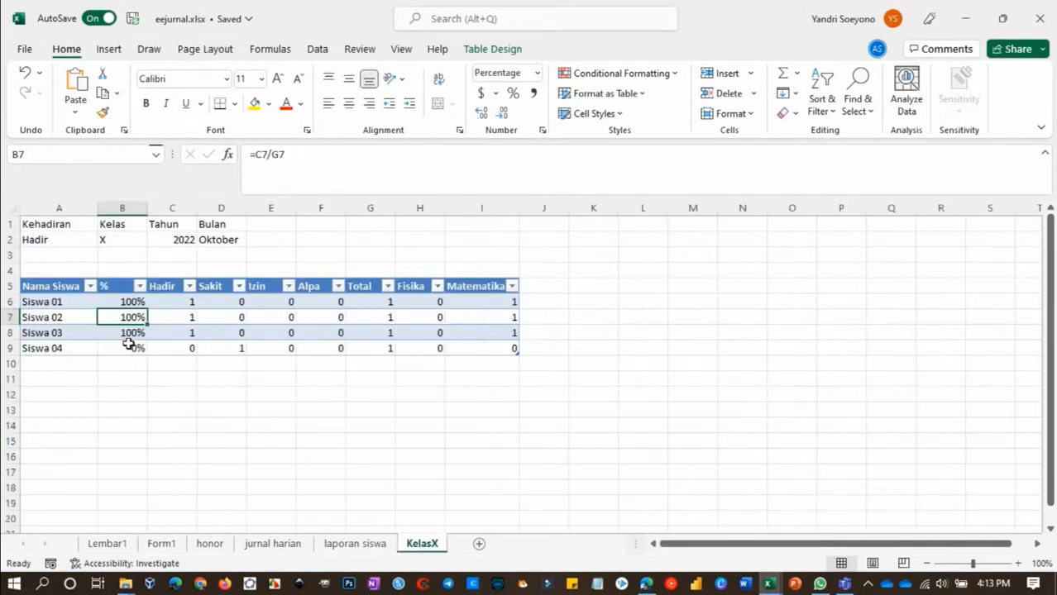
{"action": "left_click", "coordinate": [356, 546]}
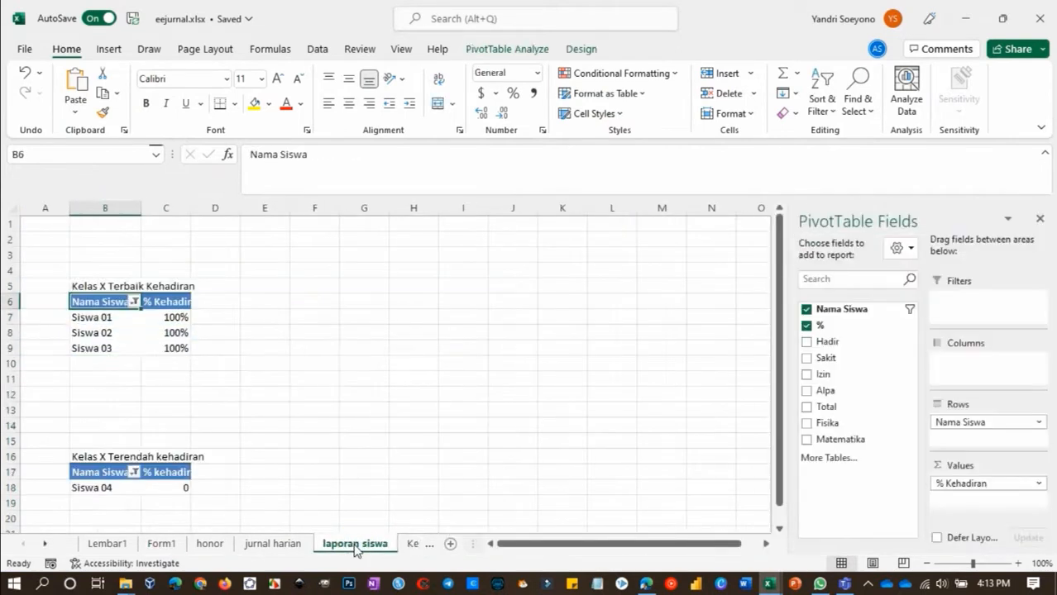
Set the Bulan value in D2 of the KelasX sheet to November
{"action": "left_click", "coordinate": [412, 544]}
{"action": "left_click", "coordinate": [220, 245]}
{"action": "type", "text": "November"}
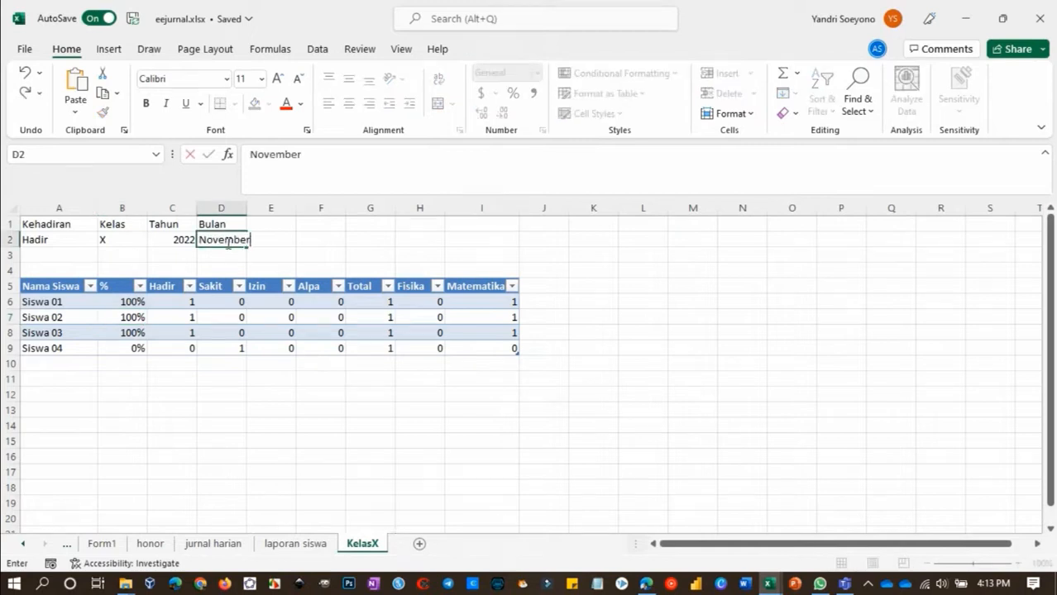
{"action": "key", "text": "Return"}
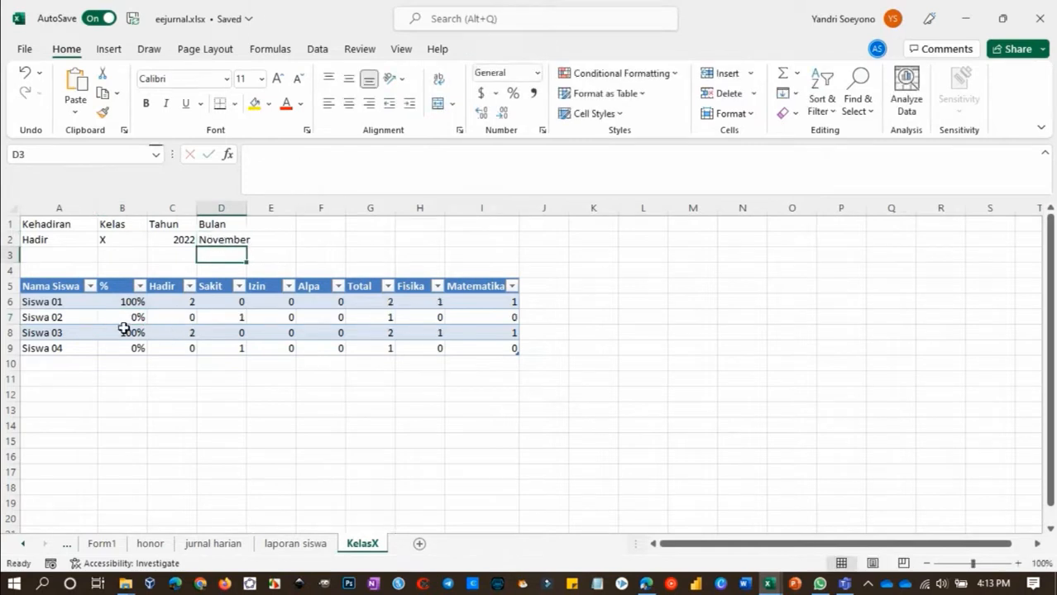
Enter Tahun with 2022 in A1:B1 and Bulan with November in A2:B2 of the laporan siswa sheet
{"action": "left_click", "coordinate": [295, 544]}
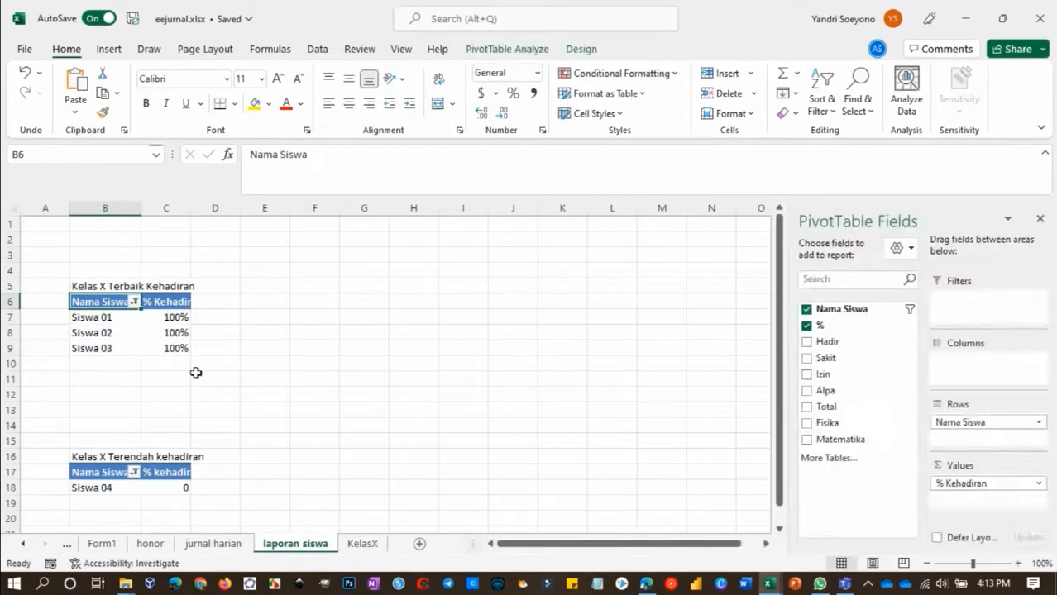
{"action": "left_click", "coordinate": [51, 225]}
{"action": "type", "text": "Tahun"}
{"action": "left_click", "coordinate": [118, 229]}
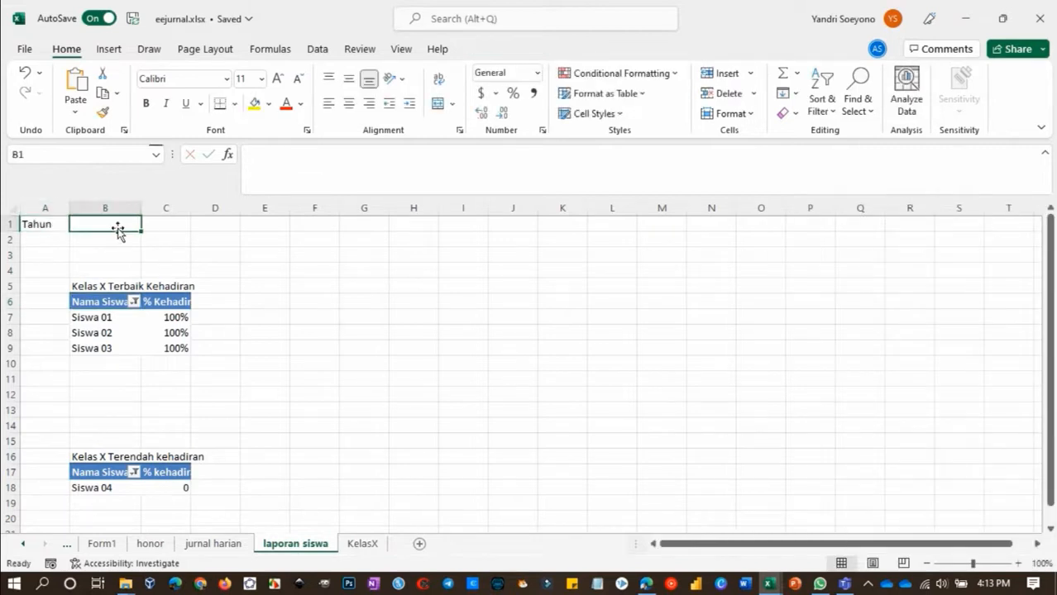
{"action": "type", "text": "2022"}
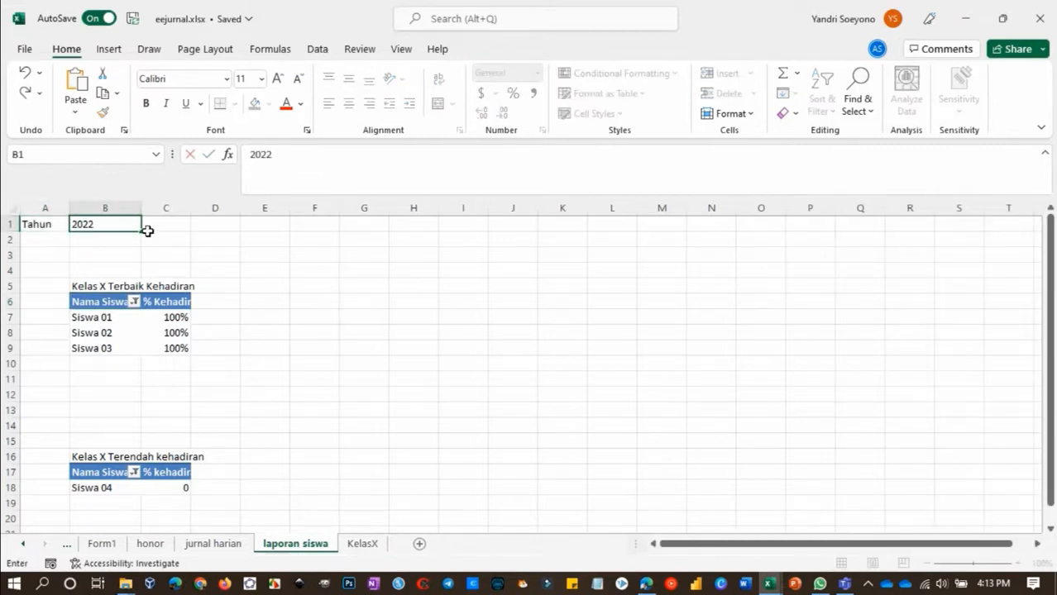
{"action": "left_click", "coordinate": [42, 239]}
{"action": "type", "text": "Bulan"}
{"action": "key", "text": "Tab"}
{"action": "type", "text": "November"}
{"action": "key", "text": "Return"}
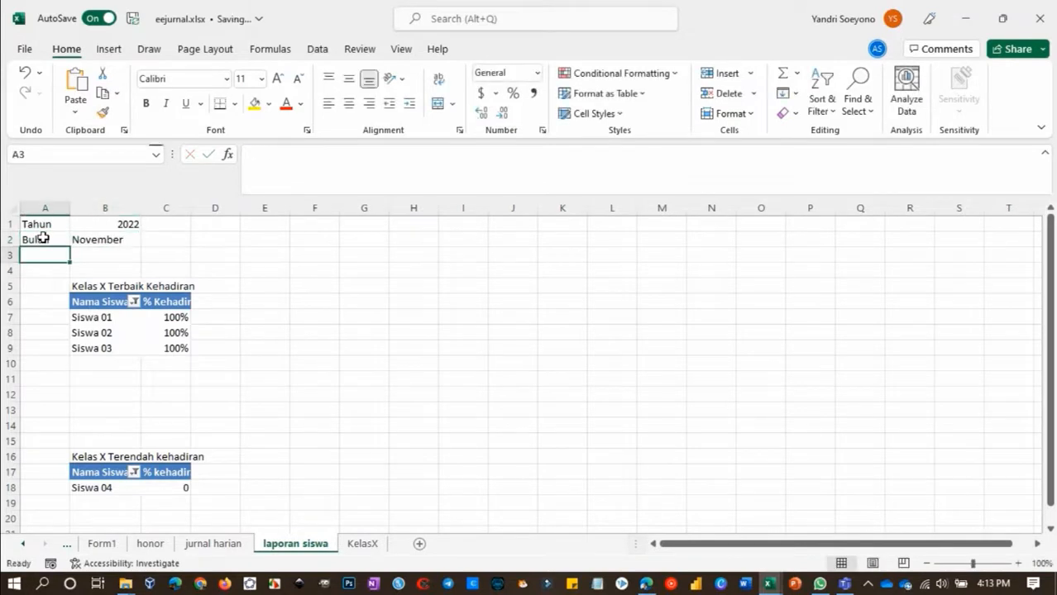
Link the Tahun cell C2 on KelasX to the year with the formula ='laporan siswa'!B1
{"action": "left_click", "coordinate": [363, 544]}
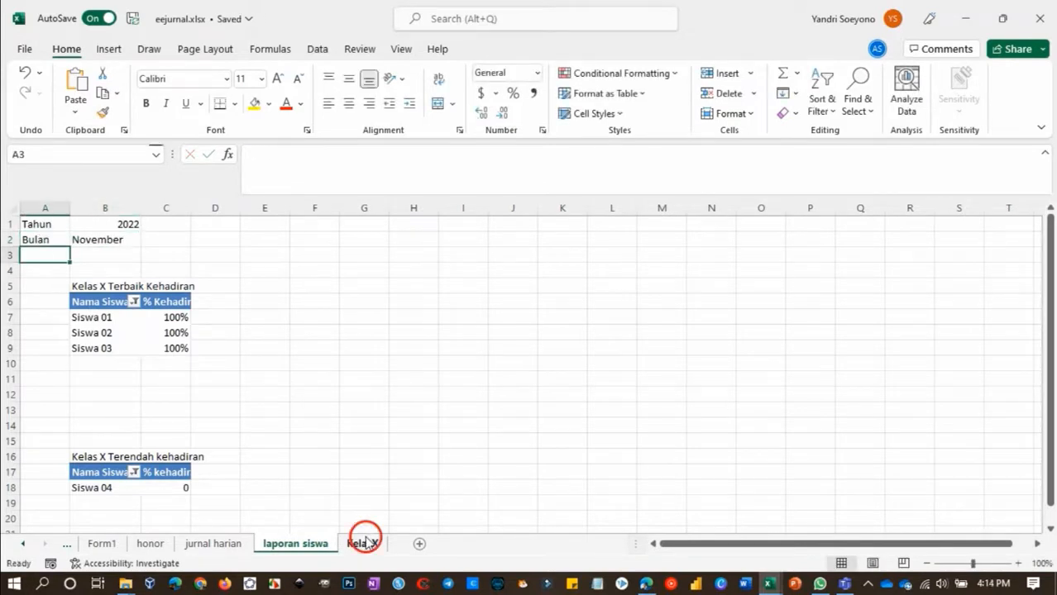
{"action": "left_click", "coordinate": [298, 544]}
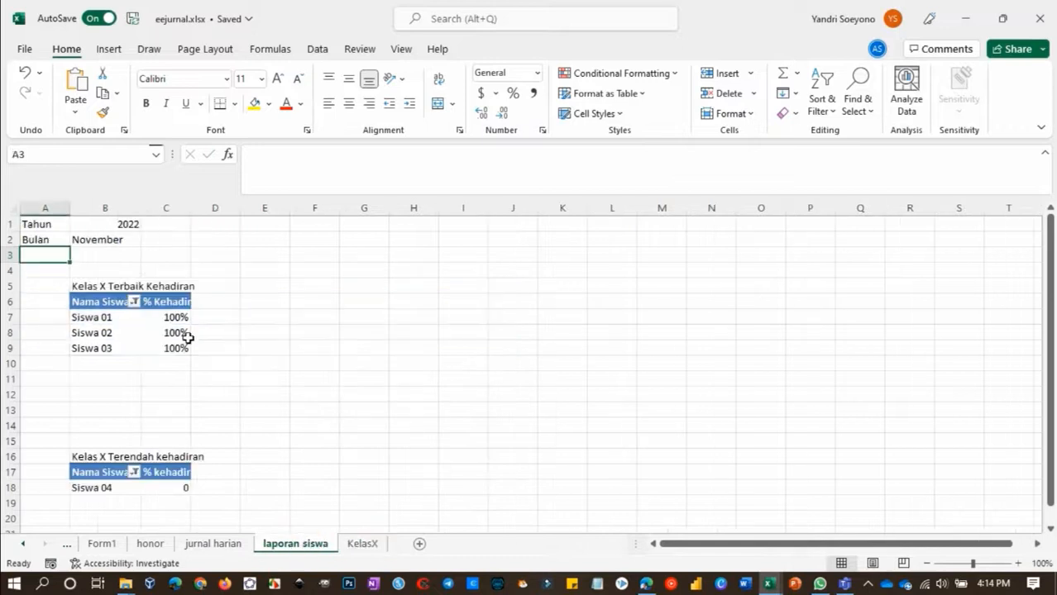
{"action": "left_click", "coordinate": [364, 544]}
{"action": "left_click", "coordinate": [183, 239]}
{"action": "type", "text": "="}
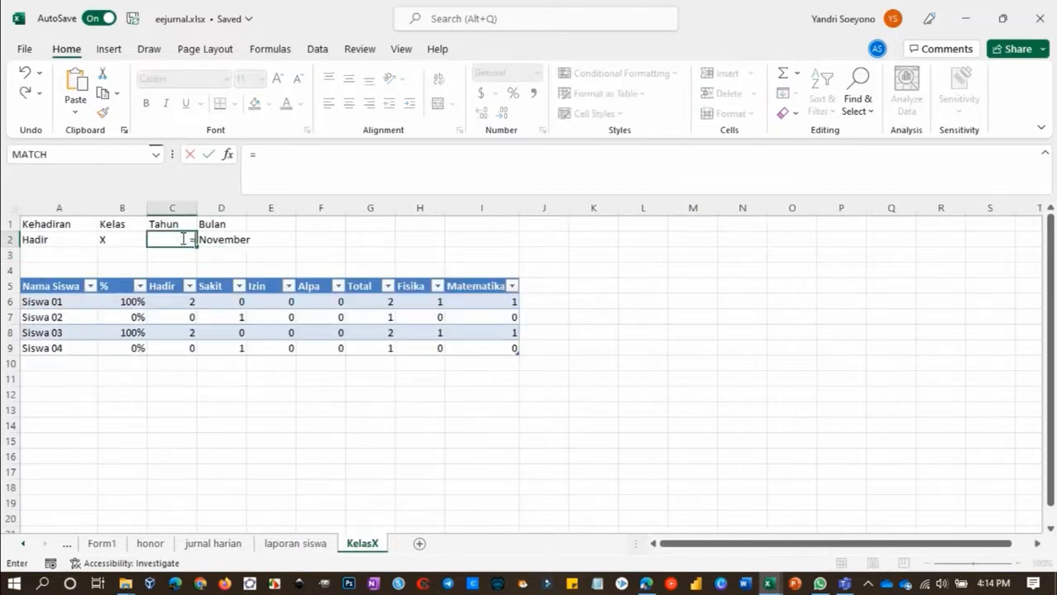
{"action": "left_click", "coordinate": [296, 543]}
{"action": "left_click", "coordinate": [122, 225]}
{"action": "key", "text": "Return"}
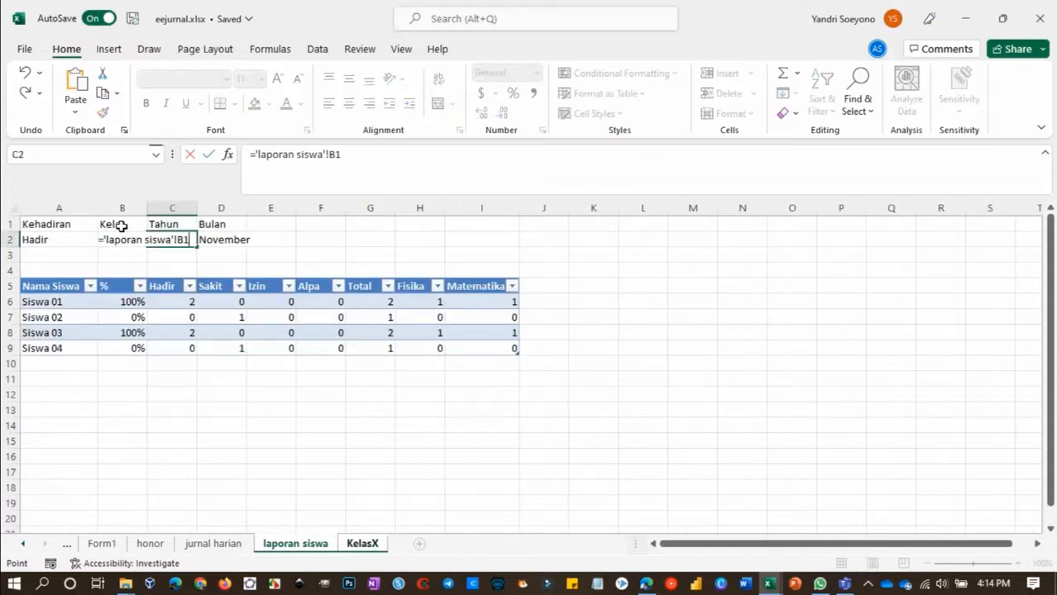
Link the Bulan cell D2 on KelasX to the month in cell B2 of laporan siswa
{"action": "left_click", "coordinate": [229, 239]}
{"action": "type", "text": "="}
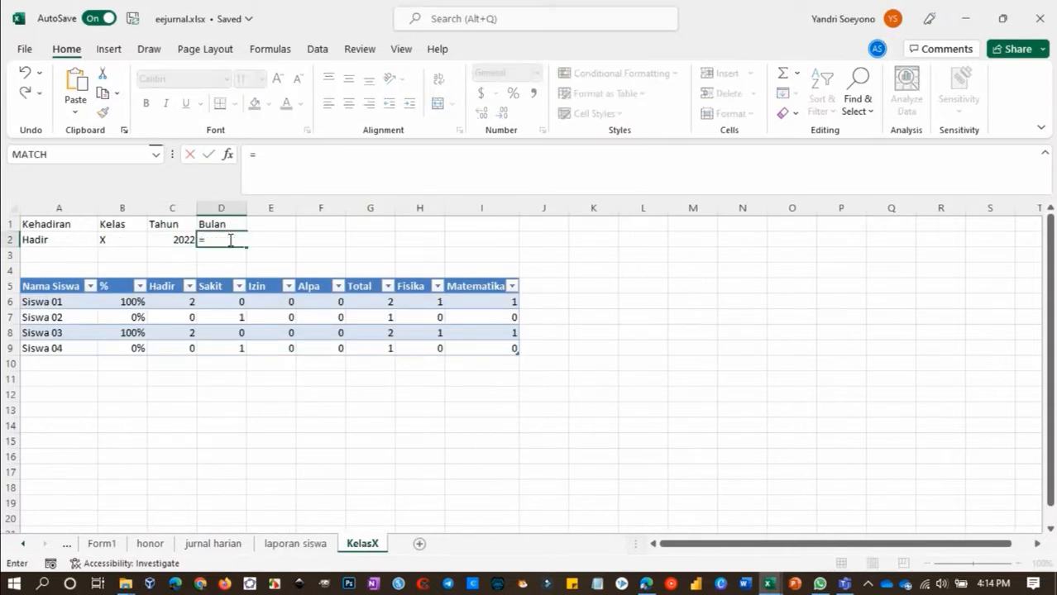
{"action": "left_click", "coordinate": [296, 543]}
{"action": "left_click", "coordinate": [116, 239]}
{"action": "key", "text": "Return"}
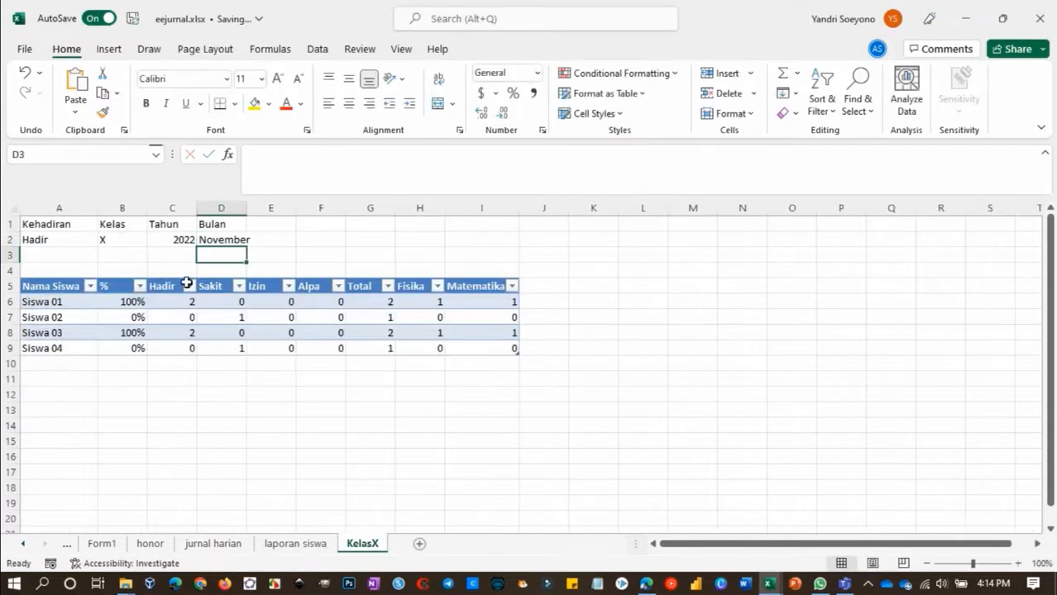
Refresh the Kelas X Terbaik Kehadiran and Kelas X Terendah kehadiran pivot tables on the laporan siswa sheet
{"action": "left_click", "coordinate": [294, 544]}
{"action": "right_click", "coordinate": [105, 298]}
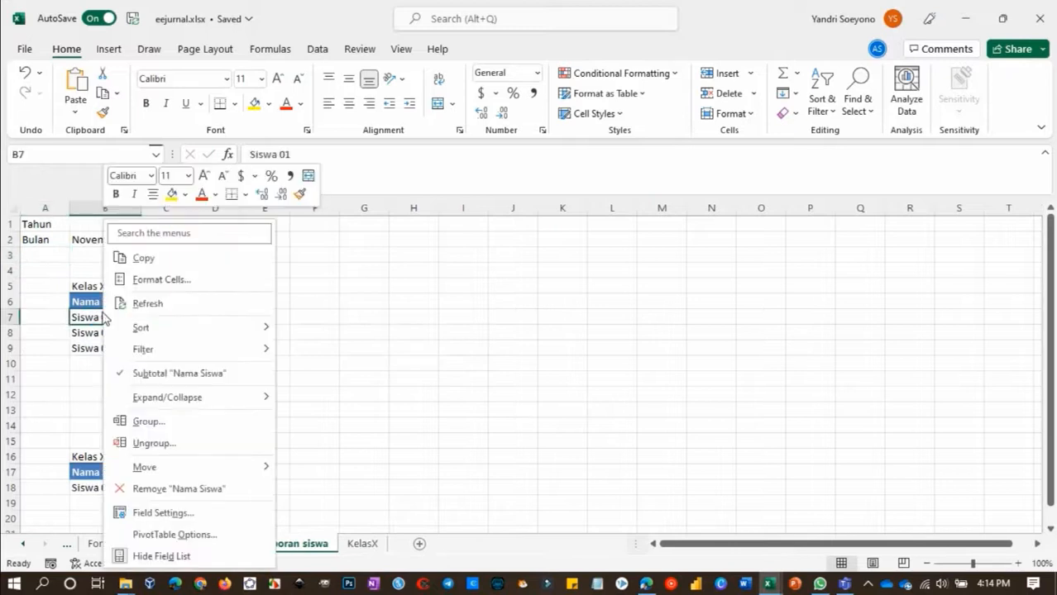
{"action": "left_click", "coordinate": [139, 303]}
{"action": "right_click", "coordinate": [123, 495]}
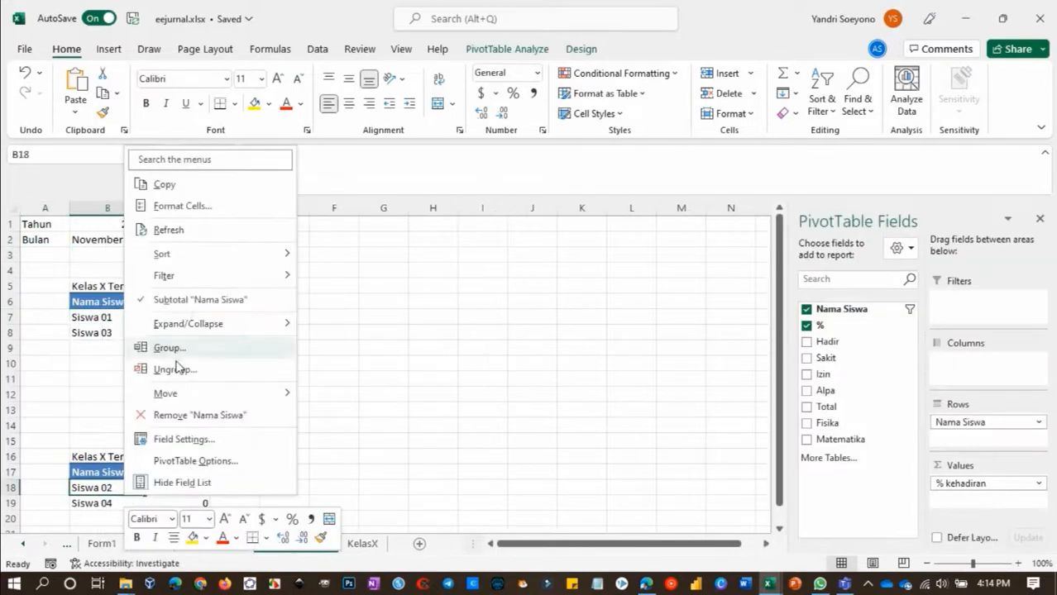
{"action": "left_click", "coordinate": [184, 302]}
{"action": "right_click", "coordinate": [109, 488]}
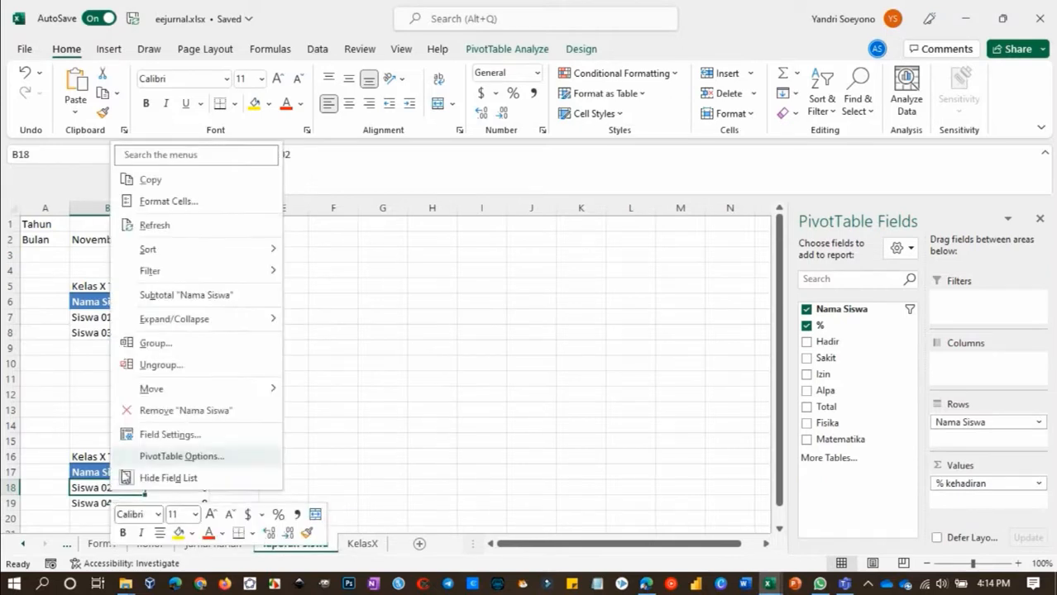
{"action": "left_click", "coordinate": [165, 225]}
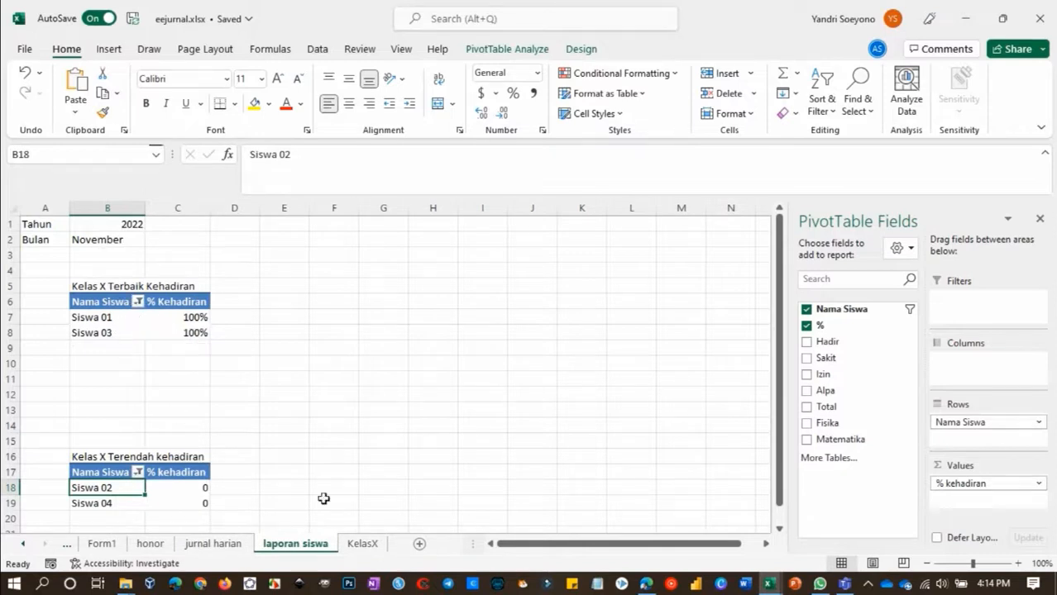
Hide the KelasX sheet and stay on laporan siswa
{"action": "left_click", "coordinate": [364, 544]}
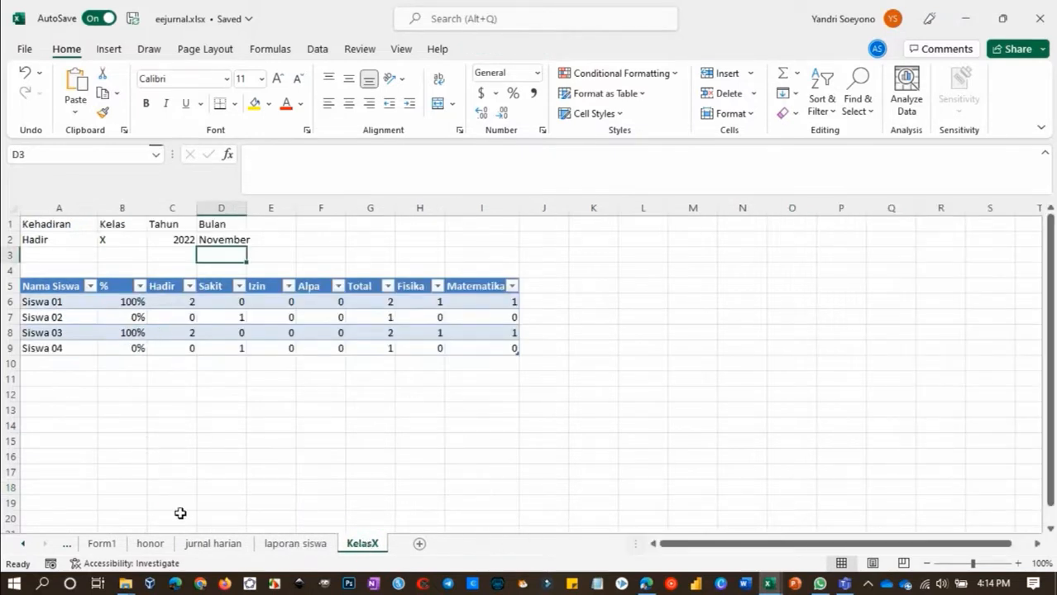
{"action": "left_click", "coordinate": [292, 544]}
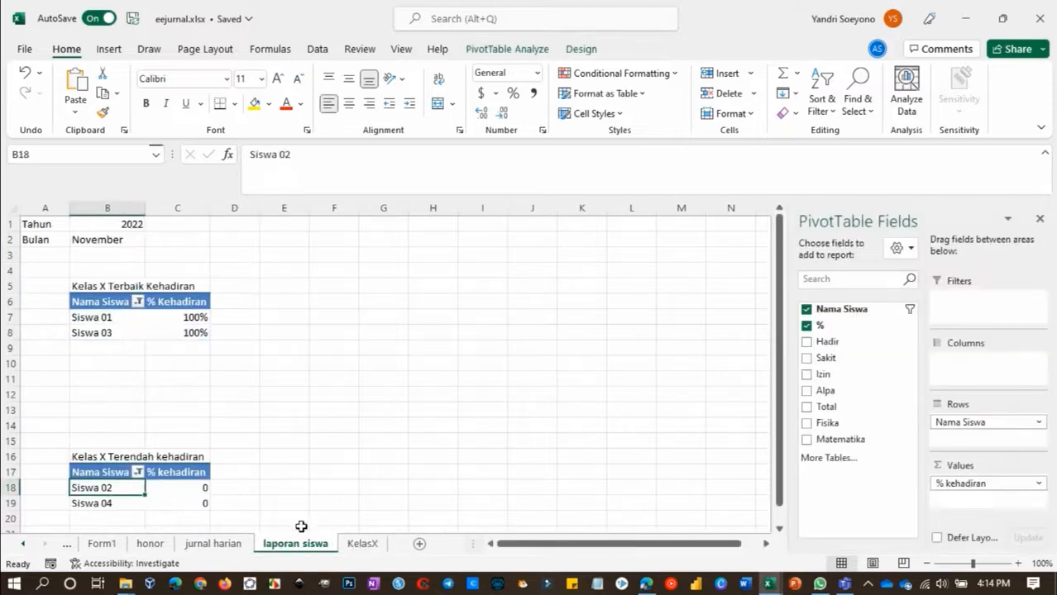
{"action": "right_click", "coordinate": [362, 544]}
{"action": "left_click", "coordinate": [421, 459]}
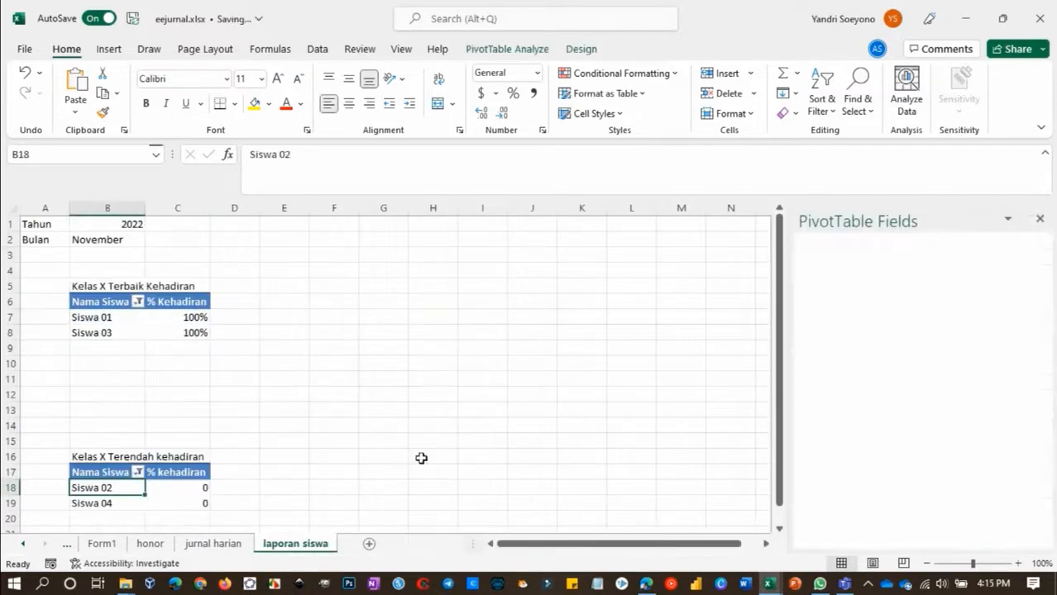
Set the Bulan value in B2 of laporan siswa to Oktober and refresh the attendance pivot tables
{"action": "left_click", "coordinate": [119, 243]}
{"action": "type", "text": "Okto"}
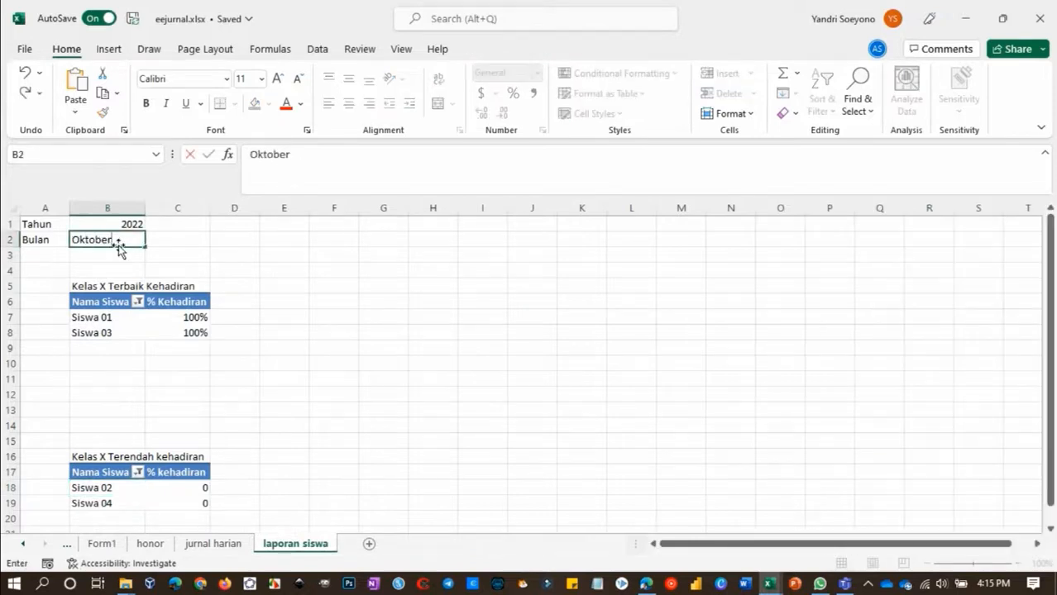
{"action": "type", "text": "ber"}
{"action": "key", "text": "Return"}
{"action": "right_click", "coordinate": [160, 322]}
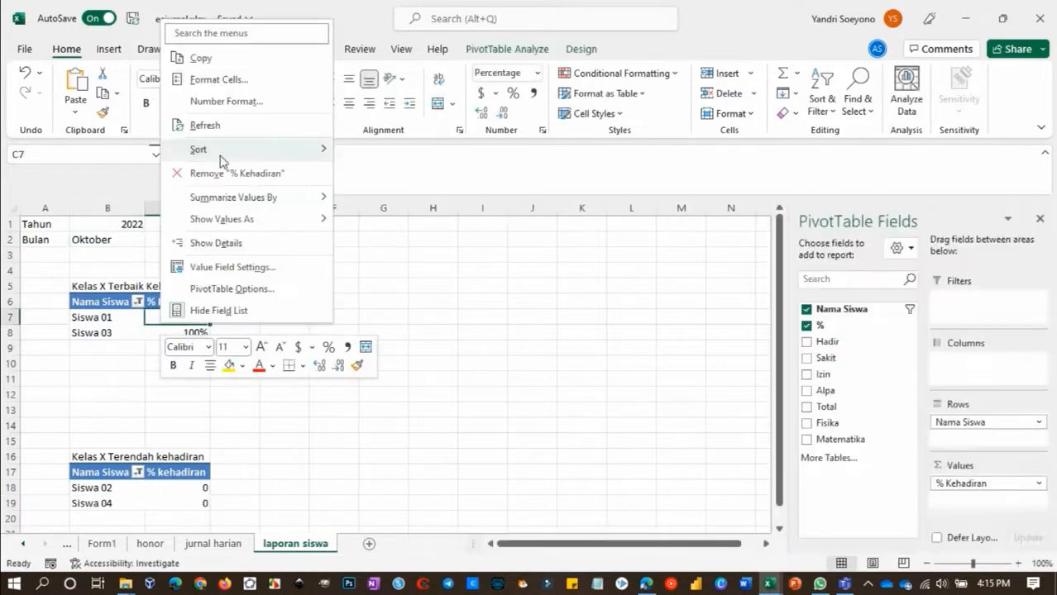
{"action": "left_click", "coordinate": [189, 125]}
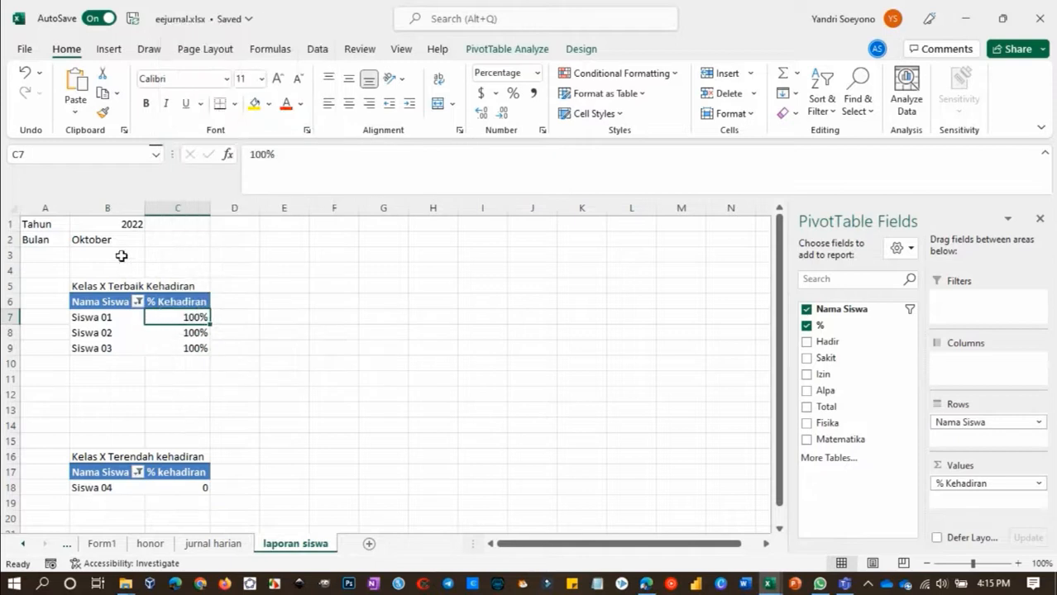
Set Bulan in B2 of laporan siswa to November and refresh the attendance pivot tables
{"action": "left_click", "coordinate": [116, 239]}
{"action": "type", "text": "Novem"}
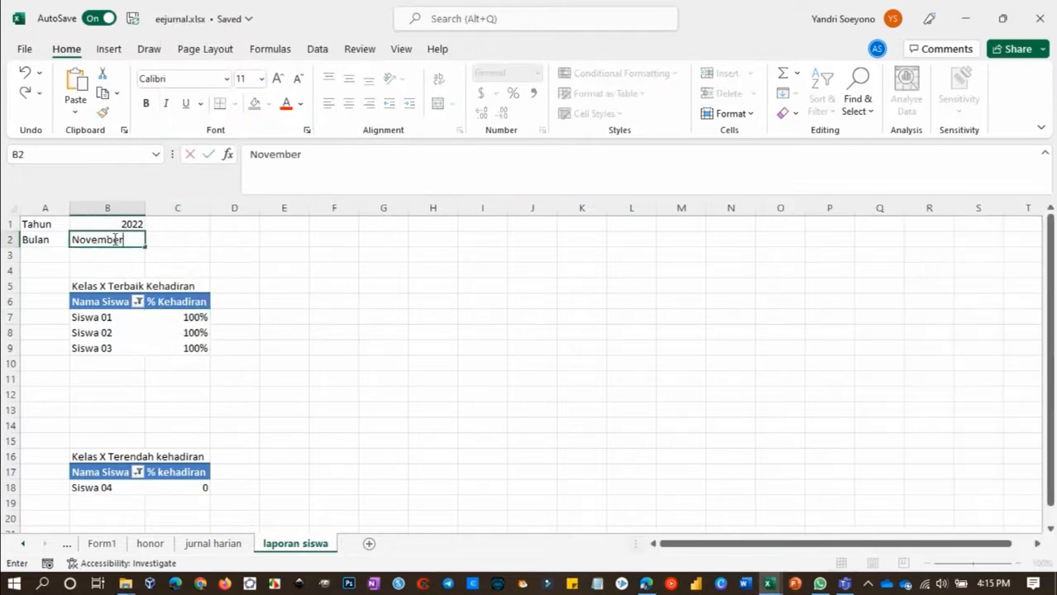
{"action": "key", "text": "Return"}
{"action": "right_click", "coordinate": [131, 325]}
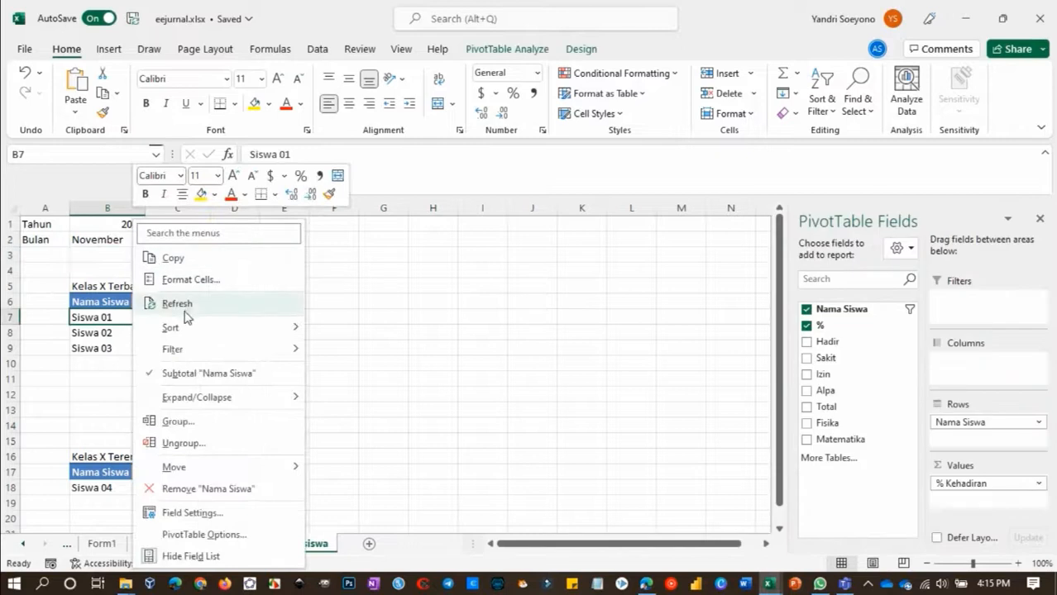
{"action": "left_click", "coordinate": [188, 308]}
{"action": "scroll", "coordinate": [228, 374], "scroll_direction": "down", "scroll_amount": 1}
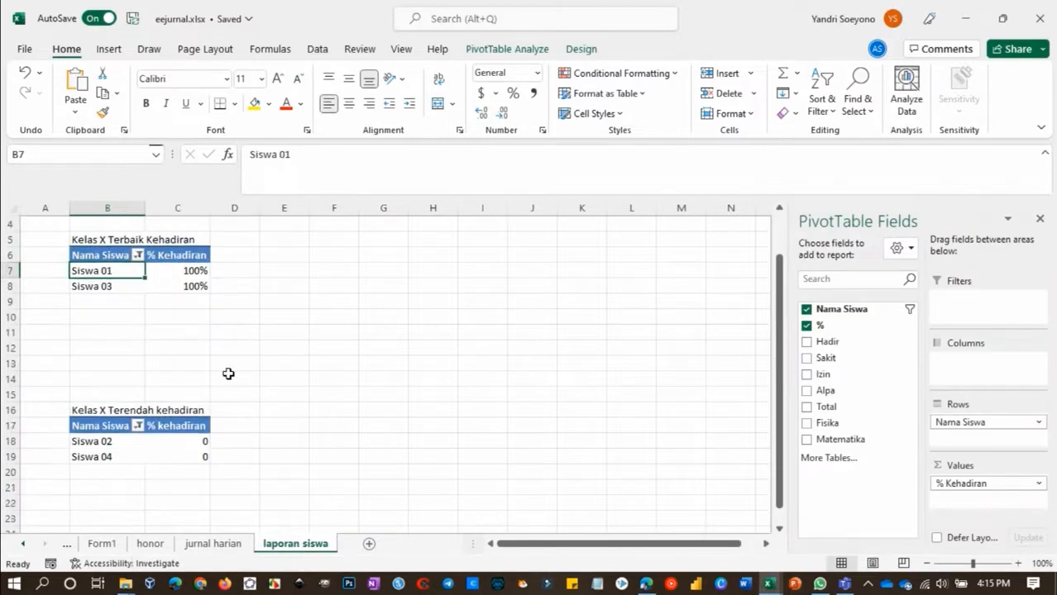
Turn off the PivotTable field list and the expand/collapse buttons for the Kelas X Terbaik Kehadiran pivot table
{"action": "scroll", "coordinate": [228, 374], "scroll_direction": "up", "scroll_amount": 1}
{"action": "left_click", "coordinate": [529, 48]}
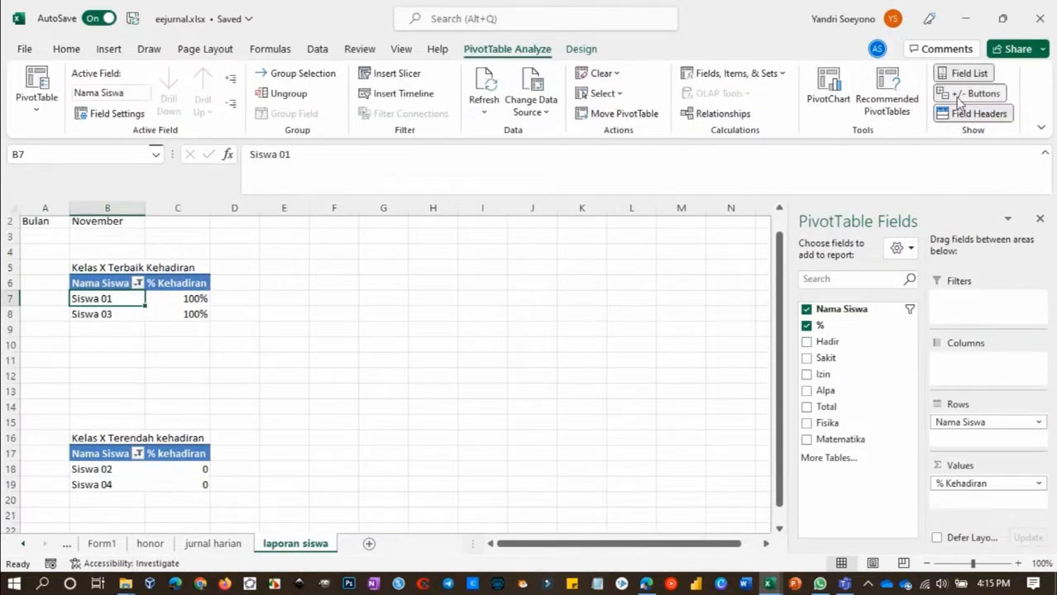
{"action": "left_click", "coordinate": [968, 75]}
{"action": "left_click", "coordinate": [559, 266]}
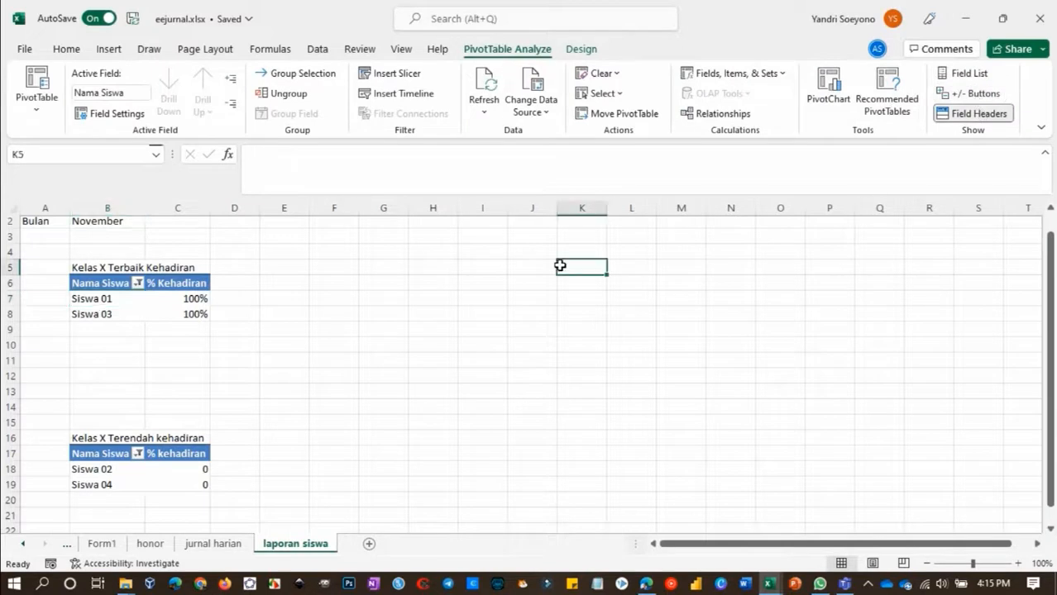
{"action": "scroll", "coordinate": [273, 248], "scroll_direction": "up", "scroll_amount": 1}
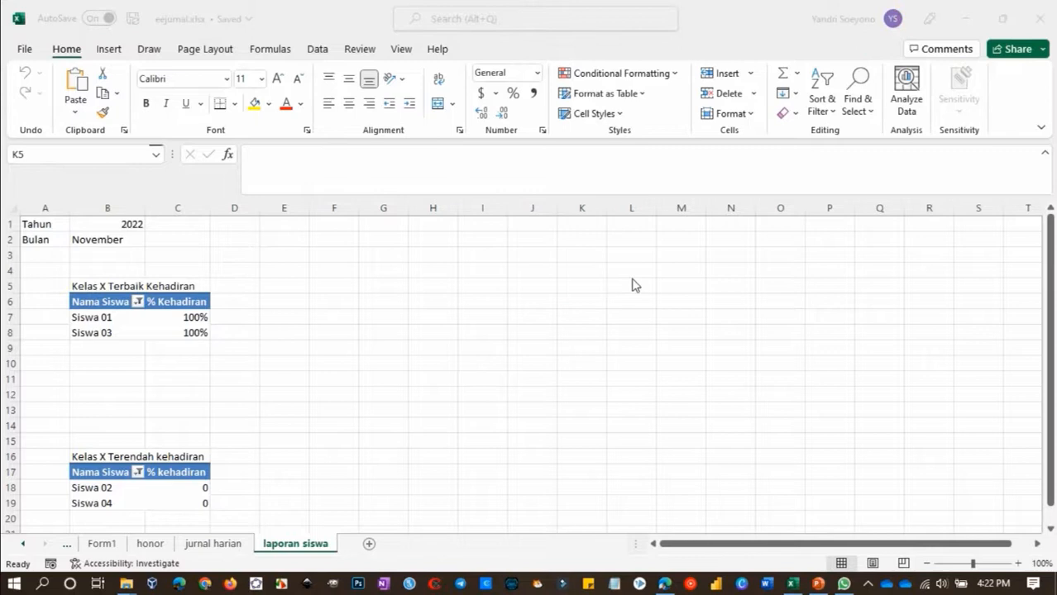
Refresh the pivot table on the jurnal harian sheet to update its Bulan filter choices
{"action": "left_click", "coordinate": [187, 543]}
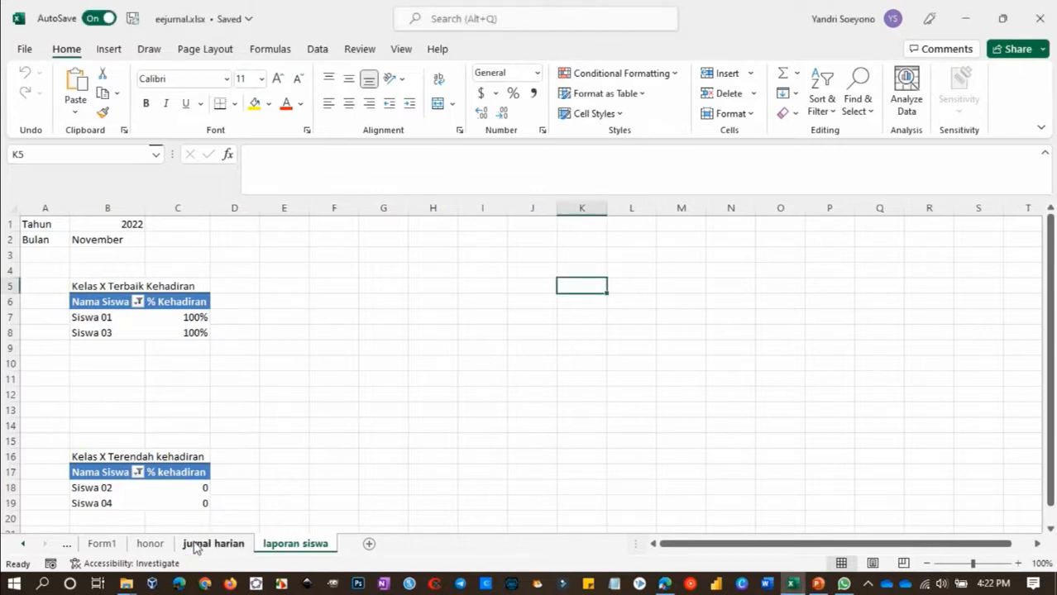
{"action": "left_click", "coordinate": [195, 546]}
{"action": "left_click", "coordinate": [197, 245]}
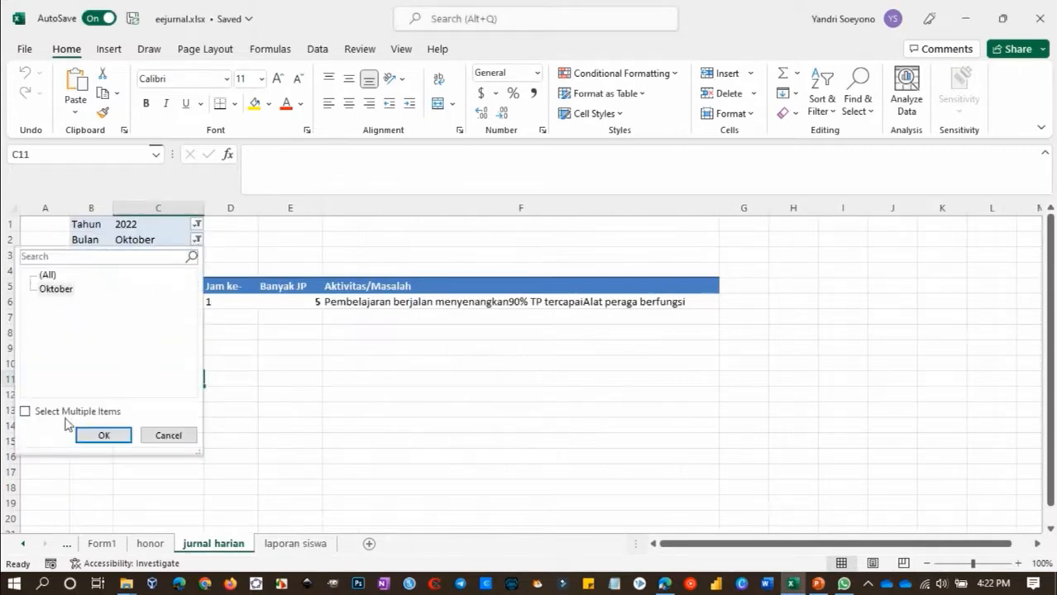
{"action": "left_click", "coordinate": [165, 435]}
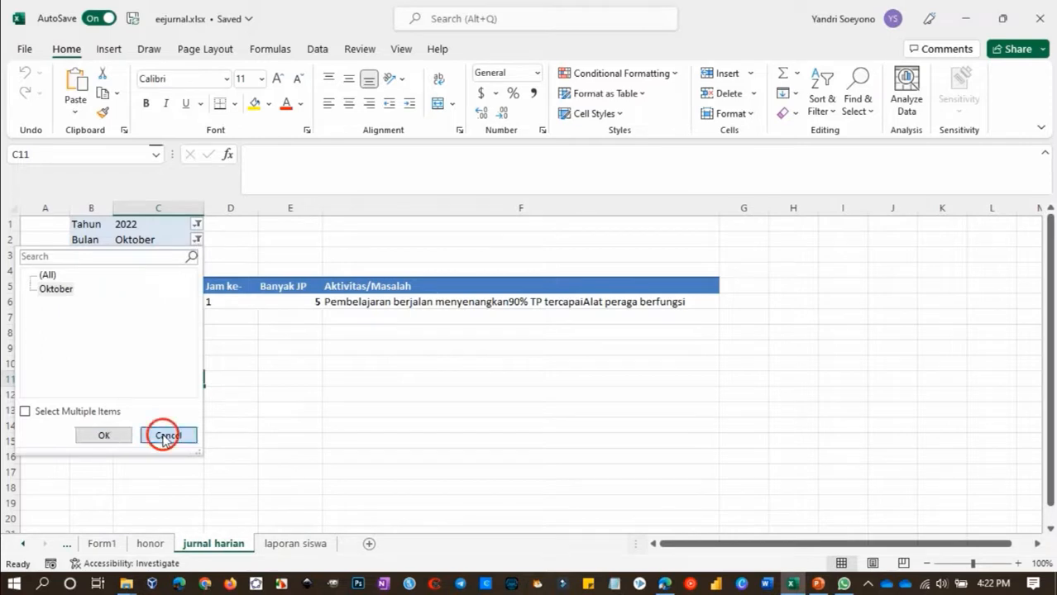
{"action": "right_click", "coordinate": [143, 239]}
{"action": "left_click", "coordinate": [189, 326]}
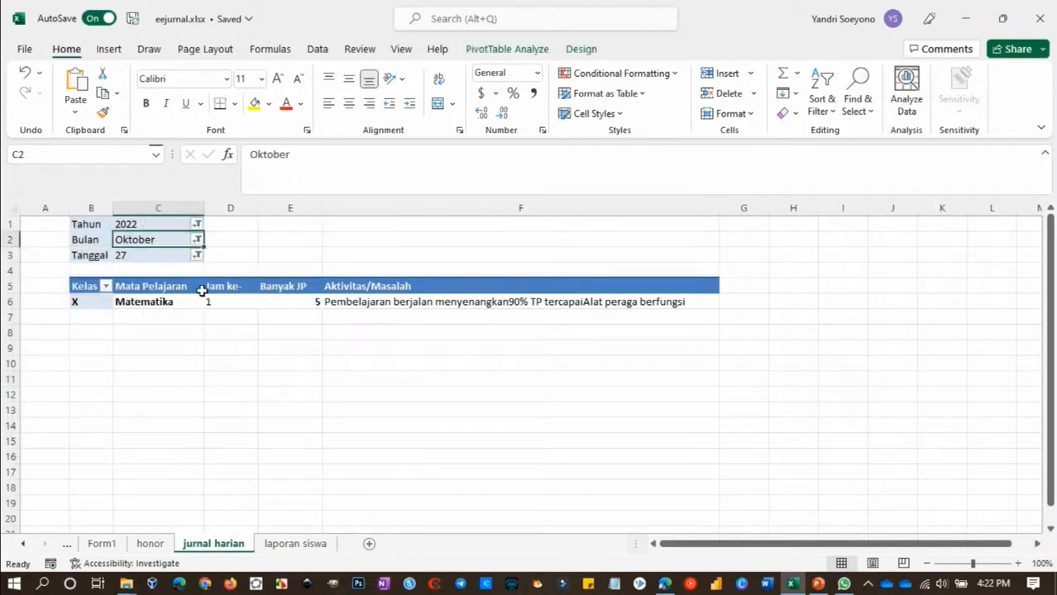
Filter the jurnal harian pivot table to Bulan November and Tanggal 03
{"action": "left_click", "coordinate": [197, 240]}
{"action": "left_click", "coordinate": [62, 303]}
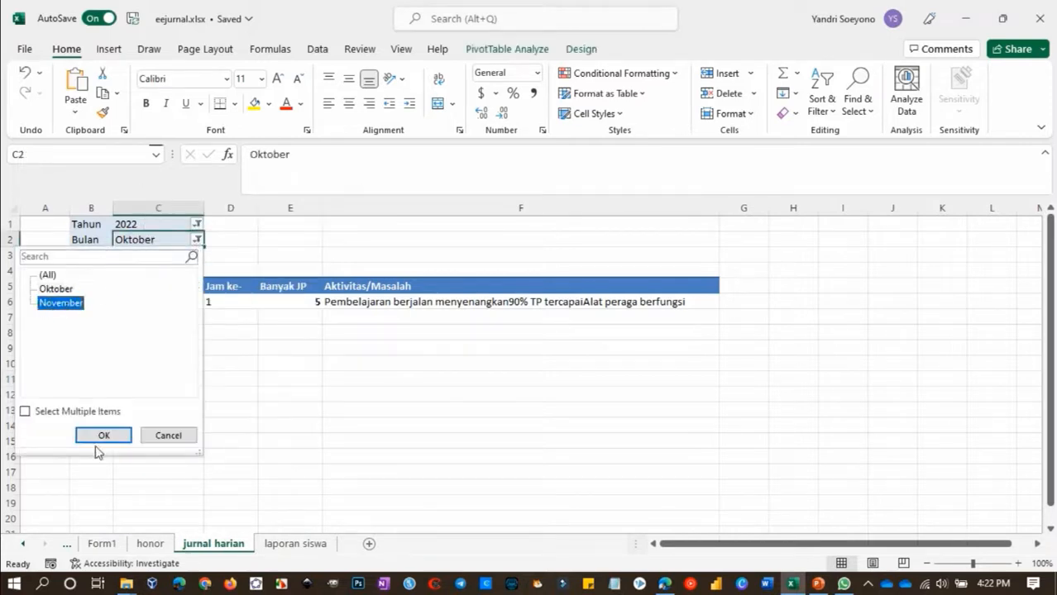
{"action": "left_click", "coordinate": [102, 435]}
{"action": "left_click", "coordinate": [197, 255]}
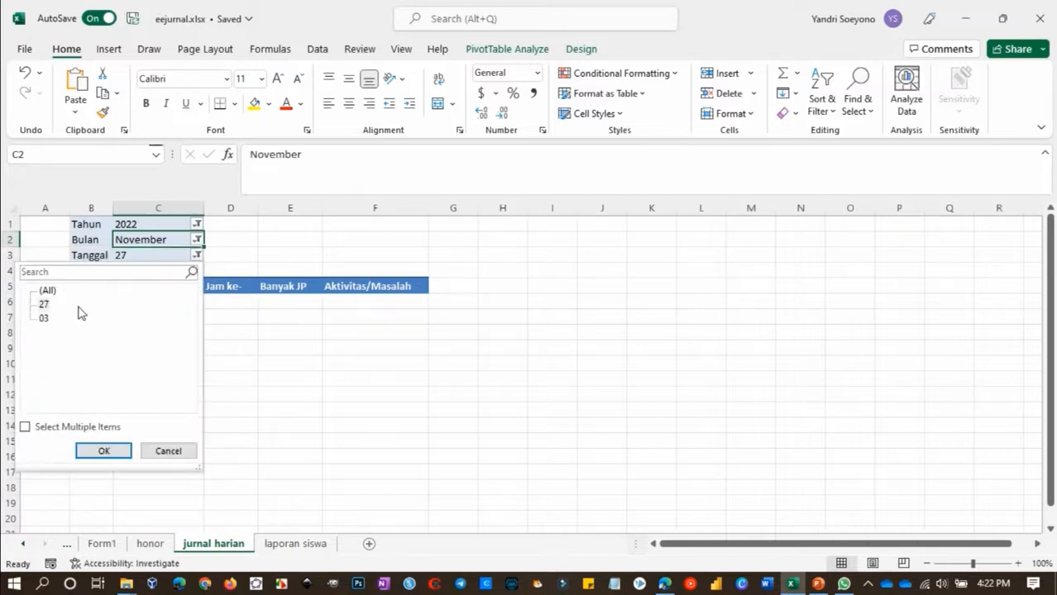
{"action": "left_click", "coordinate": [44, 319]}
{"action": "left_click", "coordinate": [102, 450]}
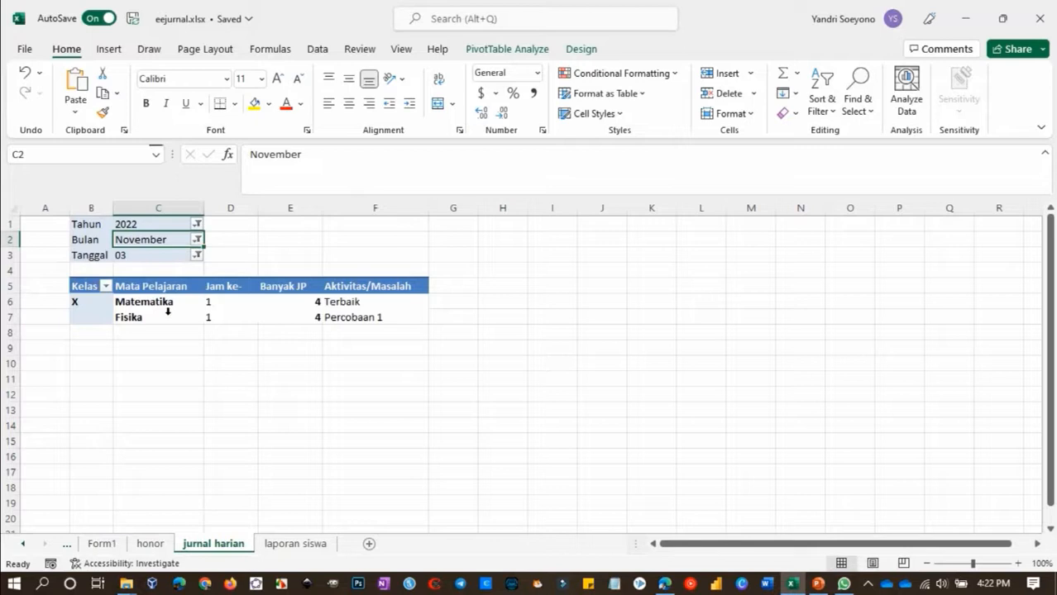
Compare the November 2022 totals on the honor sheet with the Bulan and Honor entries of the November rows in Form1
{"action": "left_click", "coordinate": [148, 543]}
{"action": "left_click", "coordinate": [201, 256]}
{"action": "left_click", "coordinate": [79, 320]}
{"action": "left_click", "coordinate": [107, 451]}
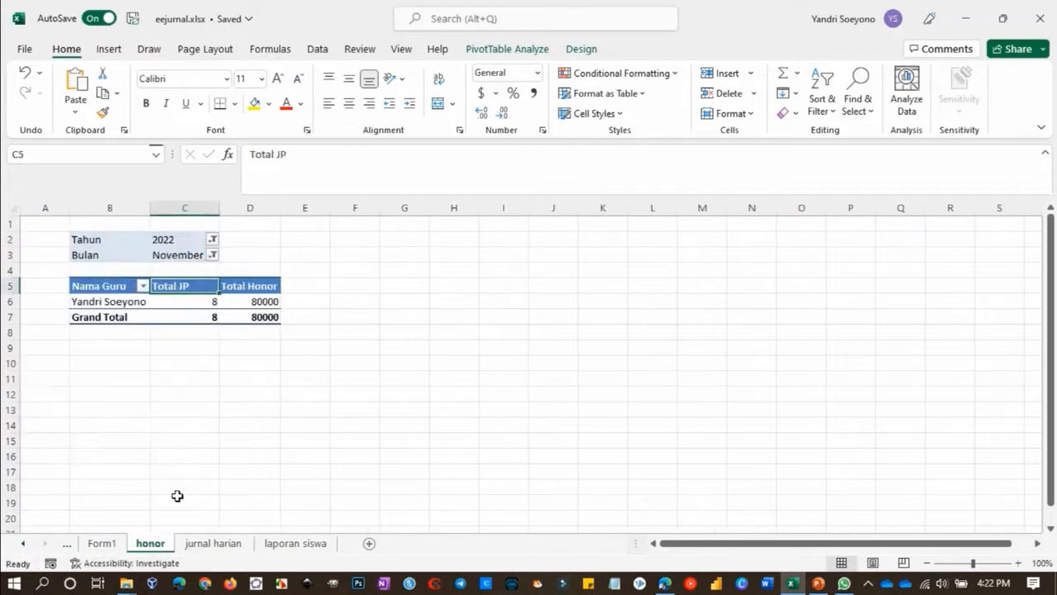
{"action": "left_click", "coordinate": [109, 546]}
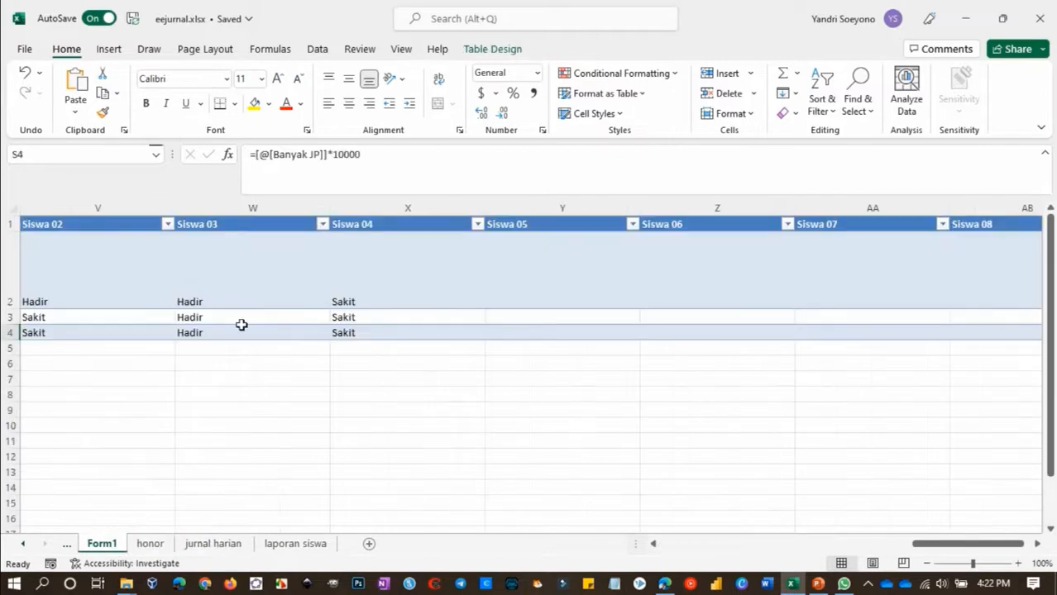
{"action": "scroll", "coordinate": [242, 325], "scroll_direction": "left", "scroll_amount": 10}
{"action": "scroll", "coordinate": [239, 323], "scroll_direction": "down", "scroll_amount": 2, "text": "ctrl"}
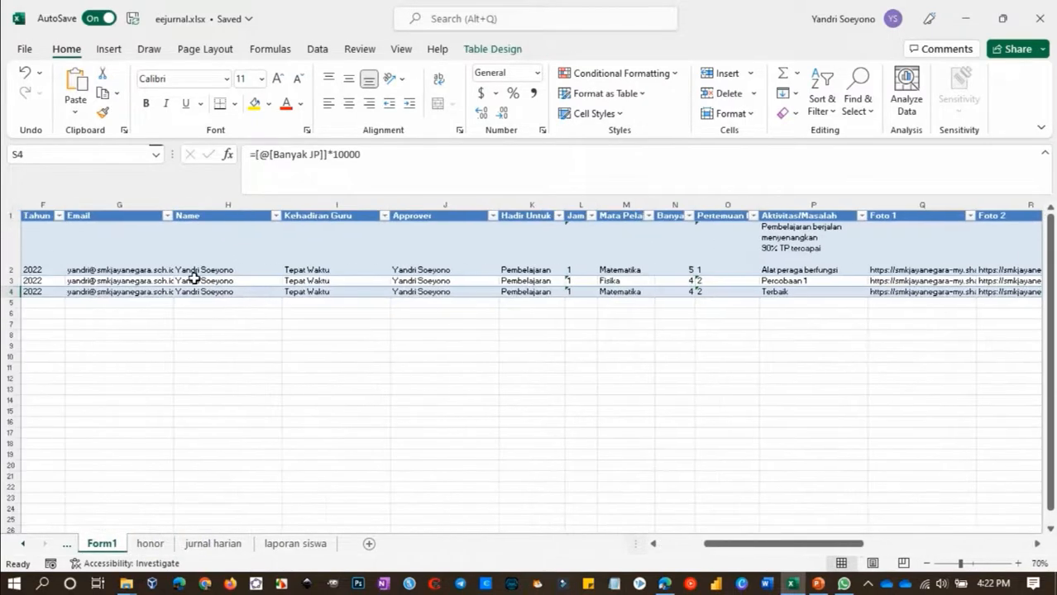
{"action": "scroll", "coordinate": [192, 279], "scroll_direction": "left", "scroll_amount": 3}
{"action": "left_click", "coordinate": [273, 279]}
{"action": "left_click", "coordinate": [274, 292]}
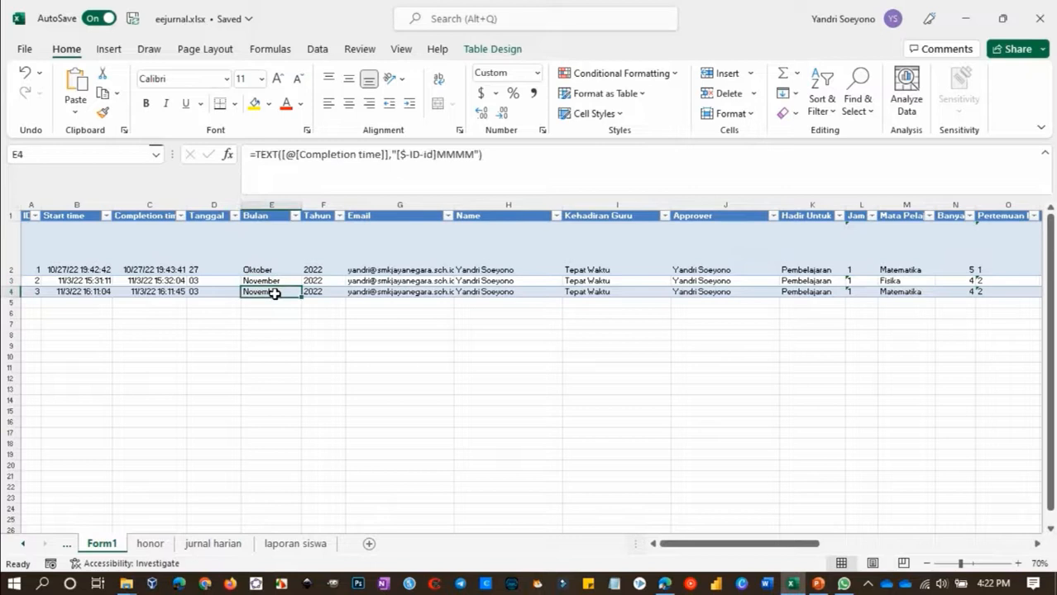
{"action": "key", "text": "ctrl+Right"}
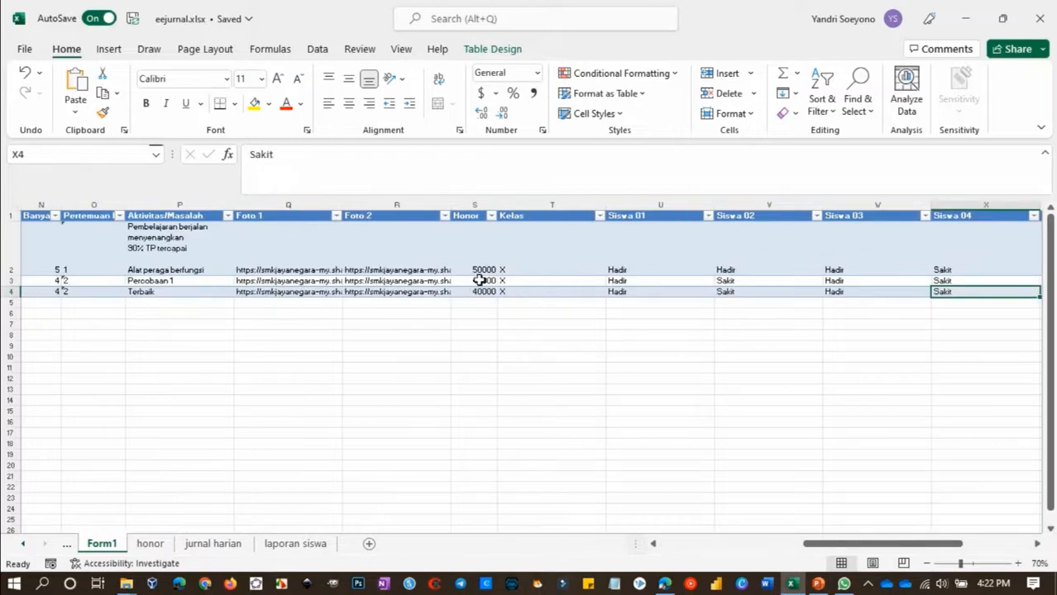
{"action": "left_click_drag", "start_coordinate": [480, 280], "coordinate": [483, 291]}
Check the honor totals against the Banyak JP values on jurnal harian, and return to laporan siswa
{"action": "left_click", "coordinate": [150, 544]}
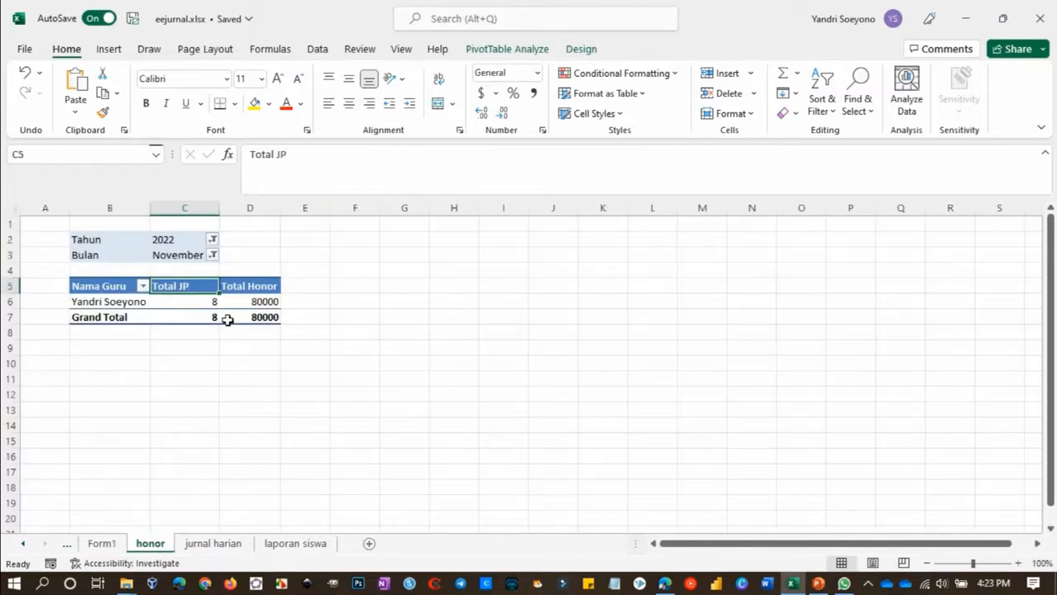
{"action": "left_click", "coordinate": [216, 544]}
{"action": "left_click_drag", "start_coordinate": [313, 301], "coordinate": [312, 313]}
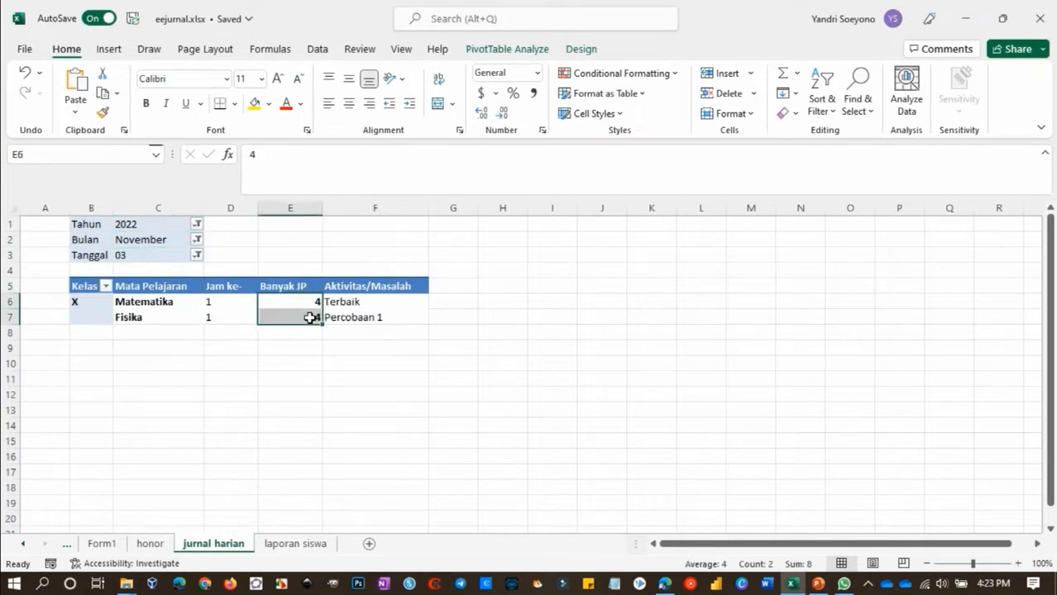
{"action": "left_click", "coordinate": [289, 347]}
{"action": "left_click", "coordinate": [289, 544]}
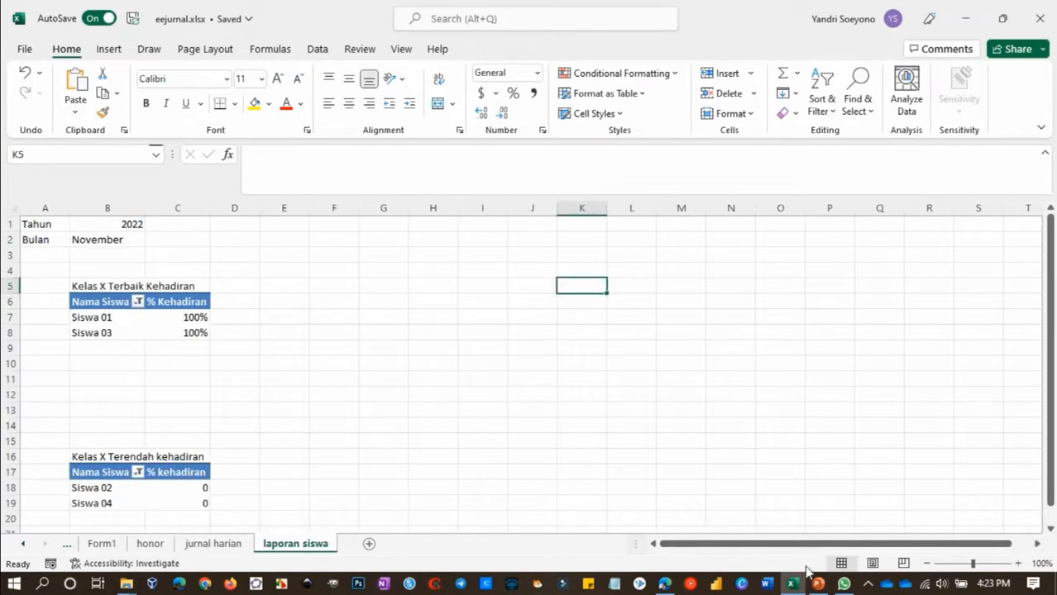